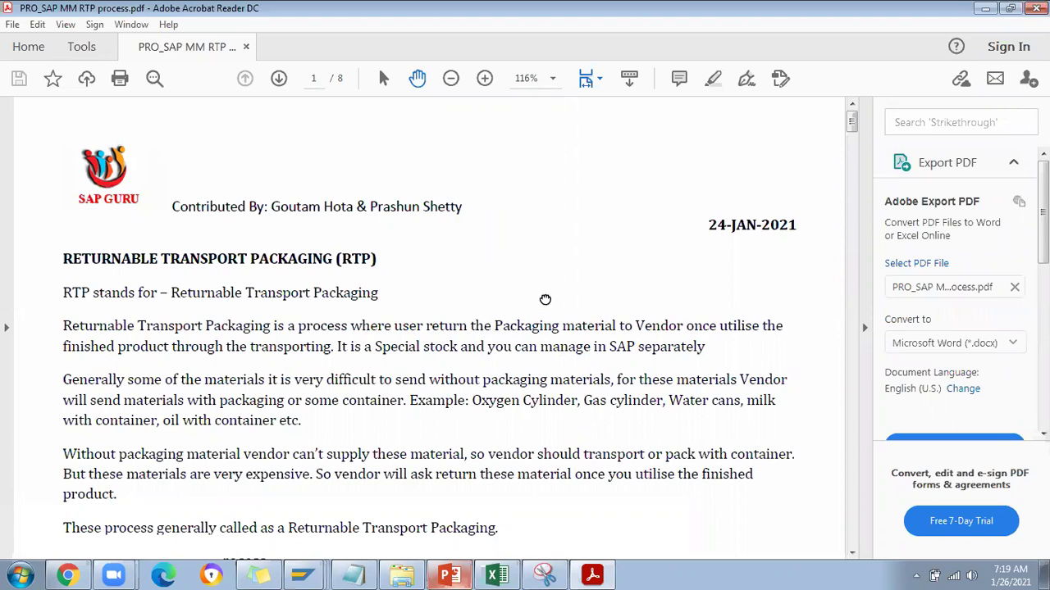
Step: Read the introduction to Returnable Transport Packaging and the list of steps to perform the RTP process
scroll(545, 352, "down", 2)
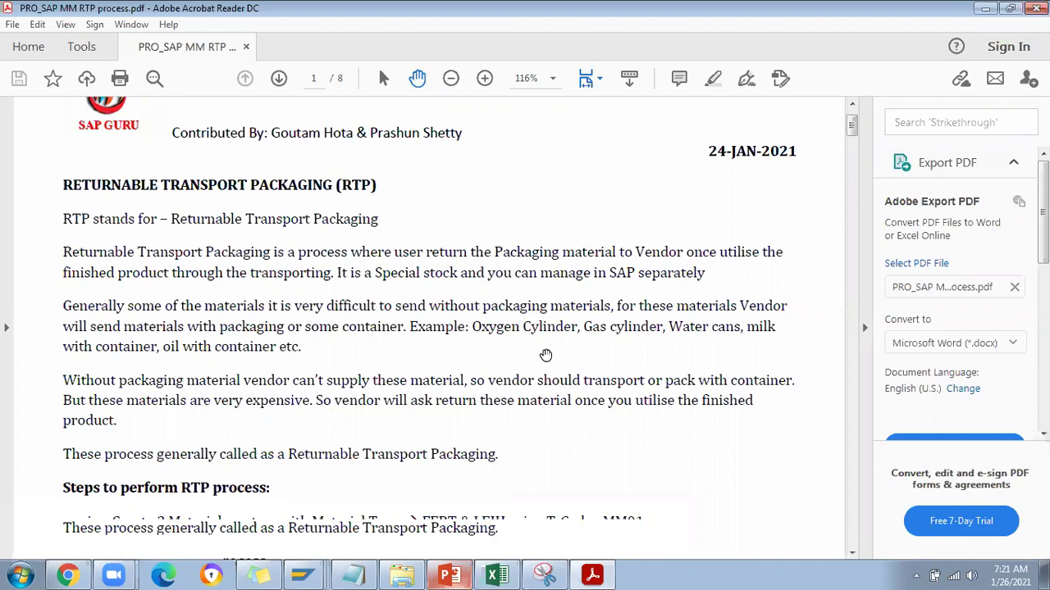
scroll(545, 355, "down", 2)
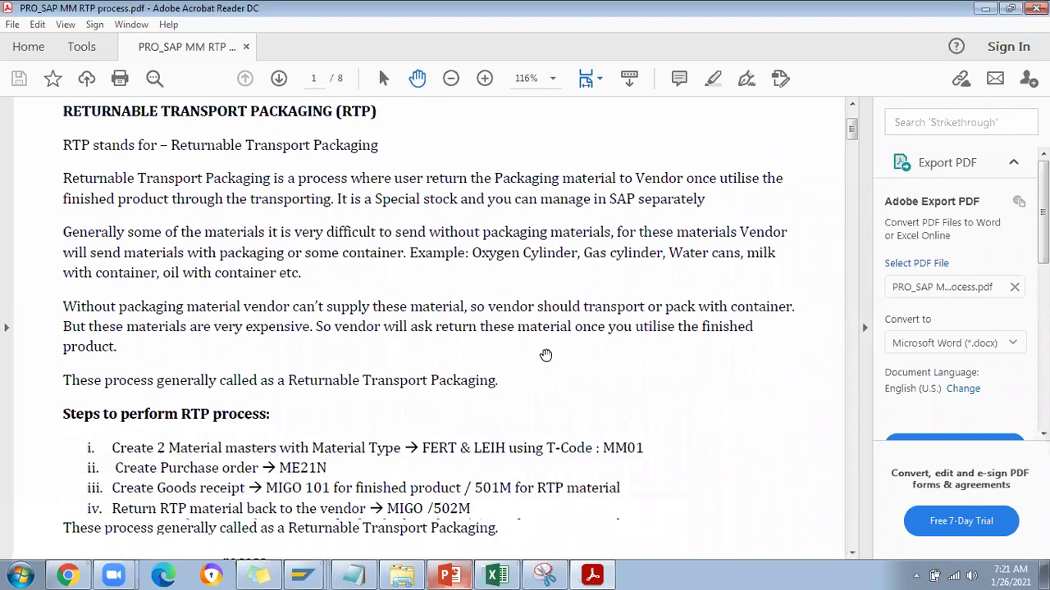
scroll(546, 354, "down", 2)
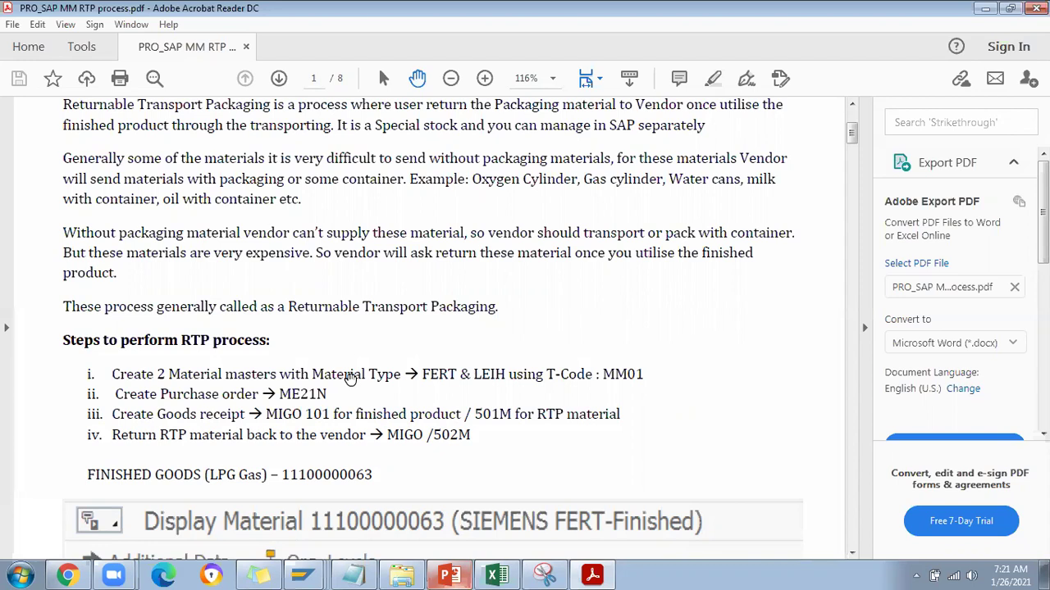
scroll(415, 400, "down", 2)
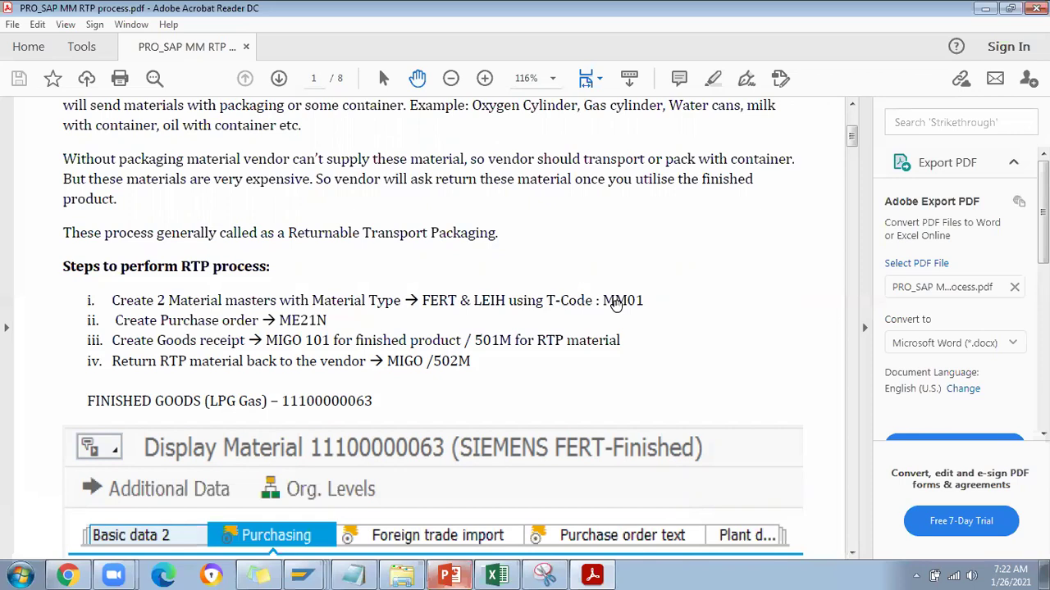
scroll(382, 345, "down", 1)
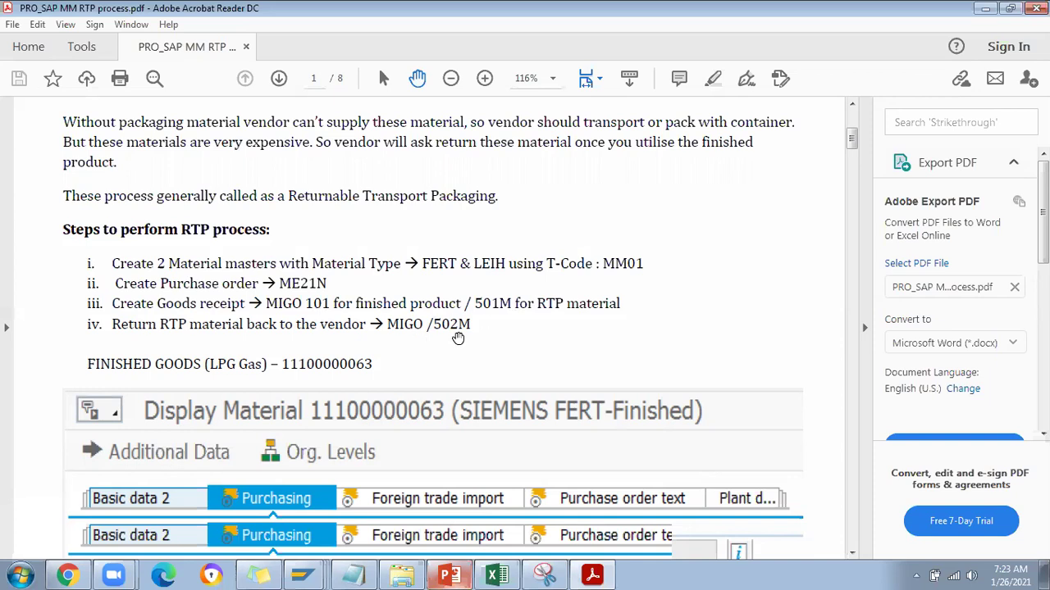
Step: Examine the finished goods material master for SIEMENS LPG GAS below the list of RTP process steps
scroll(457, 340, "down", 2)
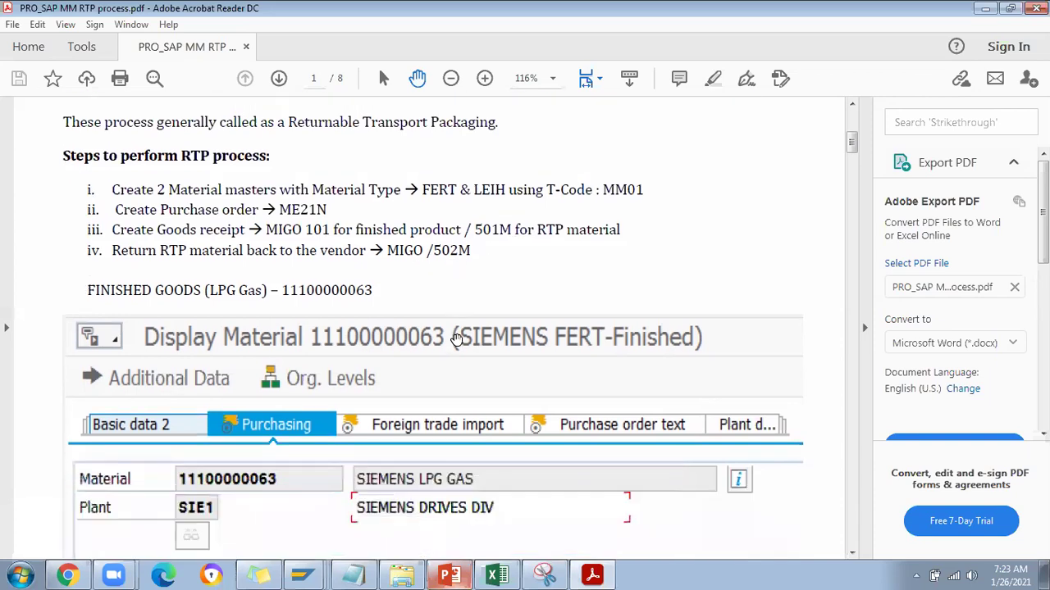
scroll(457, 339, "down", 1)
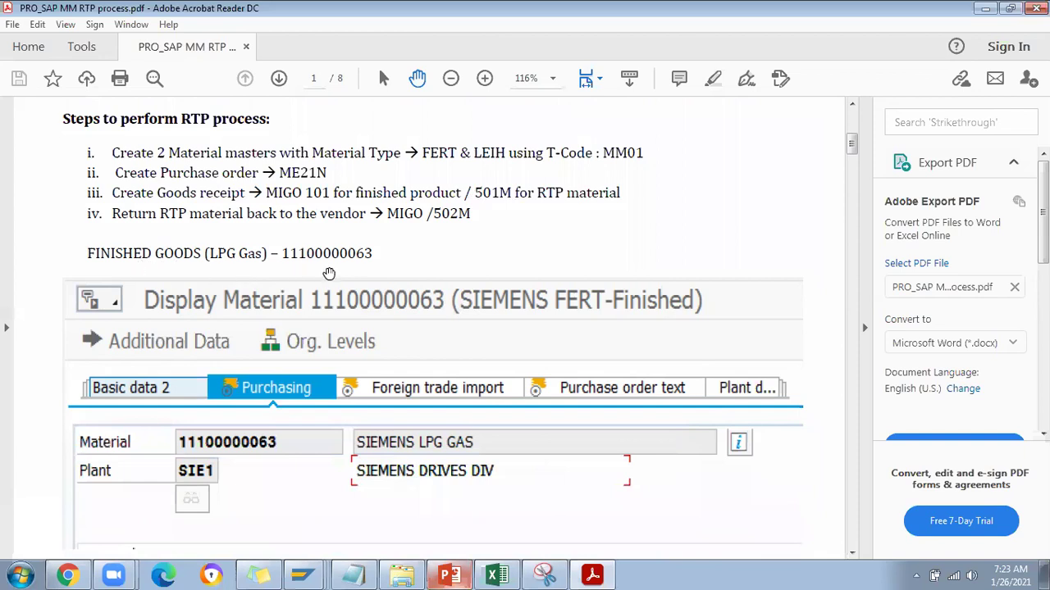
scroll(352, 264, "down", 1)
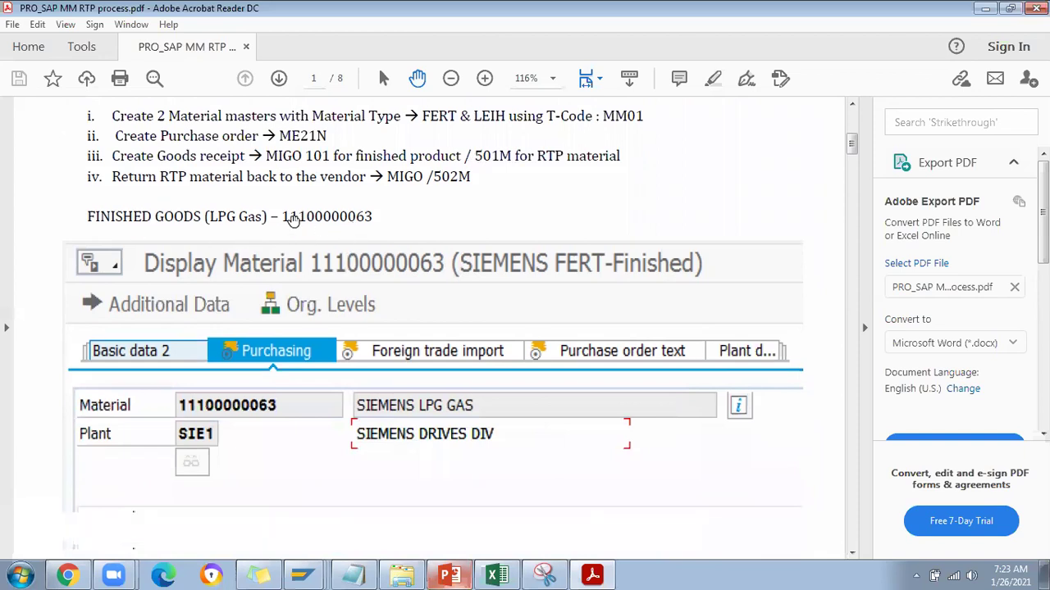
scroll(418, 313, "down", 1)
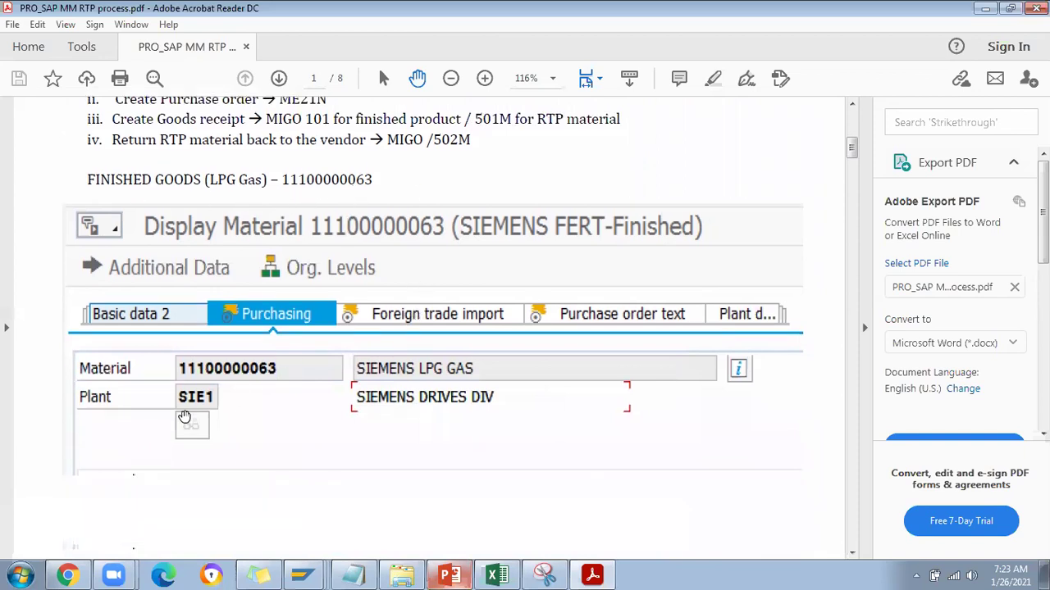
scroll(258, 400, "down", 1)
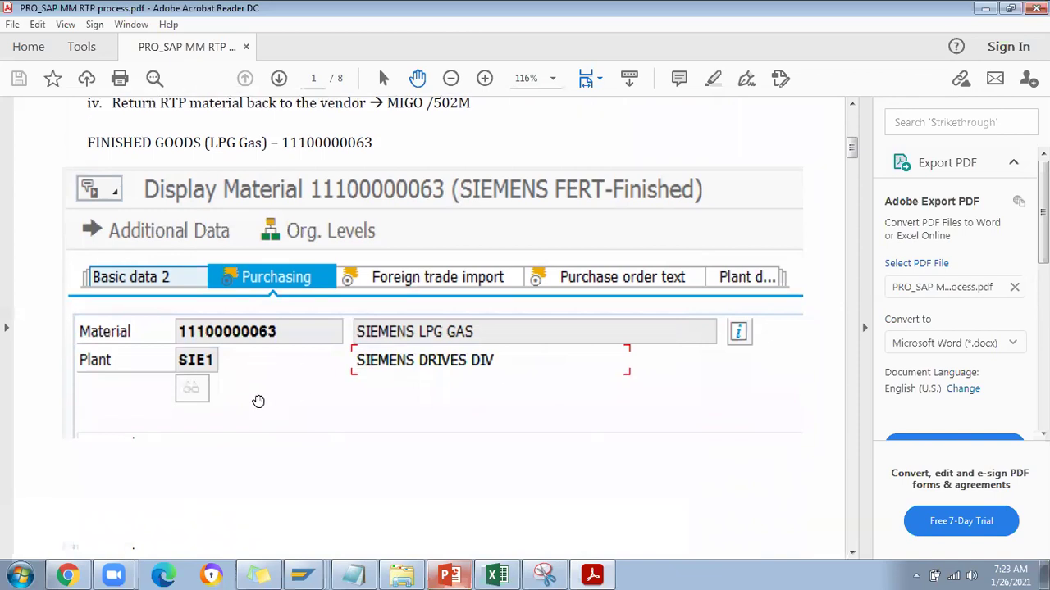
scroll(468, 375, "down", 1)
scroll(467, 375, "down", 2)
scroll(468, 375, "down", 9)
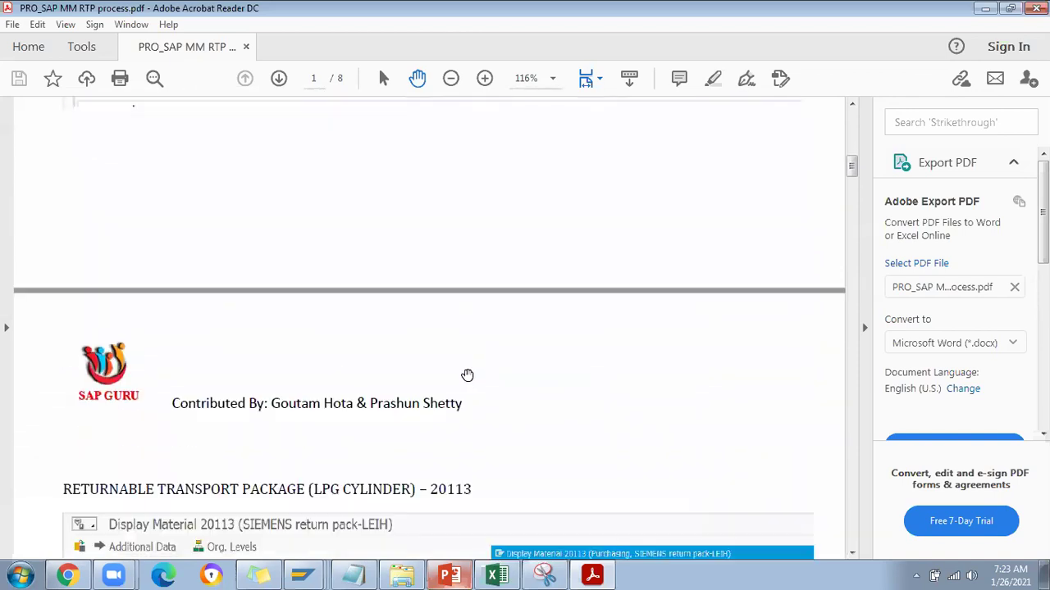
Step: Examine the returnable packaging material master for SIEMENS LPG CYLINDER, including its material type details, on page 2
scroll(262, 406, "down", 2)
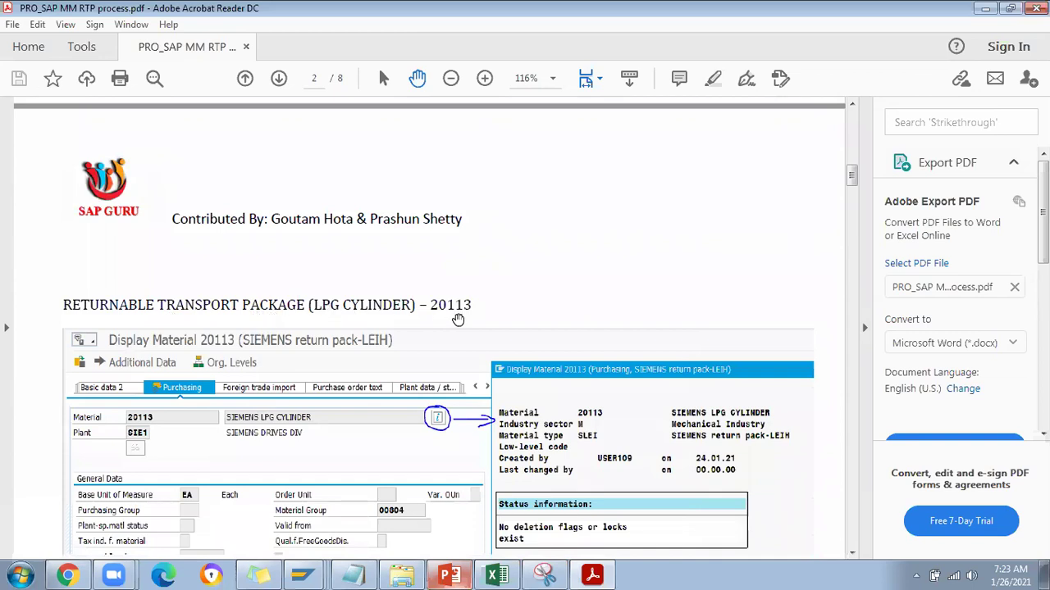
scroll(482, 322, "down", 1)
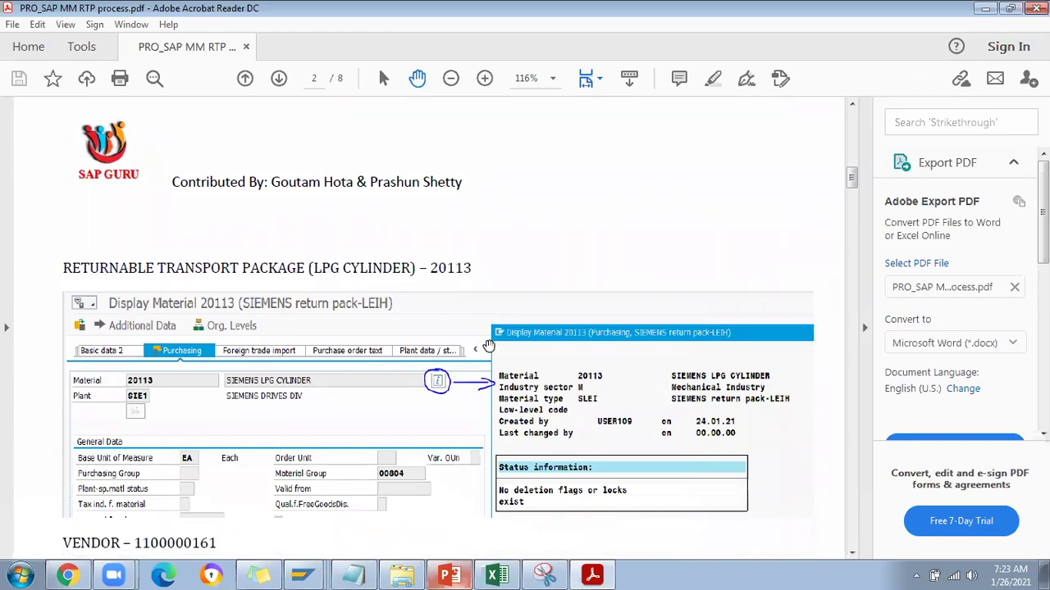
scroll(477, 338, "down", 2)
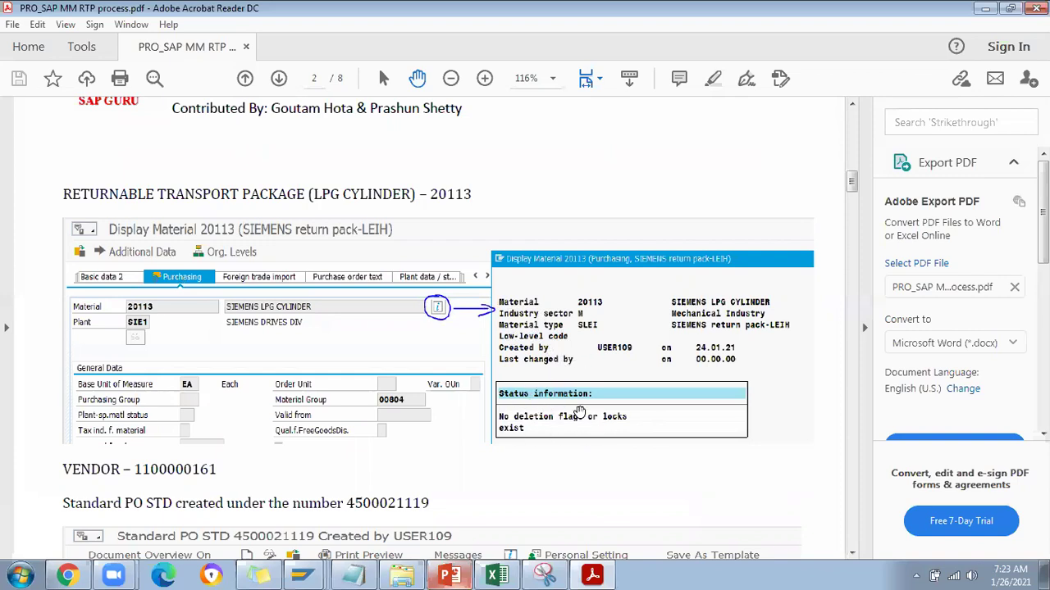
scroll(321, 376, "down", 2)
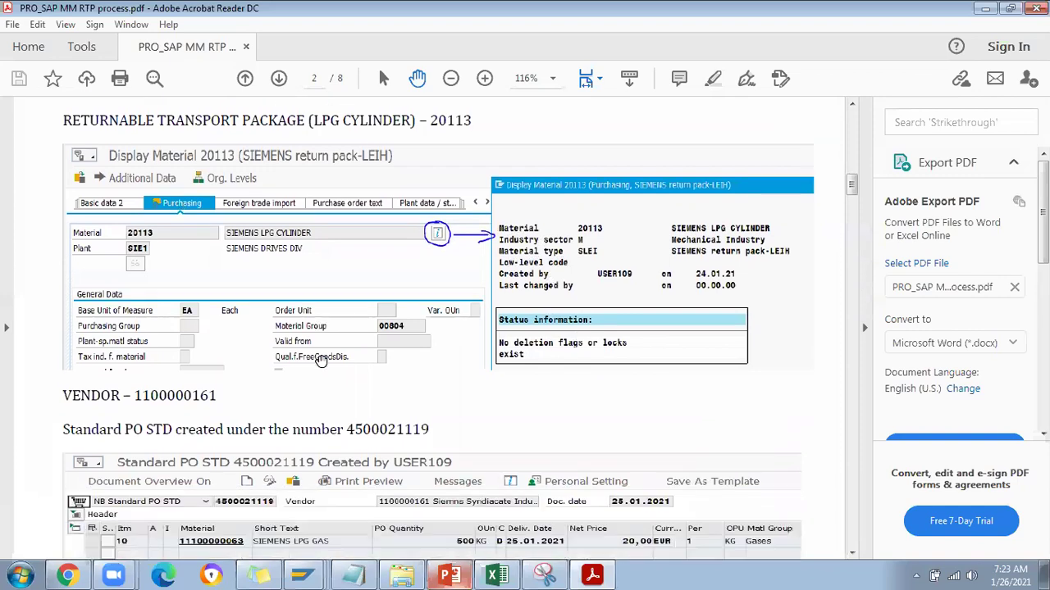
scroll(441, 368, "down", 2)
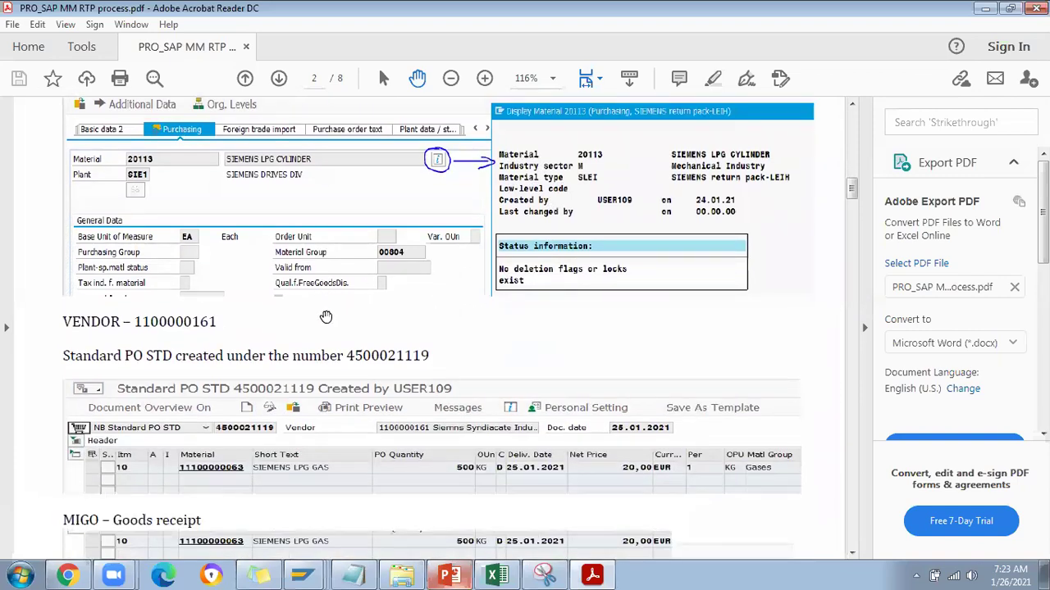
Step: Review the vendor, the standard purchase order for LPG gas and the MIGO goods receipt with movement type 101
scroll(222, 297, "down", 1)
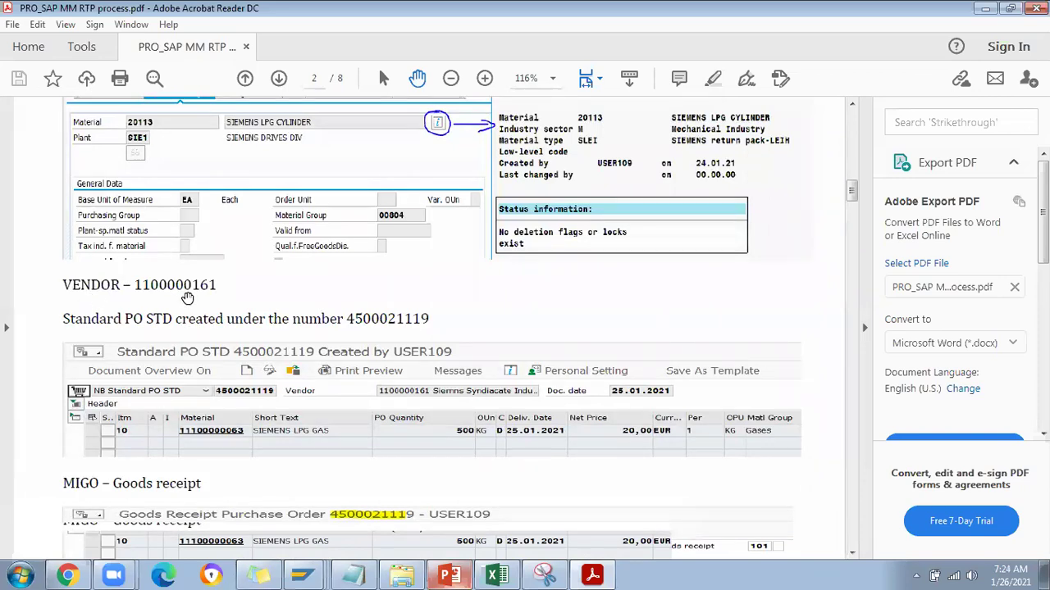
scroll(369, 355, "down", 1)
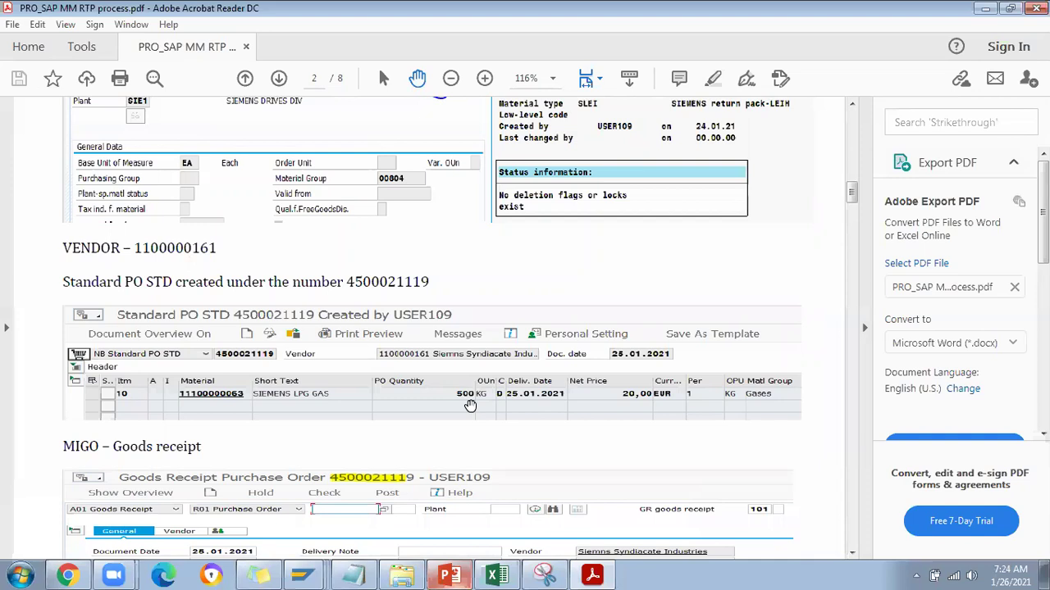
scroll(470, 406, "down", 1)
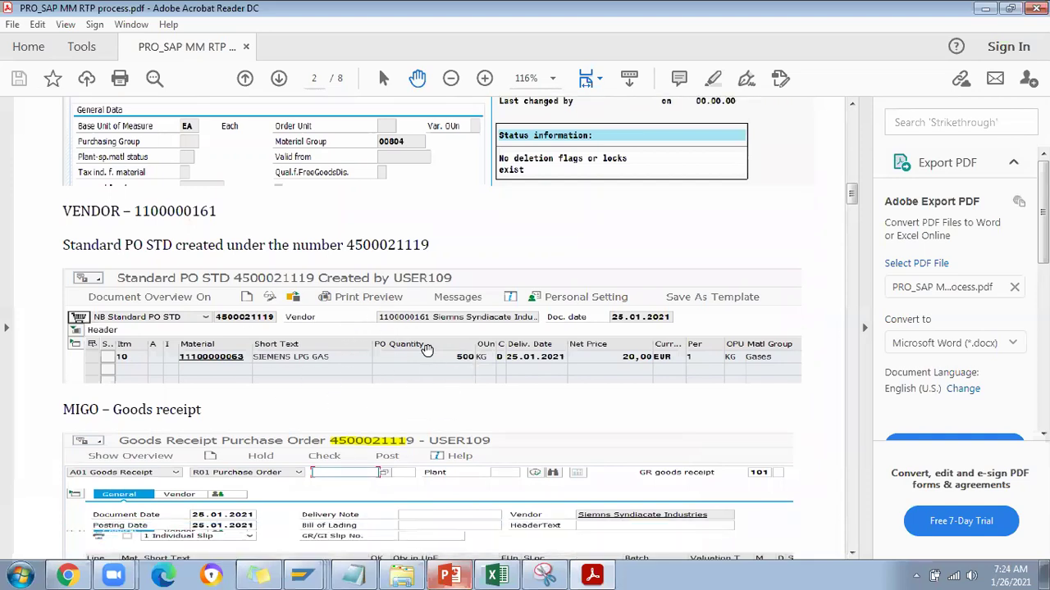
scroll(489, 395, "down", 3)
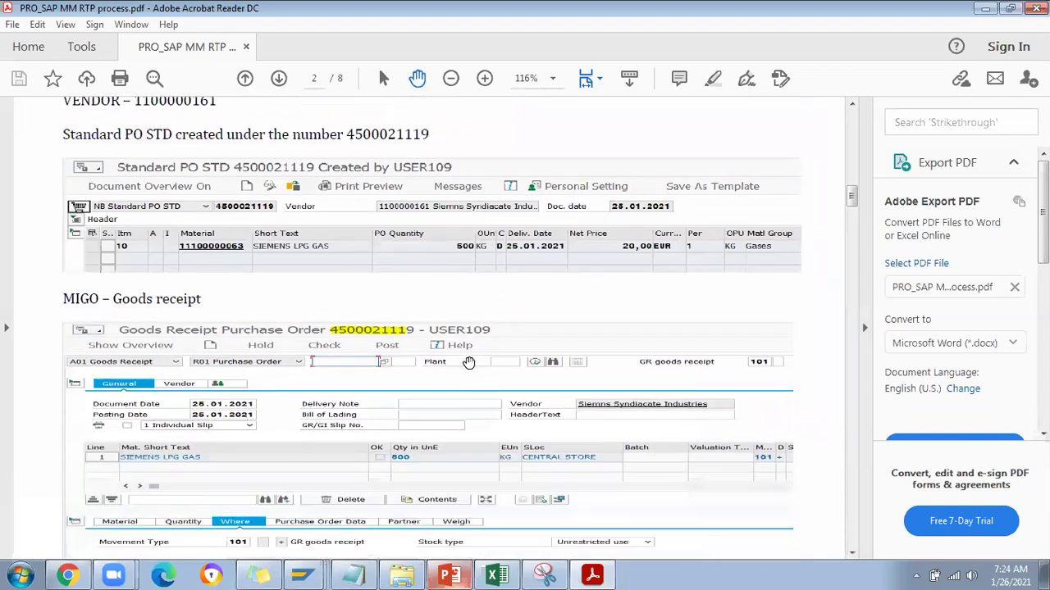
scroll(210, 317, "down", 1)
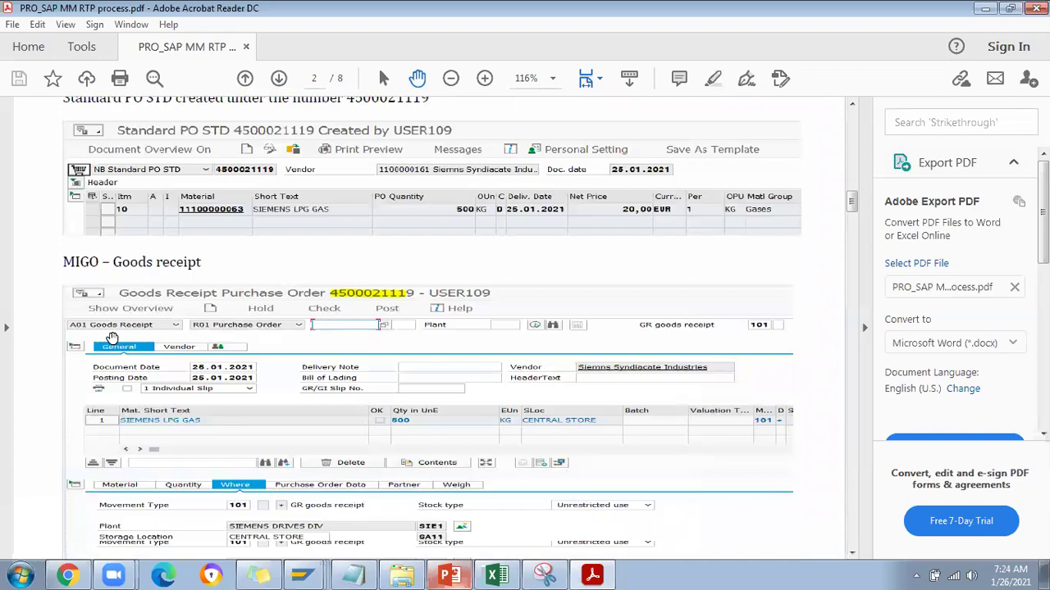
scroll(354, 333, "down", 2)
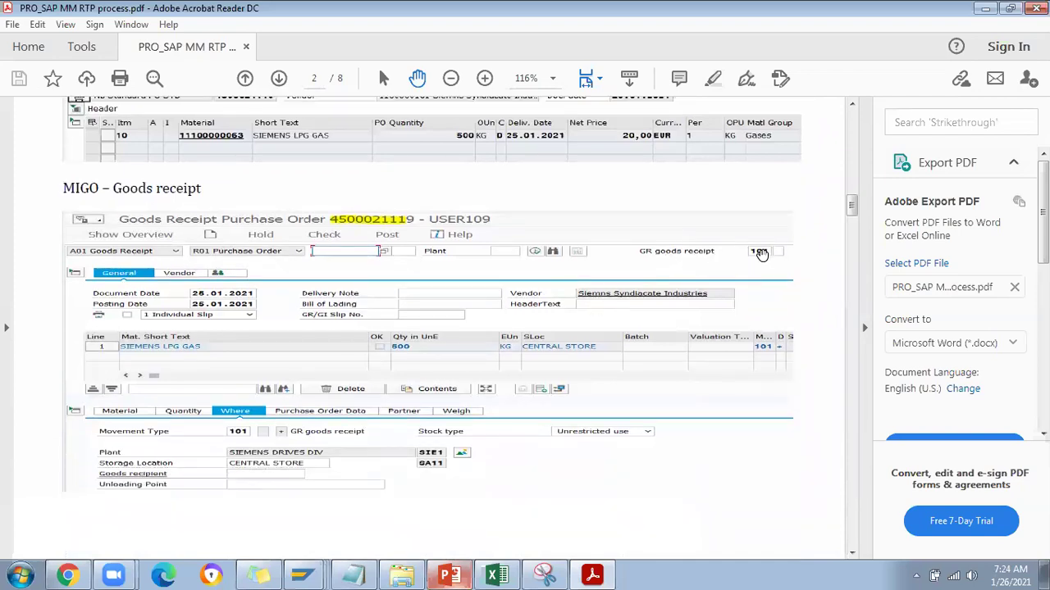
scroll(457, 296, "down", 1)
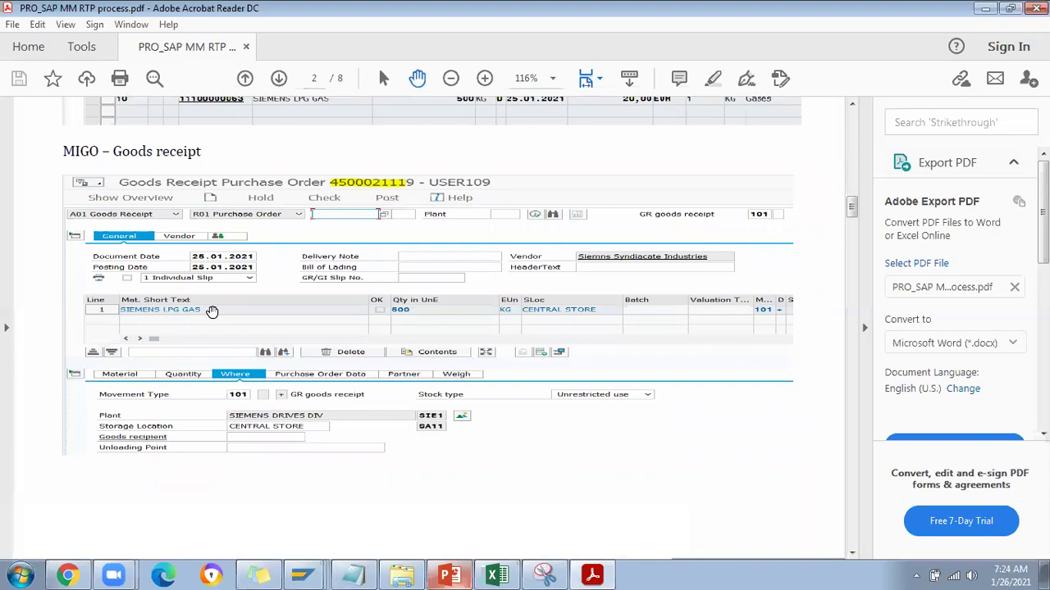
scroll(335, 361, "down", 5)
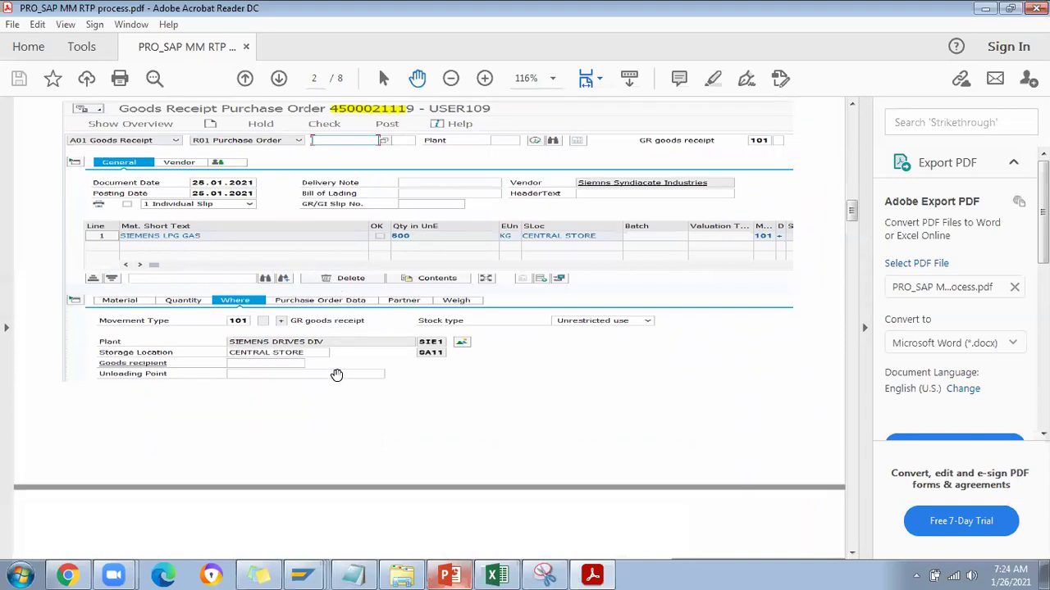
Step: Read the page 3 instructions for adding transport equipment to the goods receipt and filling in the cylinder's item details
scroll(343, 375, "down", 7)
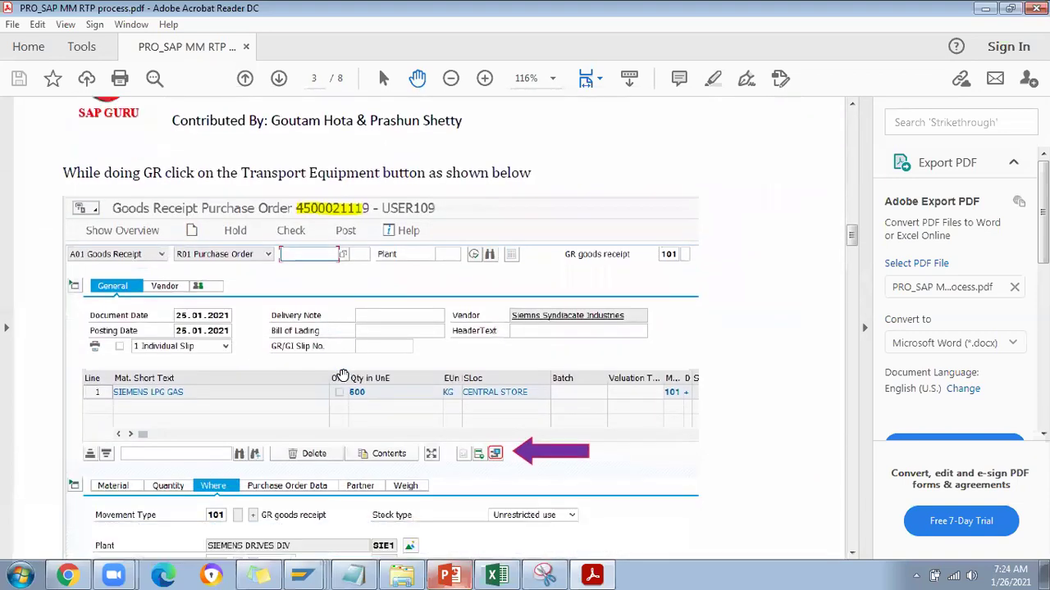
scroll(500, 415, "down", 1)
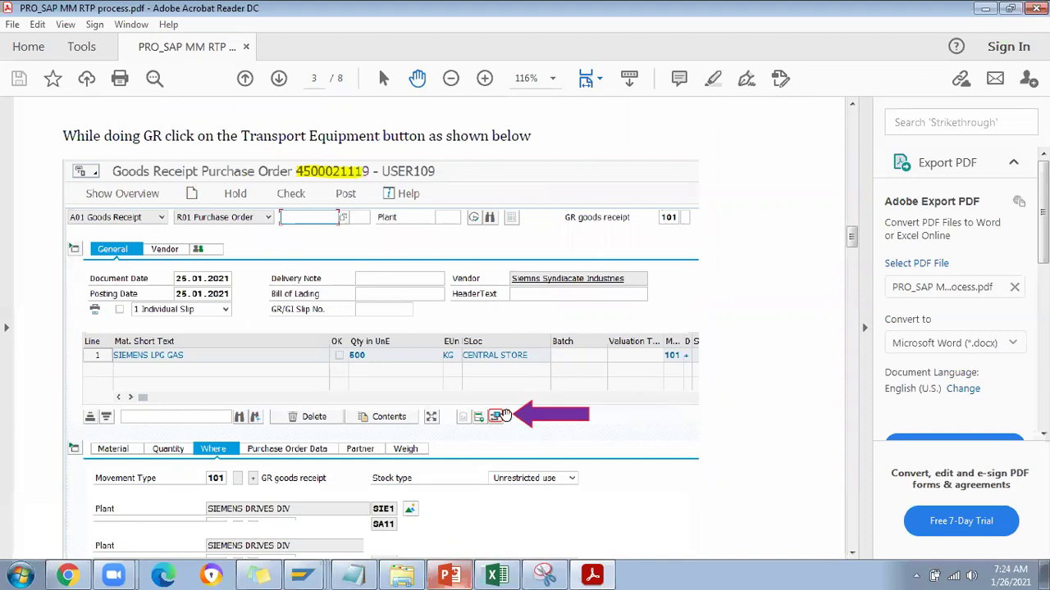
scroll(502, 417, "down", 1)
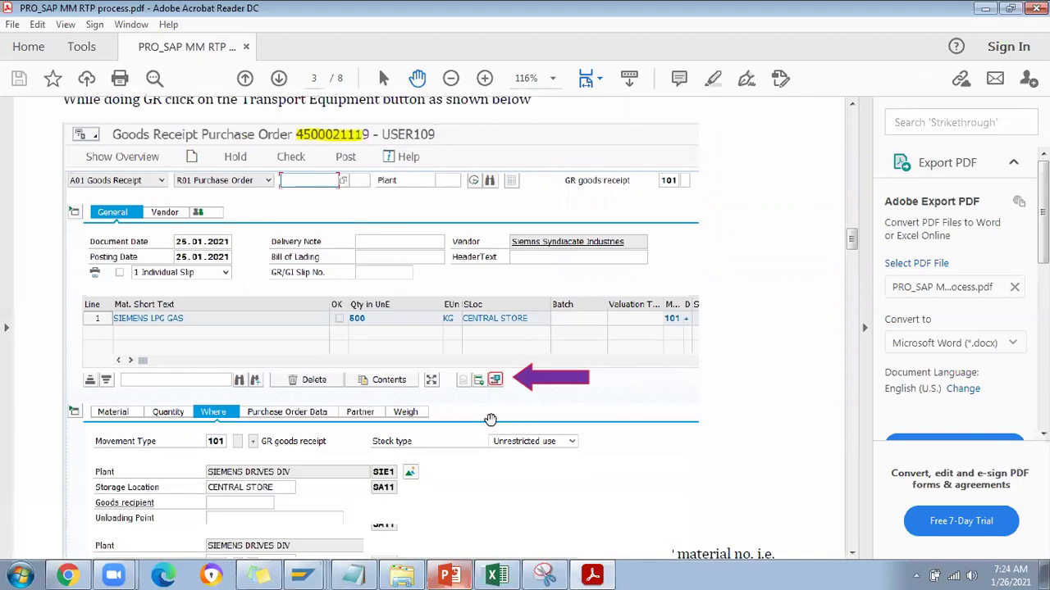
scroll(138, 442, "down", 2)
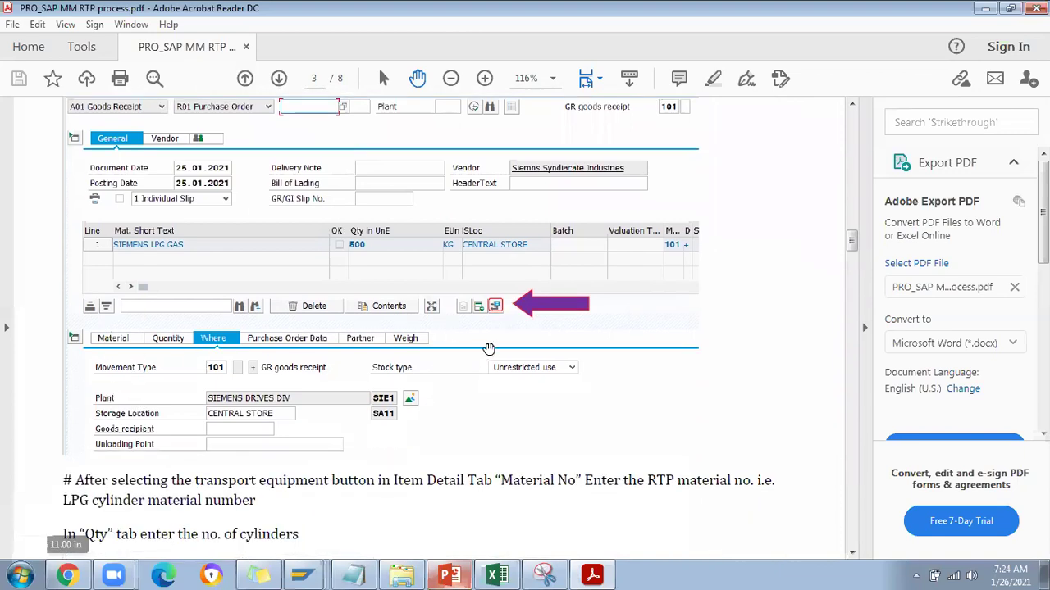
scroll(496, 357, "down", 10)
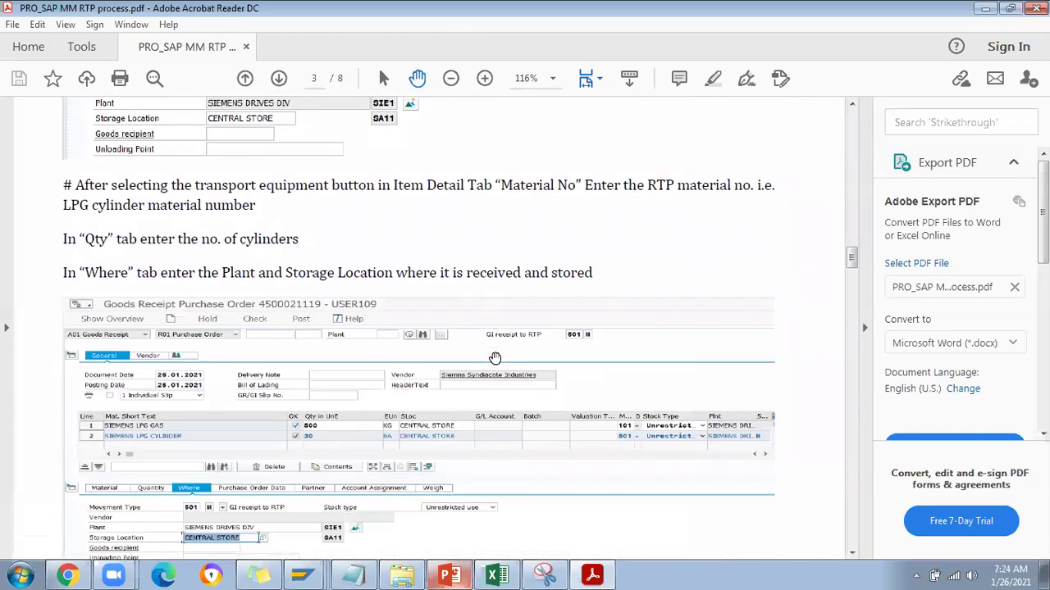
scroll(495, 359, "down", 1)
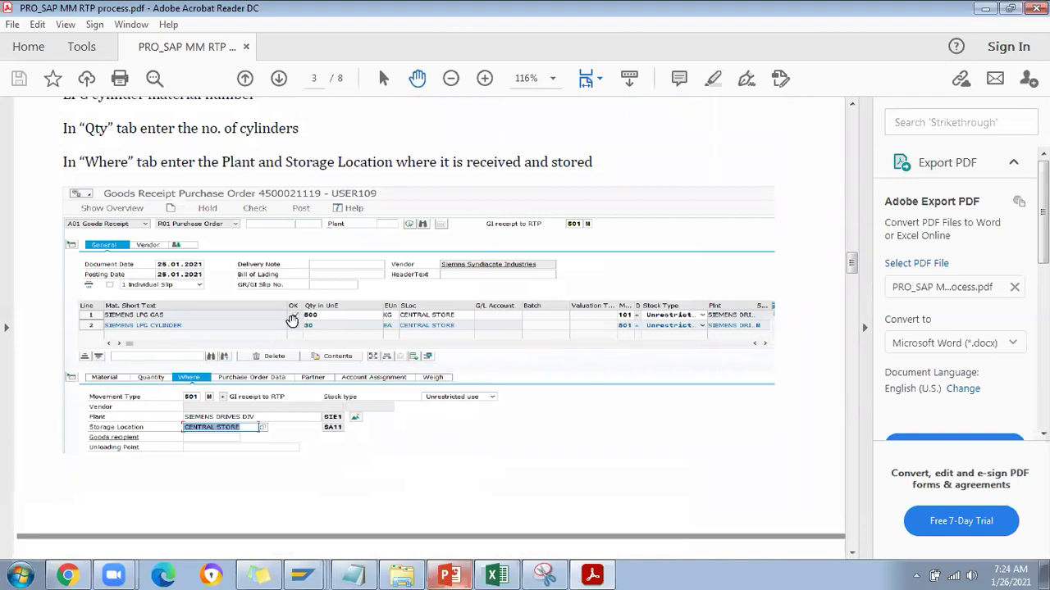
Step: Recheck the transport equipment function and the cylinder's goods receipt entries, and examine the special stock vendor log on page 4
scroll(316, 322, "up", 5)
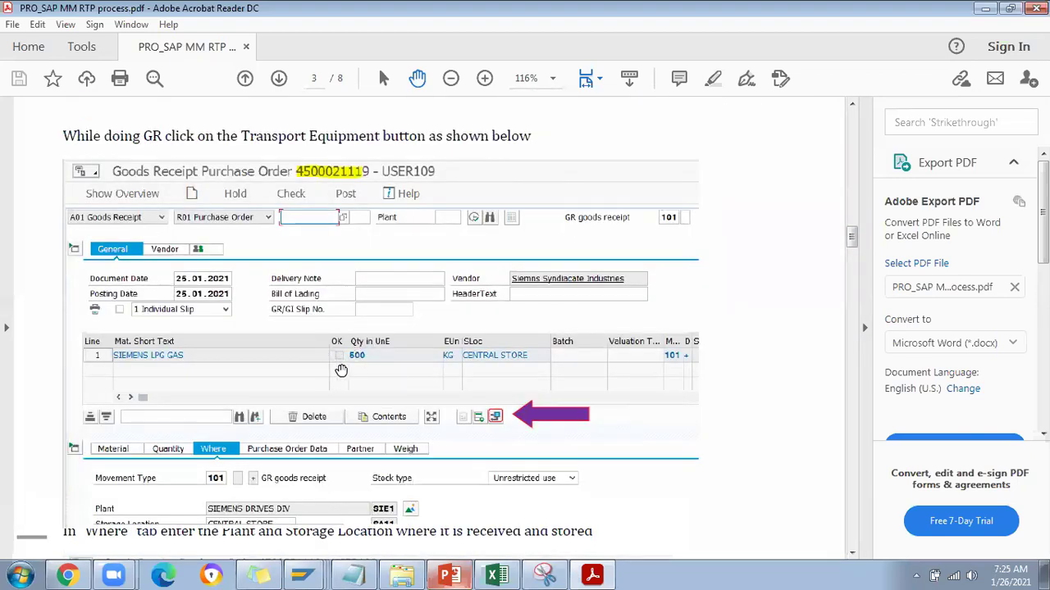
scroll(361, 369, "down", 4)
scroll(359, 398, "down", 3)
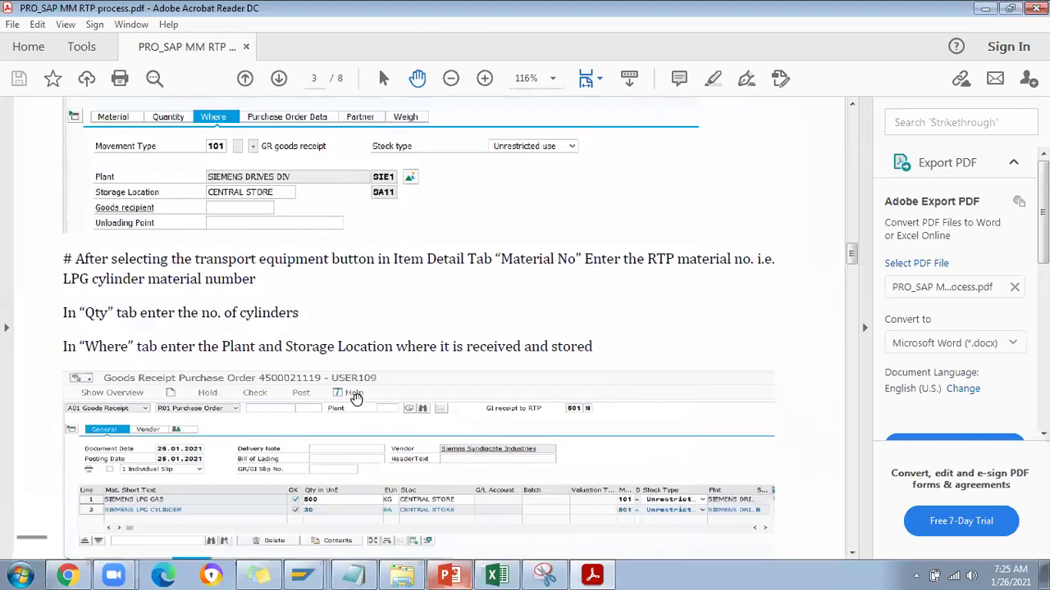
scroll(328, 395, "down", 1)
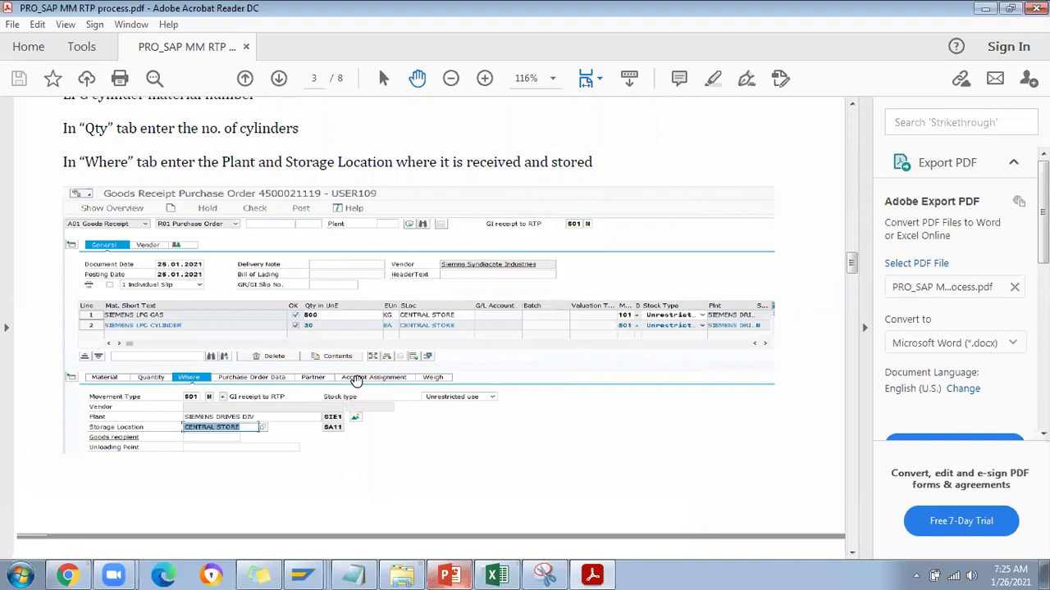
scroll(375, 370, "down", 10)
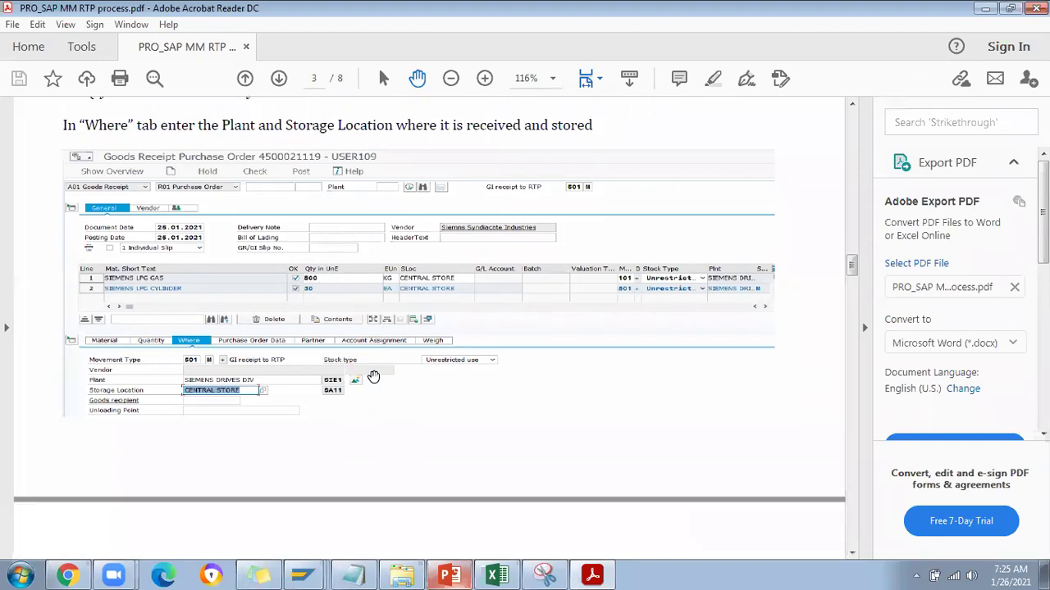
scroll(373, 375, "down", 2)
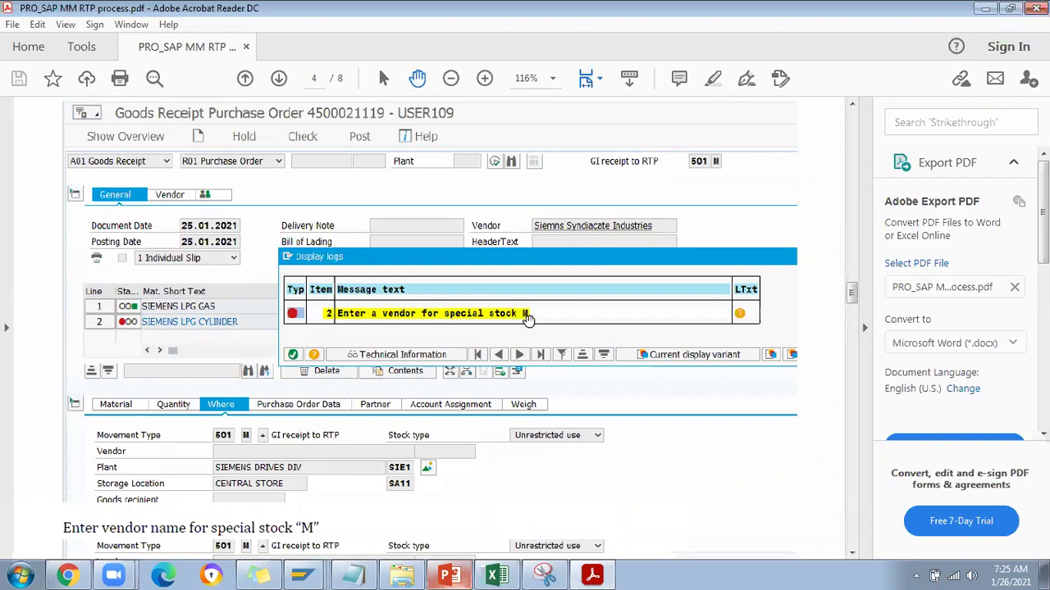
Step: Read how the special stock "M" vendor is entered in the goods receipt's Partner details on page 4
scroll(527, 320, "down", 4)
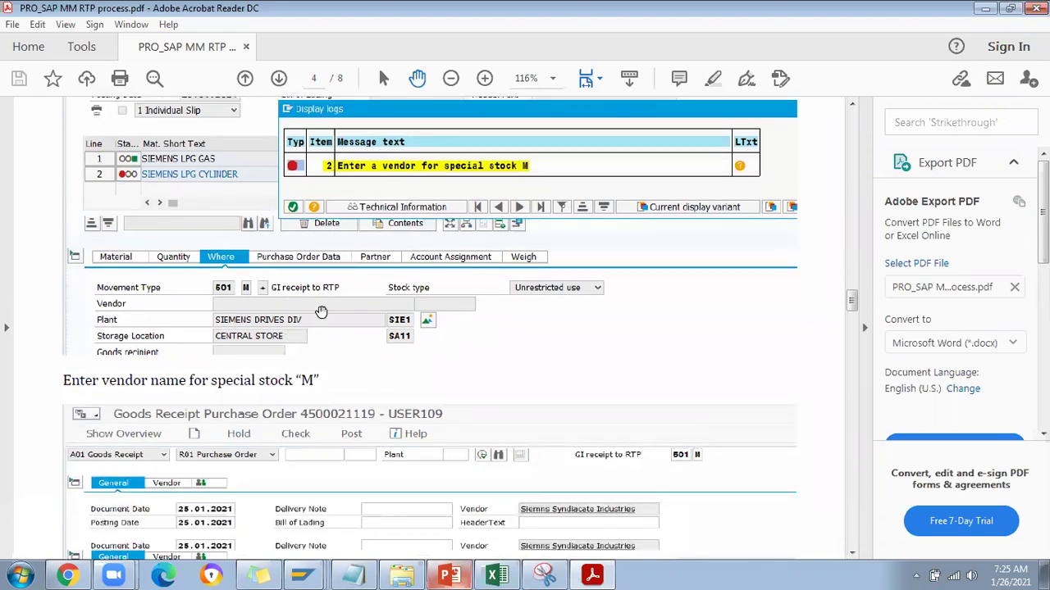
scroll(374, 353, "down", 7)
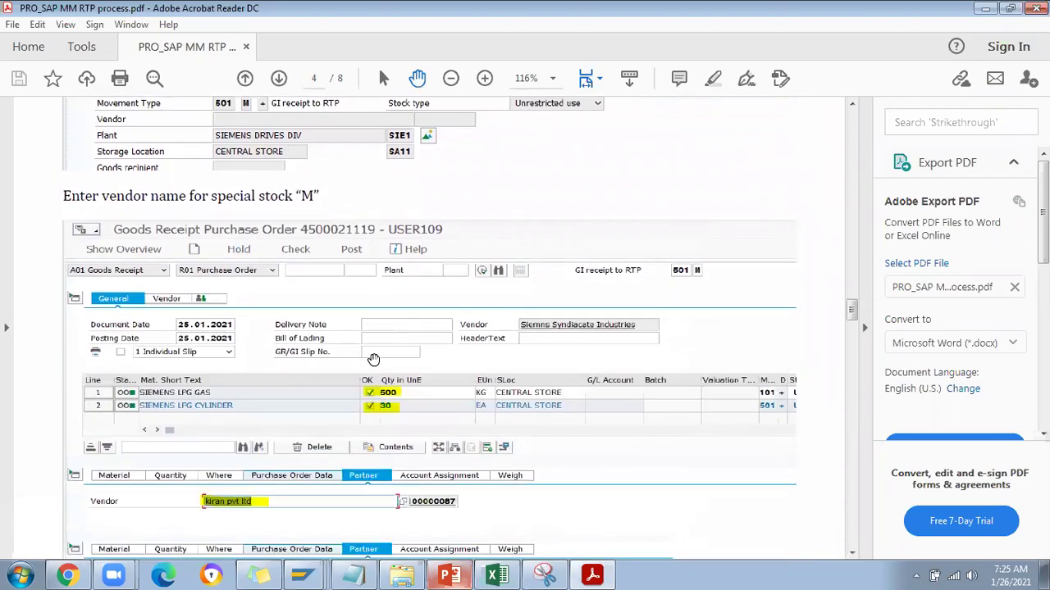
scroll(361, 402, "down", 2)
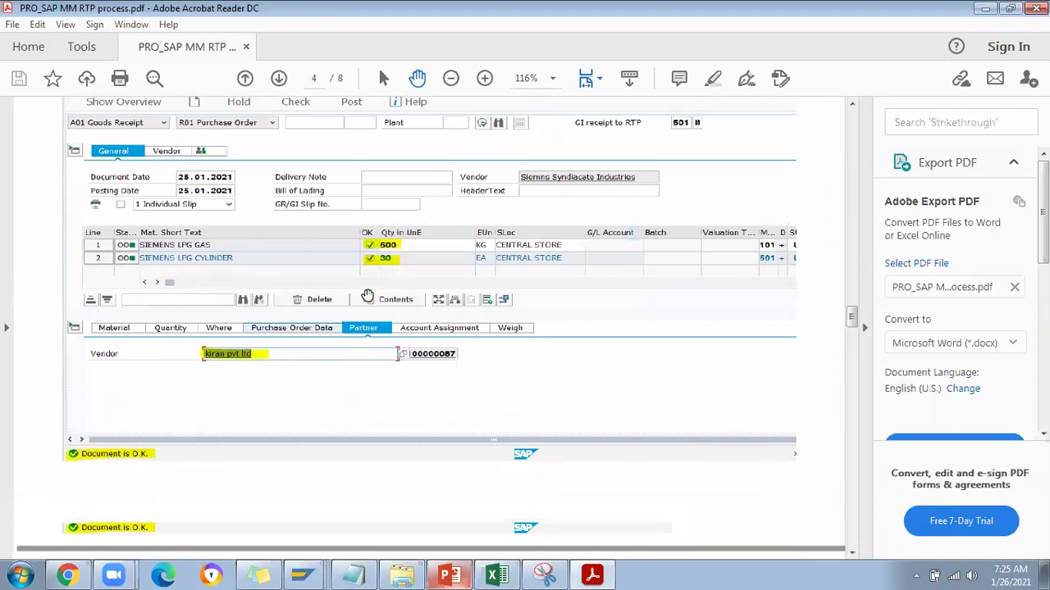
scroll(265, 349, "down", 11)
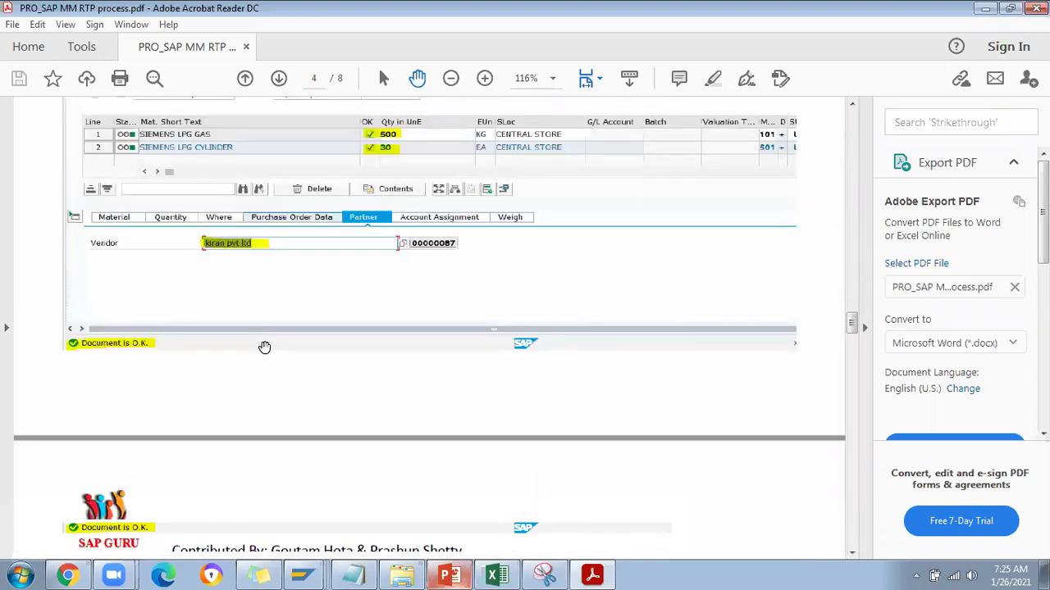
Step: Examine the posted material document on page 5, including its LPG gas and cylinder items
scroll(265, 346, "down", 3)
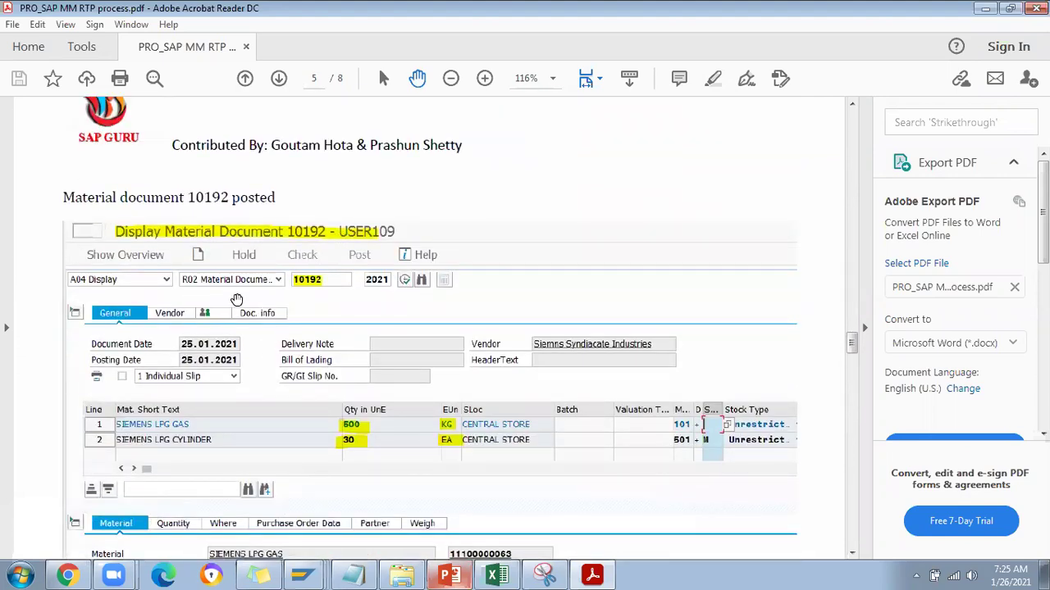
scroll(238, 302, "down", 5)
scroll(238, 304, "down", 2)
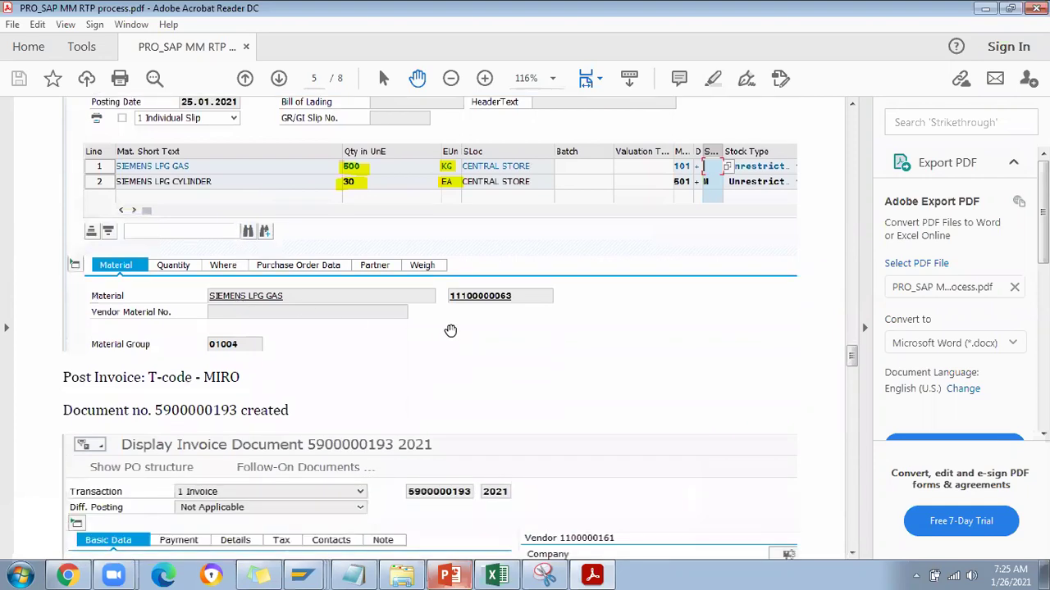
scroll(450, 271, "up", 4)
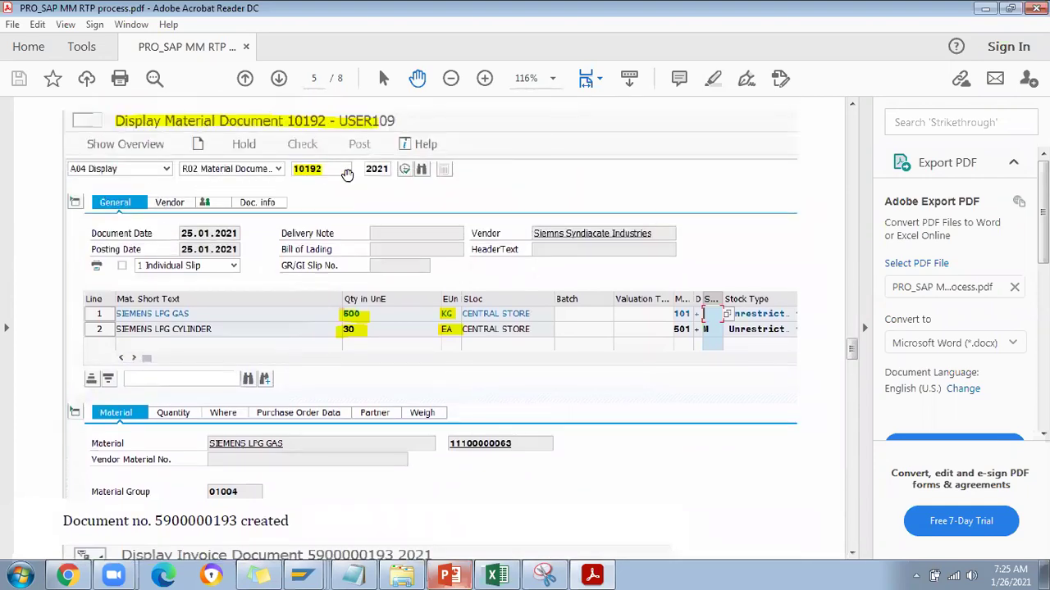
scroll(322, 236, "down", 4)
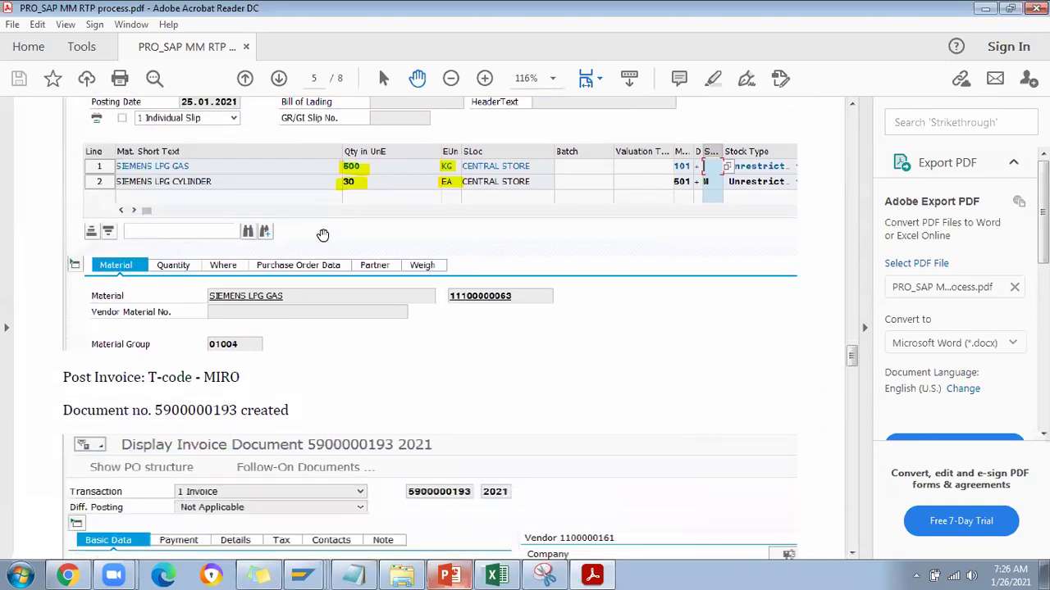
Step: Review the MIRO invoice posting for the LPG gas on page 5 and its accounting document on page 6
scroll(322, 235, "down", 2)
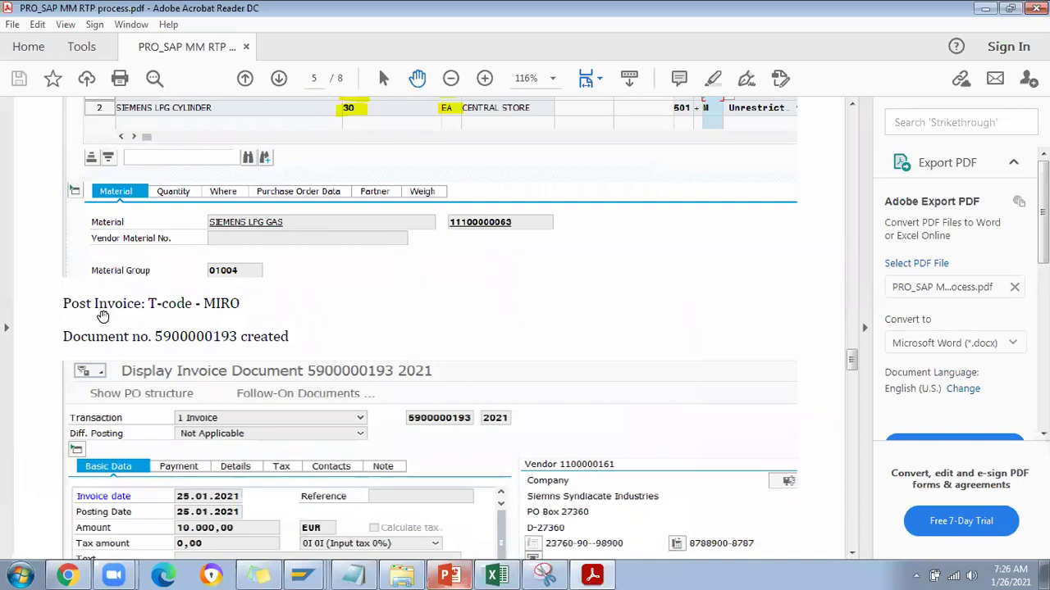
scroll(191, 343, "down", 1)
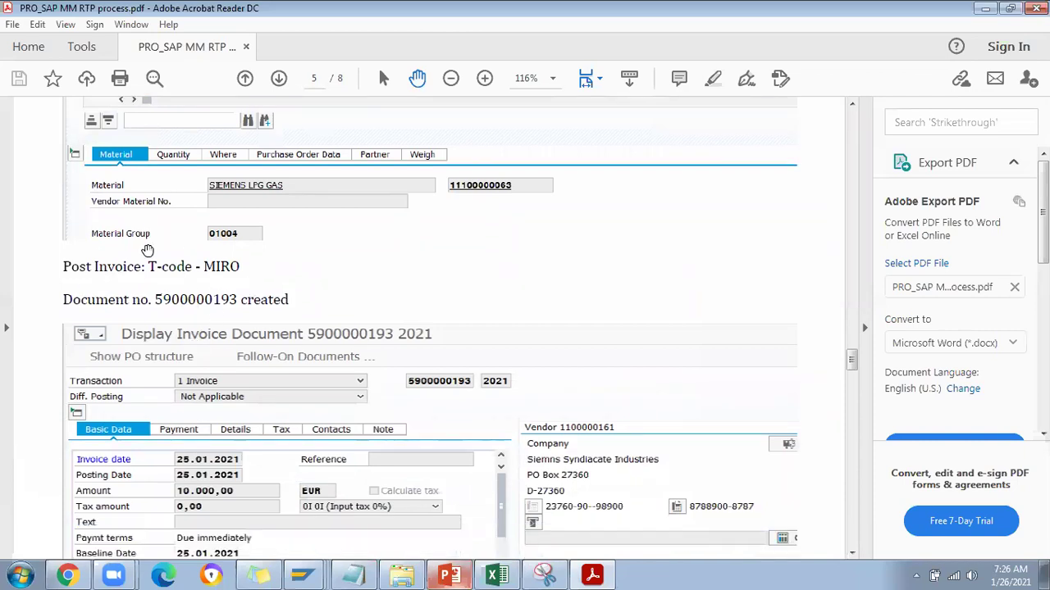
scroll(305, 342, "down", 3)
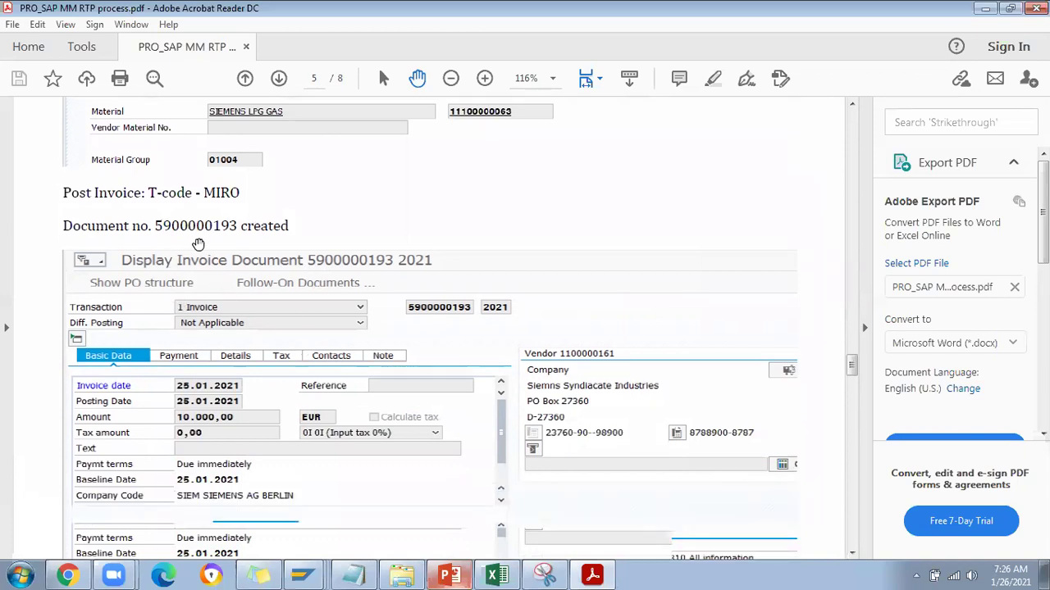
scroll(292, 323, "down", 3)
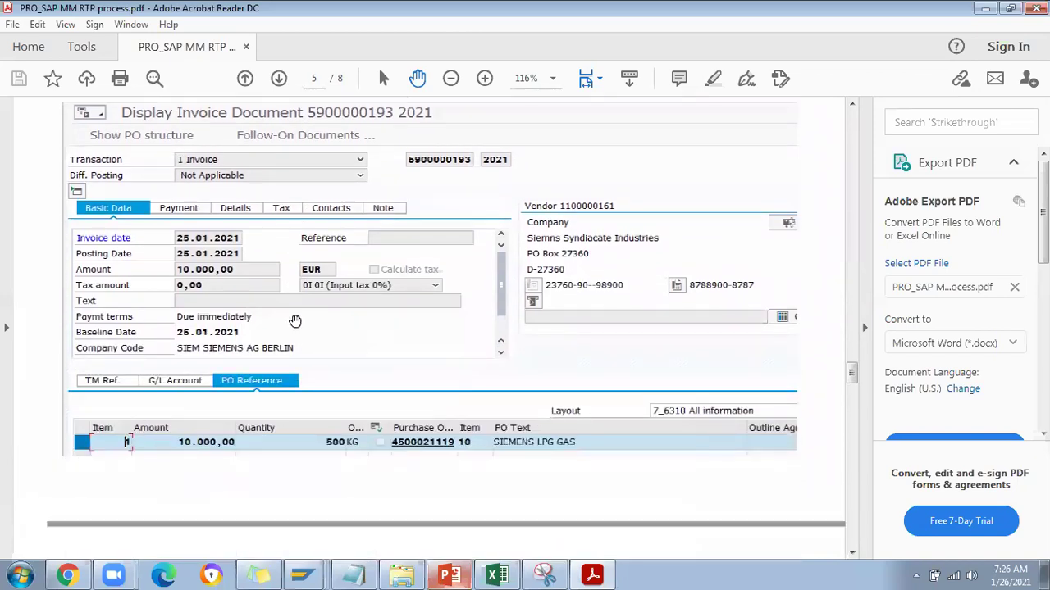
scroll(338, 438, "down", 2)
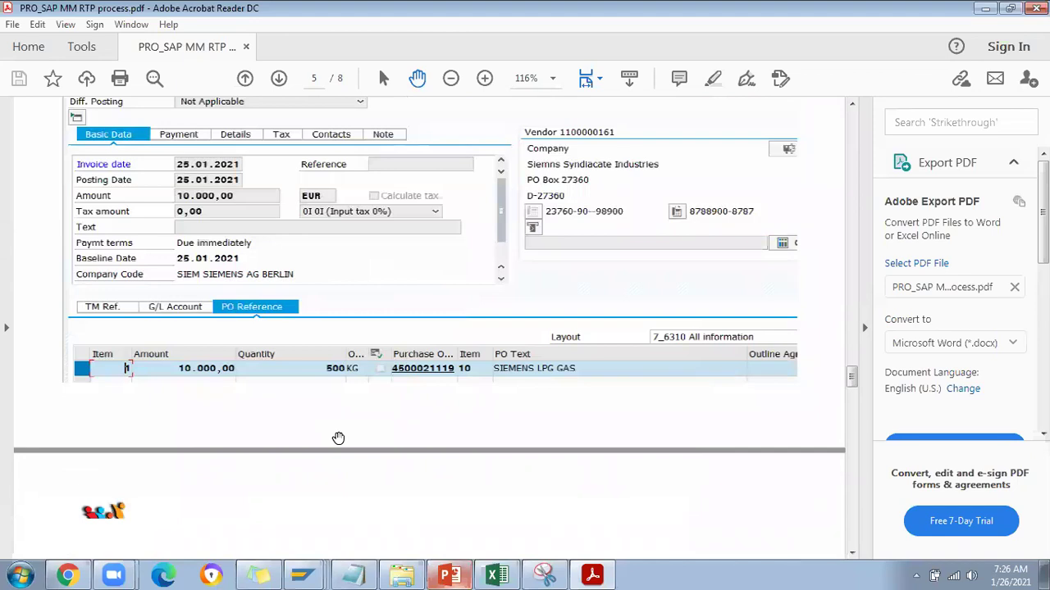
scroll(338, 438, "down", 9)
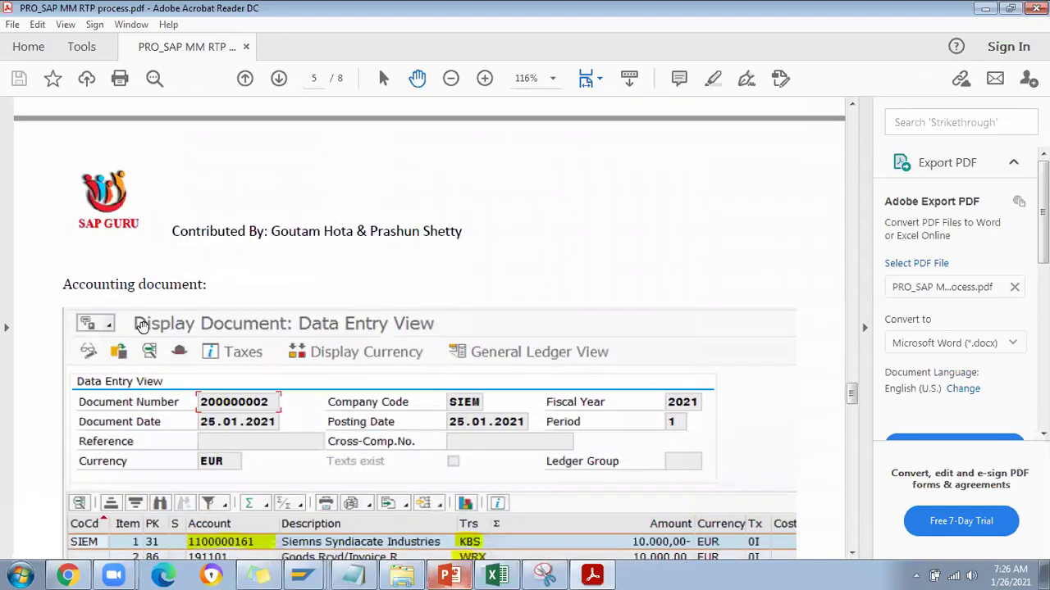
scroll(141, 326, "down", 2)
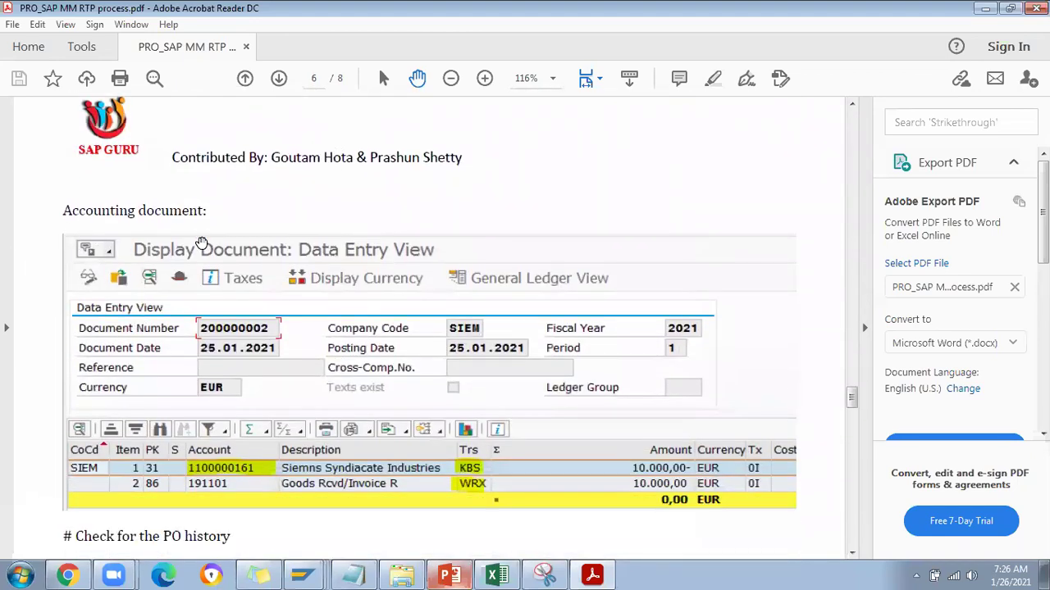
Step: Recheck the goods receipt with the special stock vendor on page 4 and the MIRO invoice on page 5
scroll(324, 307, "up", 15)
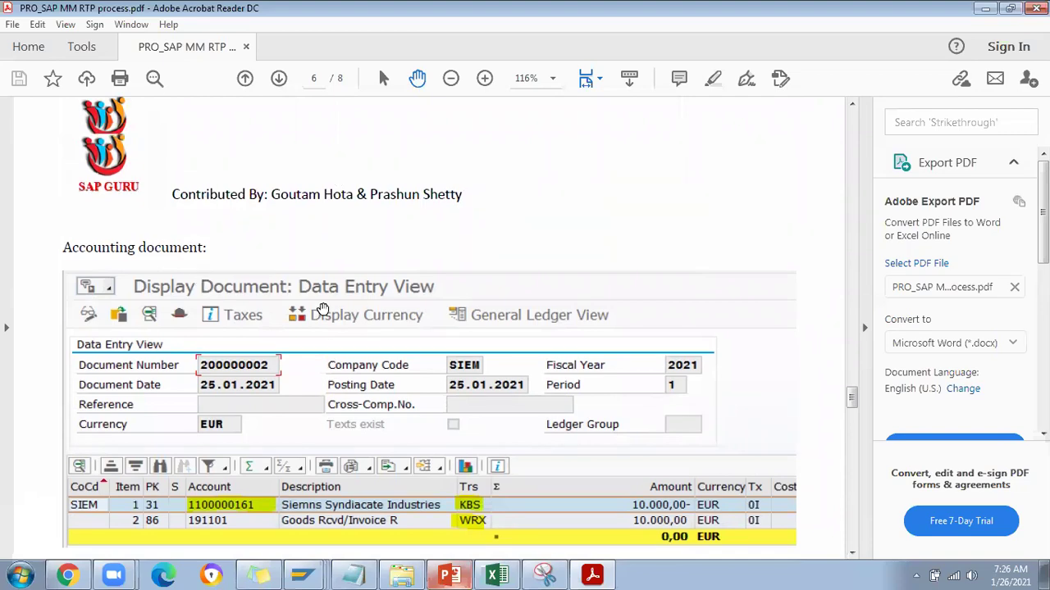
scroll(324, 307, "up", 20)
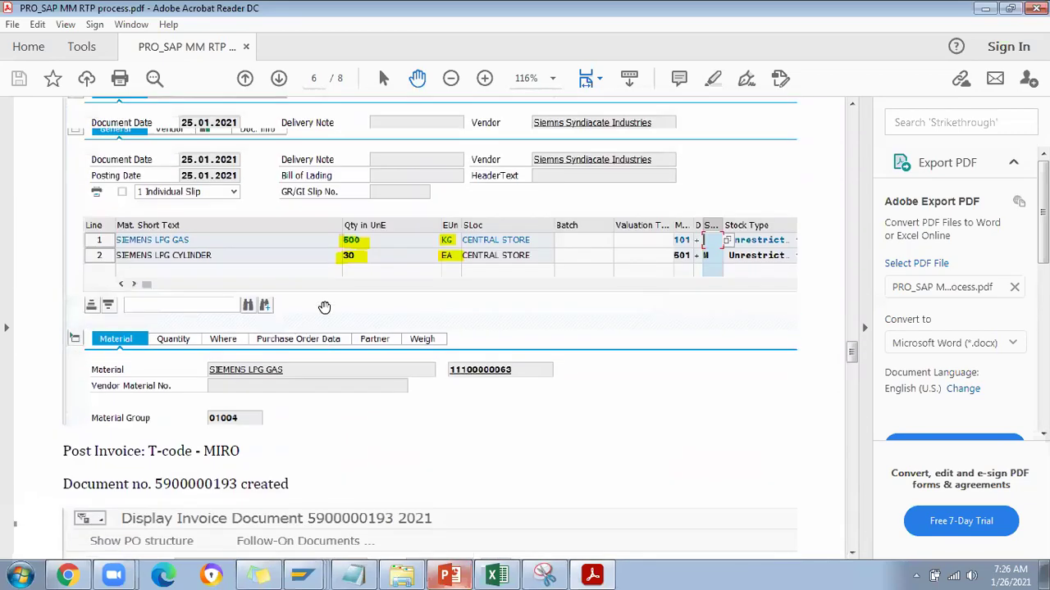
scroll(324, 305, "up", 6)
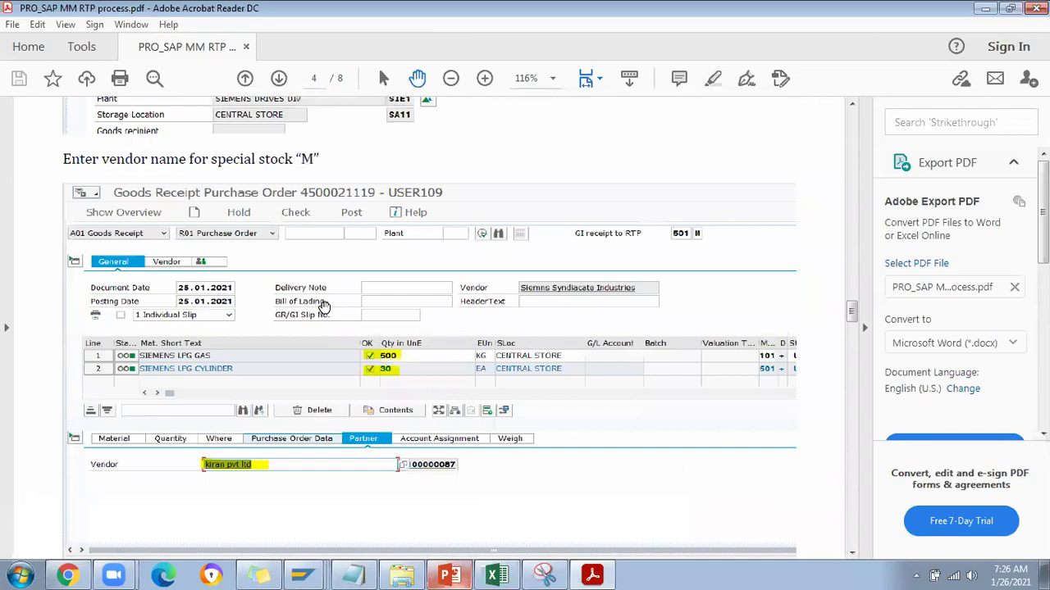
scroll(324, 305, "down", 2)
scroll(324, 305, "down", 10)
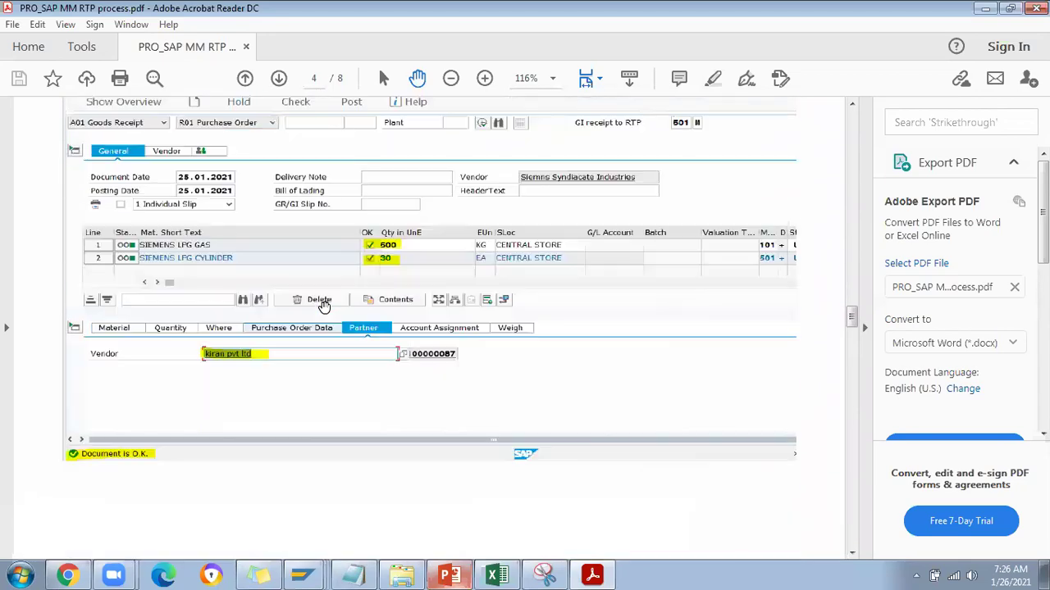
scroll(326, 305, "down", 10)
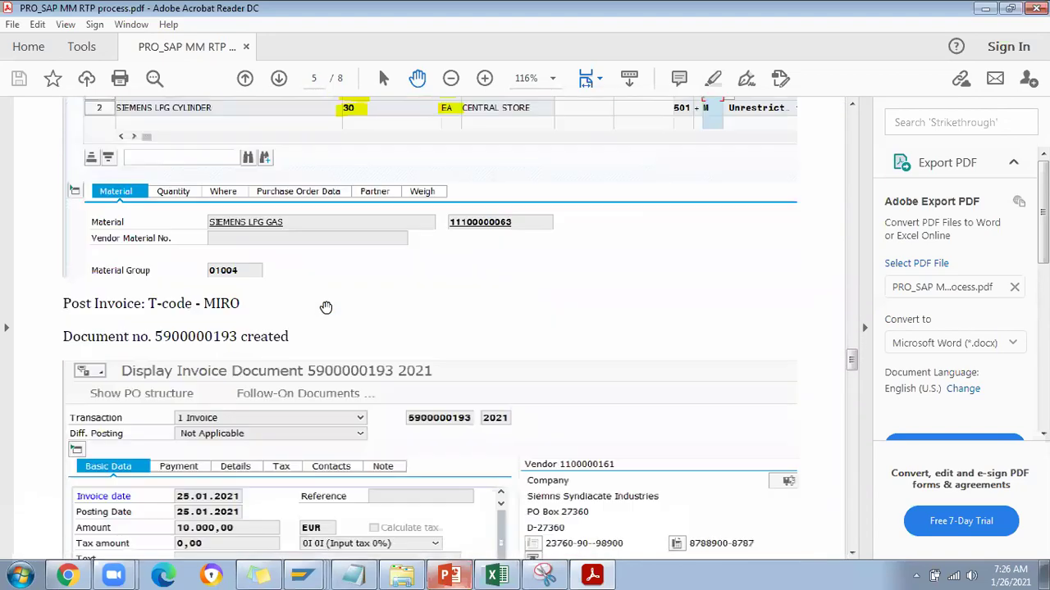
scroll(364, 330, "down", 1)
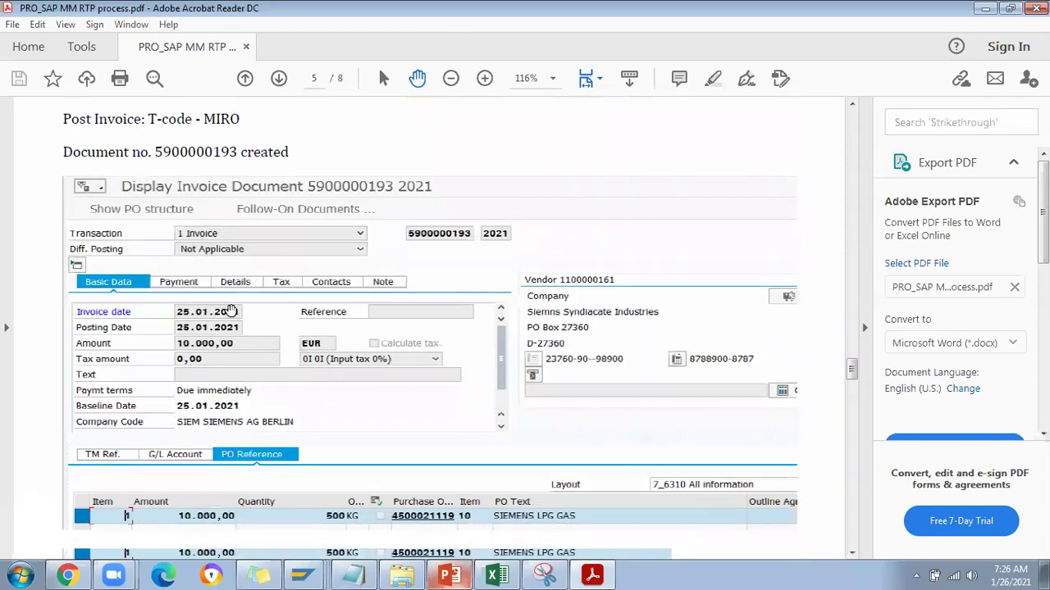
Step: Examine the accounting document's KBS vendor line and WRX goods received/invoice received line on page 6
scroll(364, 329, "down", 10)
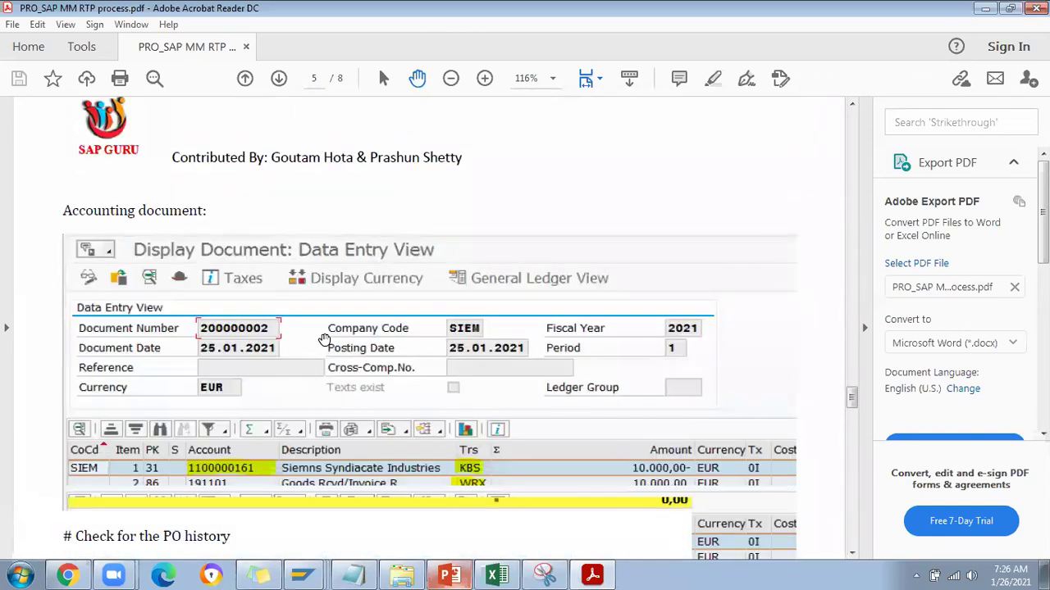
scroll(323, 337, "down", 3)
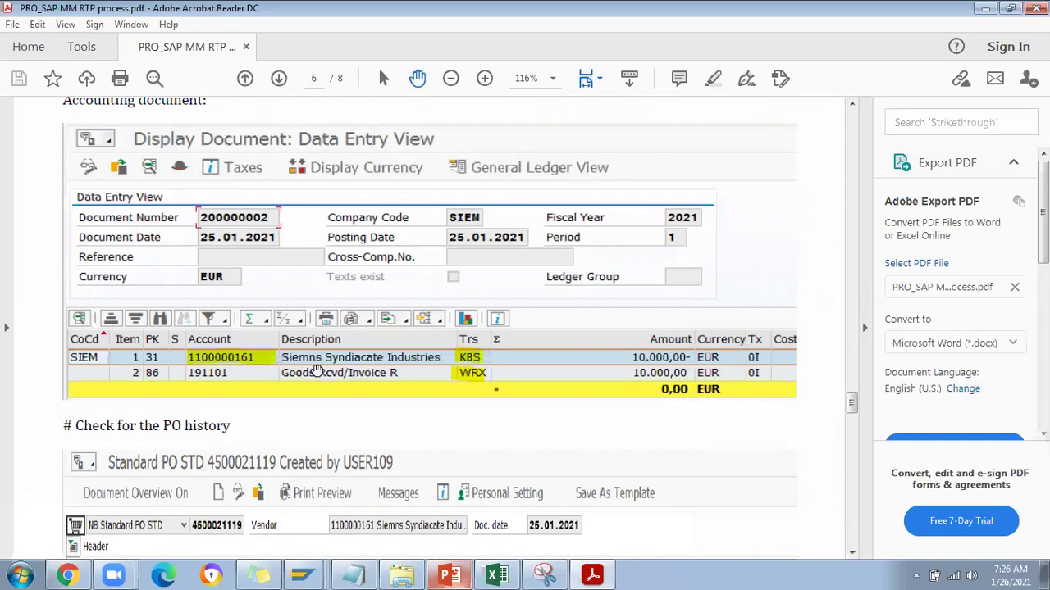
scroll(317, 371, "down", 2)
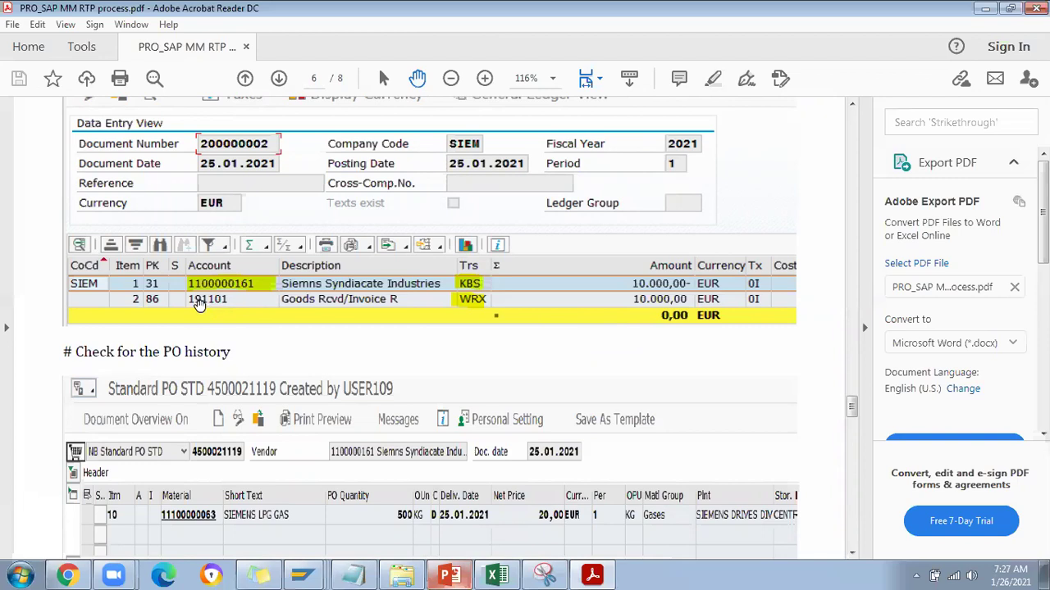
Step: Check the goods receipt and invoice receipt entries in the LPG gas purchase order history on page 6
scroll(266, 354, "down", 3)
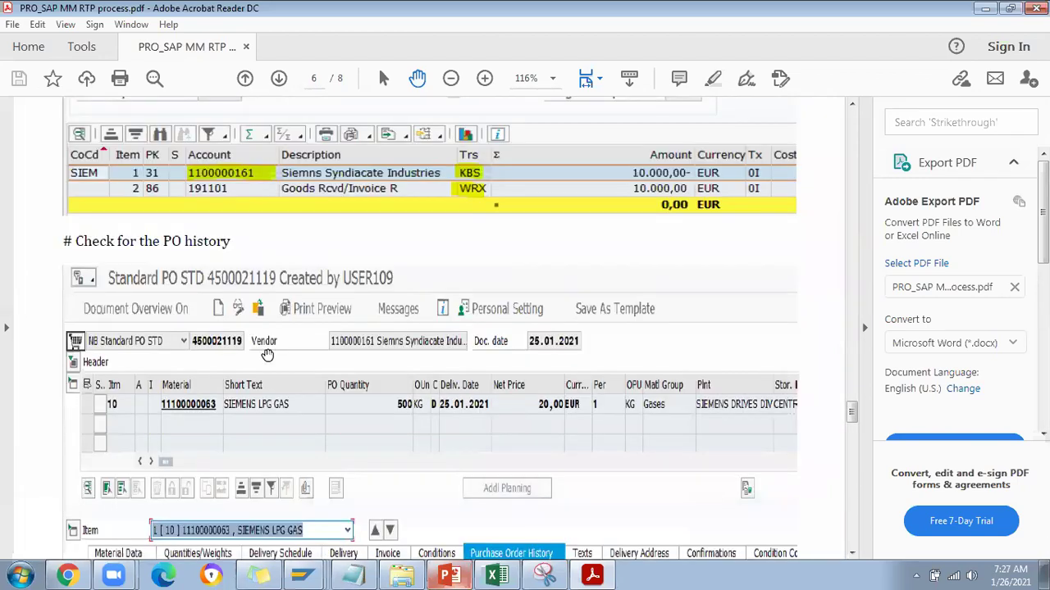
scroll(267, 355, "down", 7)
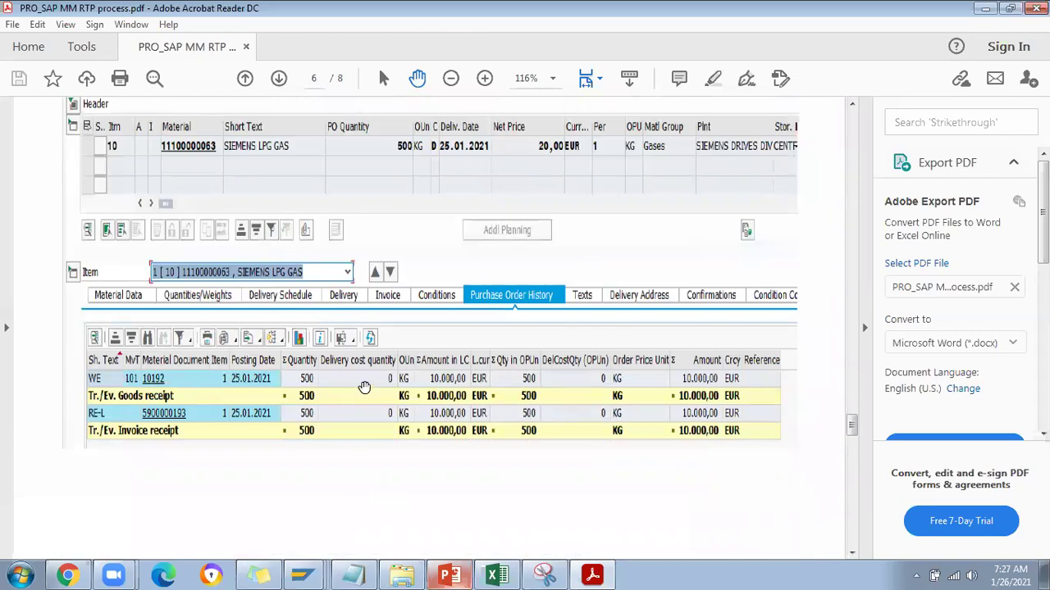
scroll(246, 418, "down", 4)
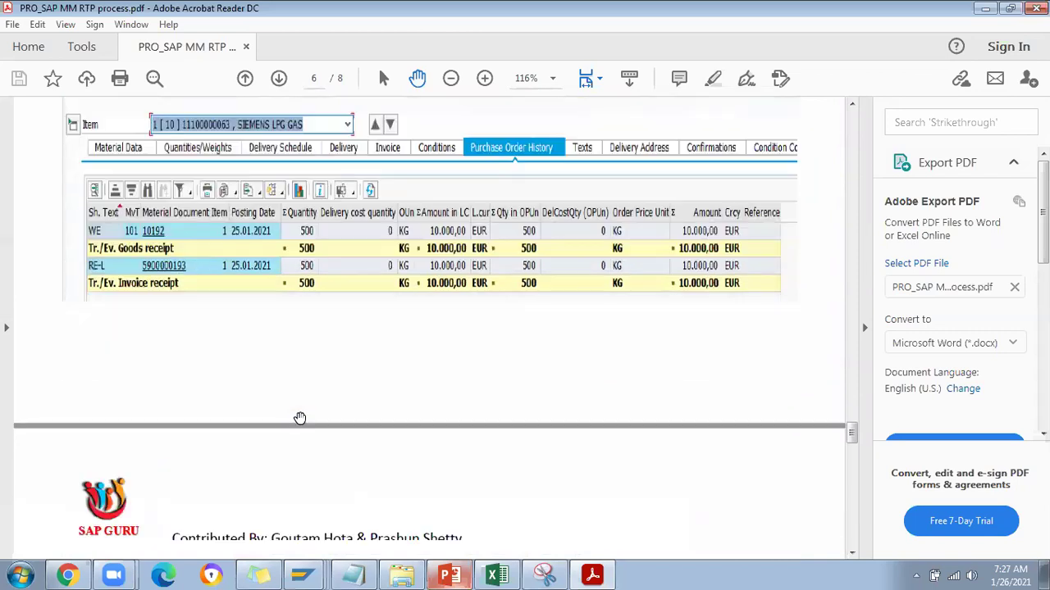
Step: Examine the stock overview for LPG gas on page 7, down to the central store level
scroll(300, 419, "down", 8)
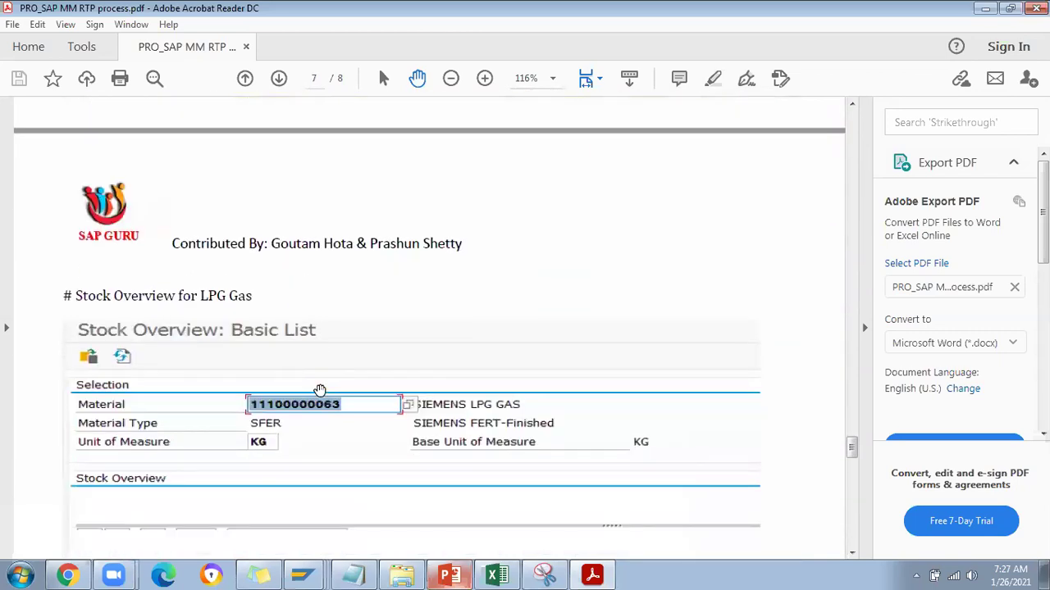
scroll(320, 389, "down", 2)
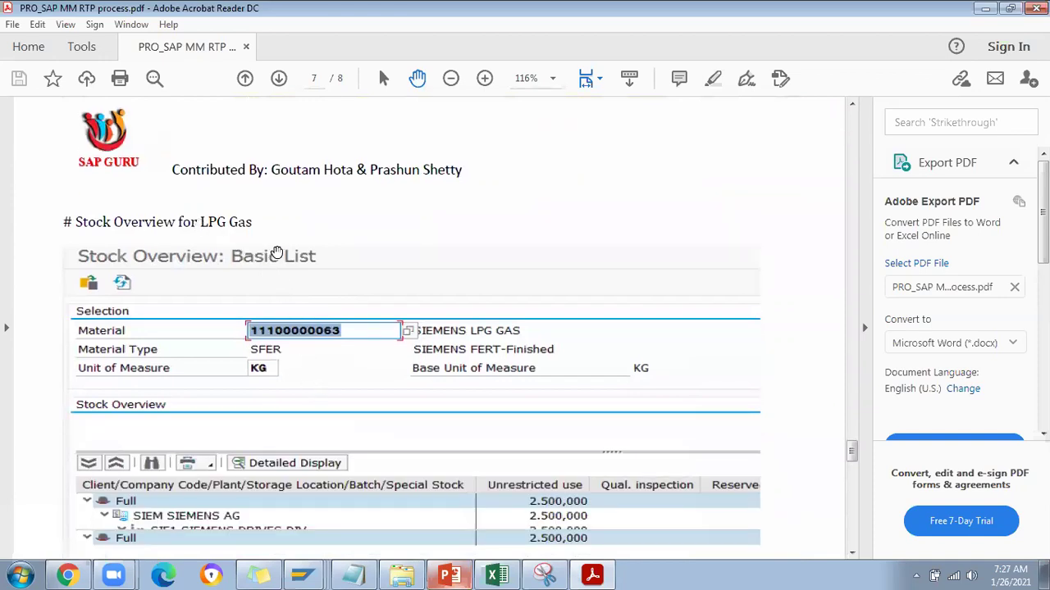
scroll(315, 312, "down", 3)
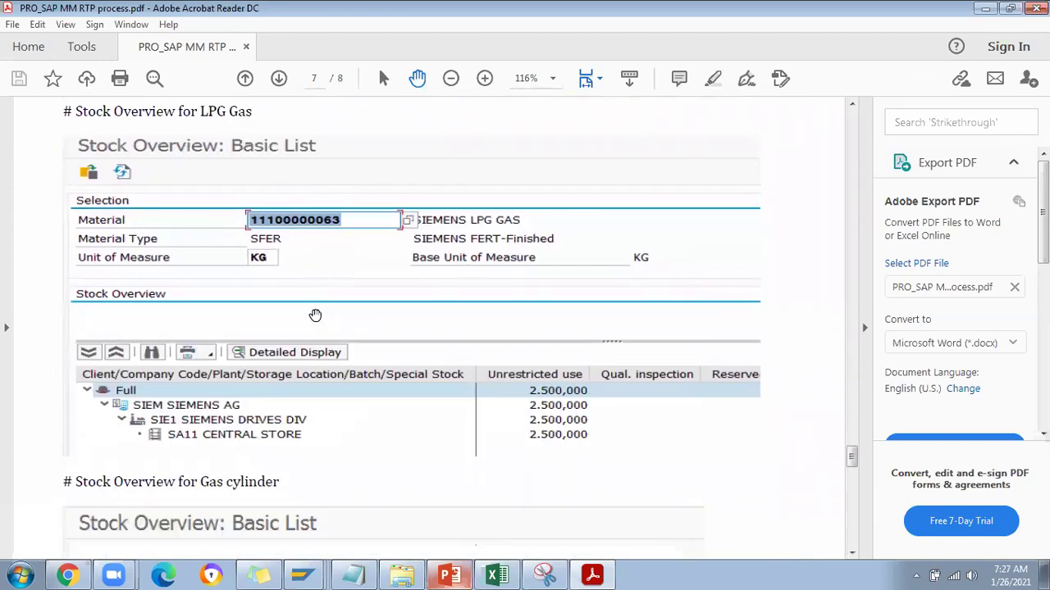
scroll(286, 434, "down", 1)
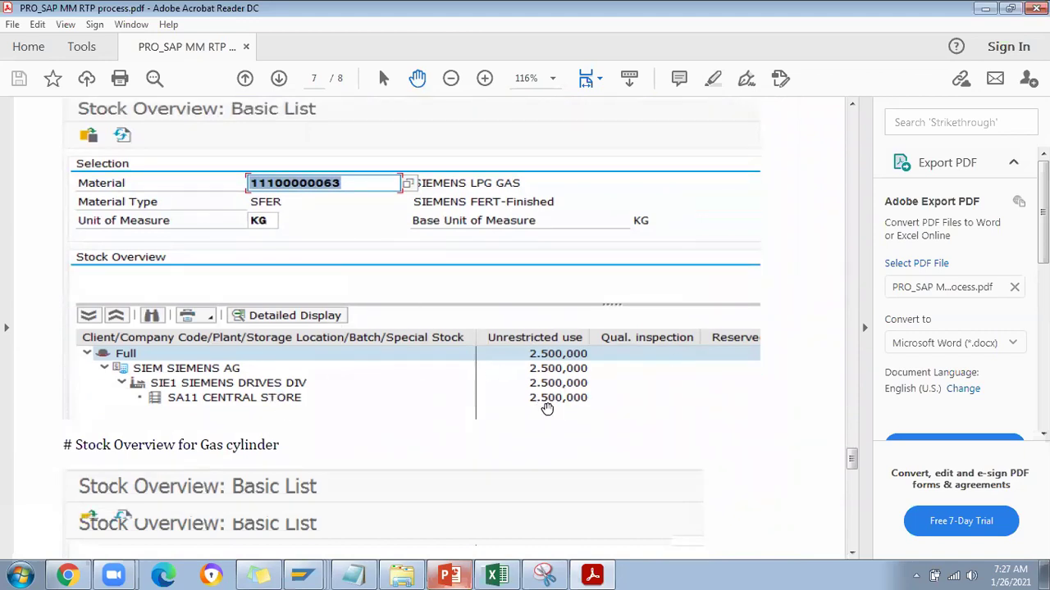
Step: Examine the gas cylinder's stock overview on page 7, including its RT Packaging stock at the central store
scroll(585, 406, "down", 3)
scroll(585, 408, "down", 2)
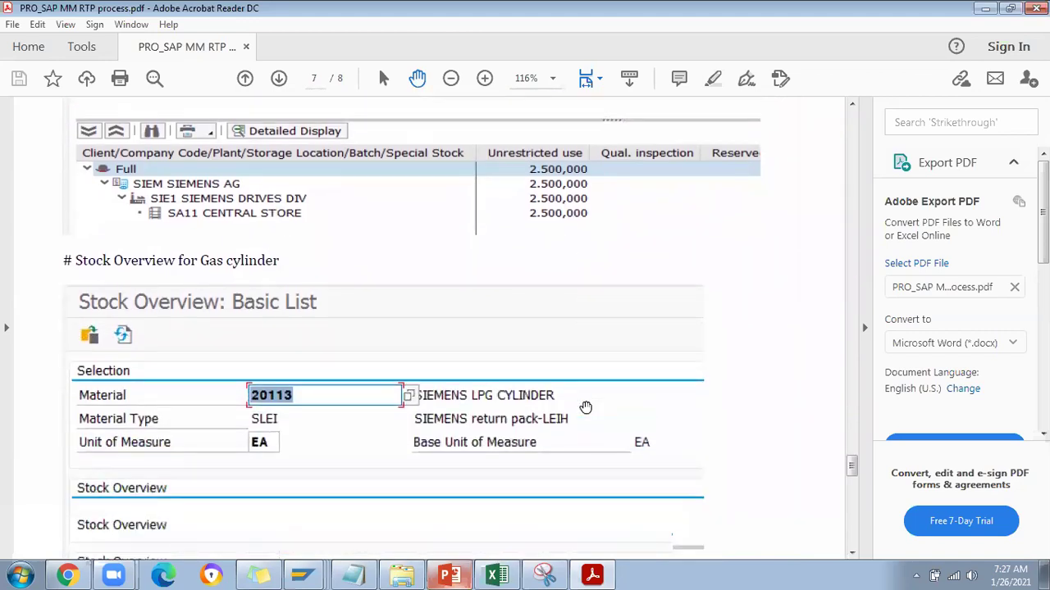
scroll(331, 346, "down", 2)
scroll(330, 347, "down", 6)
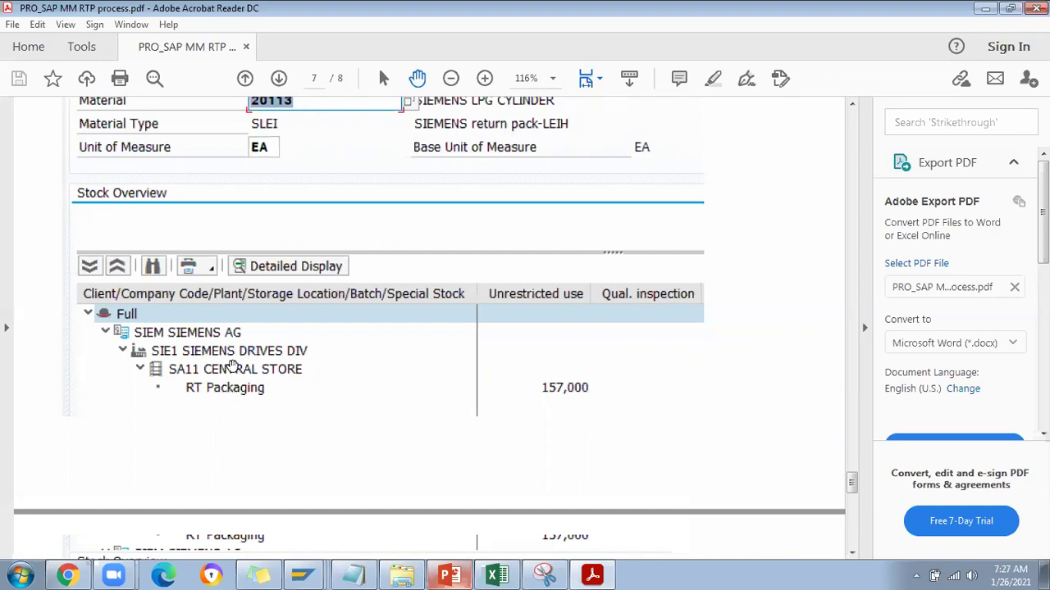
scroll(447, 383, "down", 5)
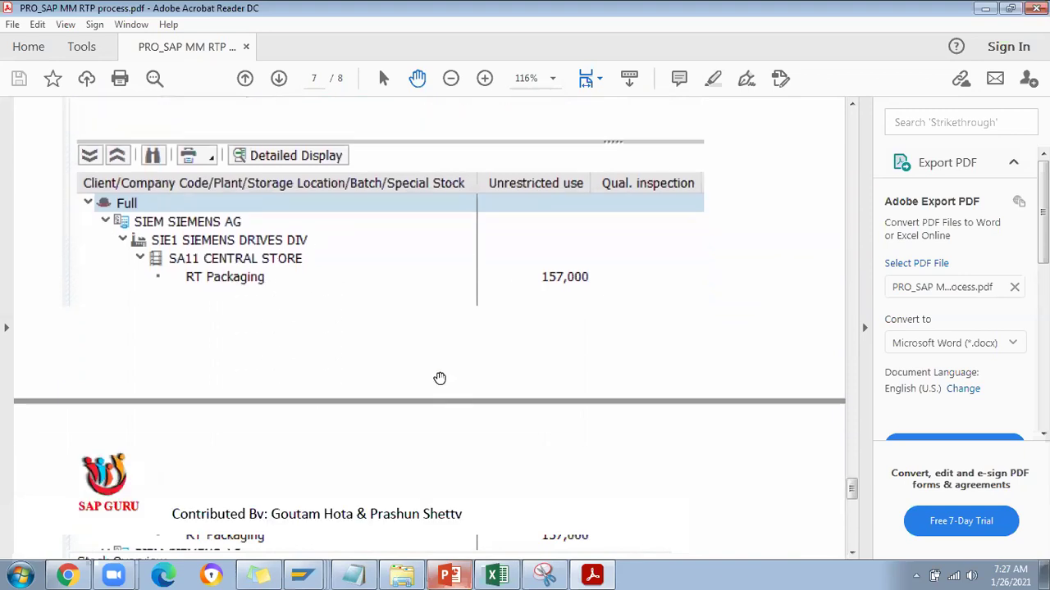
Step: Read the page 8 summary table of codes, quantities, material types and movement types for the gas and returnable cylinder
scroll(400, 357, "down", 3)
scroll(183, 239, "up", 1)
scroll(164, 214, "down", 2)
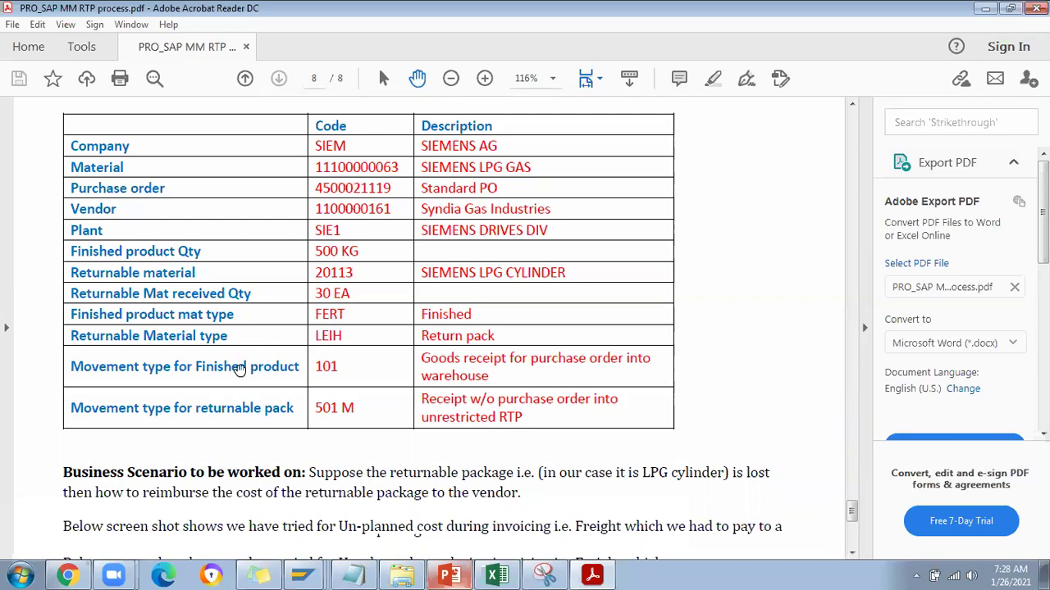
Step: Read the page 8 business scenario on reimbursing a lost LPG cylinder and examine the accounting document example beneath it
scroll(380, 366, "down", 1)
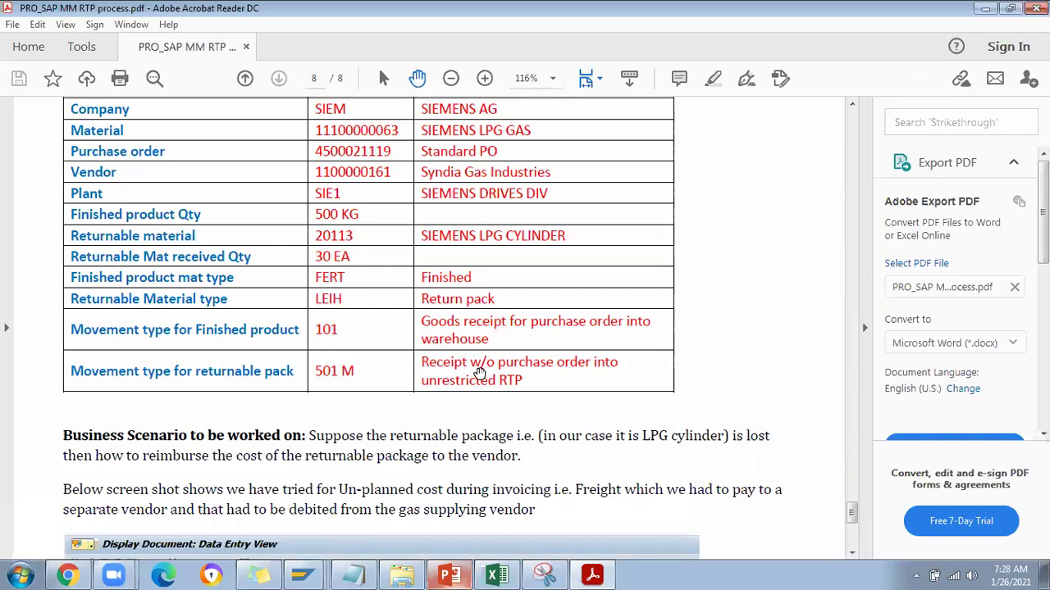
scroll(473, 395, "down", 5)
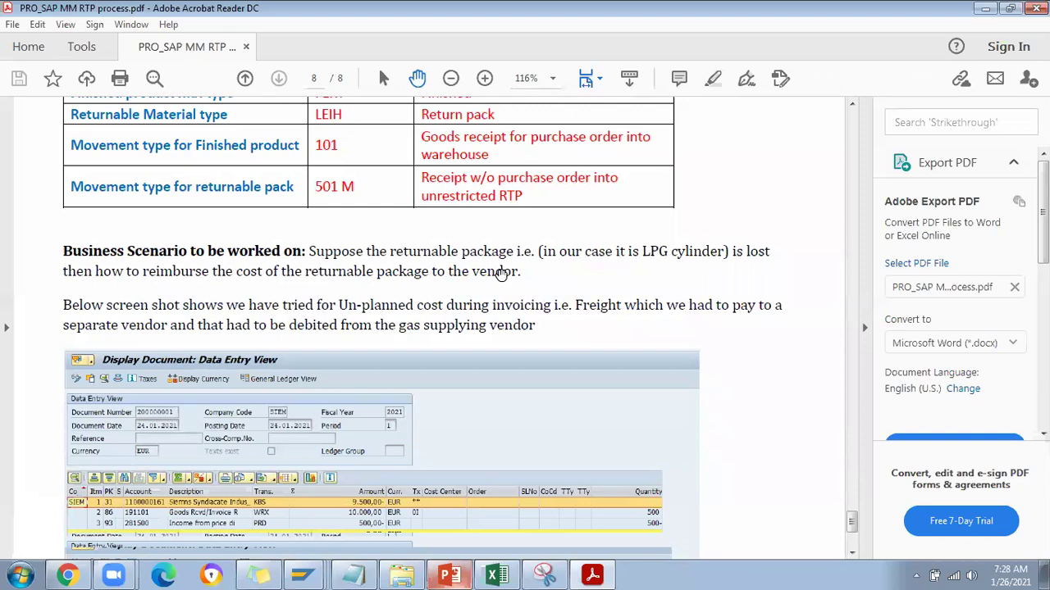
scroll(474, 296, "down", 2)
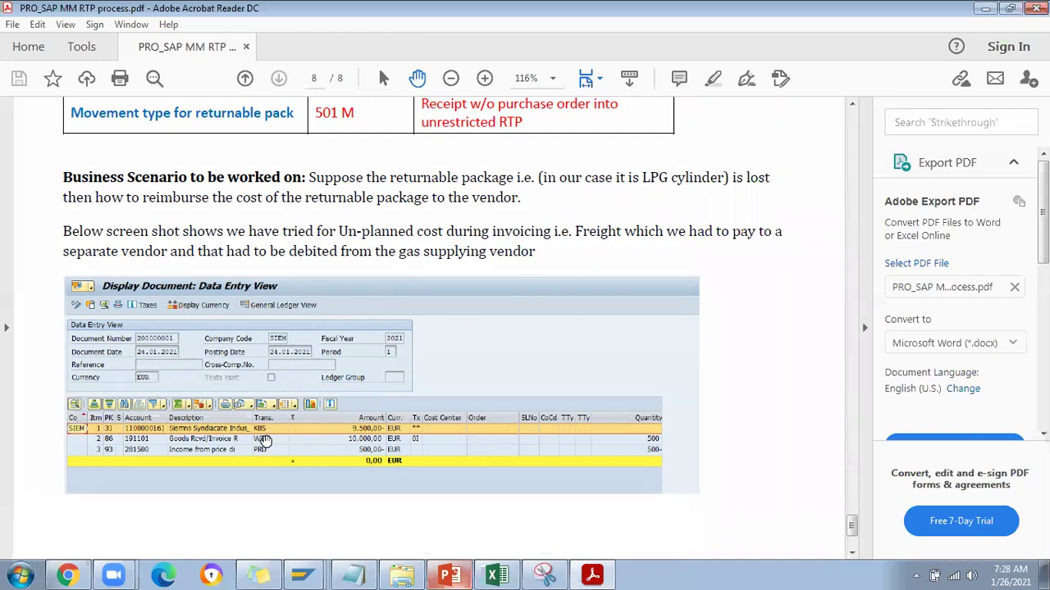
scroll(267, 443, "down", 1)
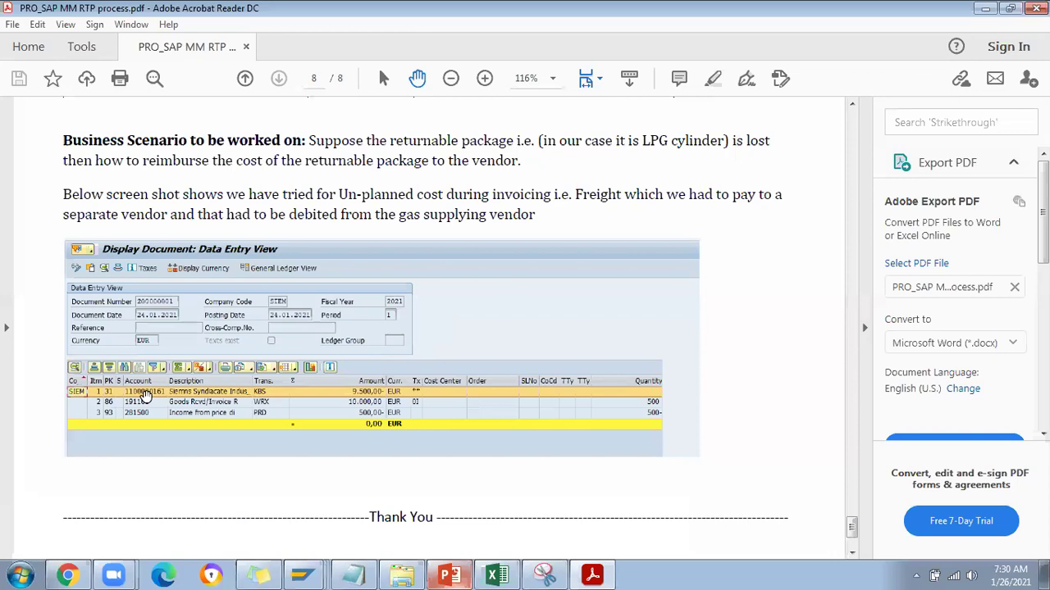
scroll(192, 402, "down", 2)
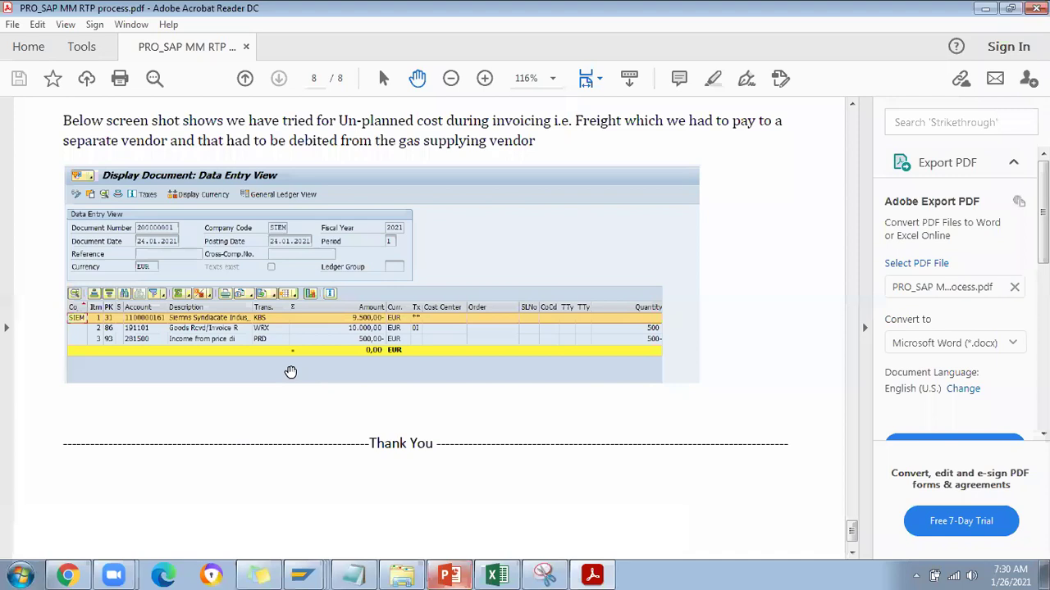
scroll(291, 372, "up", 1)
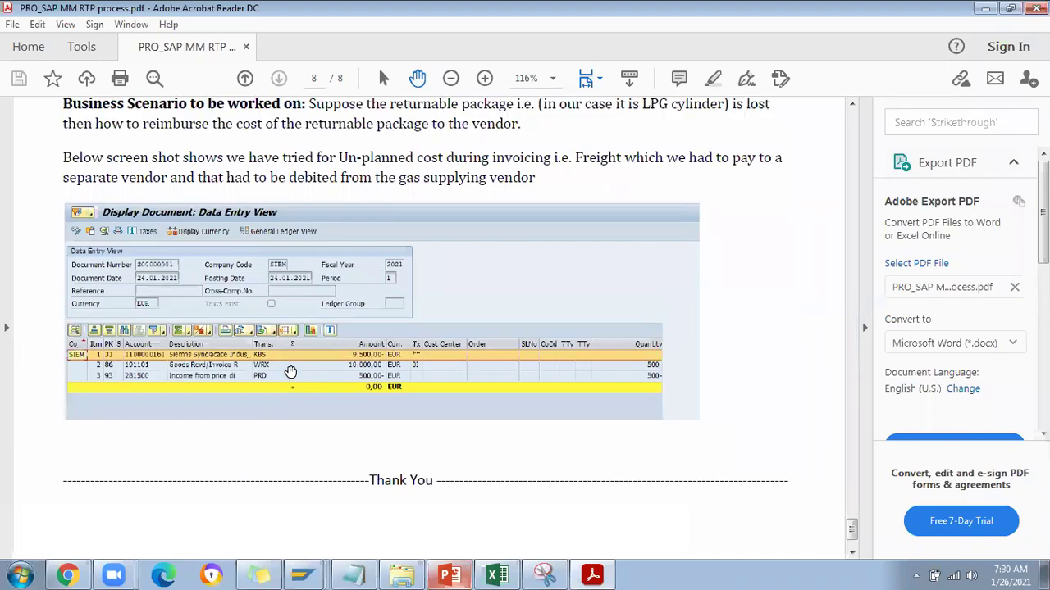
scroll(290, 373, "down", 1)
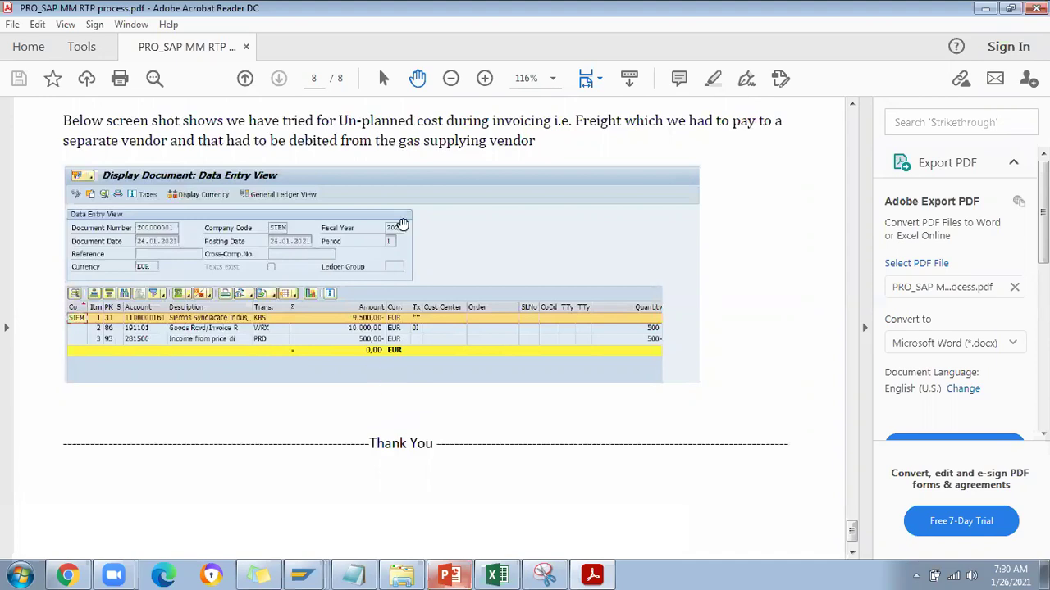
scroll(504, 301, "up", 1)
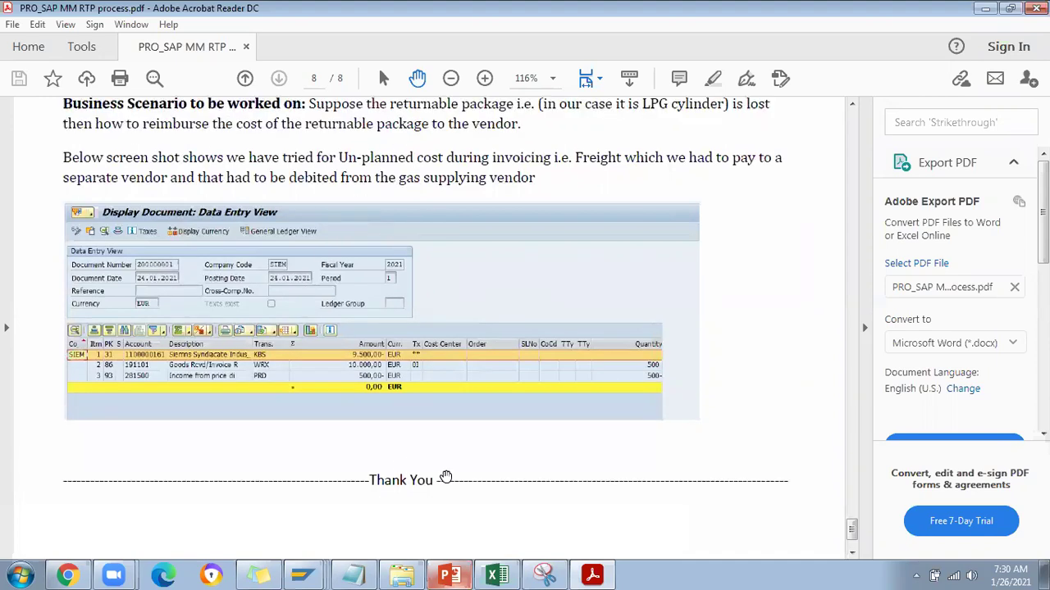
Step: Switch to SAP Logon 750 and open the SAP MM connection
right_click(302, 575)
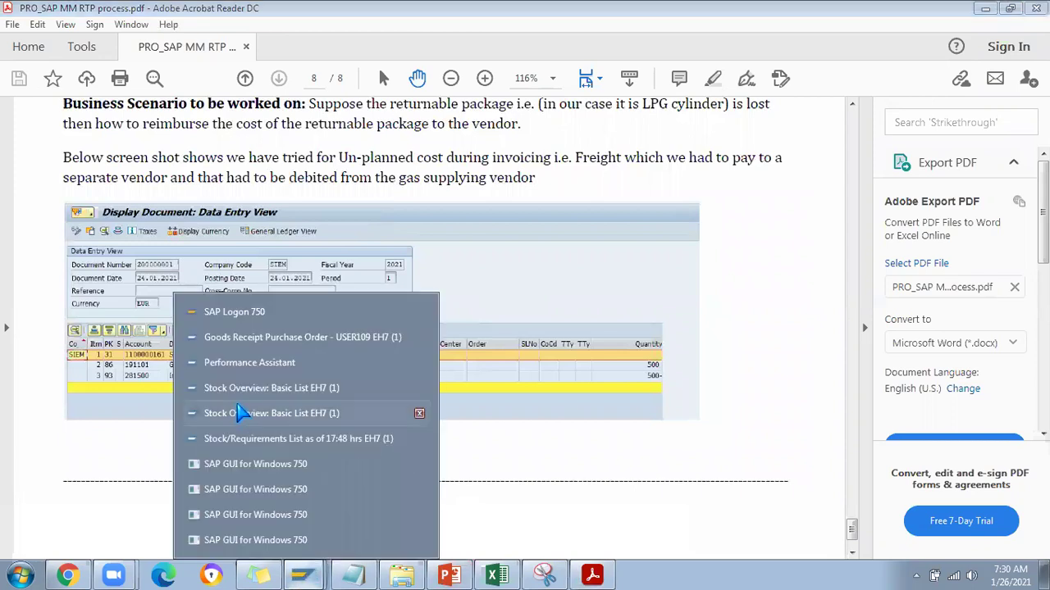
left_click(246, 308)
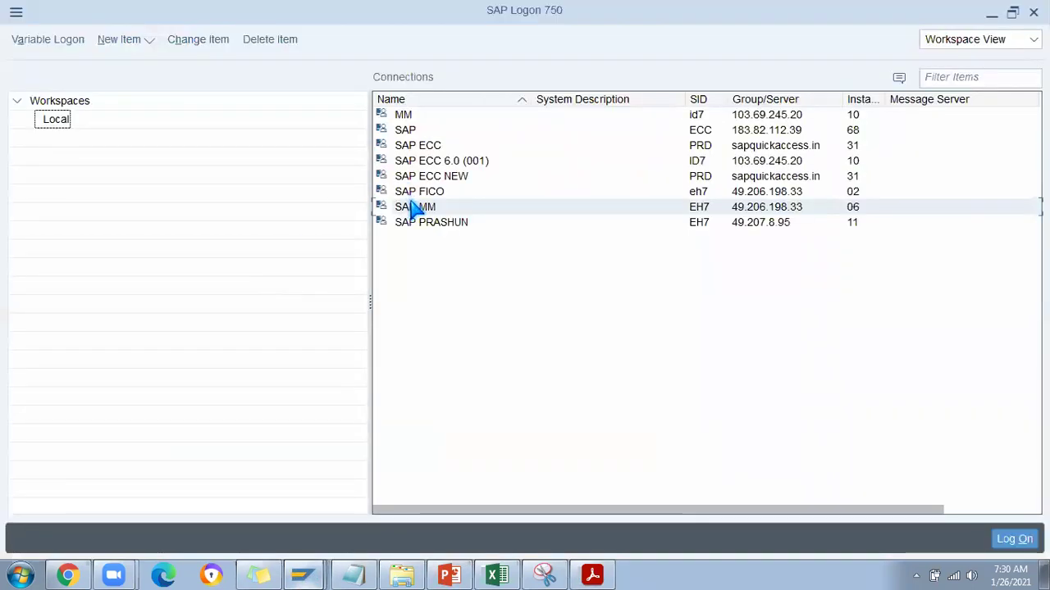
double_click(415, 206)
Step: Choose the first remembered user ID, enter the account password and try to log on to client 800
left_click(184, 161)
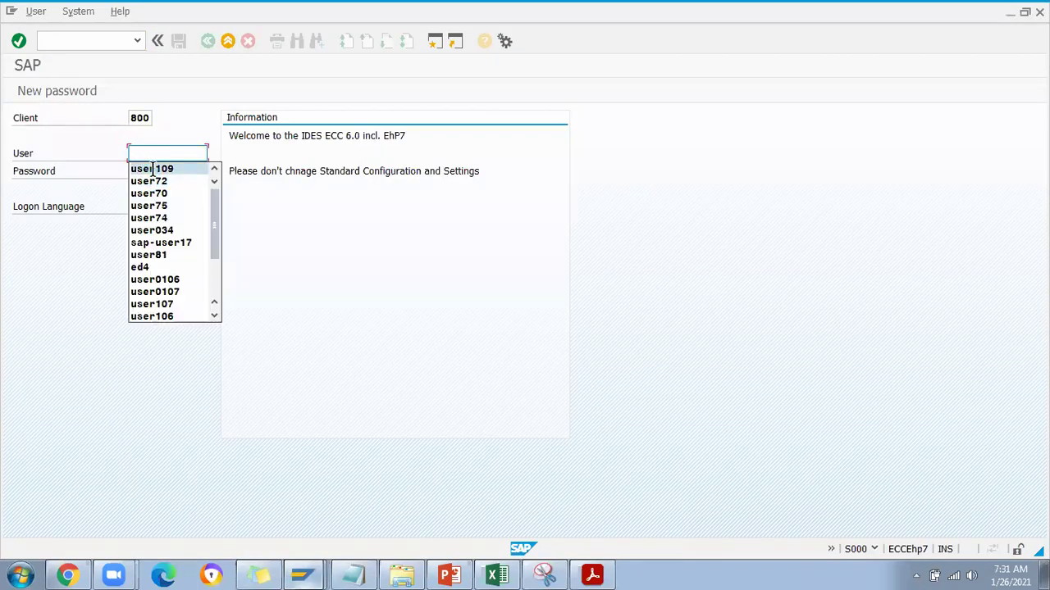
left_click(147, 167)
left_click(148, 168)
type("*******")
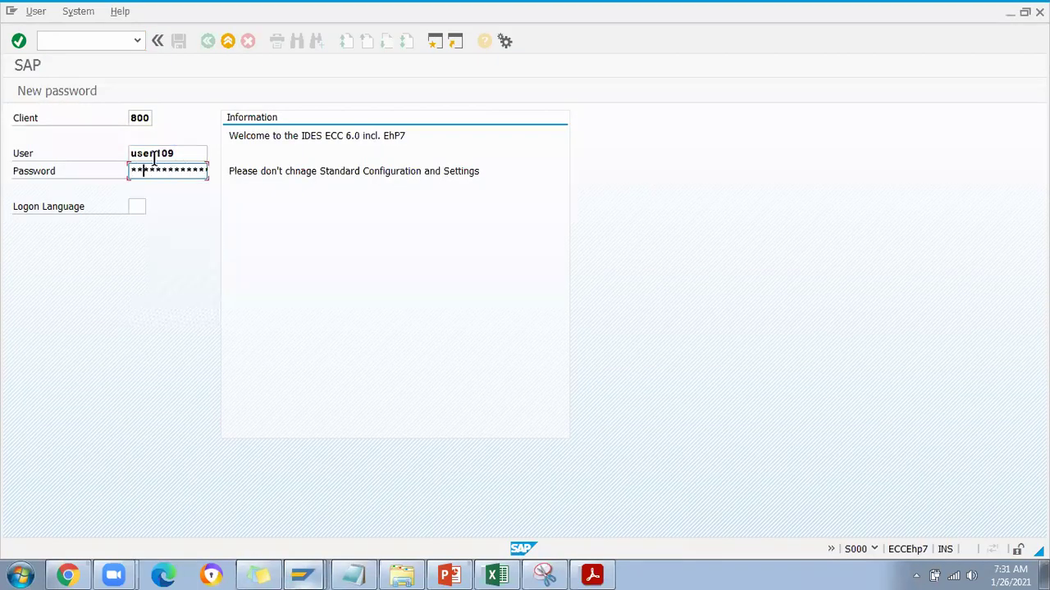
type("**")
key("BackSpace")
key("BackSpace")
key("BackSpace")
key("BackSpace")
key("BackSpace")
key("BackSpace")
key("BackSpace")
key("BackSpace")
key("BackSpace")
type("************")
key("Return")
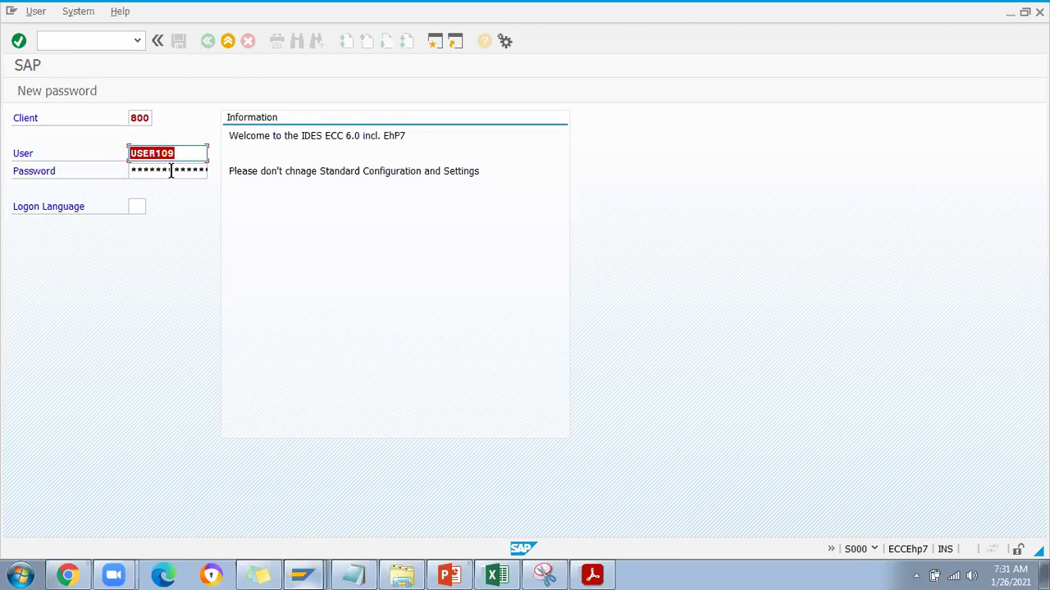
Step: Re-enter the account password and log on to reach the SAP Easy Access screen
left_click(173, 171)
type("********")
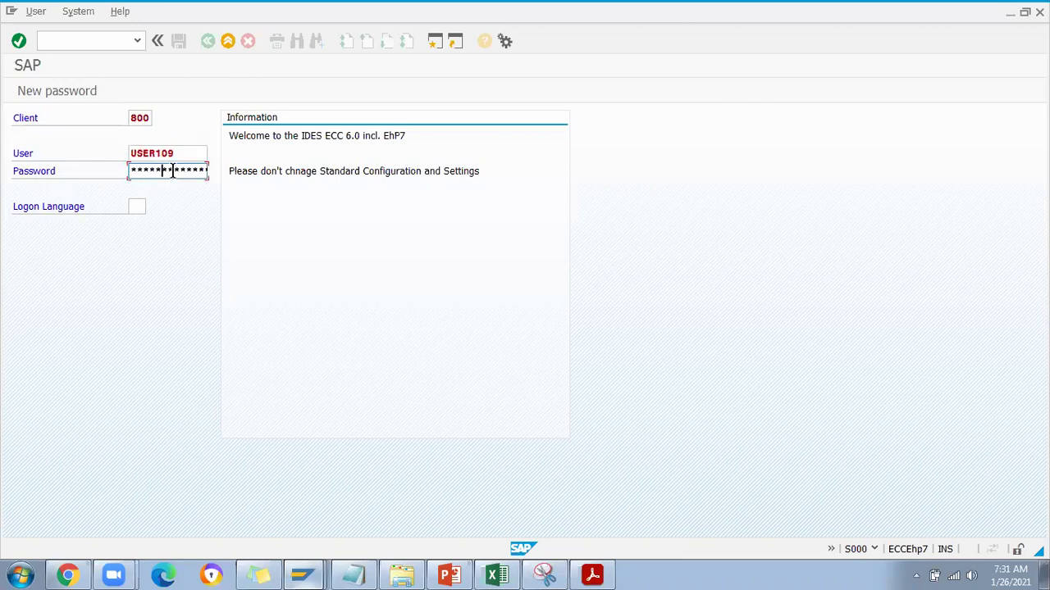
type("**")
key("Return")
left_click(407, 456)
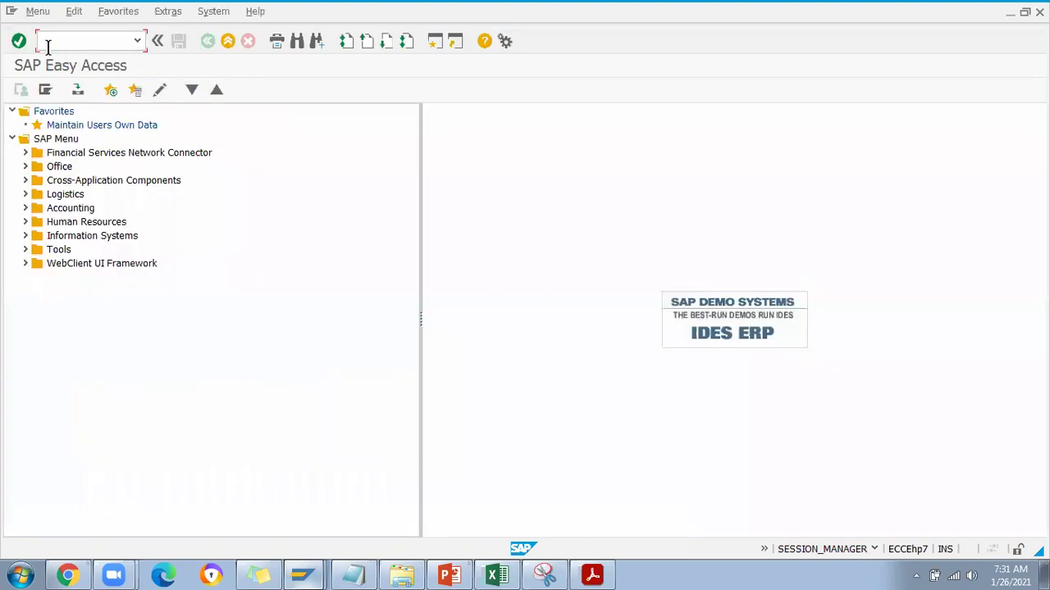
Step: Start transaction MM03 and look up the LPG gas material number in the PDF's page 8 summary table
type("mm03")
key("Return")
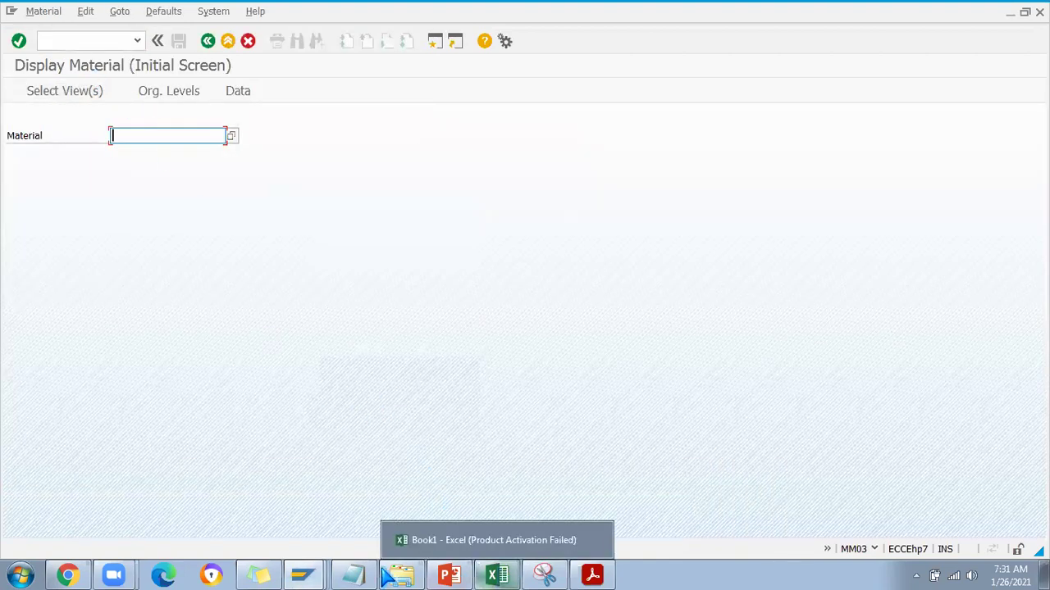
left_click(592, 576)
scroll(245, 359, "up", 4)
scroll(244, 359, "up", 5)
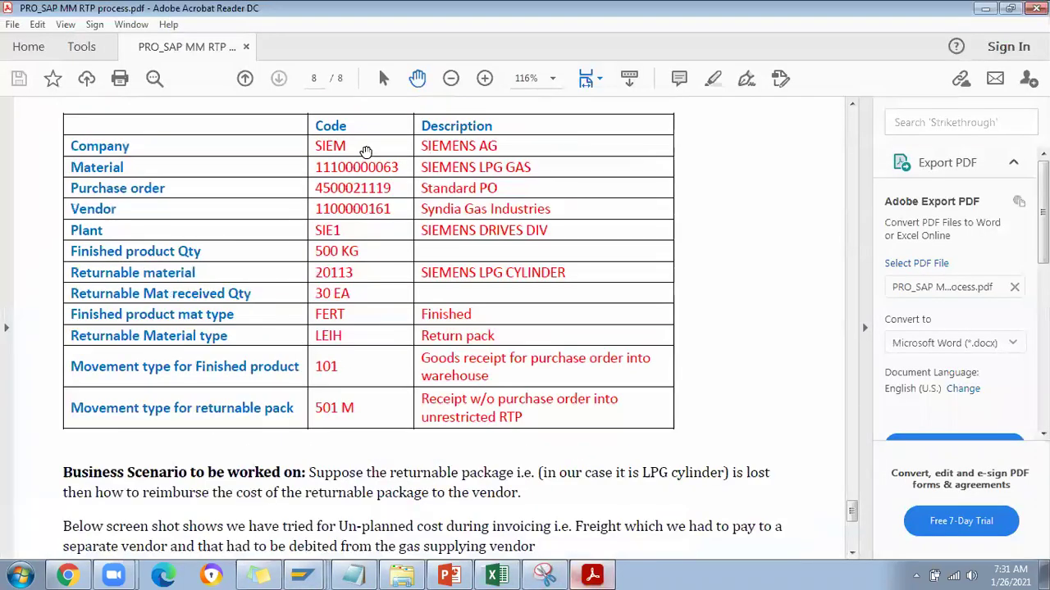
key("alt+Tab")
type("11")
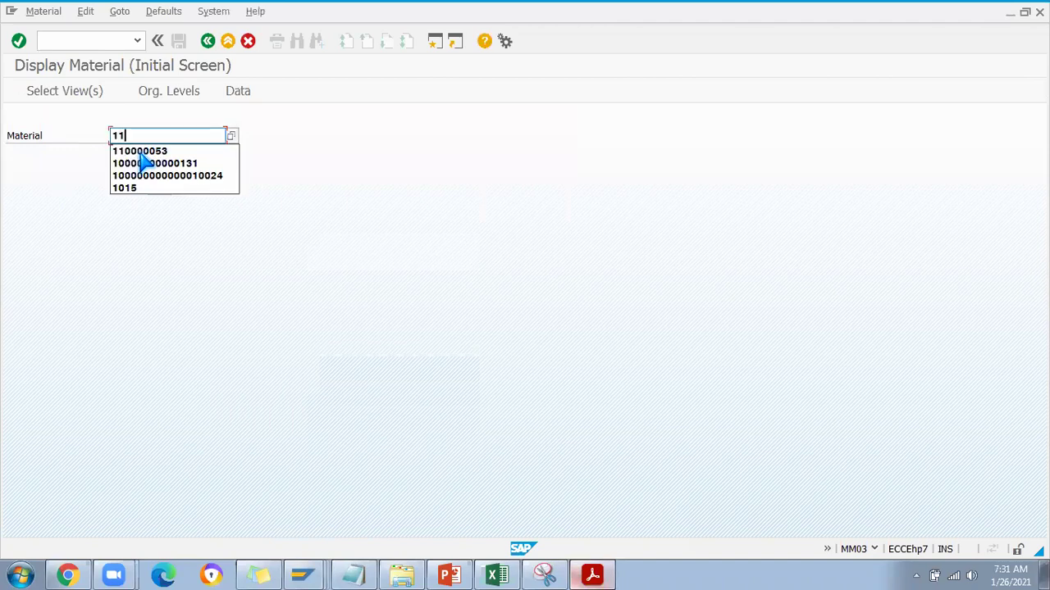
left_click(174, 150)
key("alt+Tab")
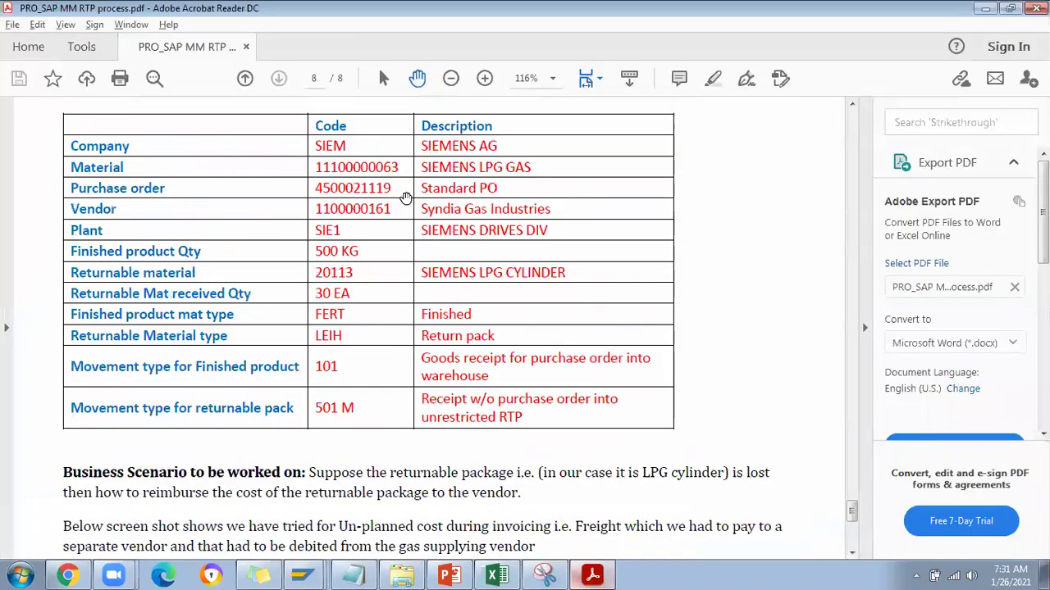
key("alt+Tab")
key("BackSpace")
key("BackSpace")
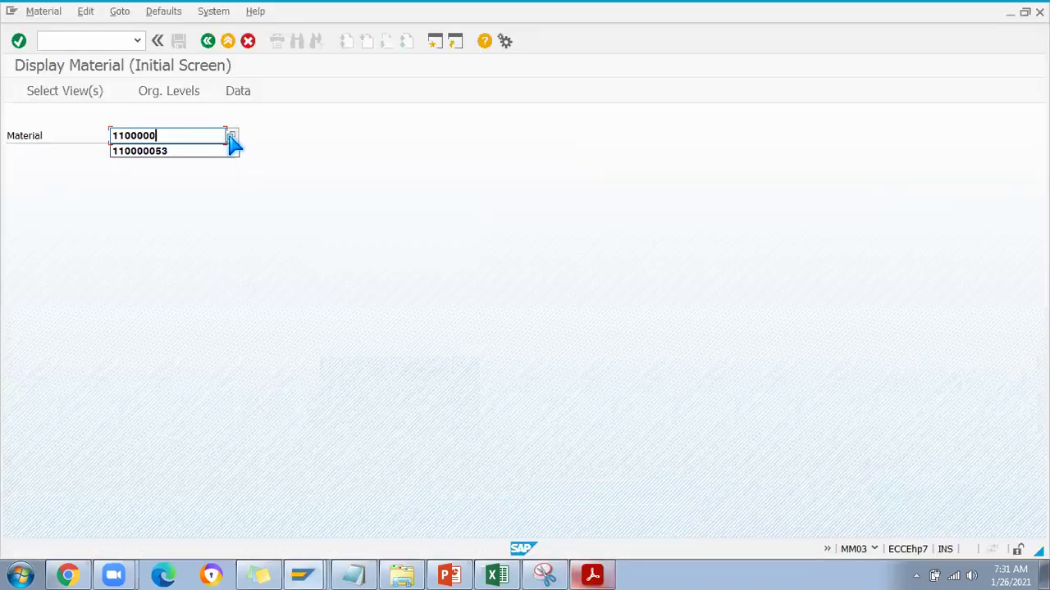
key("alt+Tab")
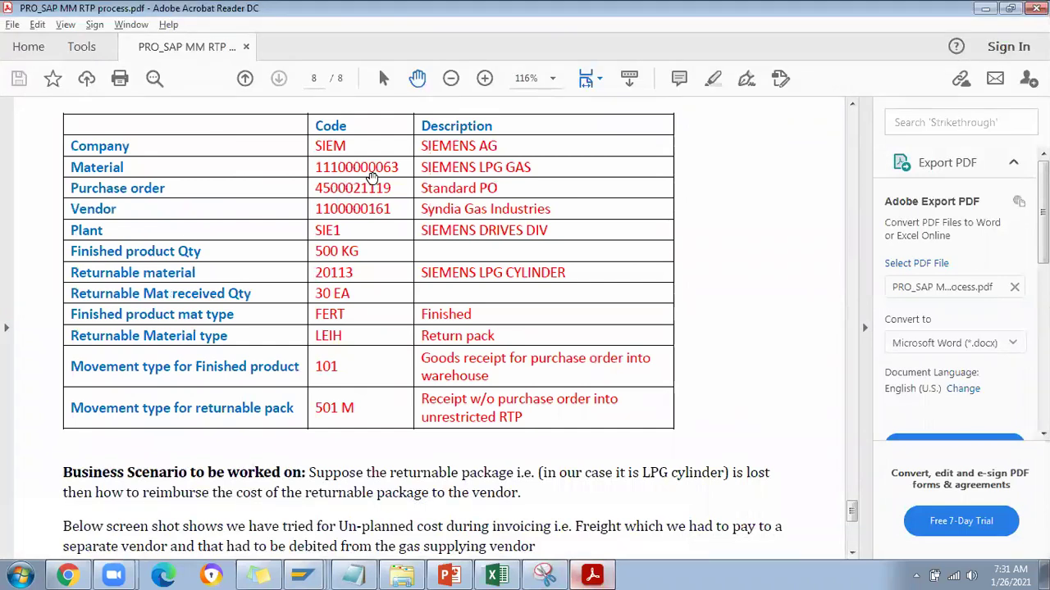
key("alt+Tab")
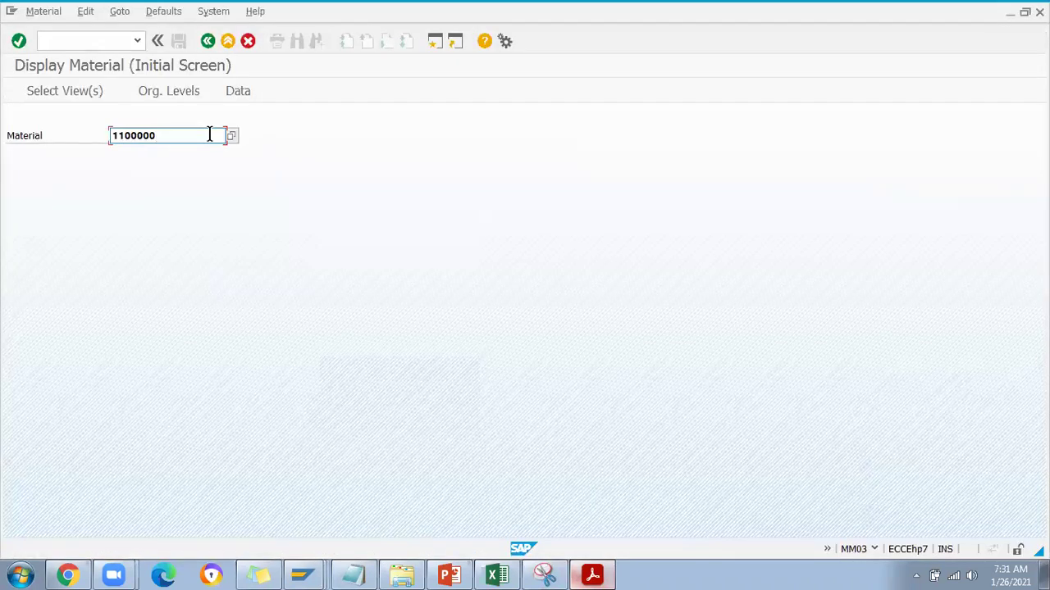
type("0")
key("alt+Tab")
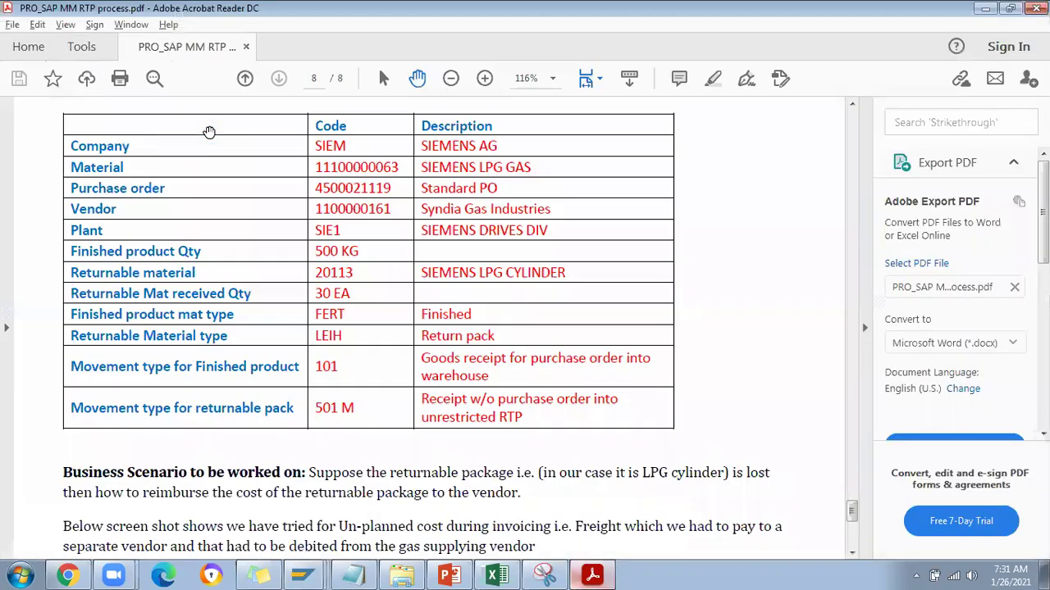
key("alt+Tab")
type("63")
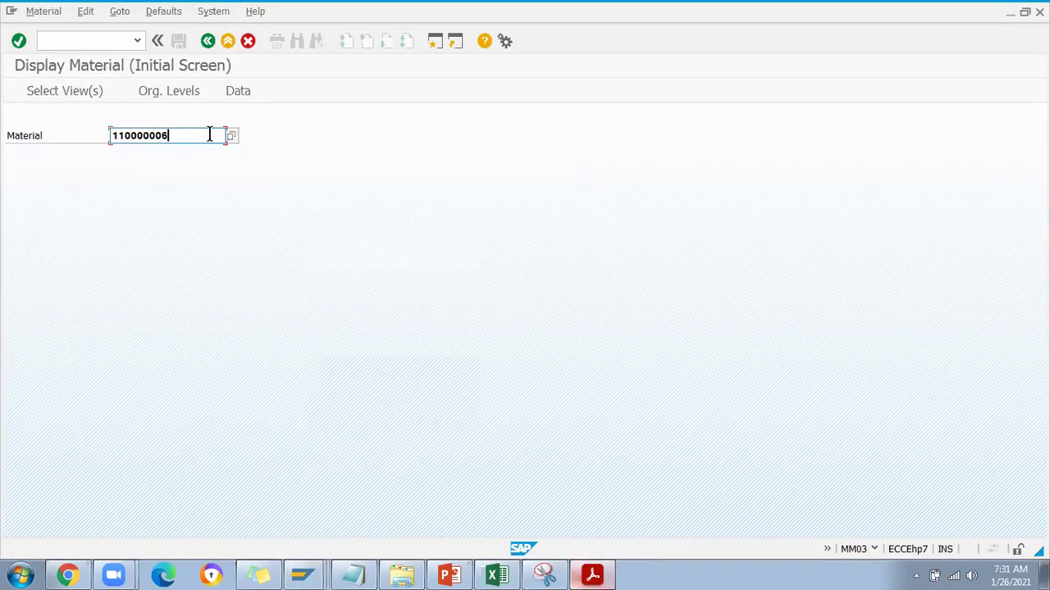
left_click(211, 141)
key("Left")
key("Left")
type("0")
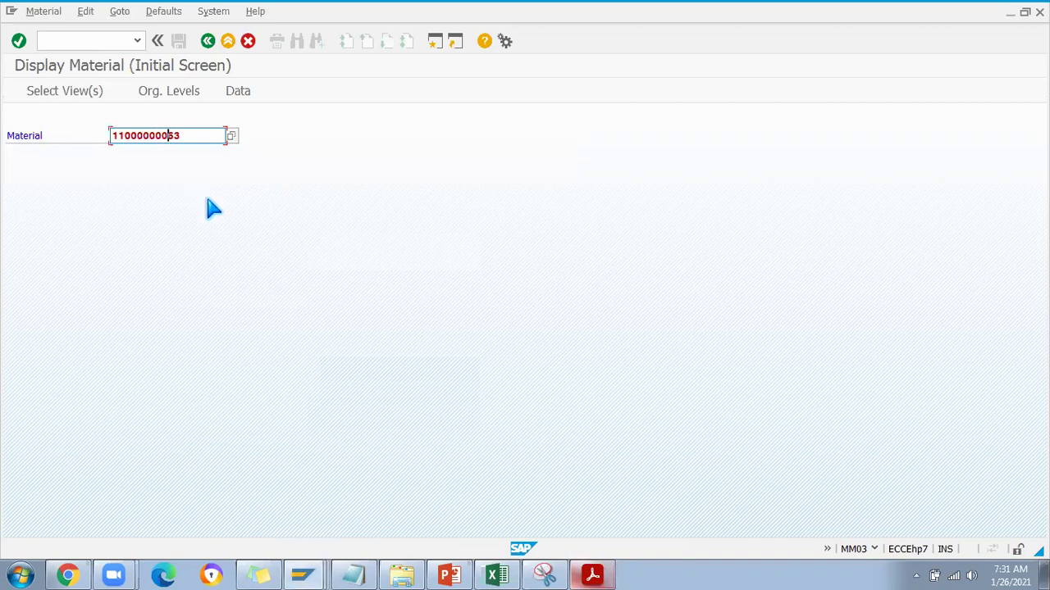
key("Tab")
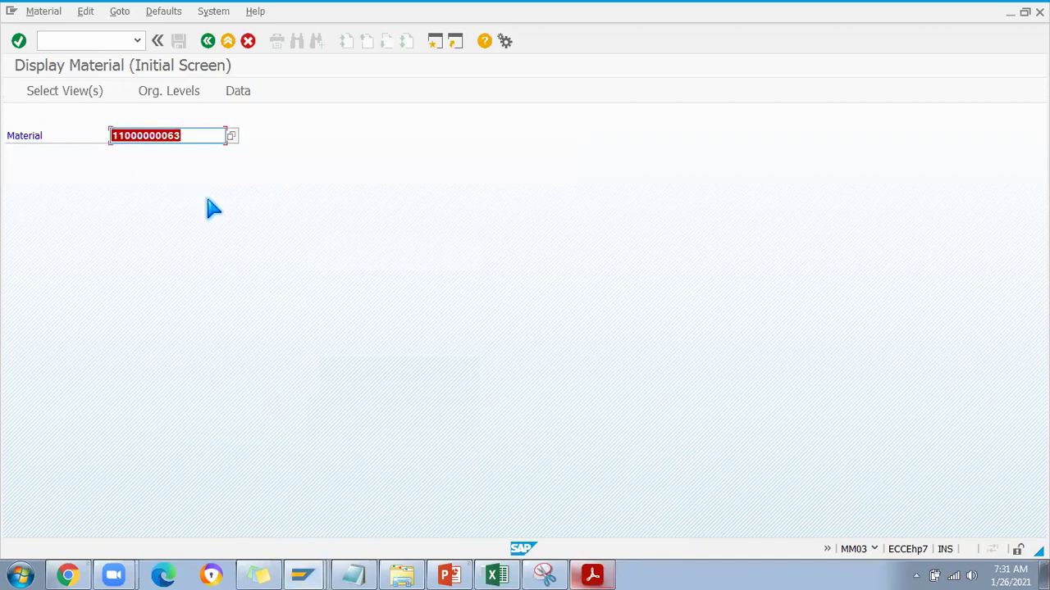
key("alt+Tab")
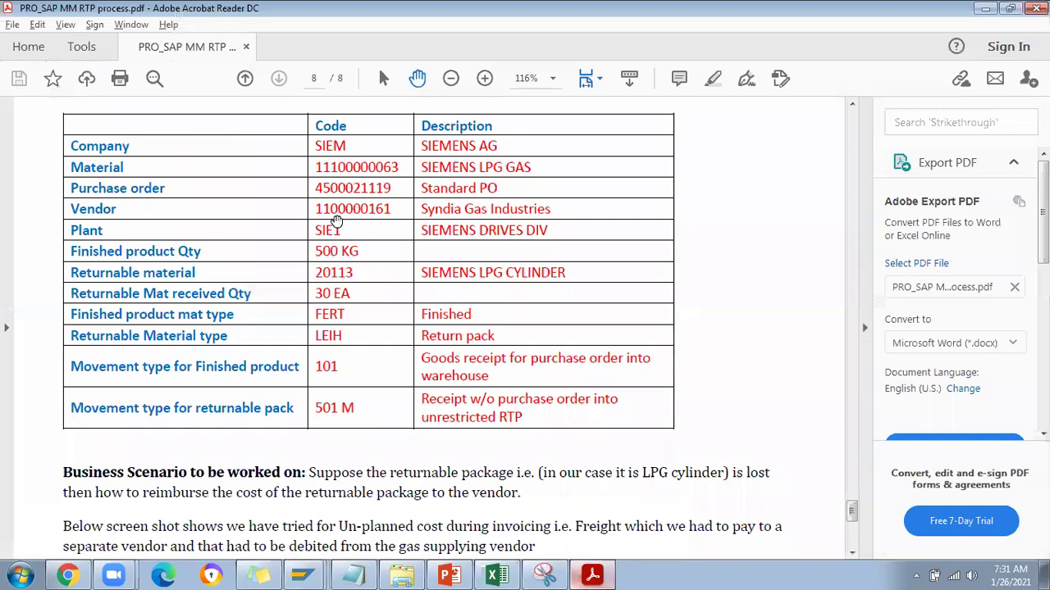
key("alt+Tab")
left_click(129, 136)
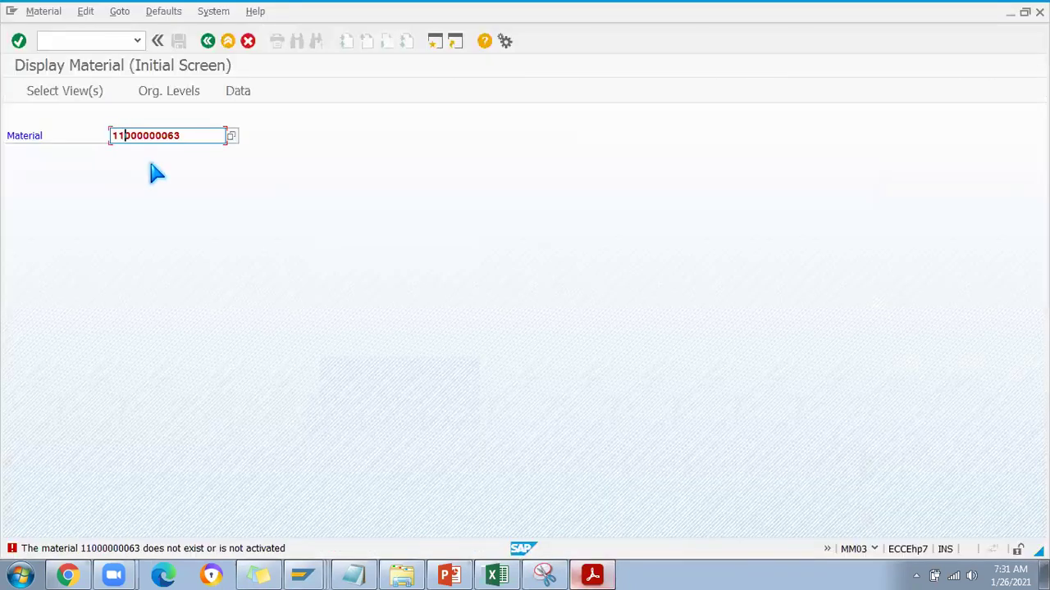
left_click(173, 135)
key("BackSpace")
key("Return")
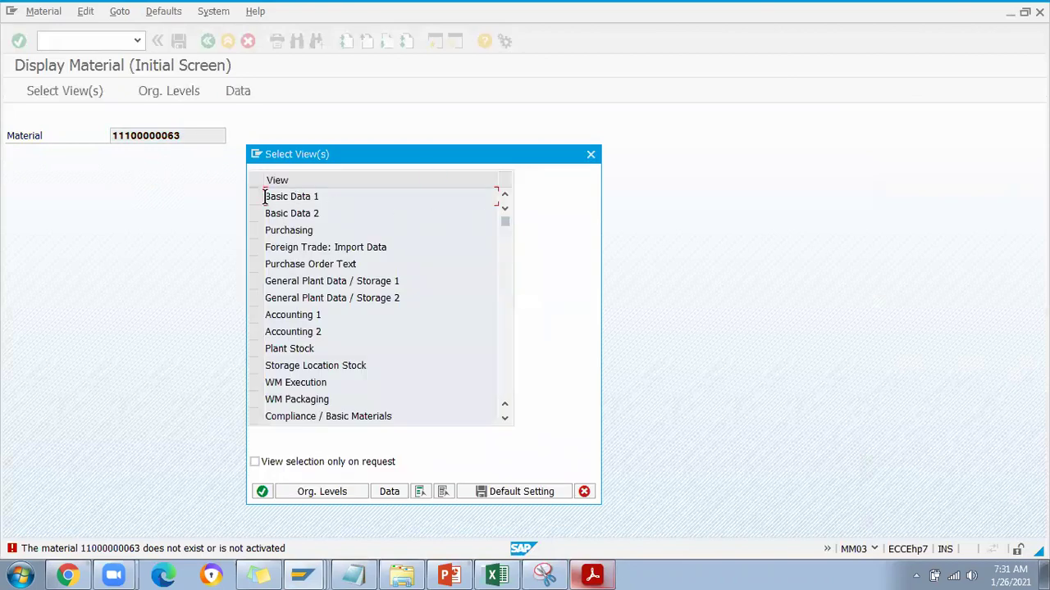
Step: Select the Basic Data 1, Basic Data 2, Purchasing and Accounting 1 views and continue to the organizational levels
left_click(256, 197)
left_click(256, 213)
left_click(257, 231)
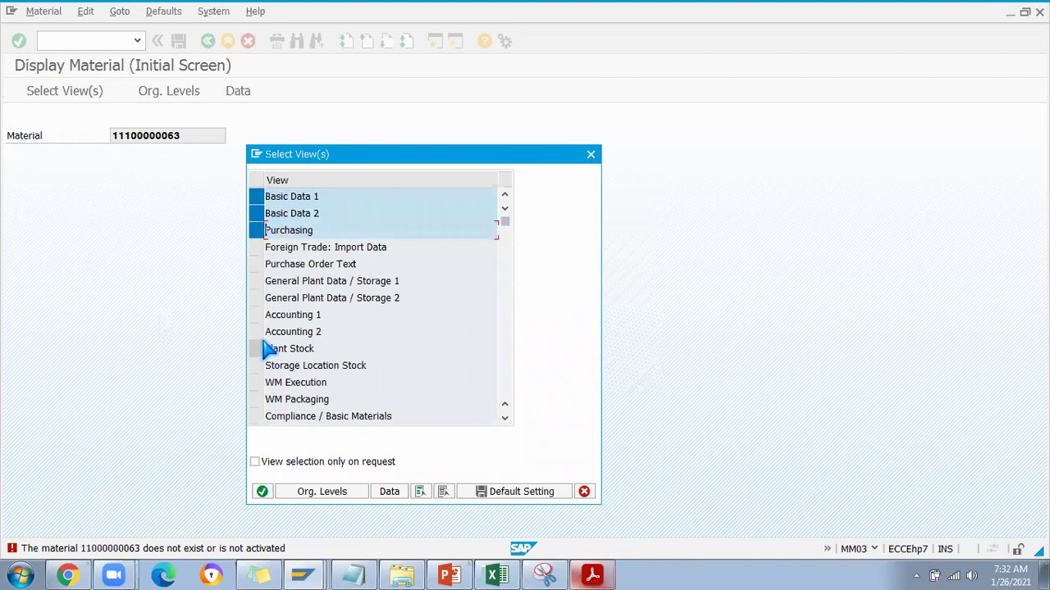
scroll(261, 352, "down", 1)
left_click(256, 264)
key("Return")
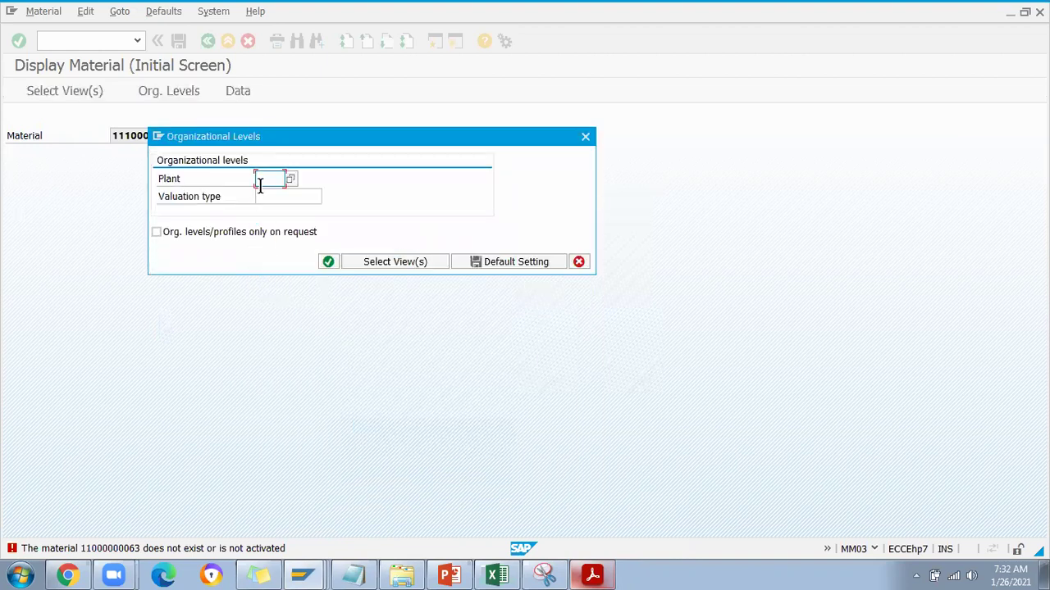
Step: Set the plant to SIE1 and display the SIEMENS LPG GAS material master
left_click(259, 179)
left_click(265, 192)
key("Return")
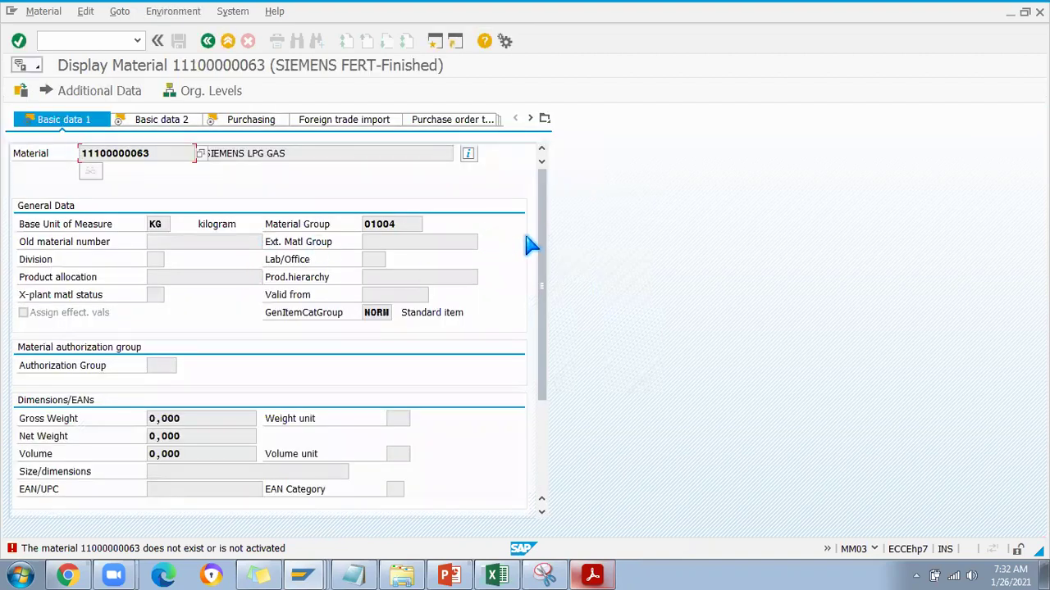
Step: Go through the selected views to Accounting 1 and check the valuation class and moving price of LPG gas
key("Return")
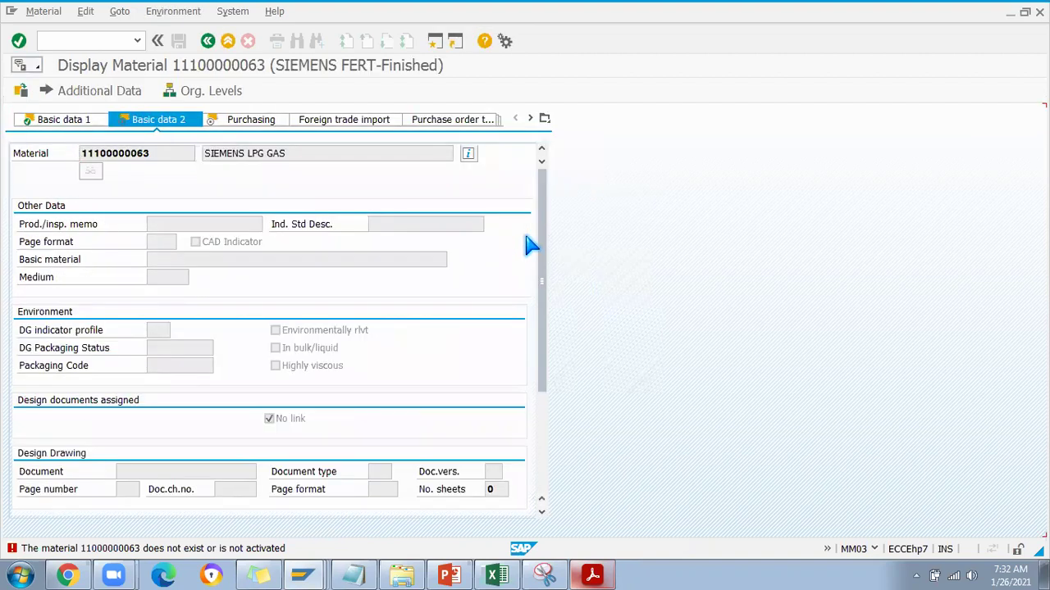
key("Return")
key("Return")
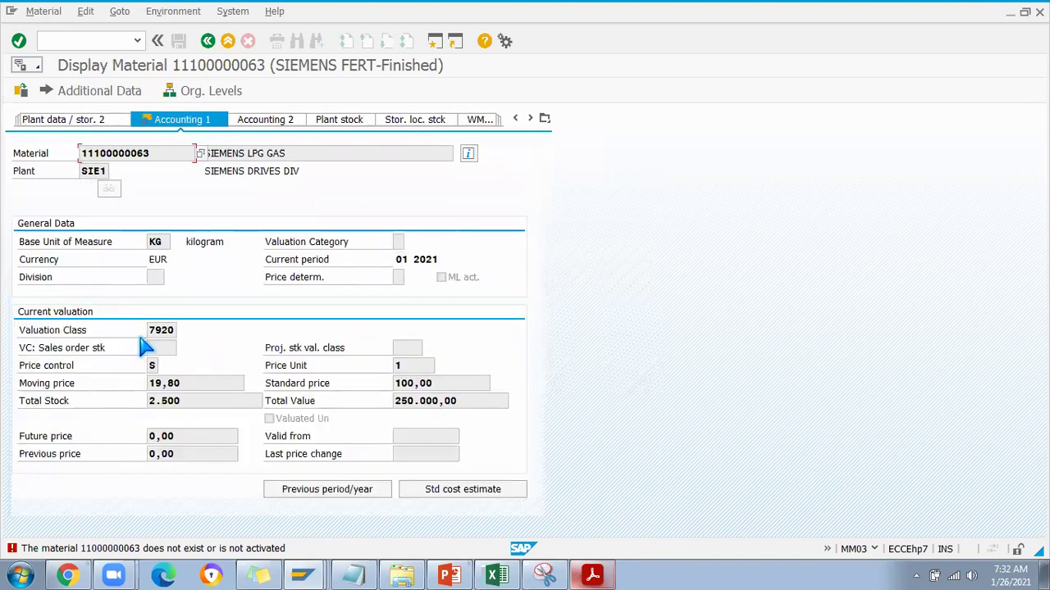
left_click(165, 329)
left_click(182, 383)
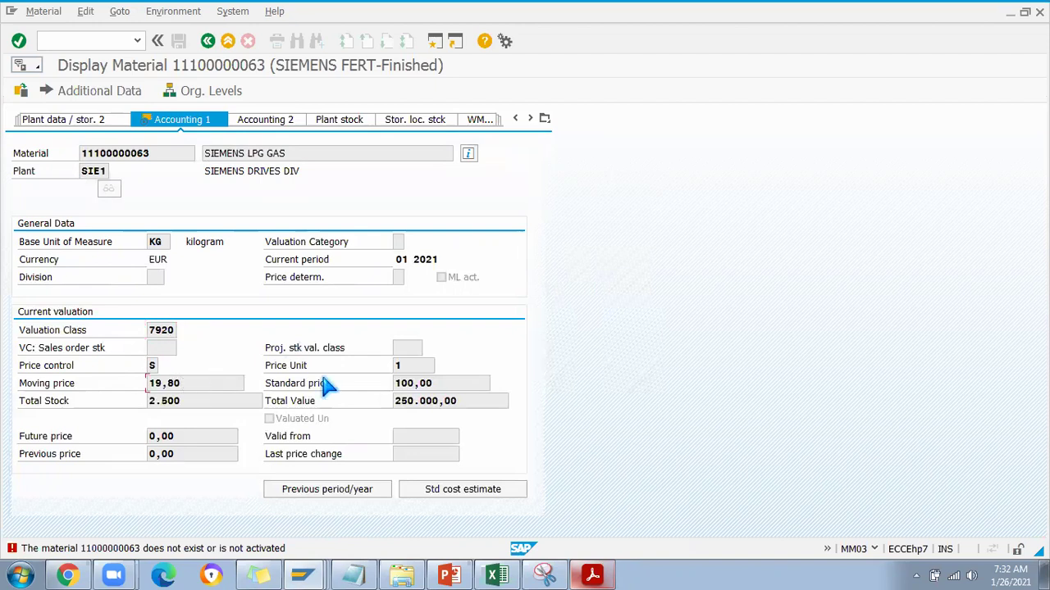
Step: Review the LPG gas price control, standard price, total stock and total value, and view the material's status information
left_click(153, 366)
left_click(447, 384)
left_click_drag(182, 401, 133, 406)
left_click_drag(484, 400, 354, 397)
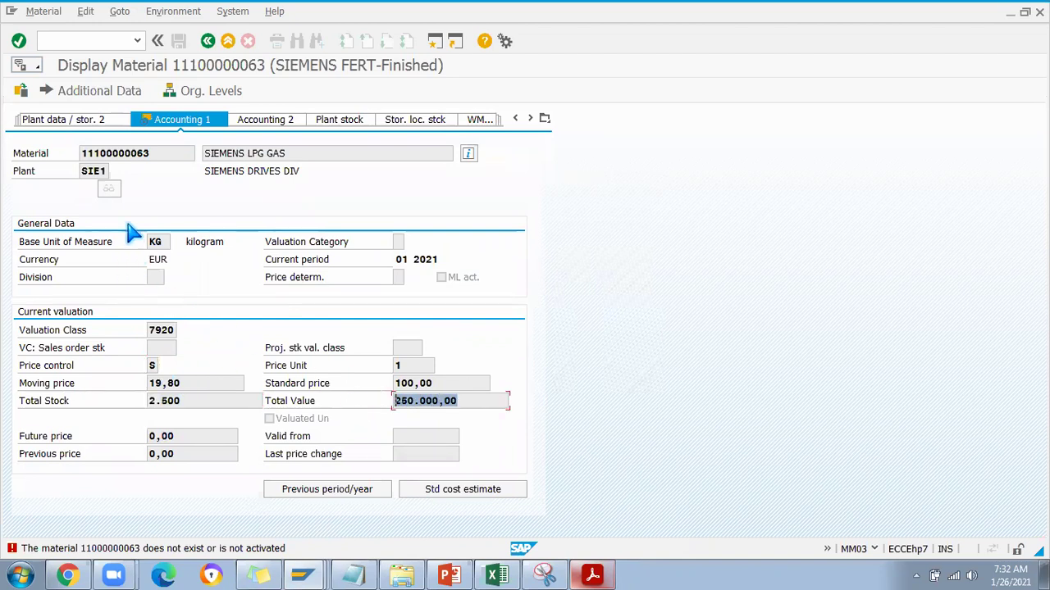
left_click(468, 153)
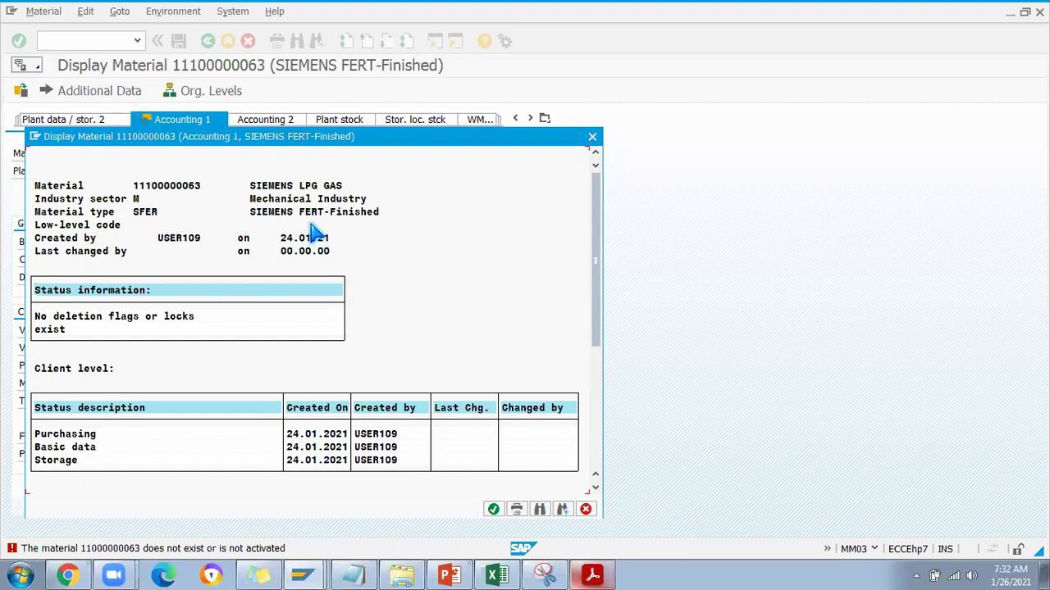
left_click(592, 138)
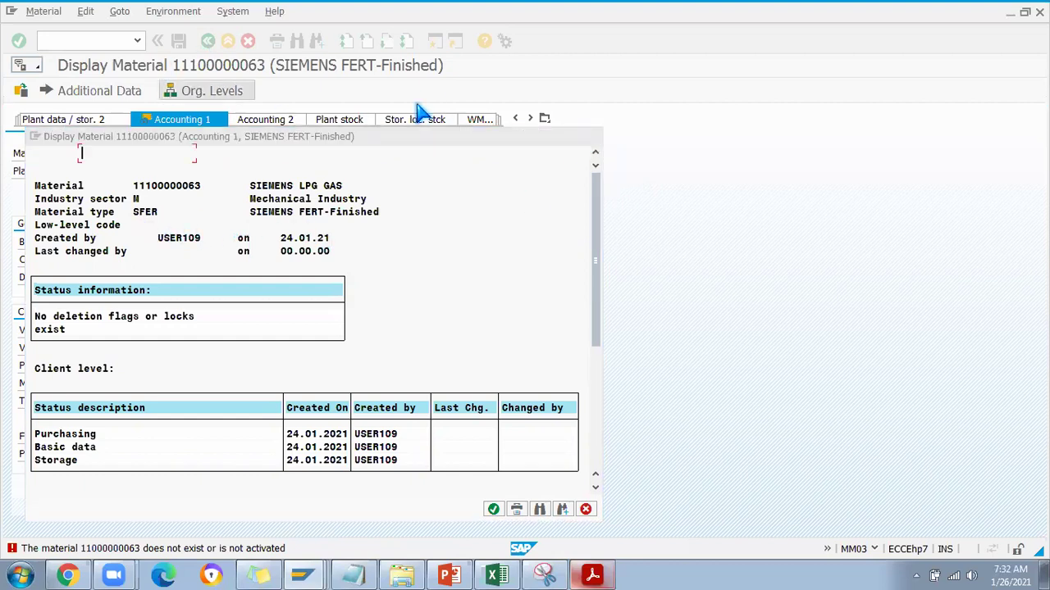
Step: Restart the MM03 material display and look up the returnable material code in the Excel table
left_click(81, 39)
type("/")
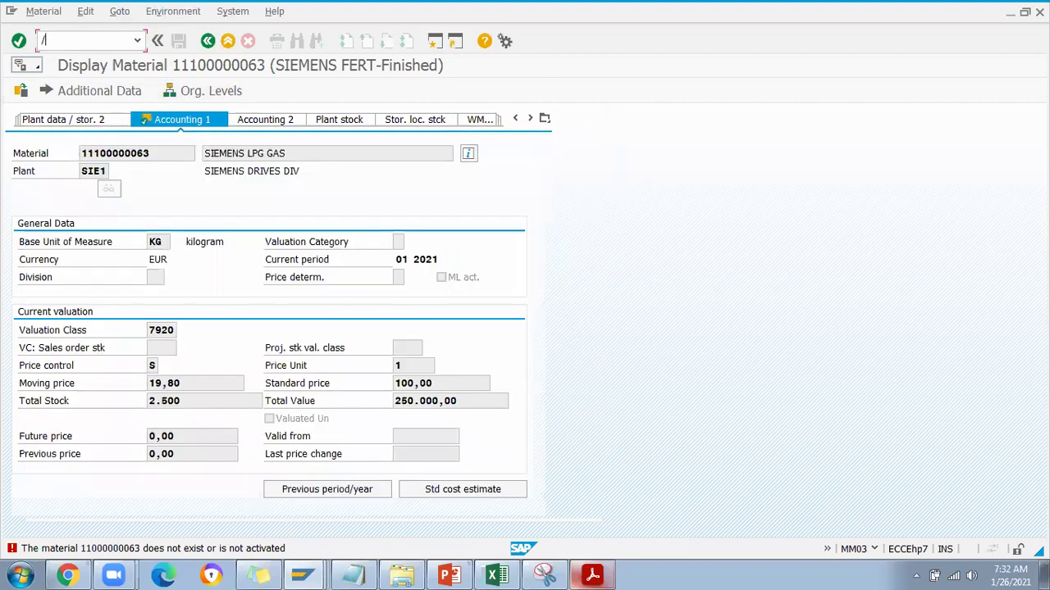
type("nmm03")
key("Return")
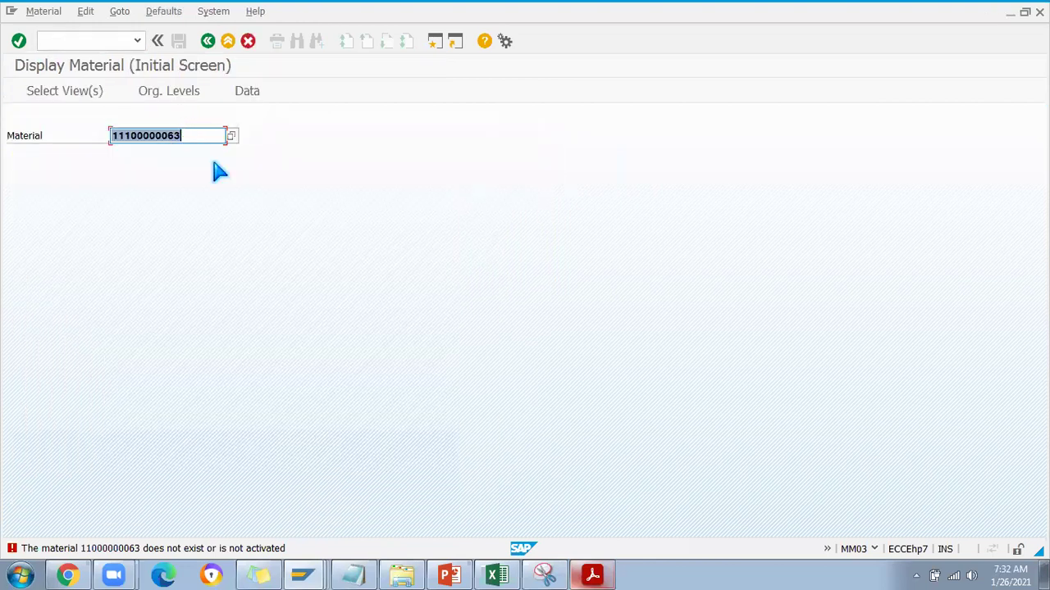
key("alt+Tab")
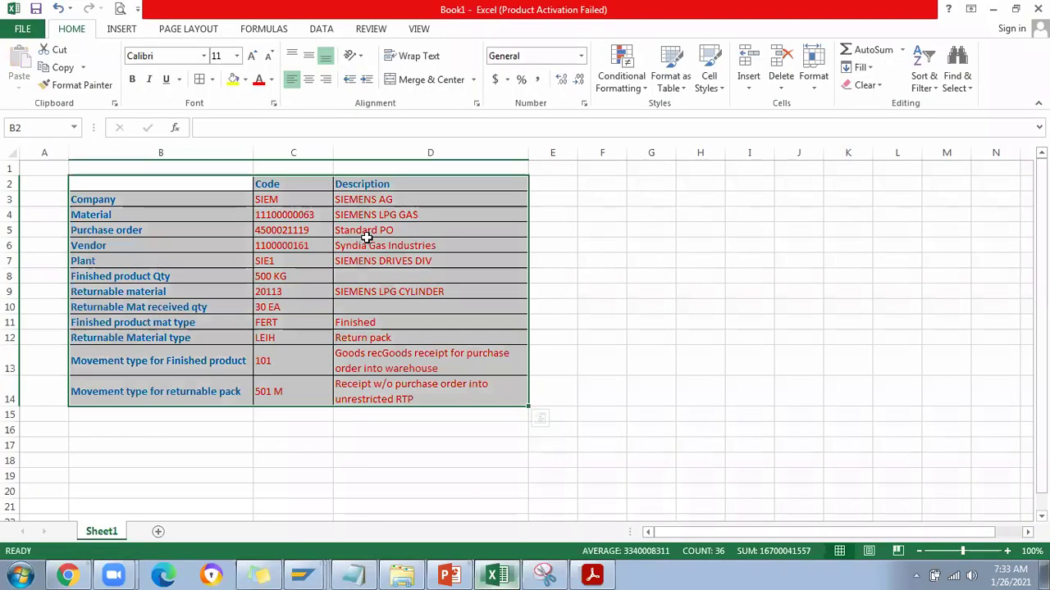
Step: Enter 20113 as the material to display and bring up its view selection
type("20110")
key("Return")
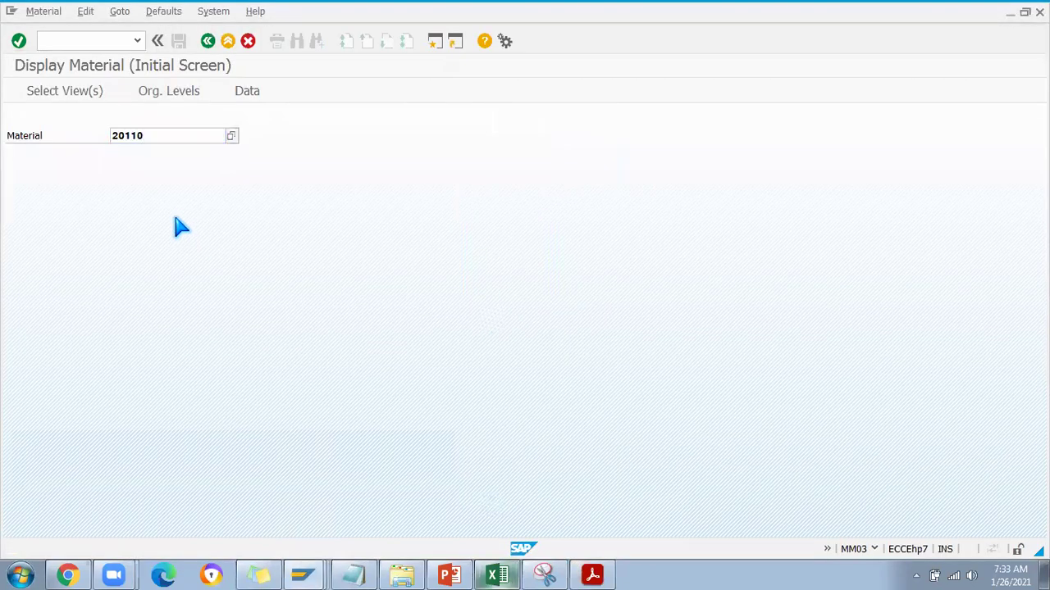
left_click(609, 156)
left_click(151, 137)
key("BackSpace")
type("3")
key("Return")
Step: Select the Basic Data 1, Basic Data 2, Purchasing and Accounting 1 views for material 20113 and continue to the organizational levels
left_click(257, 198)
left_click(257, 214)
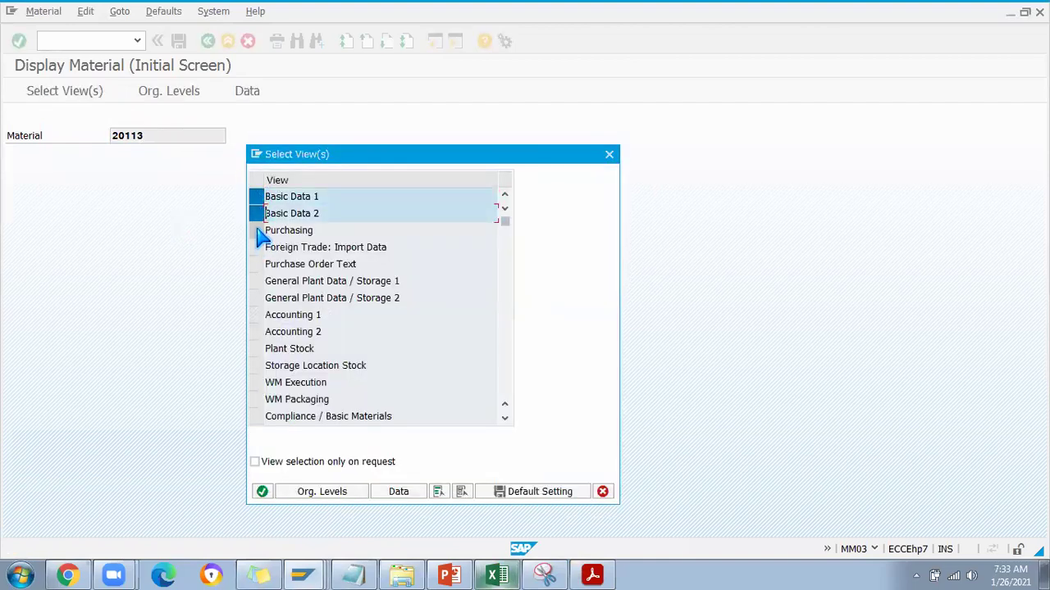
left_click(257, 230)
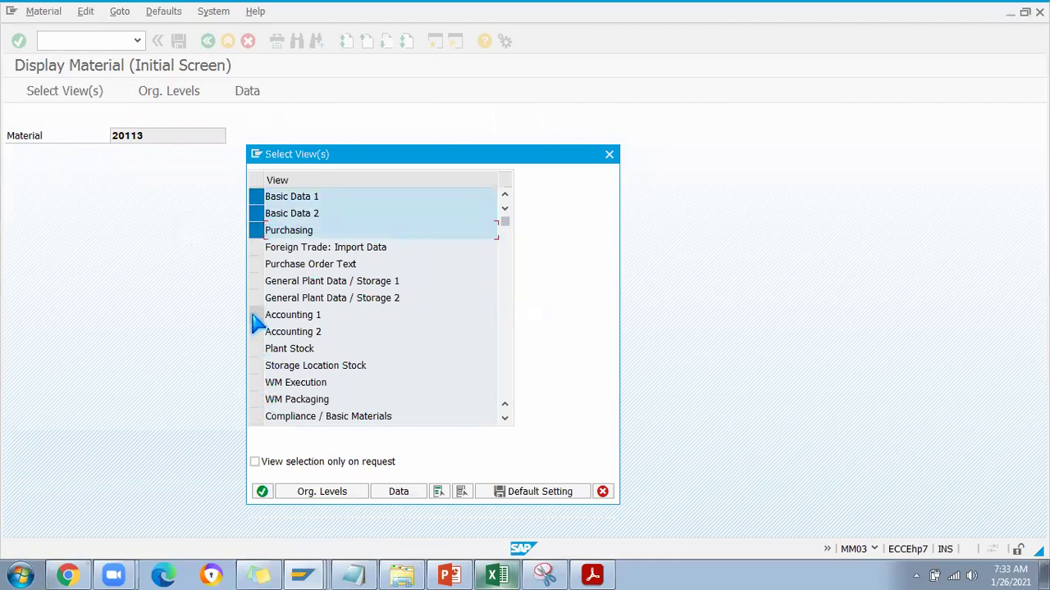
left_click(256, 315)
key("Return")
Step: Set the plant to SIE1 and go through the SIEMENS LPG CYLINDER views up to Accounting 1
left_click(265, 182)
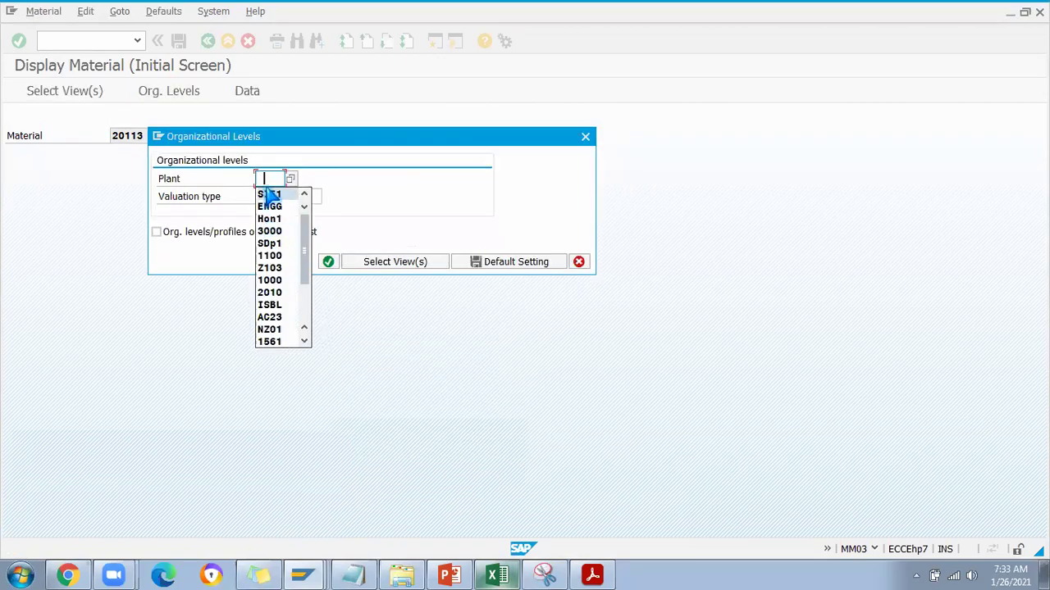
left_click(267, 194)
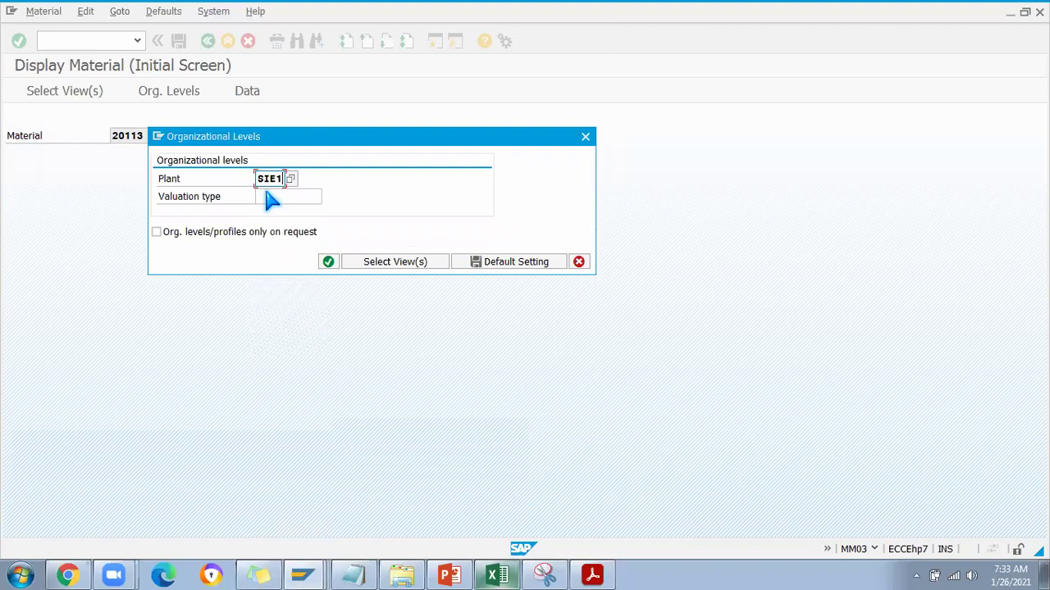
key("Return")
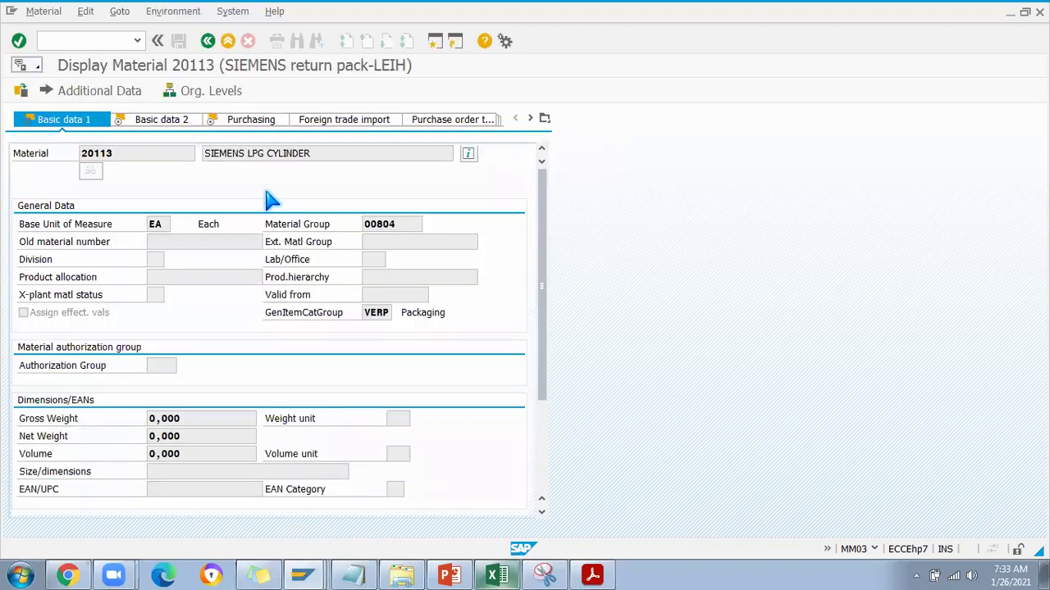
key("Return")
key("Return")
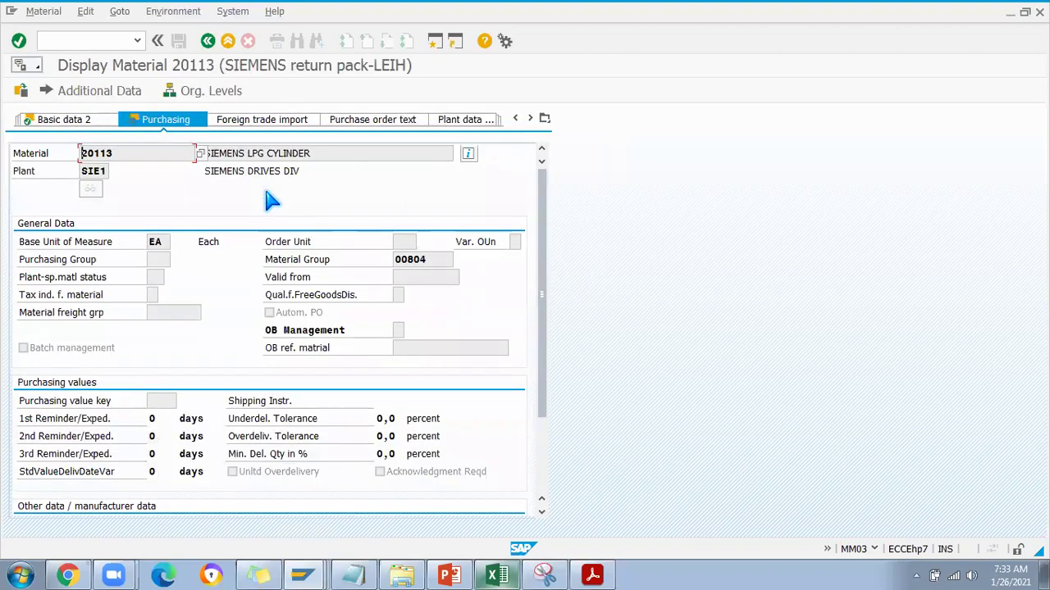
key("Return")
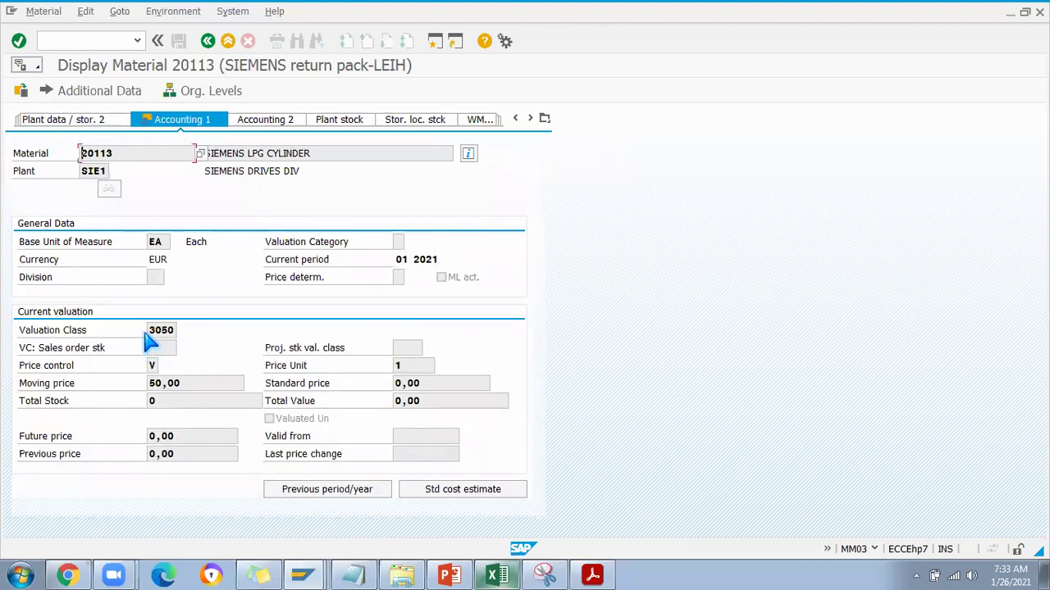
Step: Examine the LPG cylinder's valuation class, moving price and total stock in the Accounting 1 view
left_click_drag(147, 331, 167, 332)
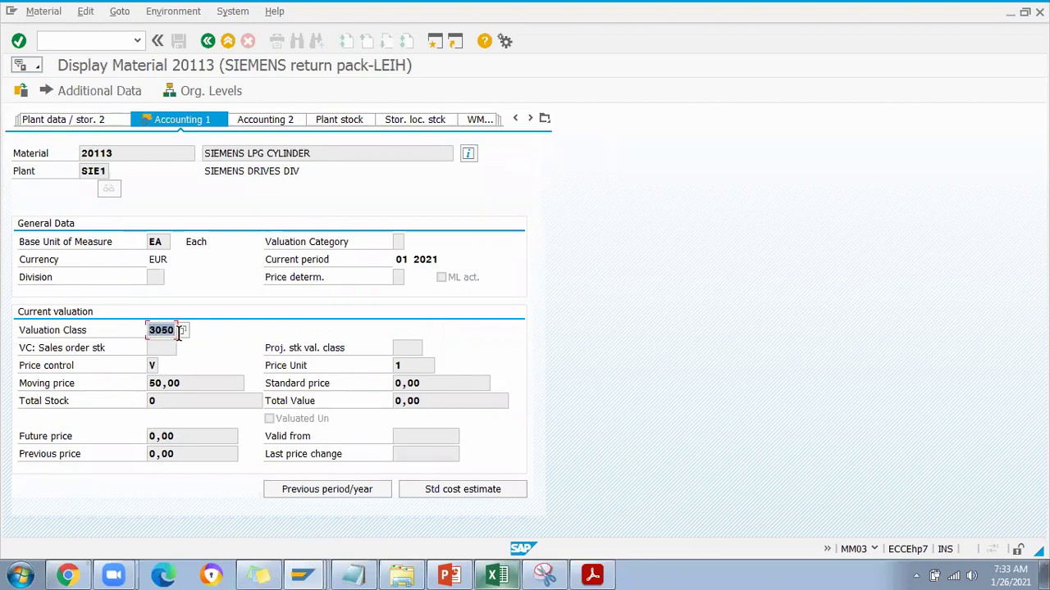
left_click(186, 384)
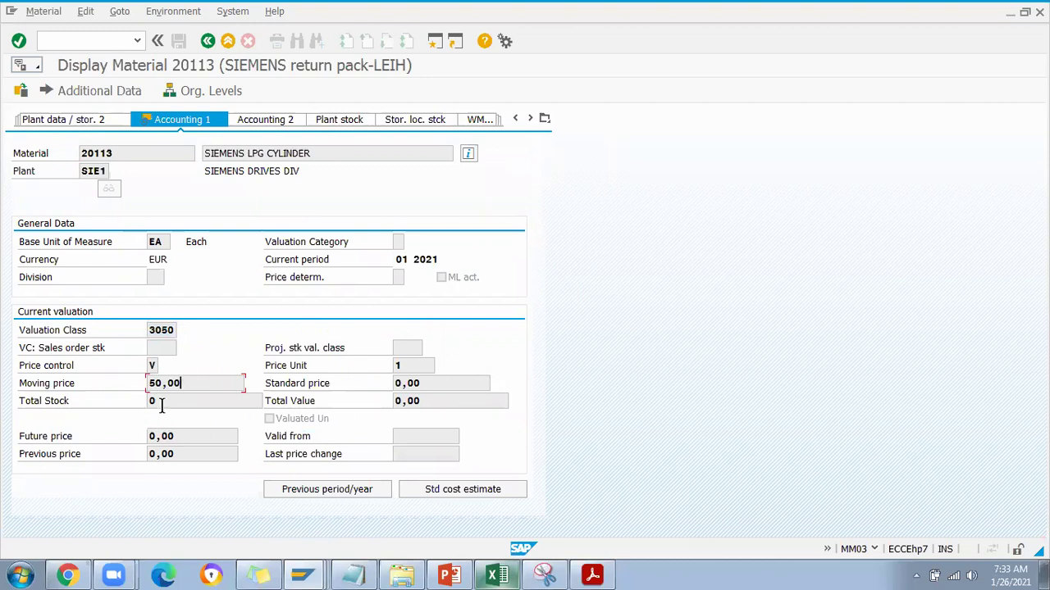
left_click(184, 403)
double_click(161, 329)
left_click(158, 330)
left_click(203, 383)
double_click(154, 330)
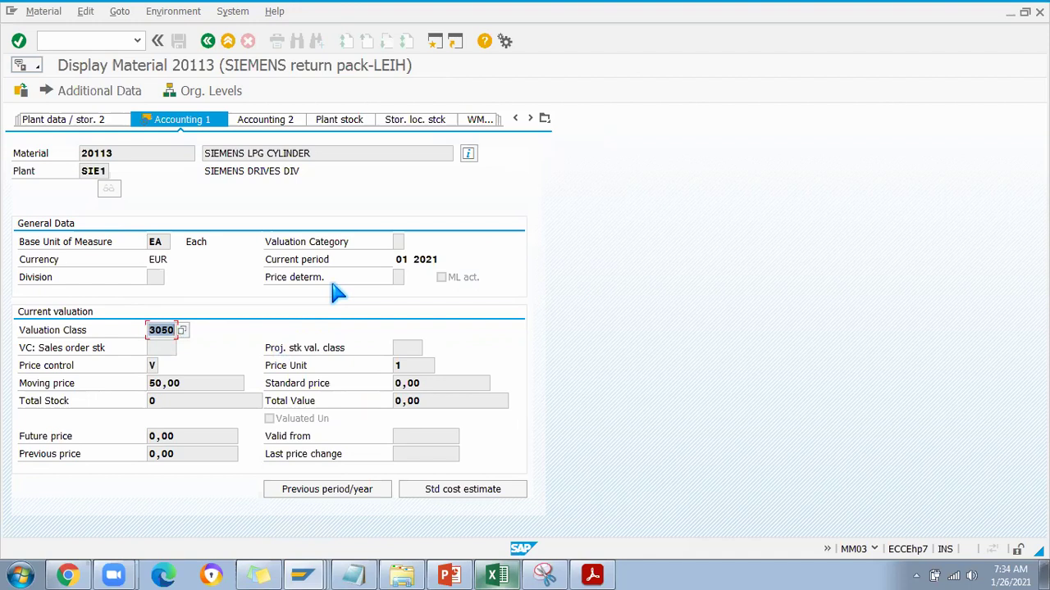
left_click(170, 329)
Step: Start a purchase order in ME21N and fill its first item by referencing an existing purchasing document
left_click(86, 41)
type("/nme21n")
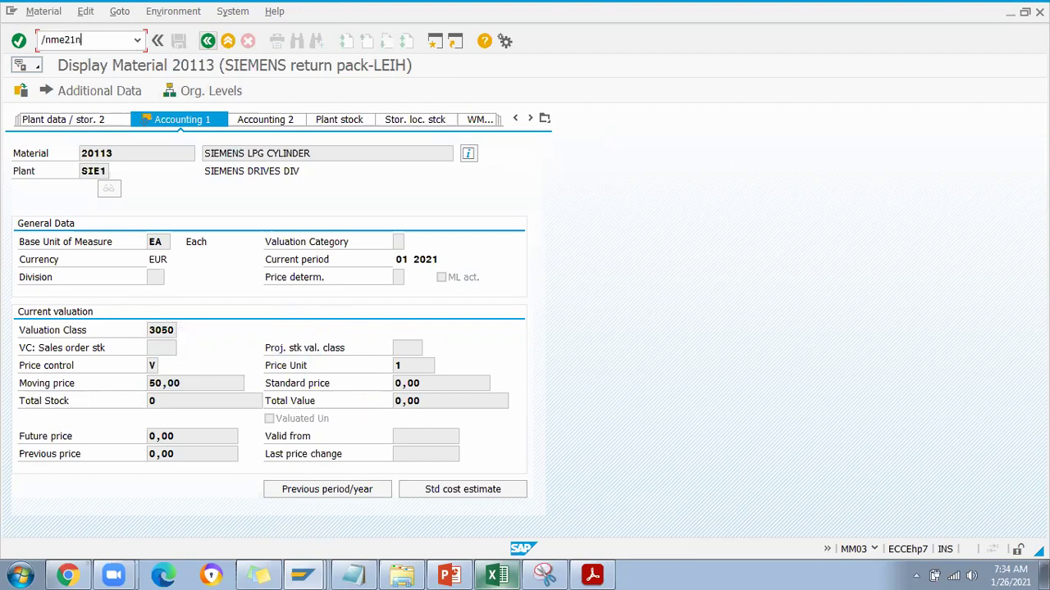
key("Return")
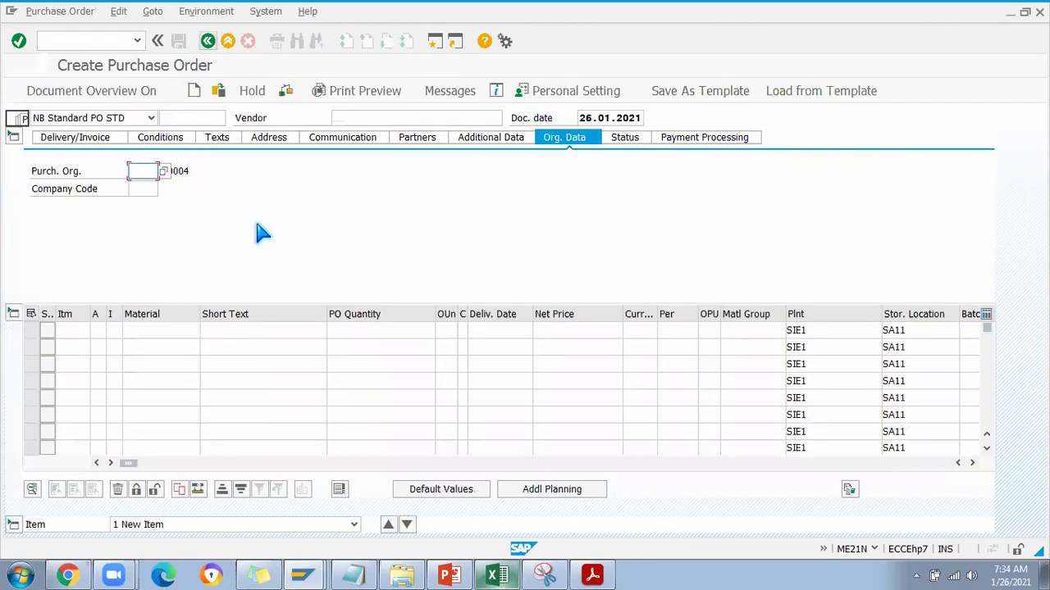
left_click_drag(146, 465, 531, 497)
left_click(729, 331)
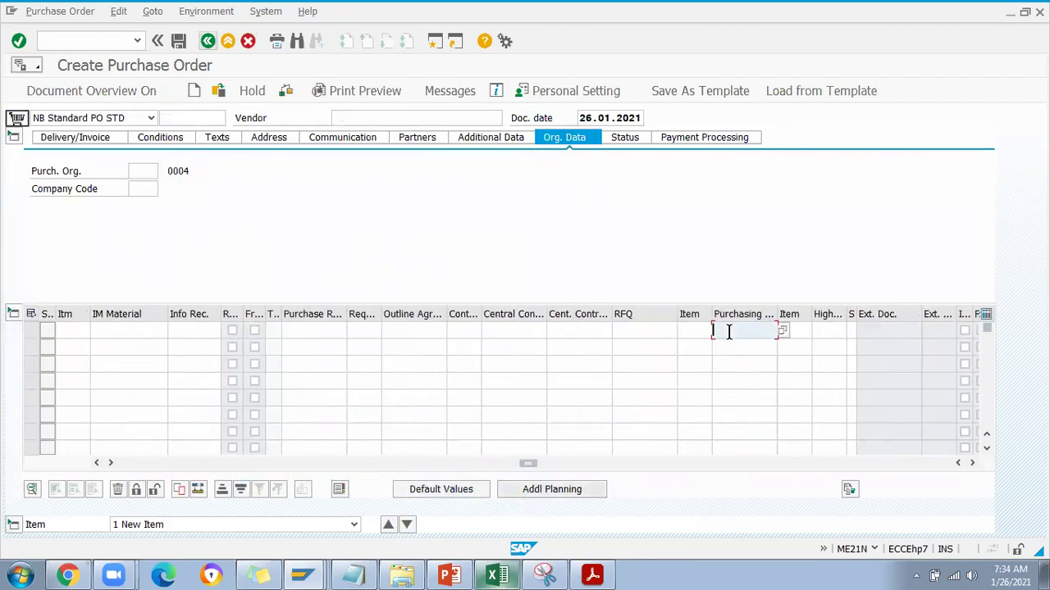
left_click(731, 332)
left_click(740, 346)
key("Return")
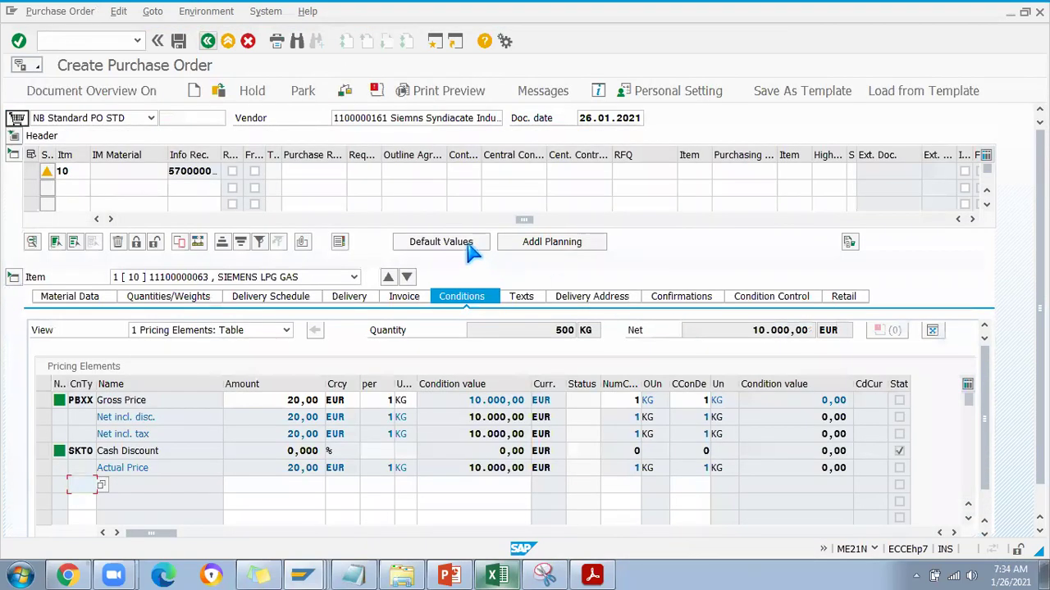
Step: Set the LPG gas item's PO quantity to 100 KG, check the order and close the message list
left_click_drag(524, 220, 121, 227)
double_click(418, 172)
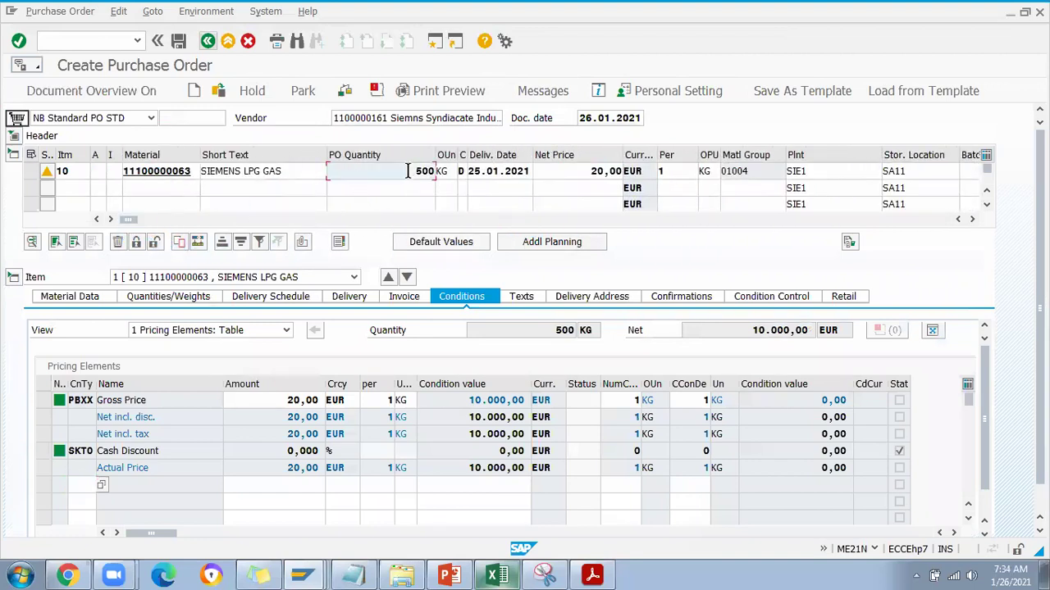
type("100")
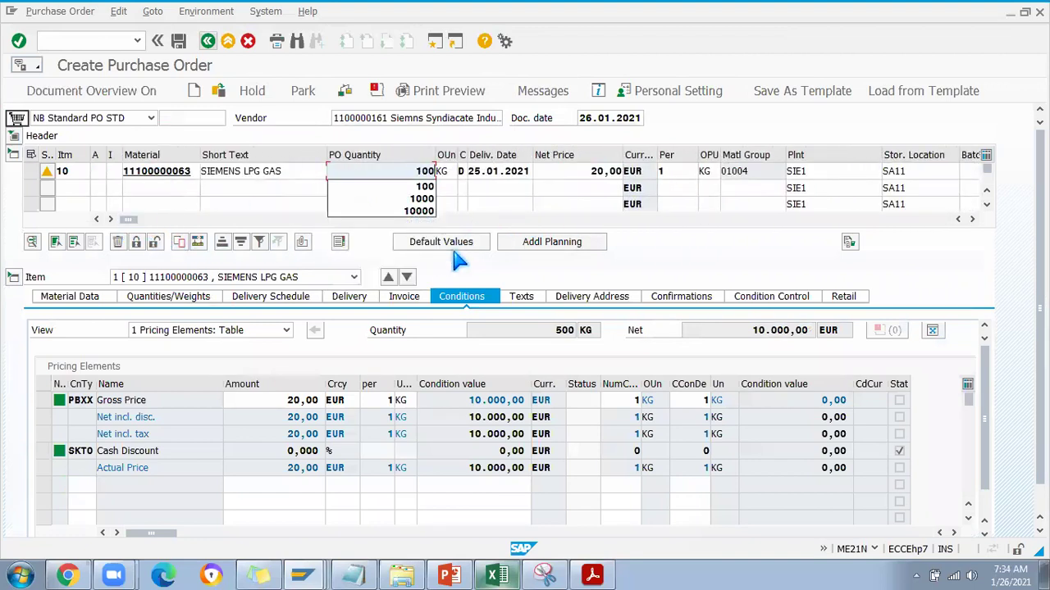
key("Return")
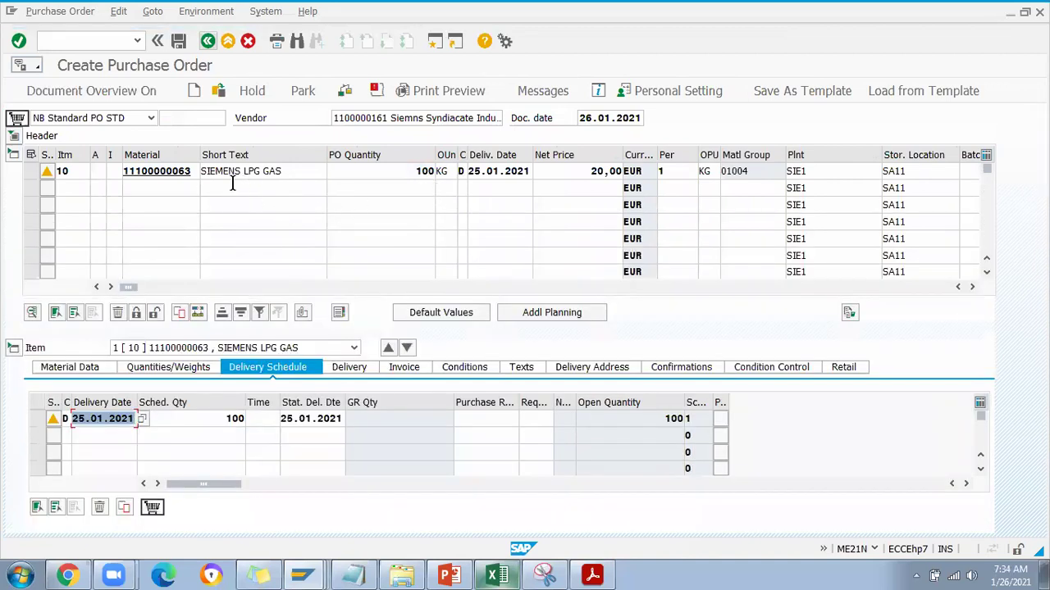
left_click(344, 91)
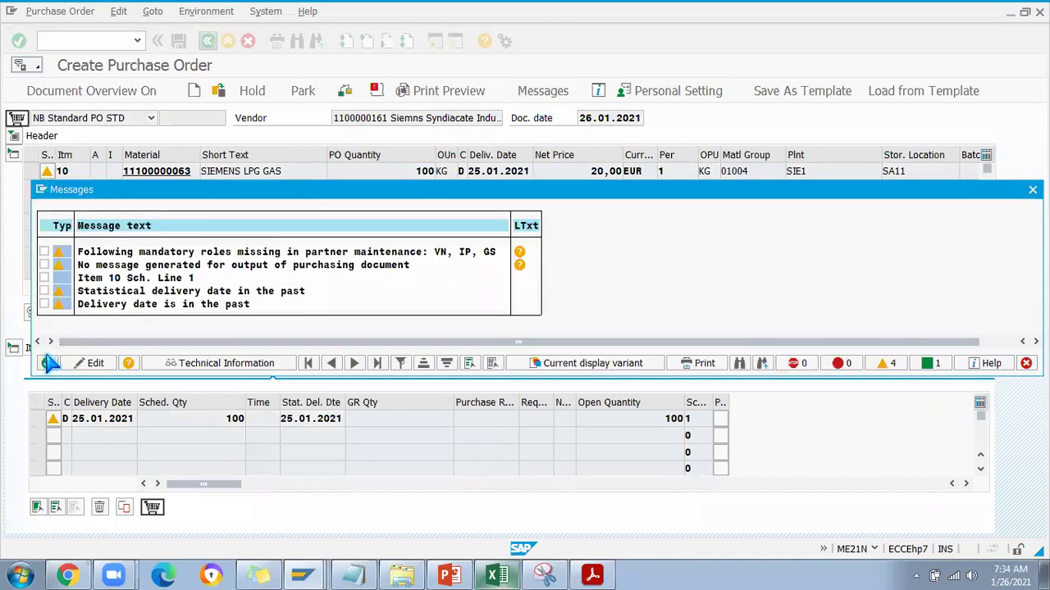
left_click(47, 362)
Step: Expand the purchase order header and review the purchasing organization, vendor and the LPG gas item's net price
left_click(14, 135)
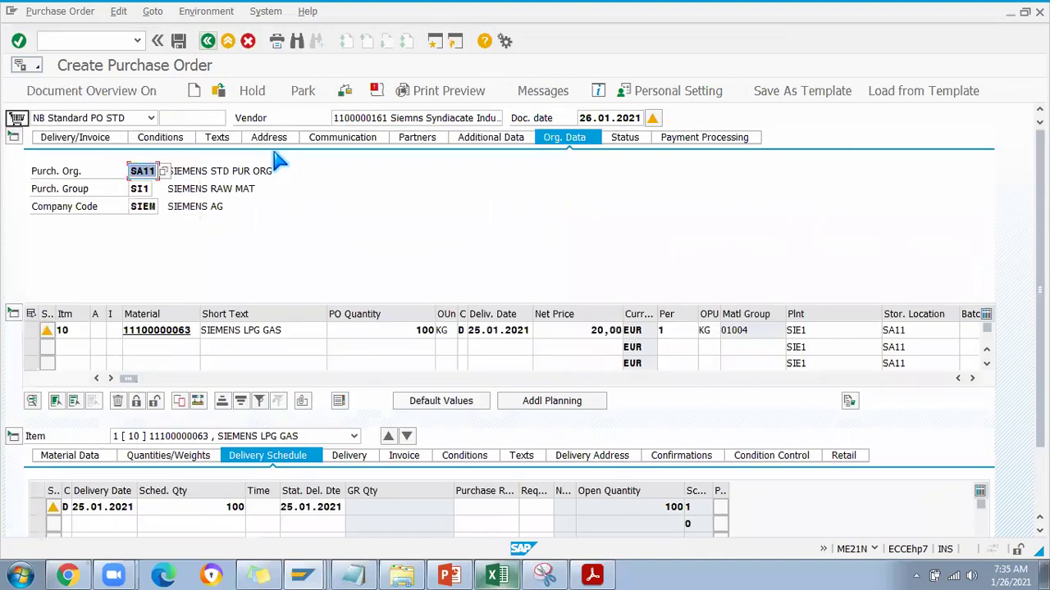
left_click(143, 171)
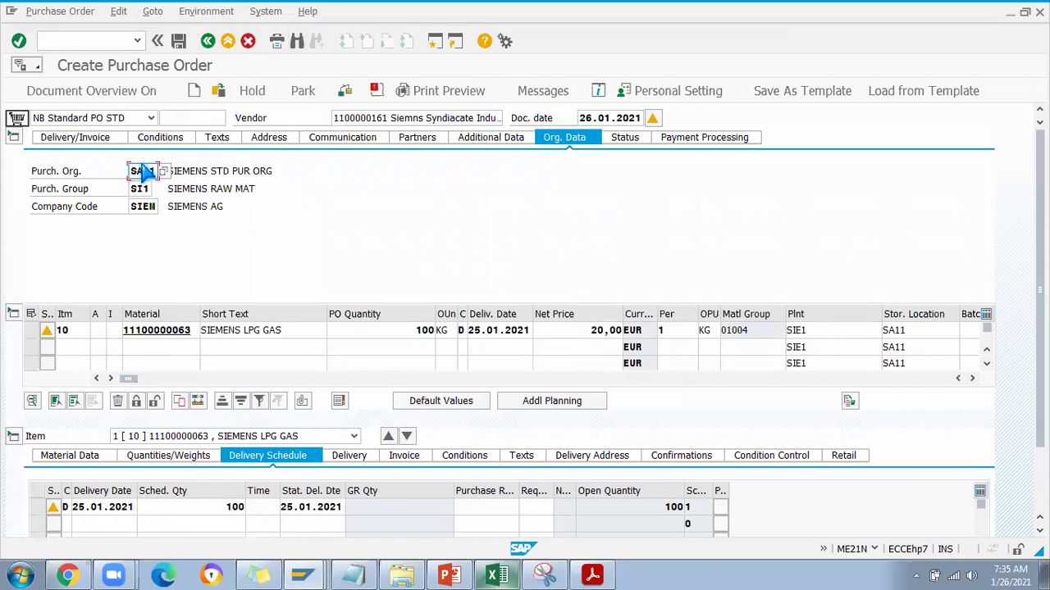
left_click(388, 118)
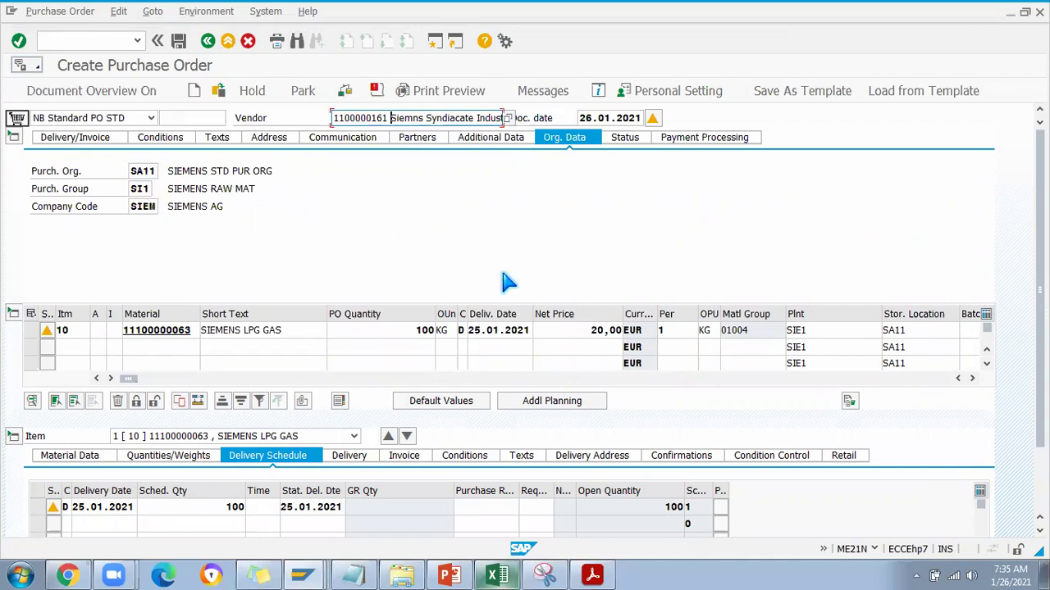
left_click(578, 329)
left_click_drag(578, 330, 621, 328)
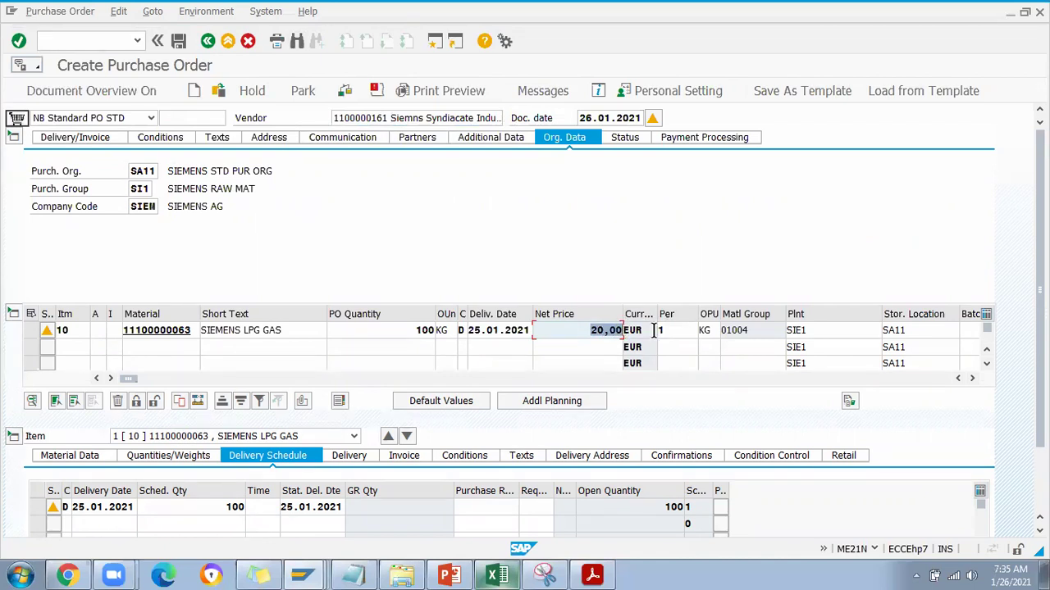
left_click(586, 328)
Step: Save the purchase order despite the warnings and copy its generated order number
left_click(178, 40)
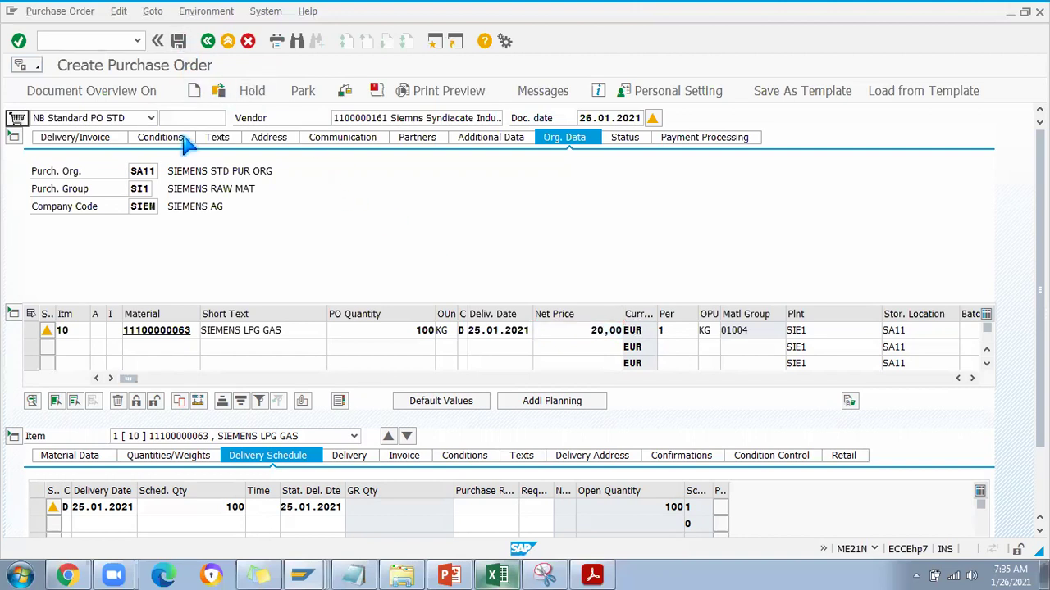
left_click(220, 302)
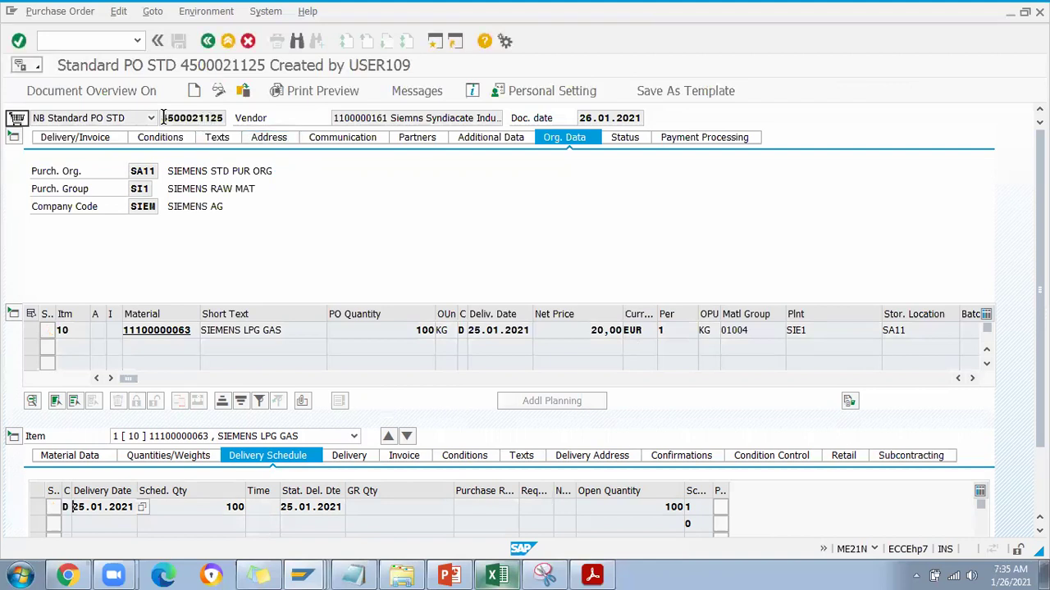
double_click(220, 117)
key("ctrl+c")
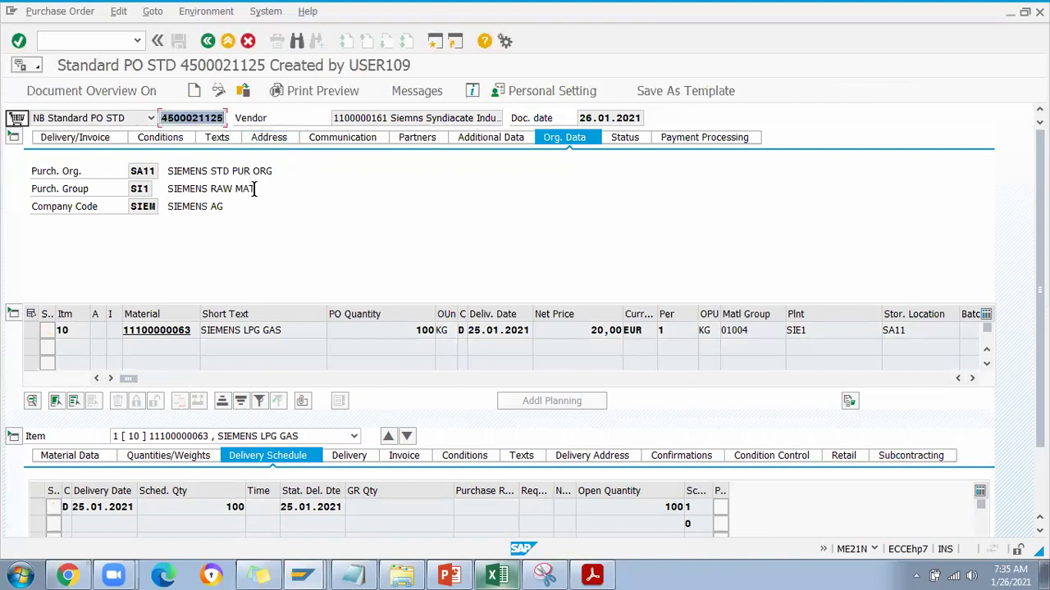
Step: Start the MIGO transaction and set its action to A01 Goods Receipt
left_click(60, 45)
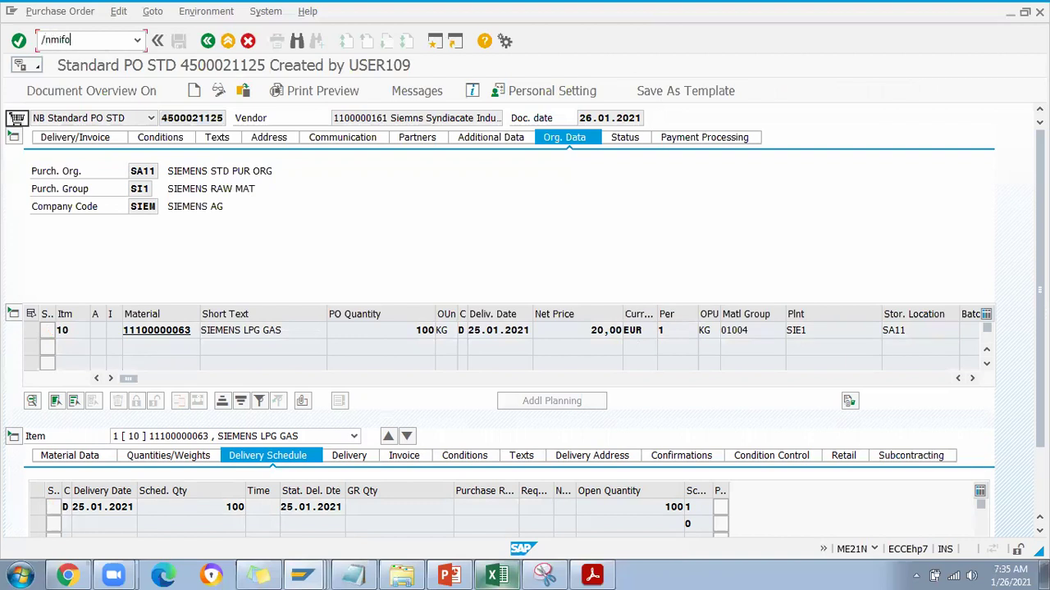
type("/nmigo")
key("Return")
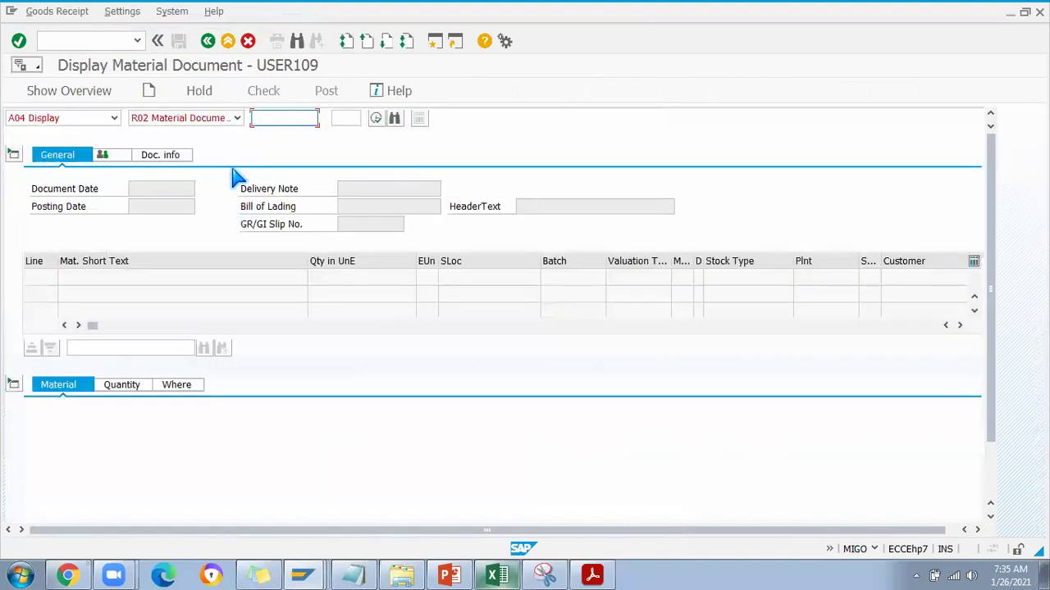
left_click(114, 117)
left_click(85, 134)
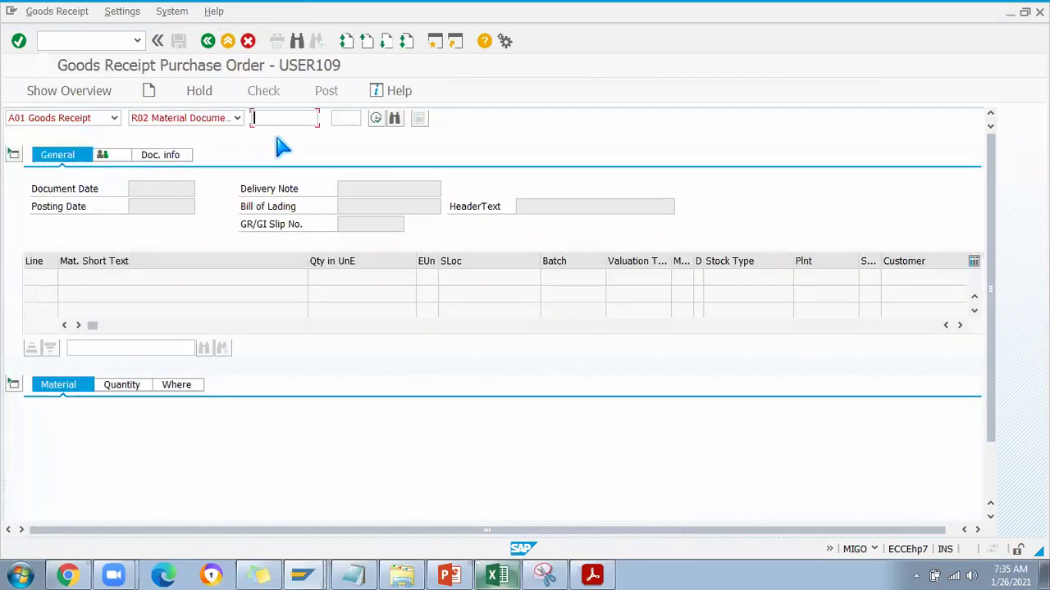
Step: Load the copied purchase order into the goods receipt and add a returnable transport packaging item for material 20113
key("ctrl+v")
key("Return")
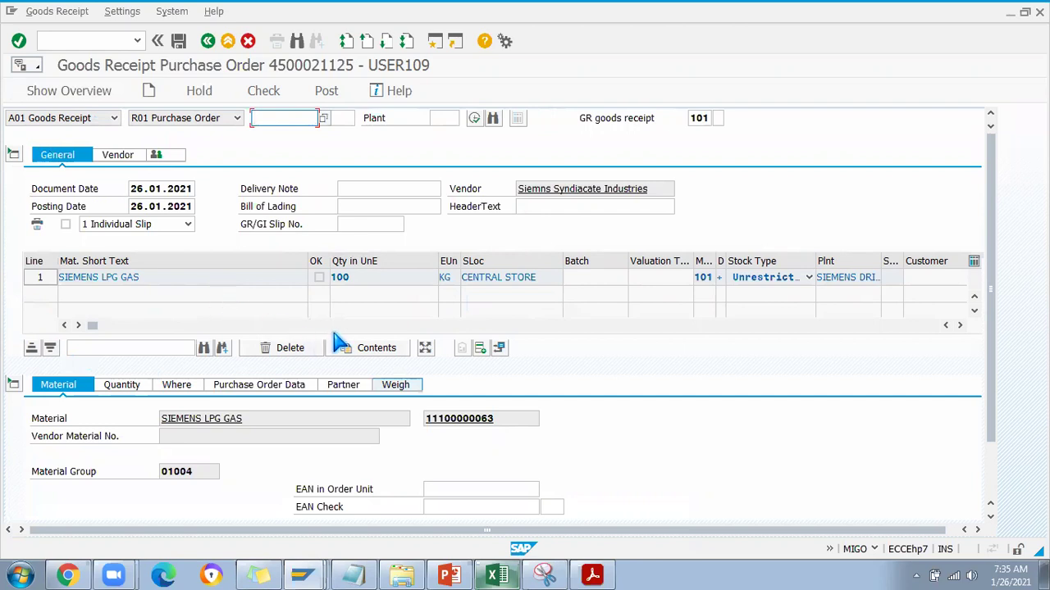
left_click(503, 351)
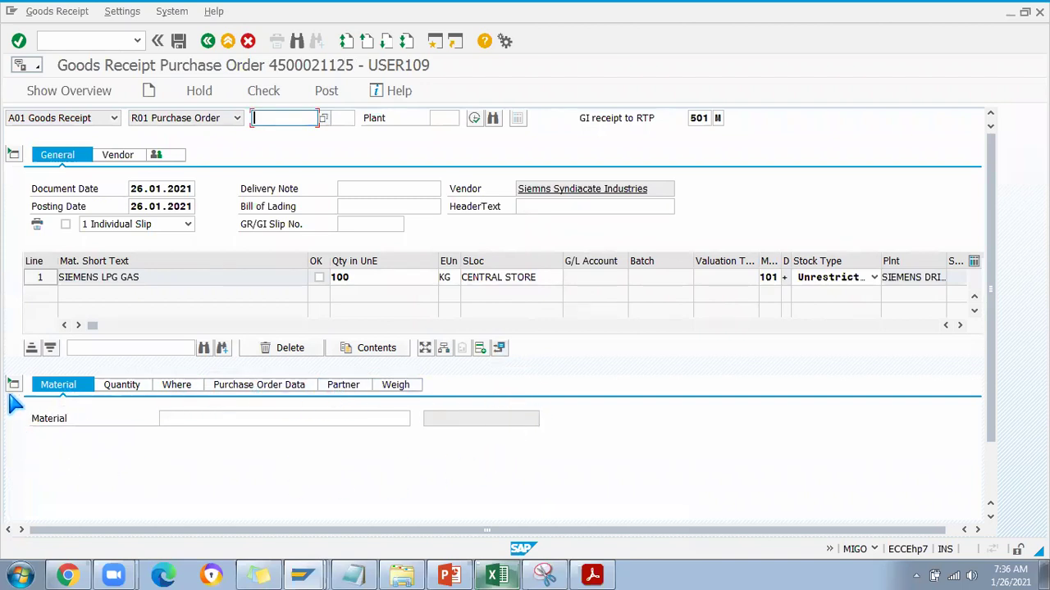
left_click(185, 422)
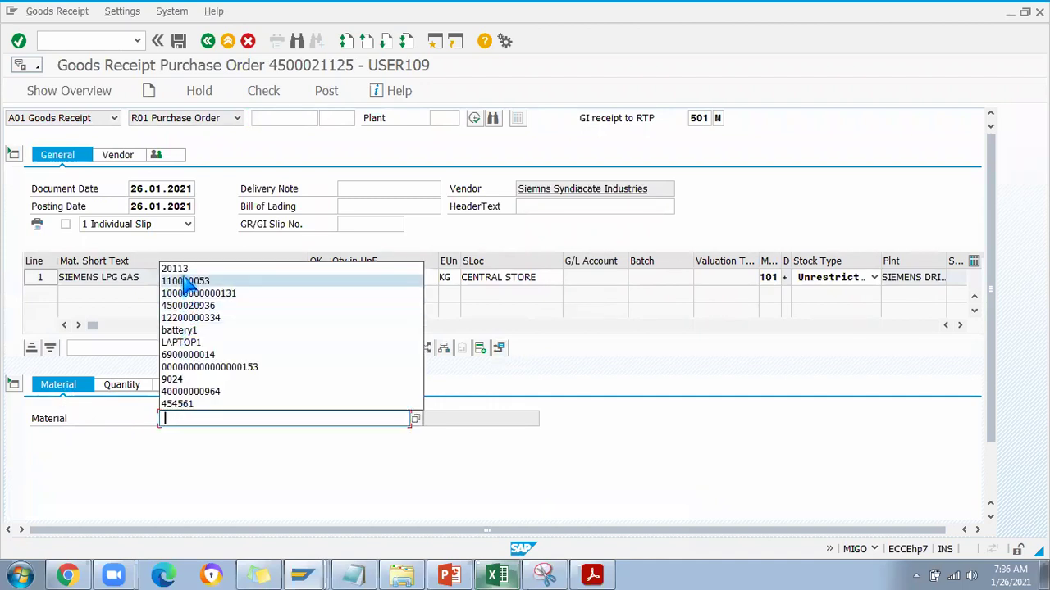
left_click(177, 269)
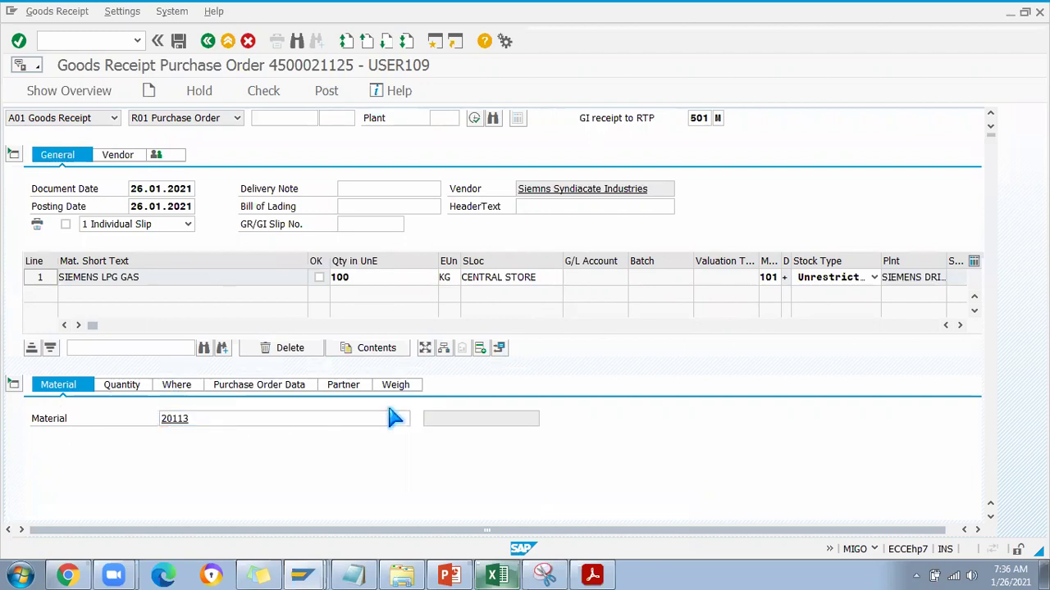
key("Return")
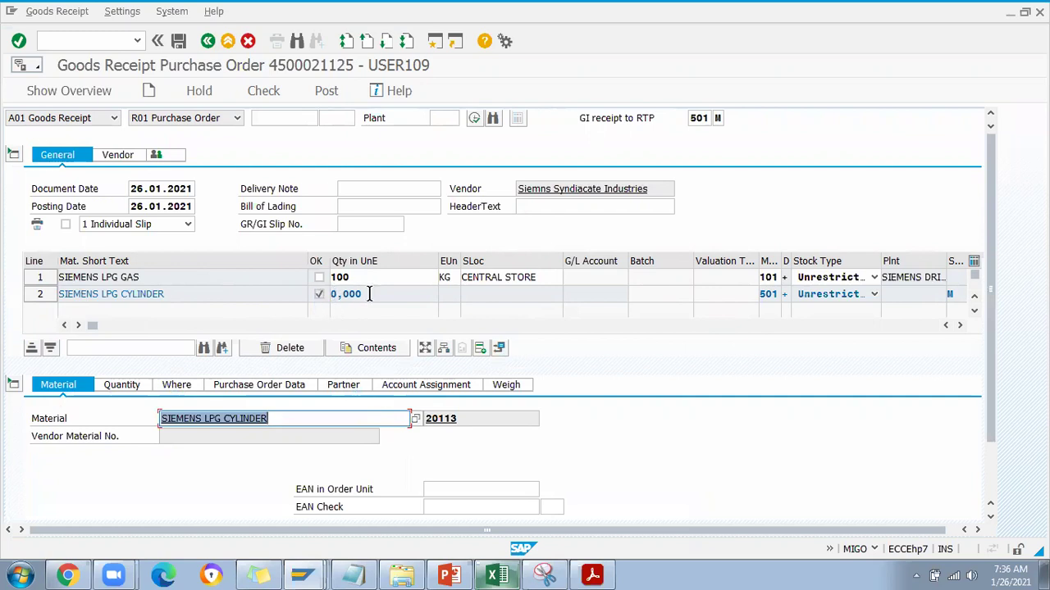
Step: Set the LPG cylinder item's quantity to 6 and mark the LPG gas line as OK
left_click(129, 390)
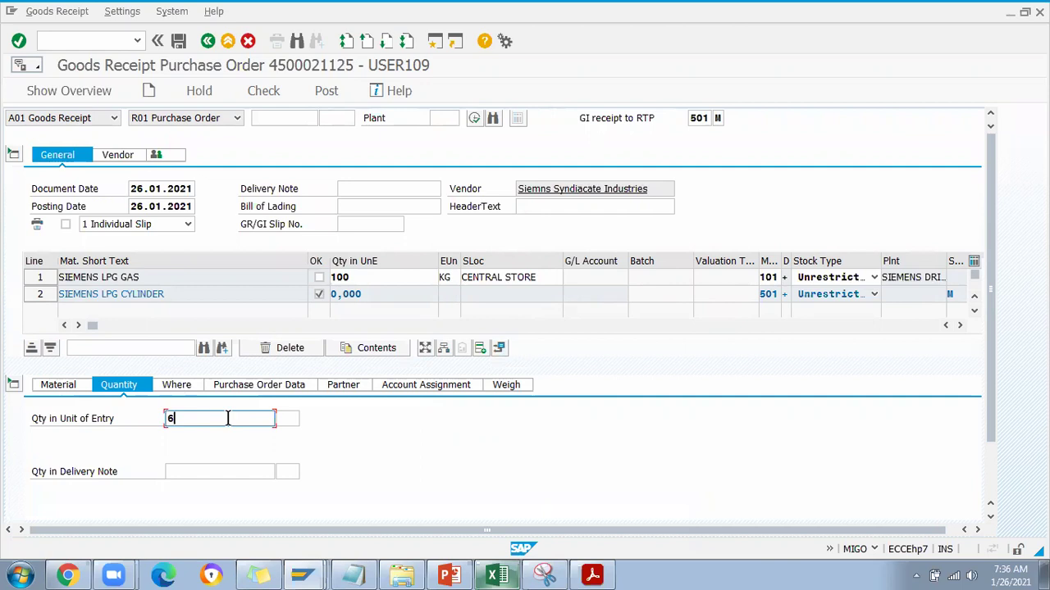
key("Return")
left_click(334, 295)
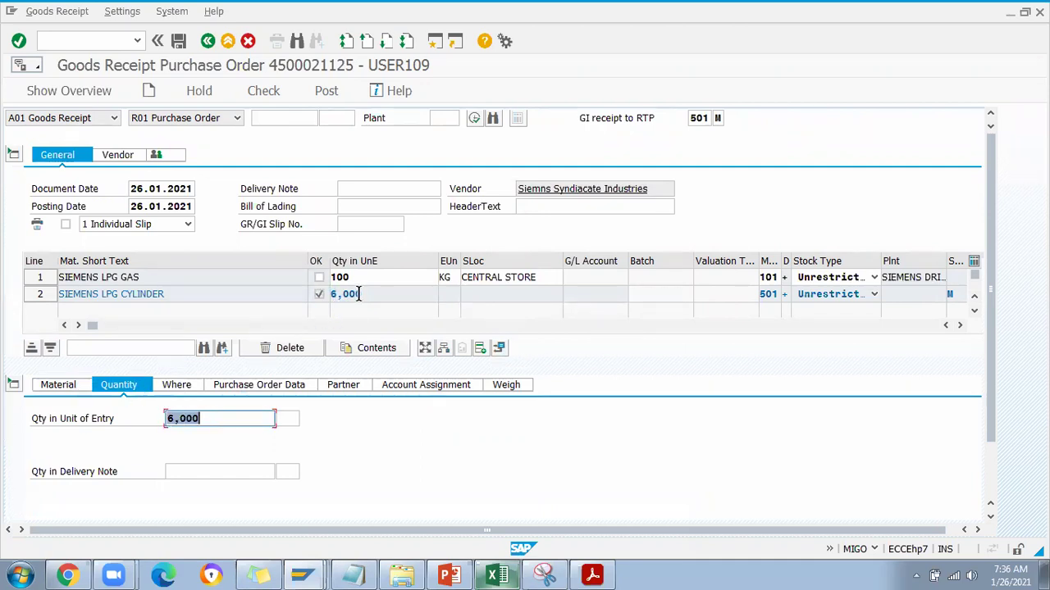
left_click(319, 278)
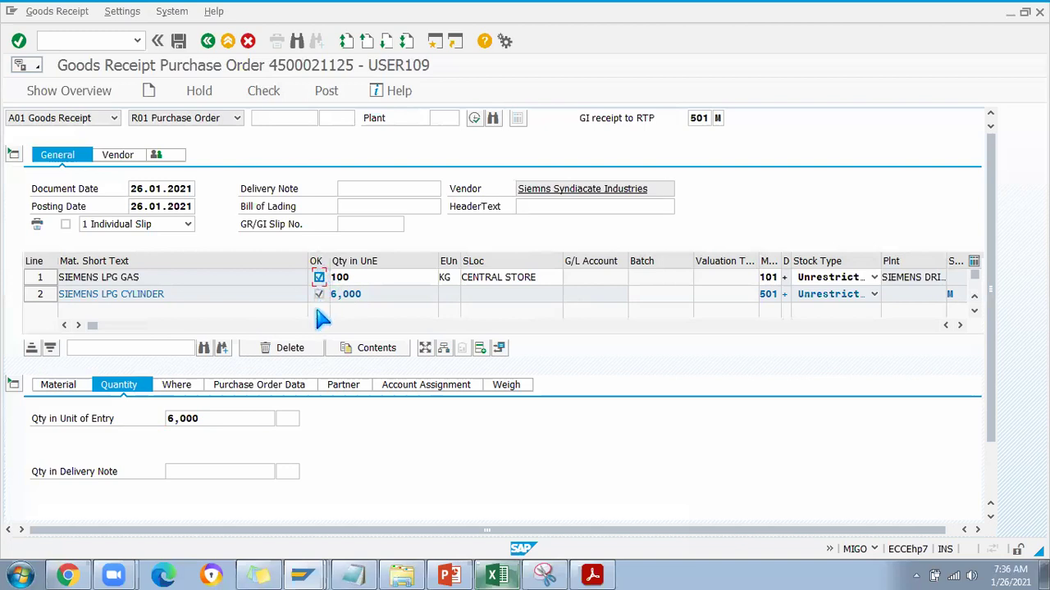
Step: Assign plant SIE1 and storage location SA11 to the LPG cylinder item
left_click(188, 387)
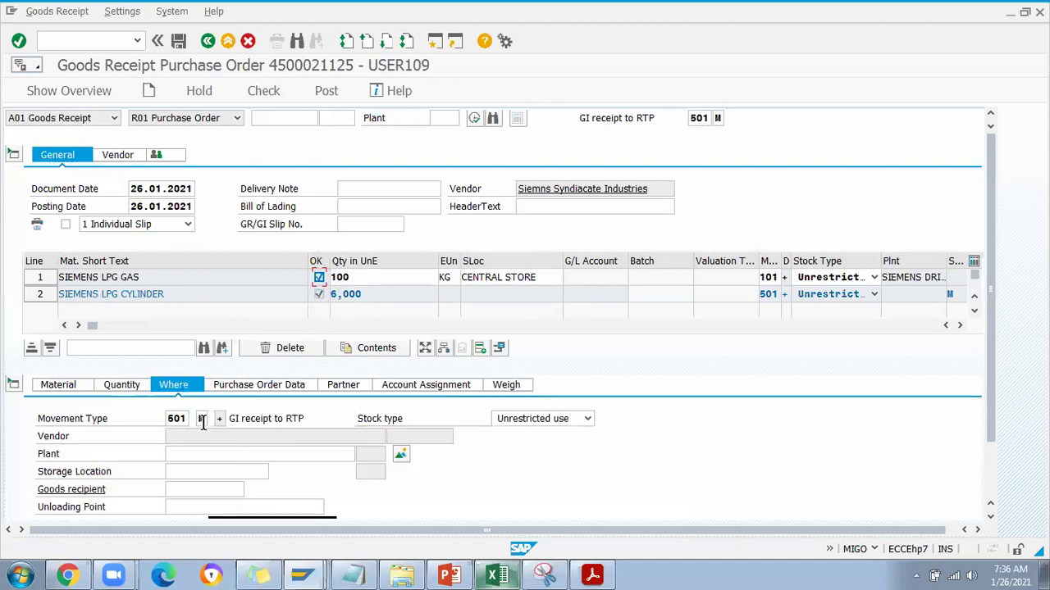
left_click(197, 454)
type("SIE1")
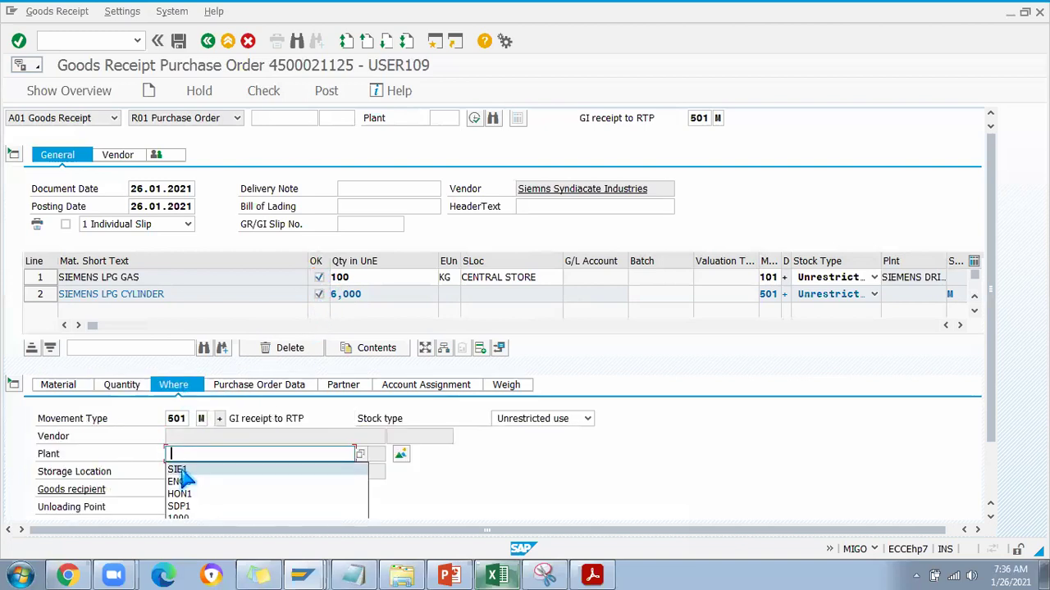
left_click(179, 472)
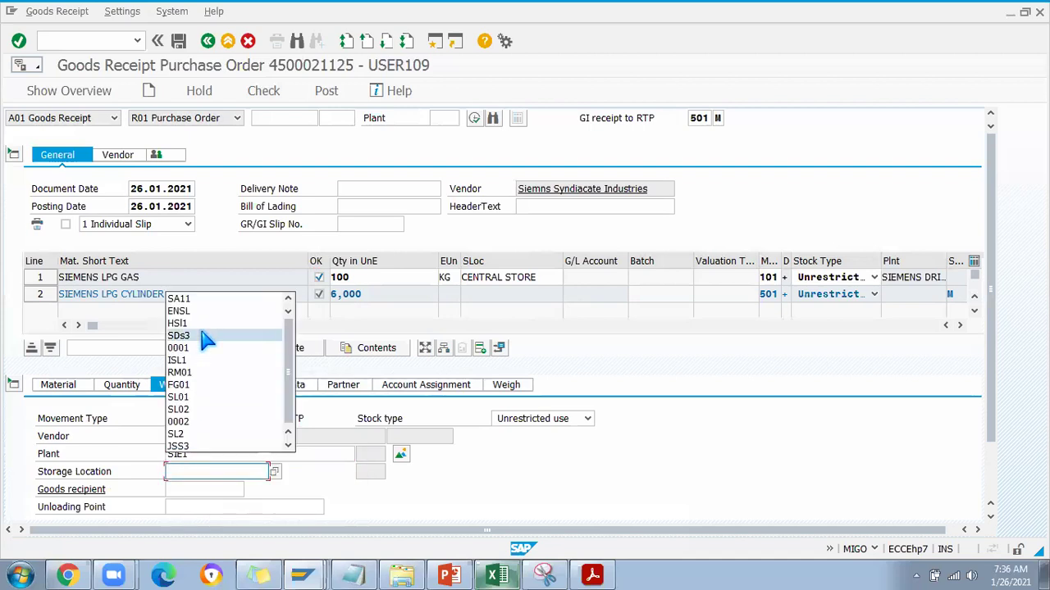
left_click(196, 300)
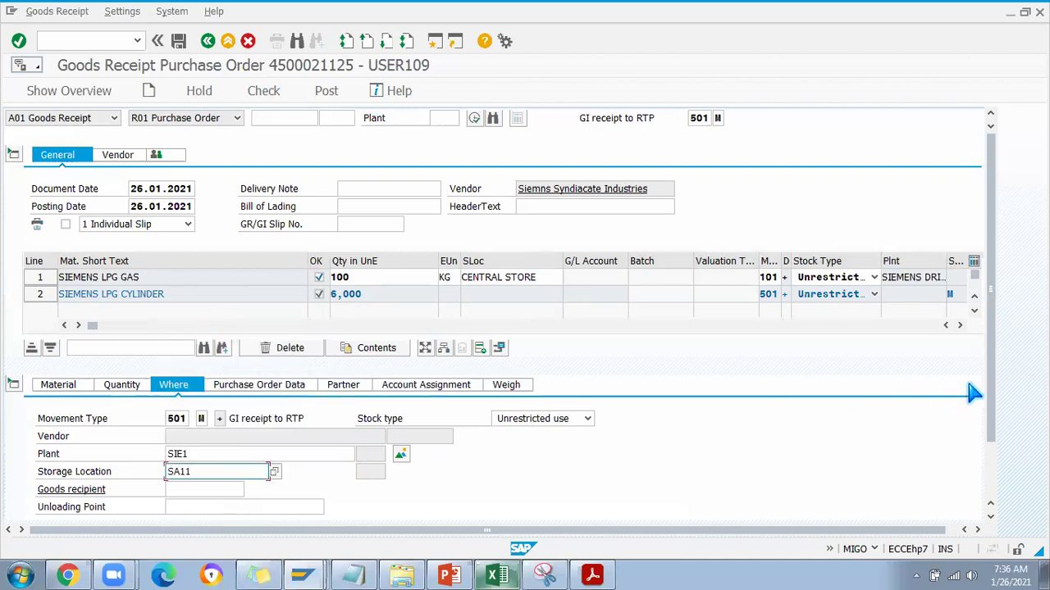
scroll(994, 364, "down", 2)
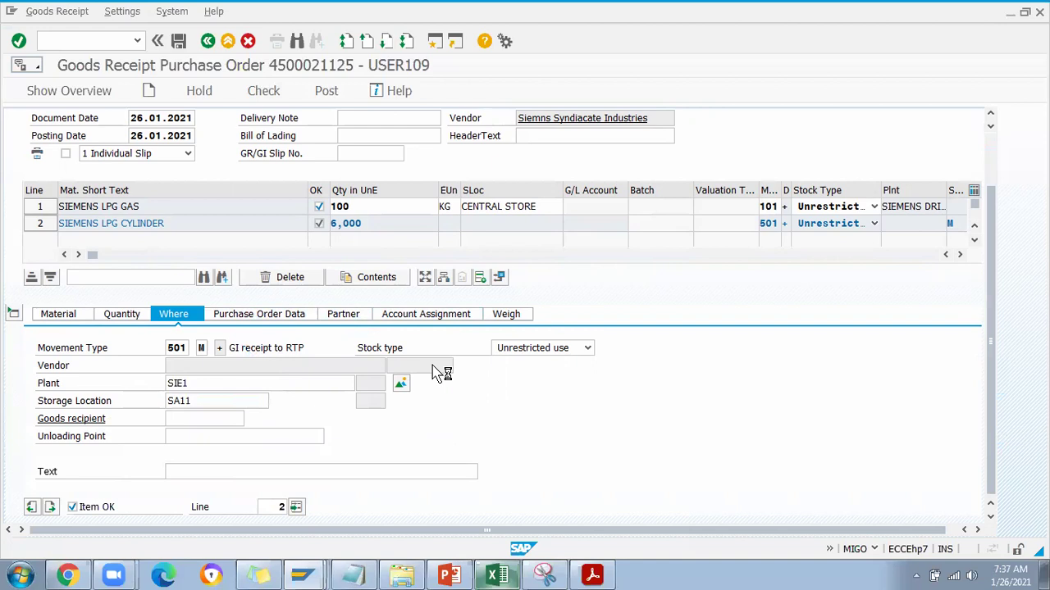
key("Return")
Step: Check the goods receipt, close the log, assign vendor kiran pvt ltd to the LPG cylinder item and check again
left_click(259, 91)
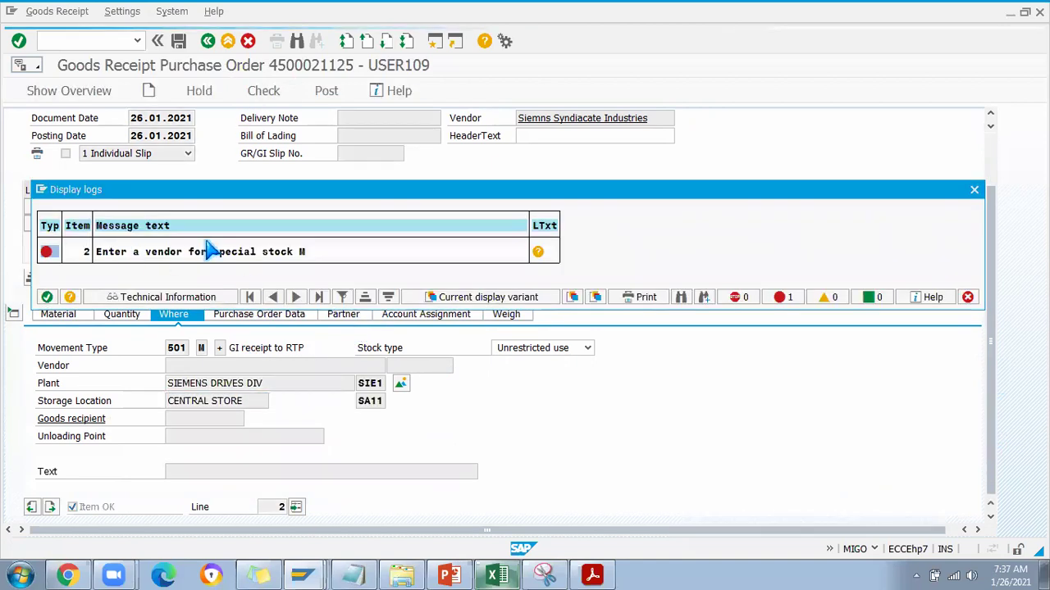
left_click(47, 297)
left_click(342, 314)
left_click(214, 348)
left_click(202, 364)
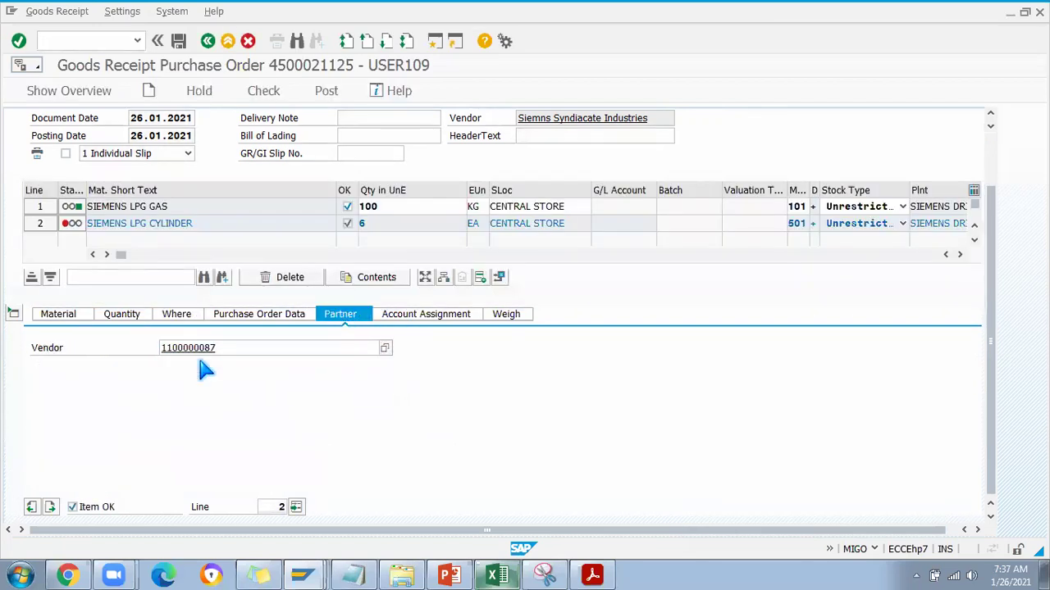
key("Return")
left_click(404, 348)
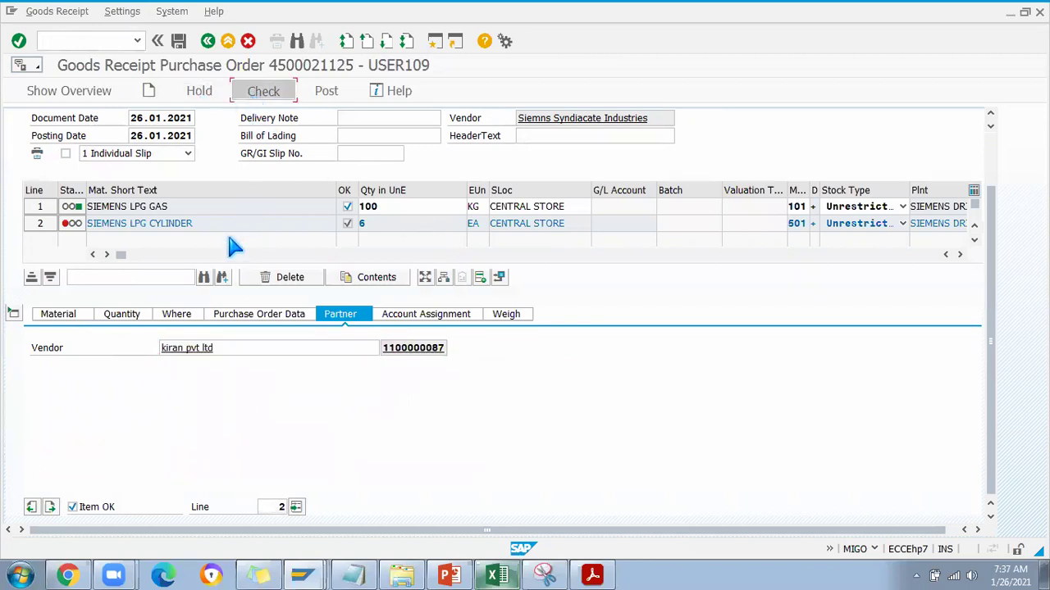
key("Return")
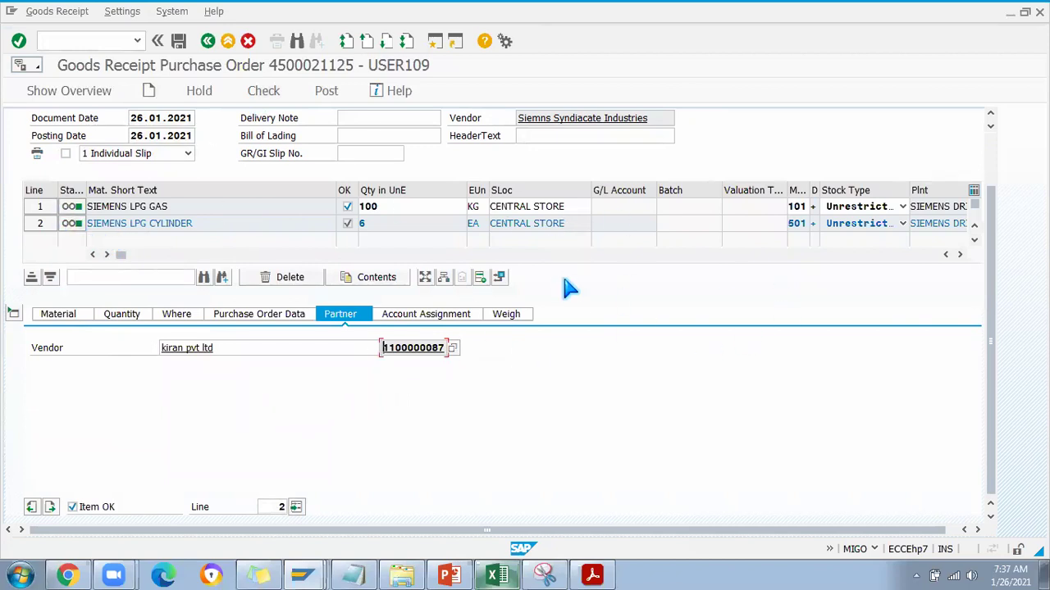
Step: Post the goods receipt and set the MIGO action to A04 Display to show the posted material document
scroll(599, 305, "up", 1)
scroll(599, 305, "up", 1)
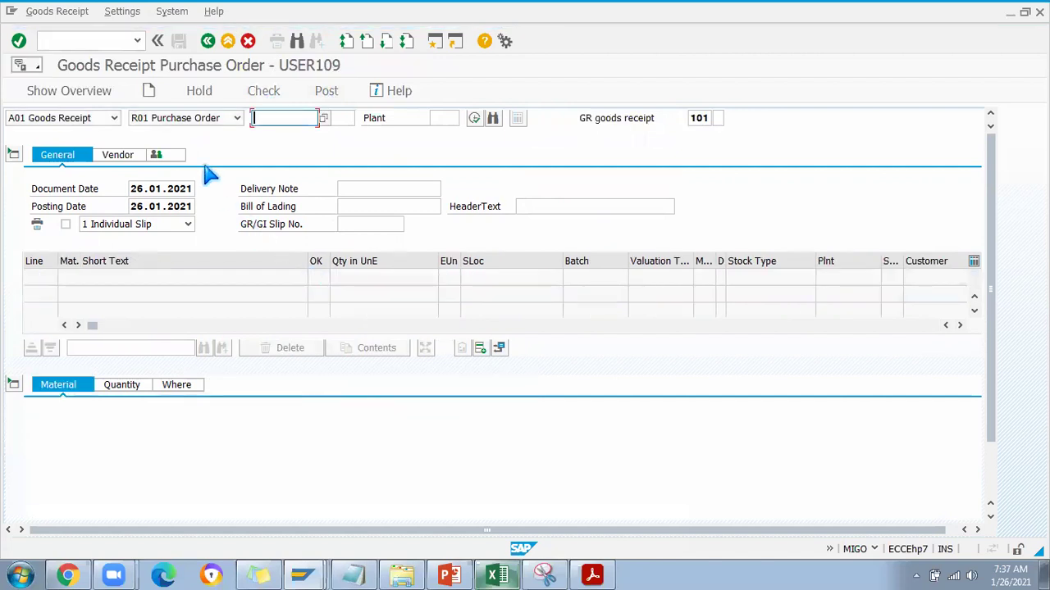
left_click(114, 118)
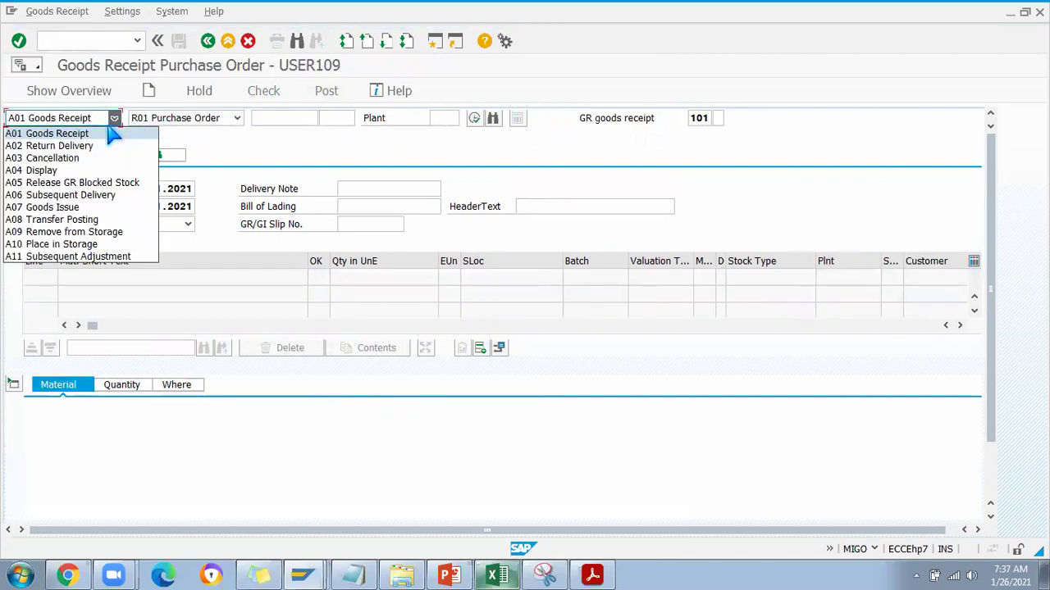
left_click(77, 170)
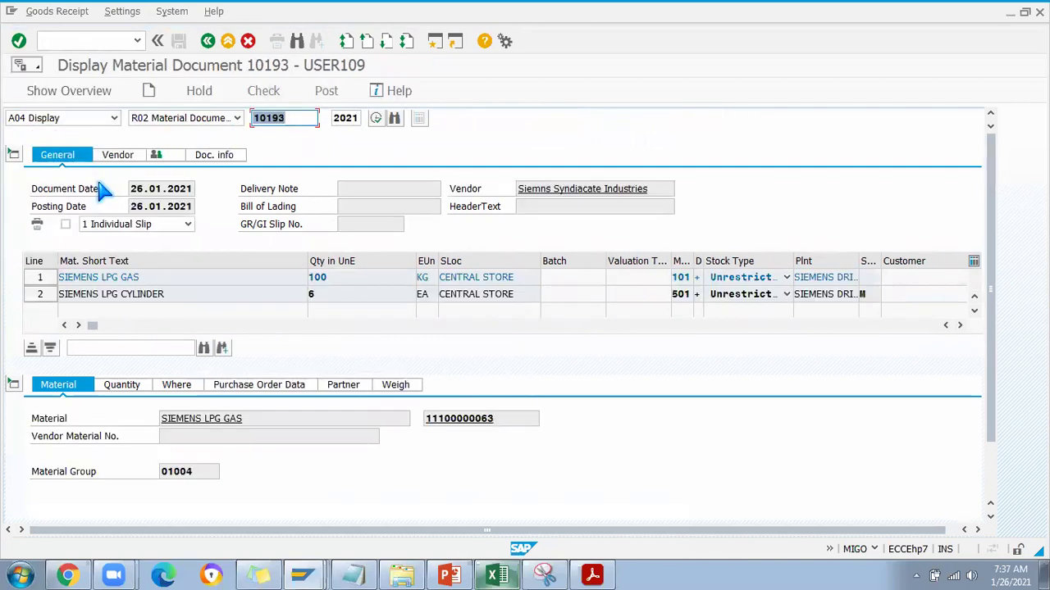
Step: Open the material document's accounting document, review the inventory, GR/IR and price difference postings, and return to the material document
left_click(214, 155)
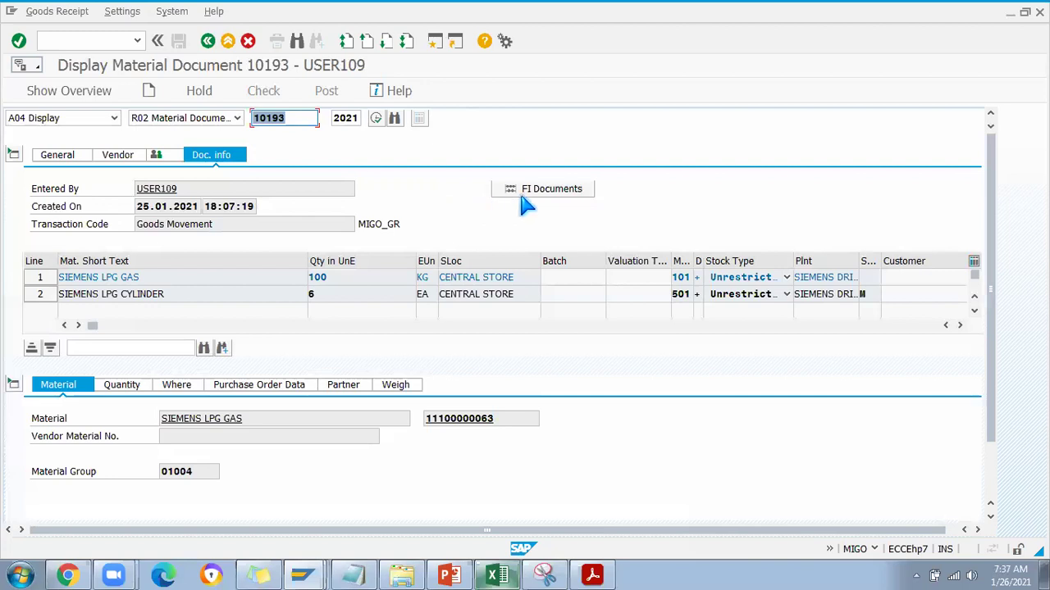
left_click(522, 195)
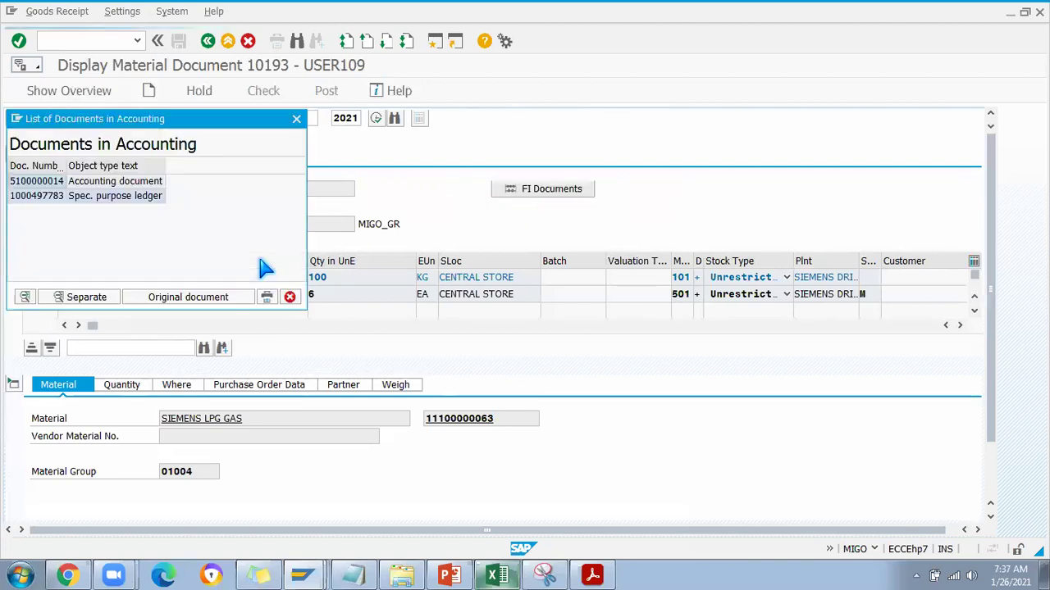
double_click(107, 181)
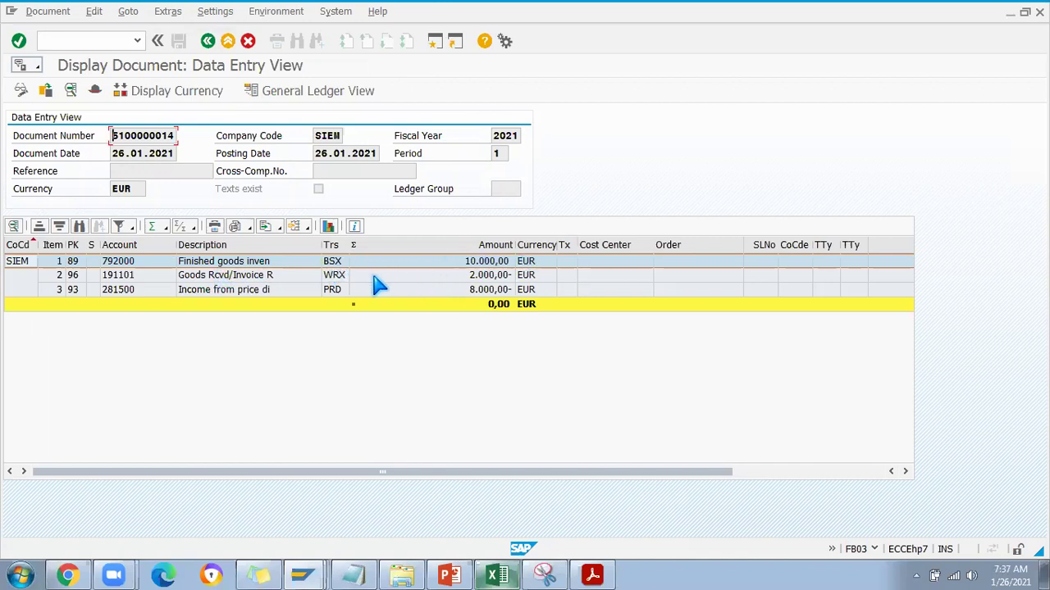
left_click(485, 290)
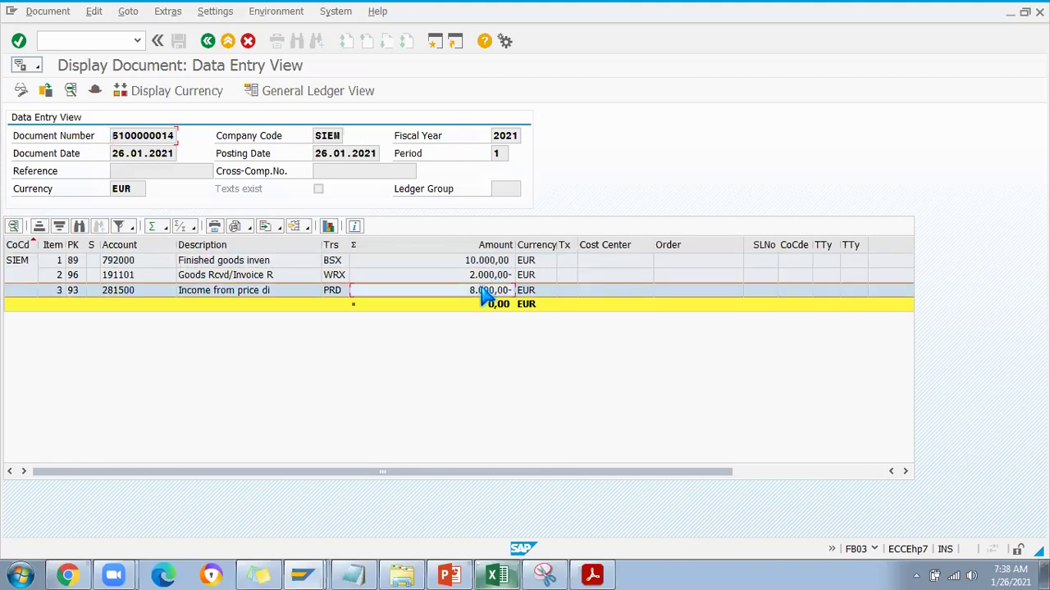
left_click(473, 278)
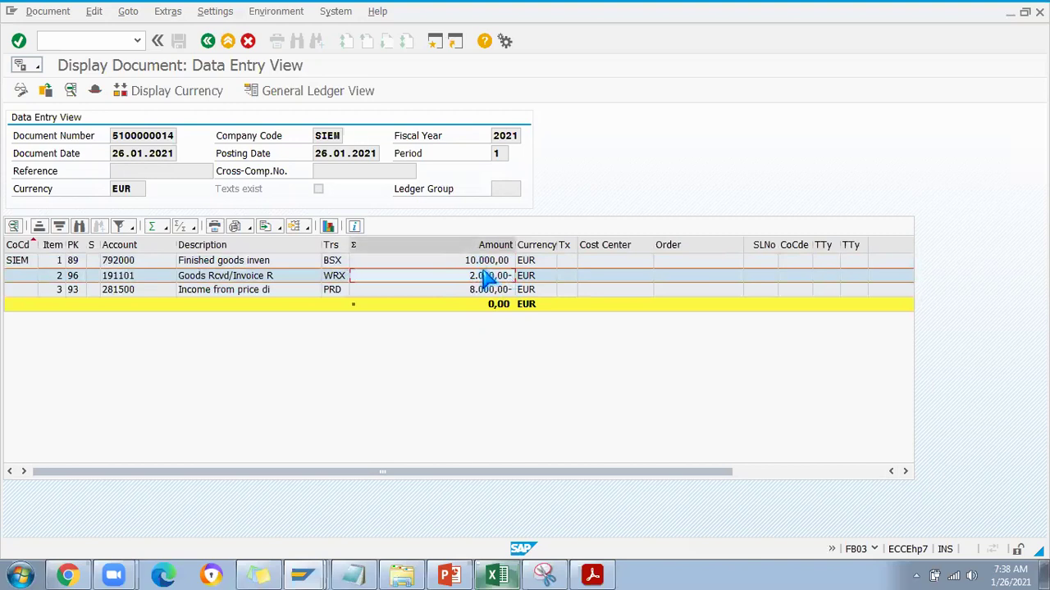
left_click(466, 264)
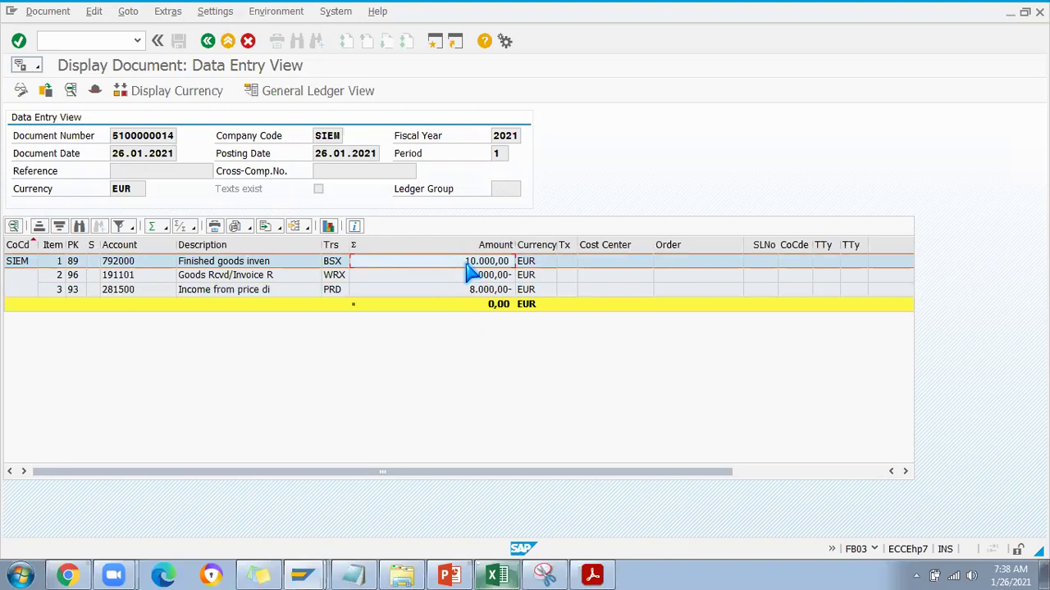
left_click(288, 293)
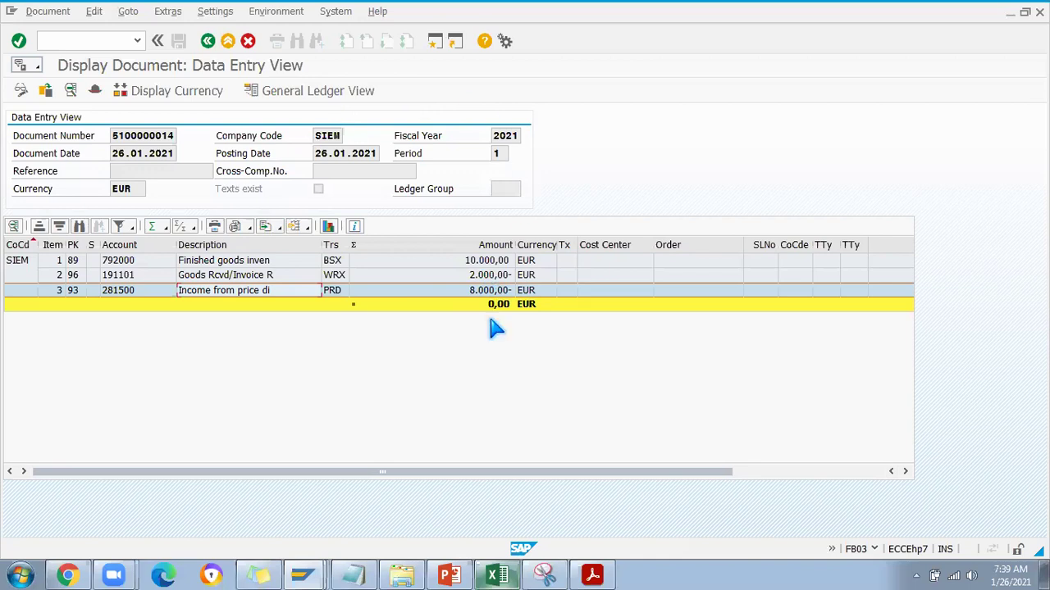
left_click(207, 42)
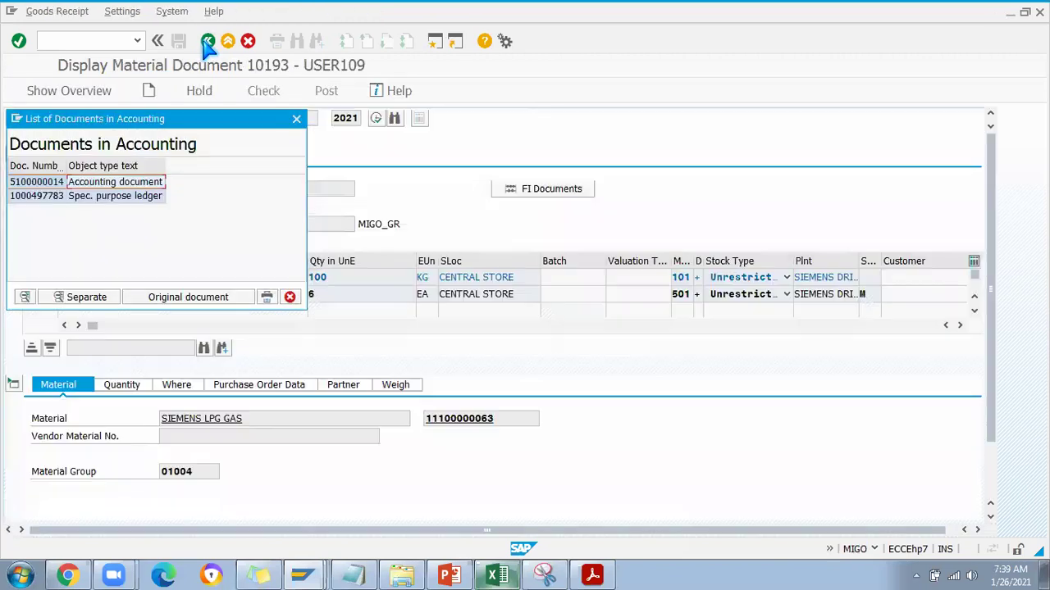
left_click(296, 119)
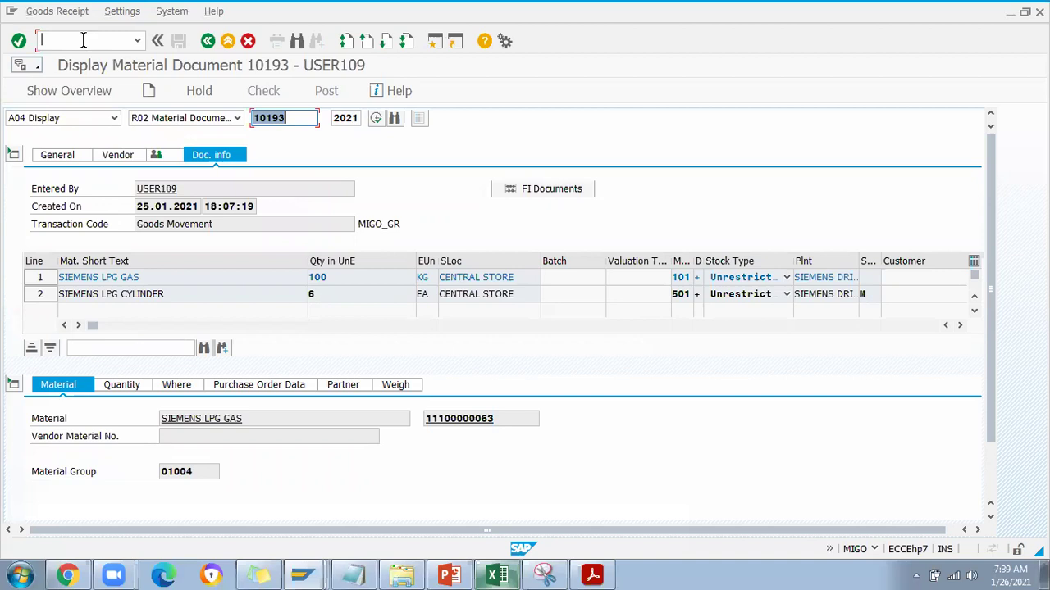
Step: Start the MIRO transaction and set the invoice date to 26.01.2021
left_click(82, 40)
type("/nmiro")
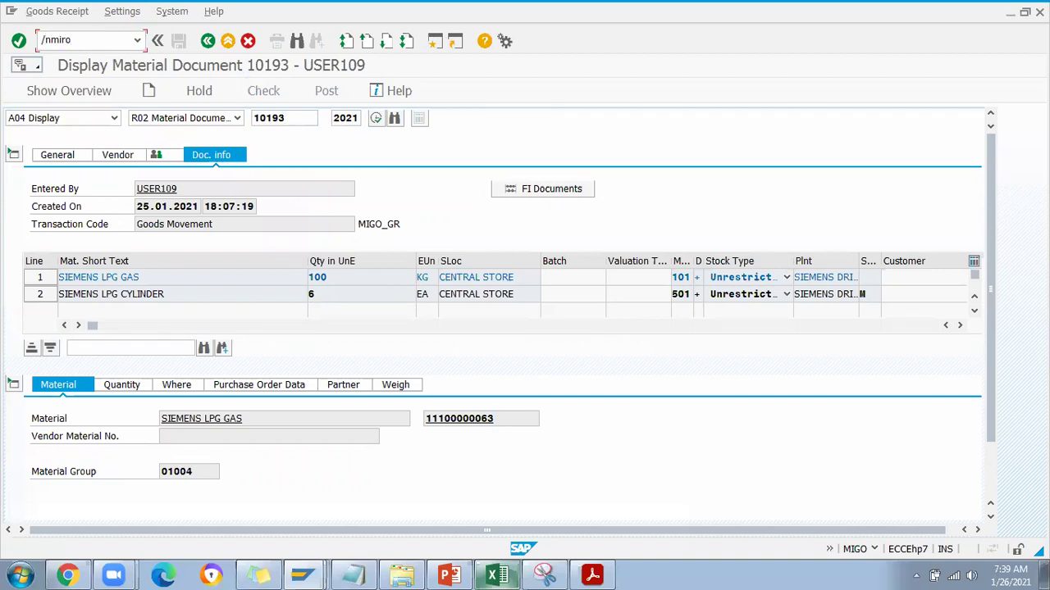
key("Return")
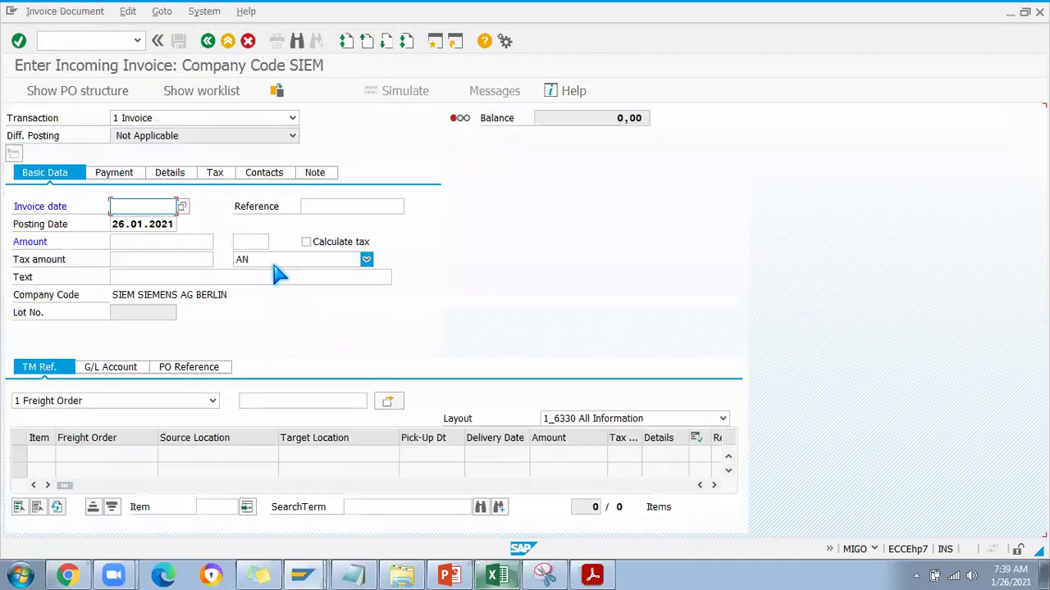
left_click(138, 206)
left_click(141, 222)
left_click(182, 207)
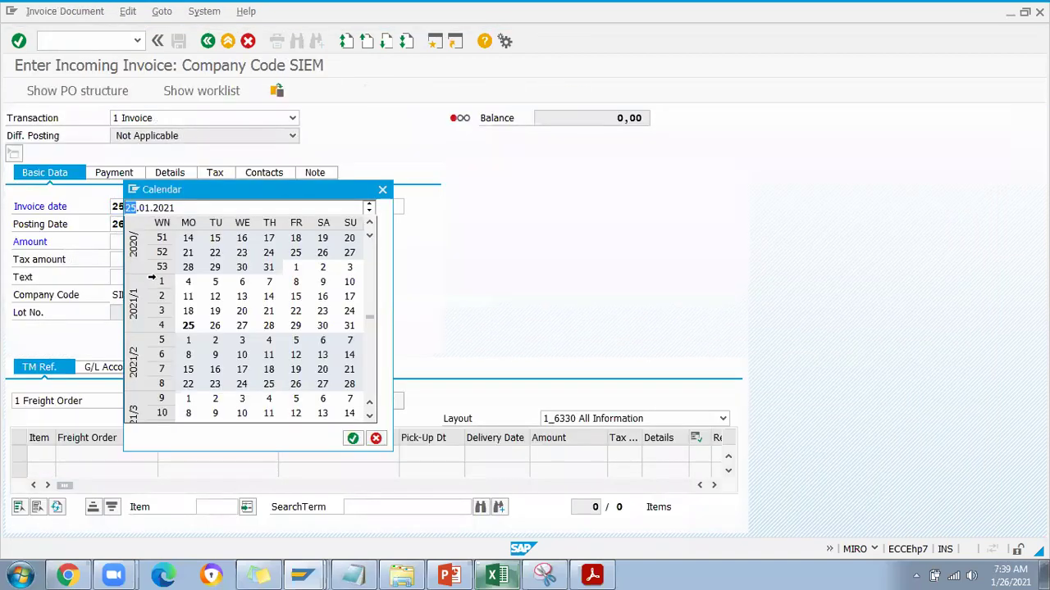
double_click(214, 325)
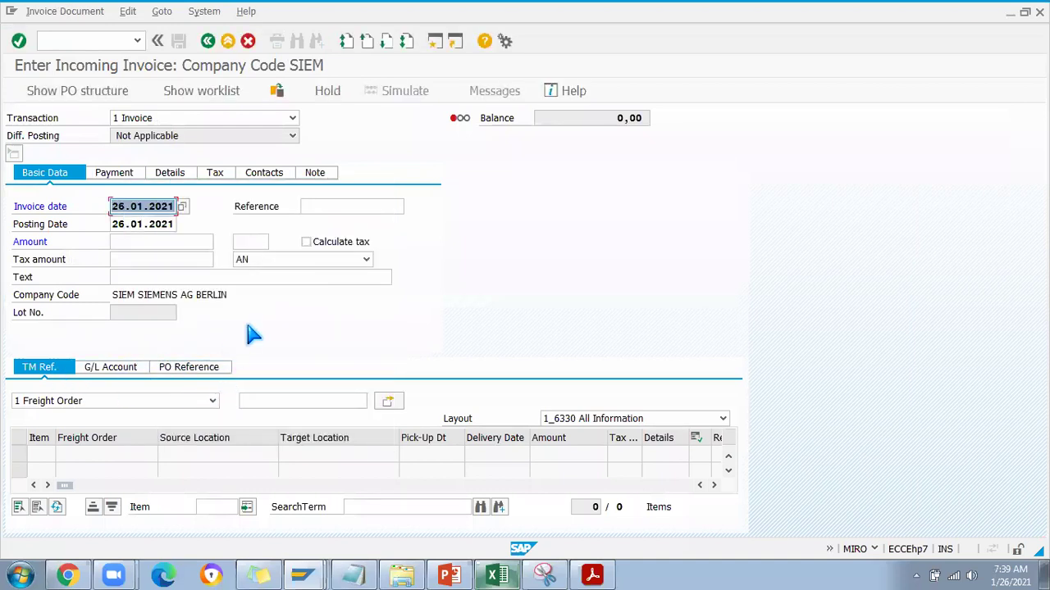
Step: Reference the LPG gas purchase order in the incoming invoice and load its item
left_click(209, 373)
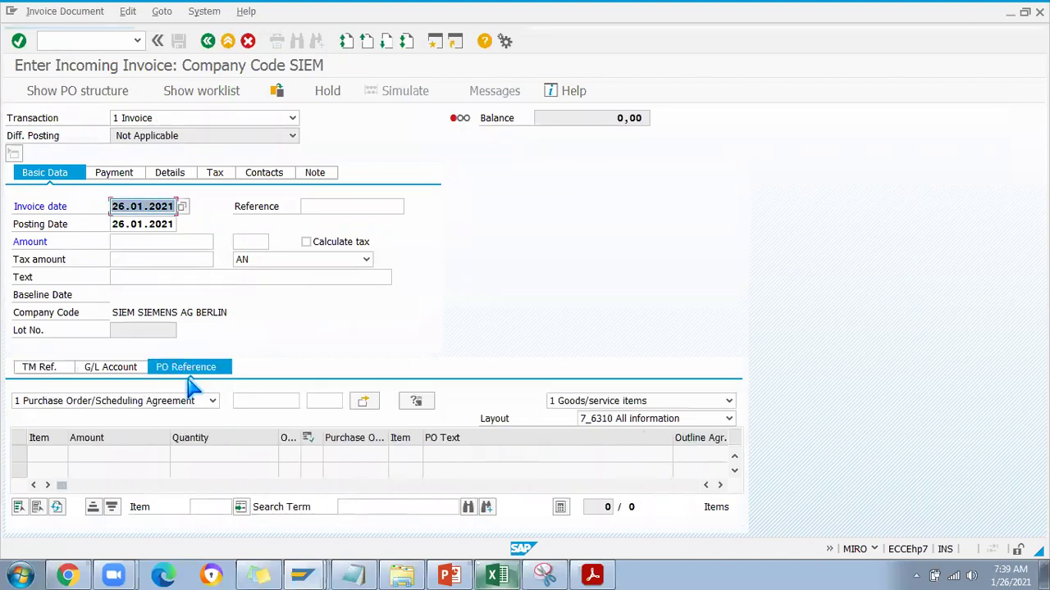
left_click(265, 403)
left_click(278, 418)
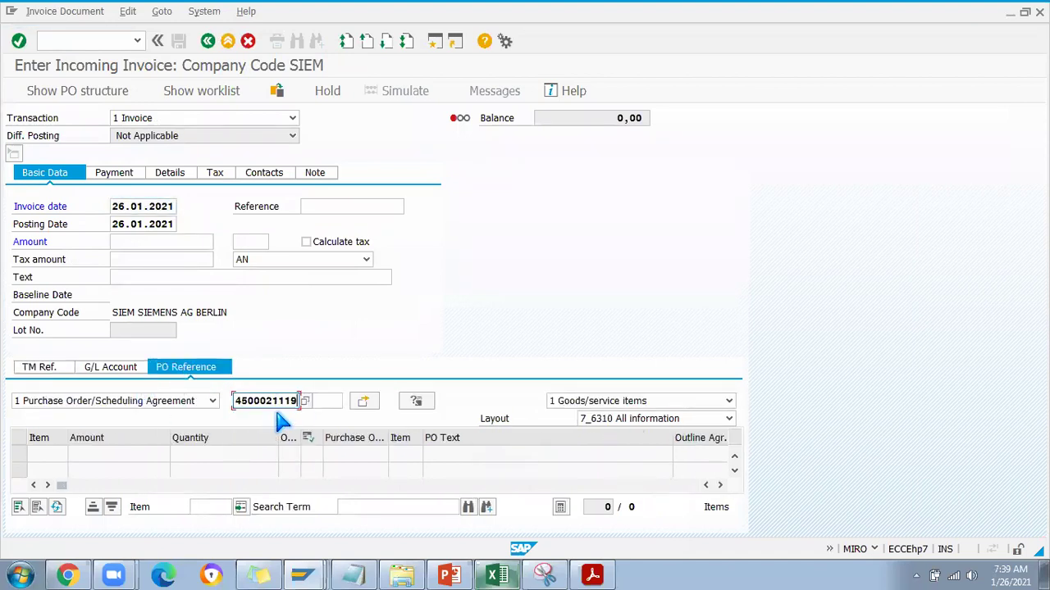
key("BackSpace")
type("25")
key("Return")
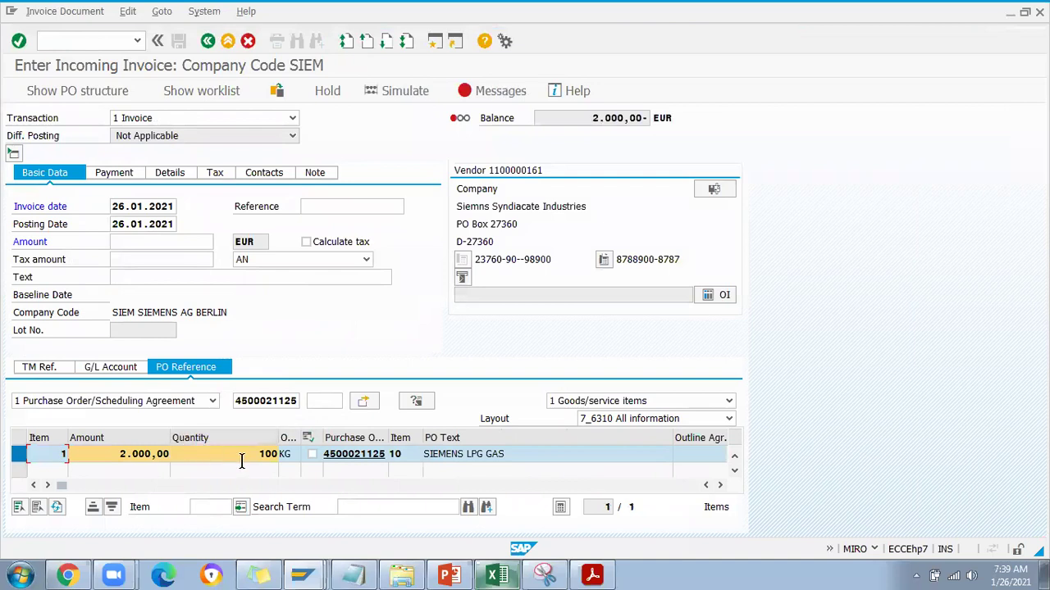
Step: Copy the item amount 2.000,00 into the invoice amount and set the invoice's tax code to 0I (Input tax 0%)
left_click_drag(118, 454, 194, 459)
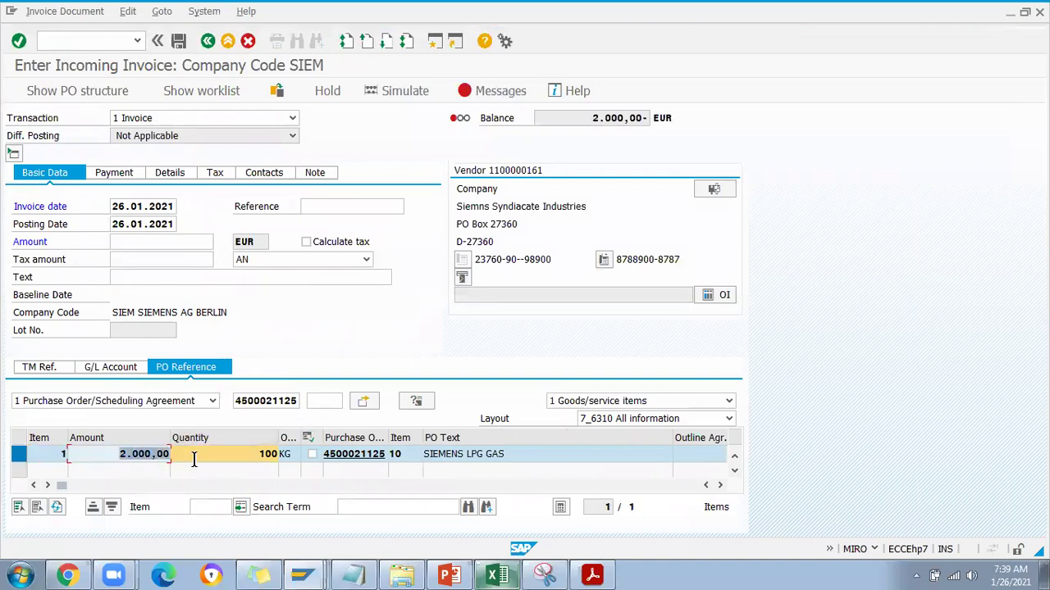
key("ctrl+c")
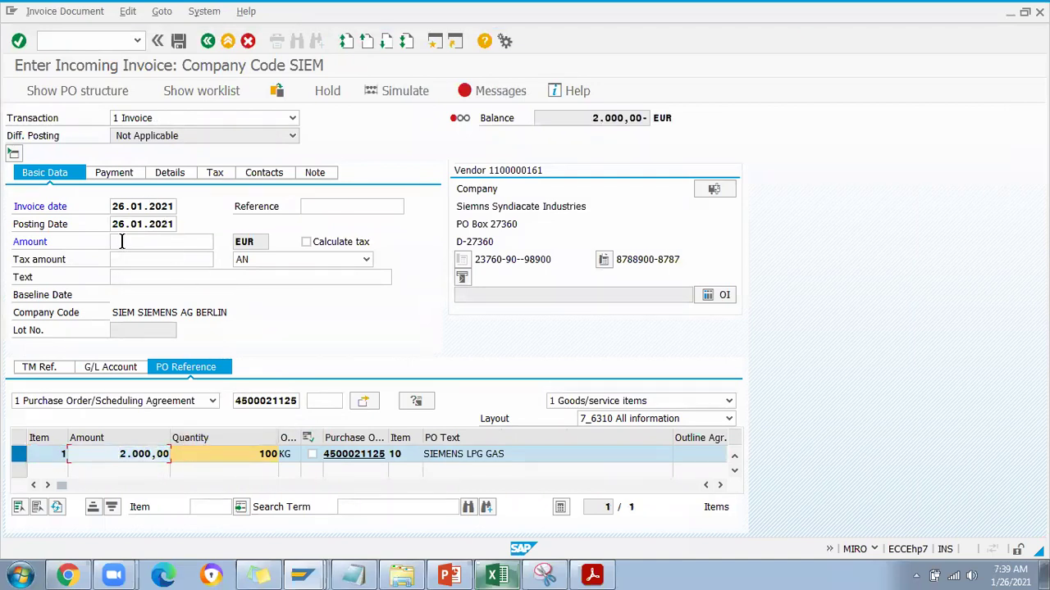
left_click(122, 241)
key("ctrl+v")
left_click(366, 259)
left_click(256, 275)
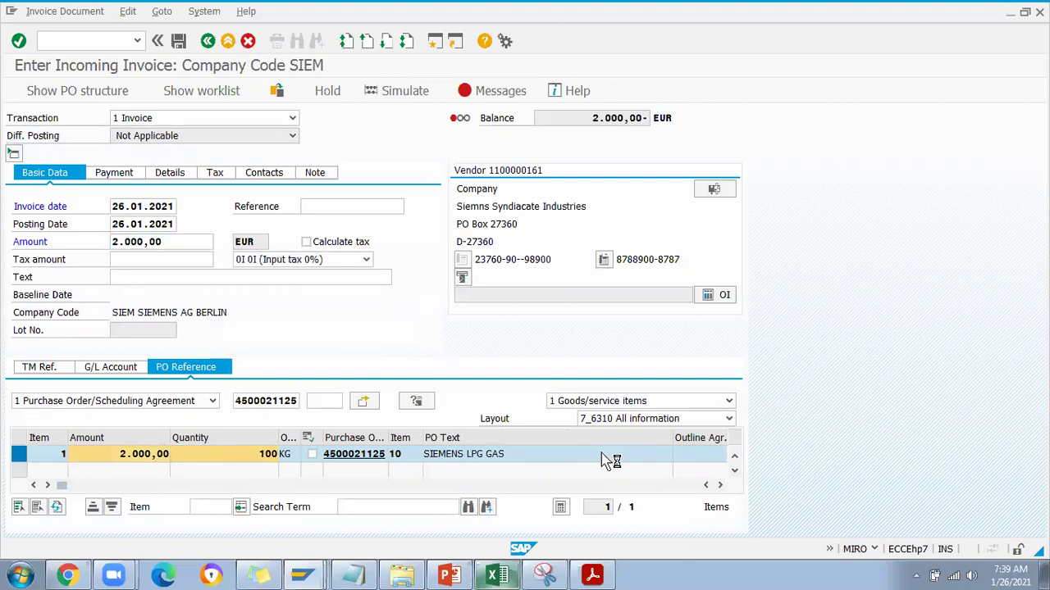
Step: Set the tax code of the SIEMENS LPG GAS invoice item to 0I (Input tax 0%)
left_click(718, 486)
left_click(718, 486)
left_click(718, 486)
left_click(718, 485)
left_click(718, 485)
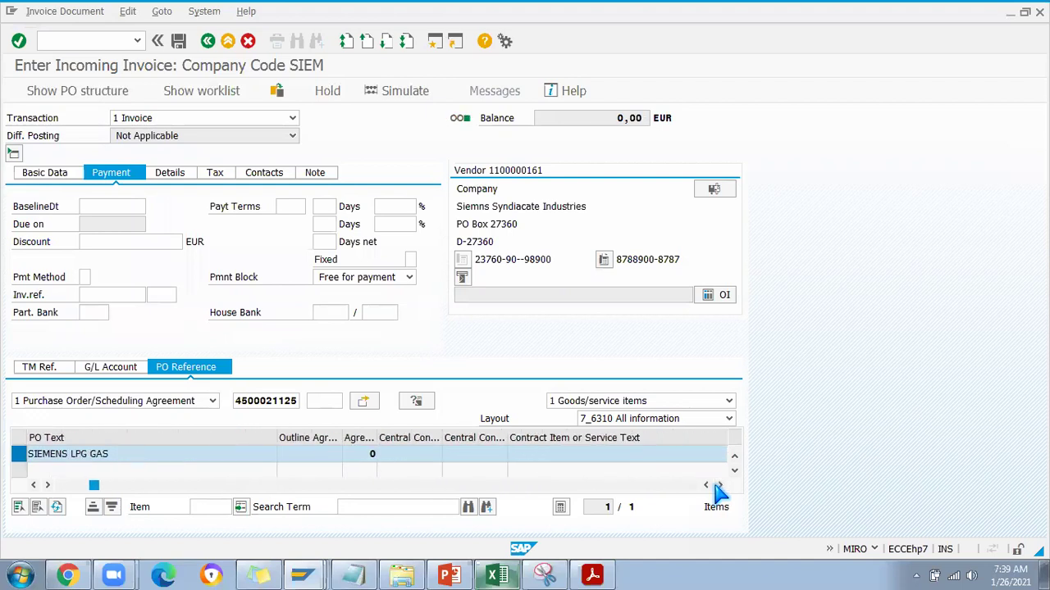
left_click(718, 486)
left_click(718, 486)
left_click(658, 454)
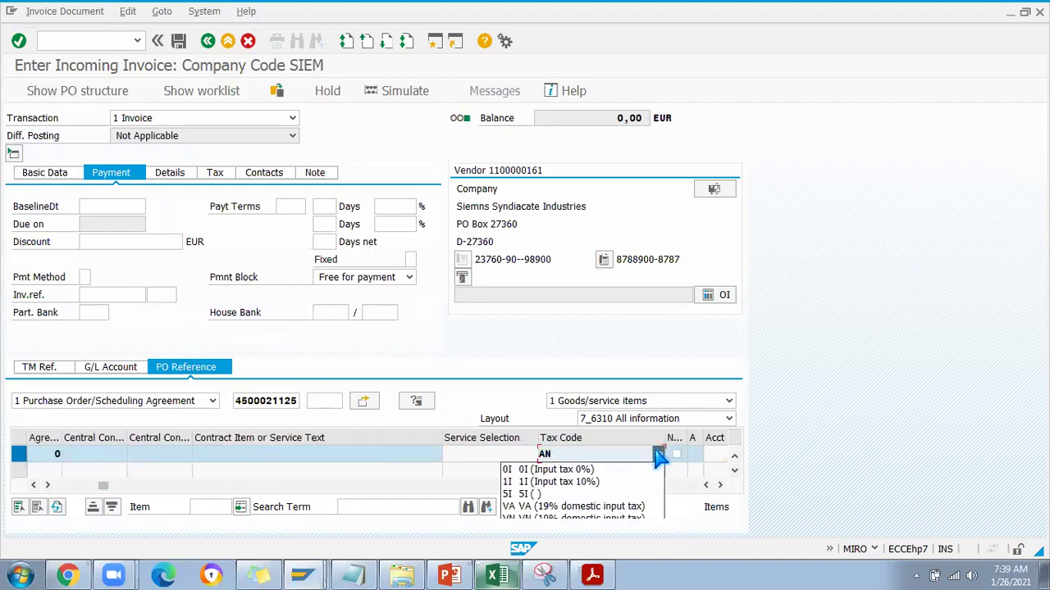
left_click(566, 471)
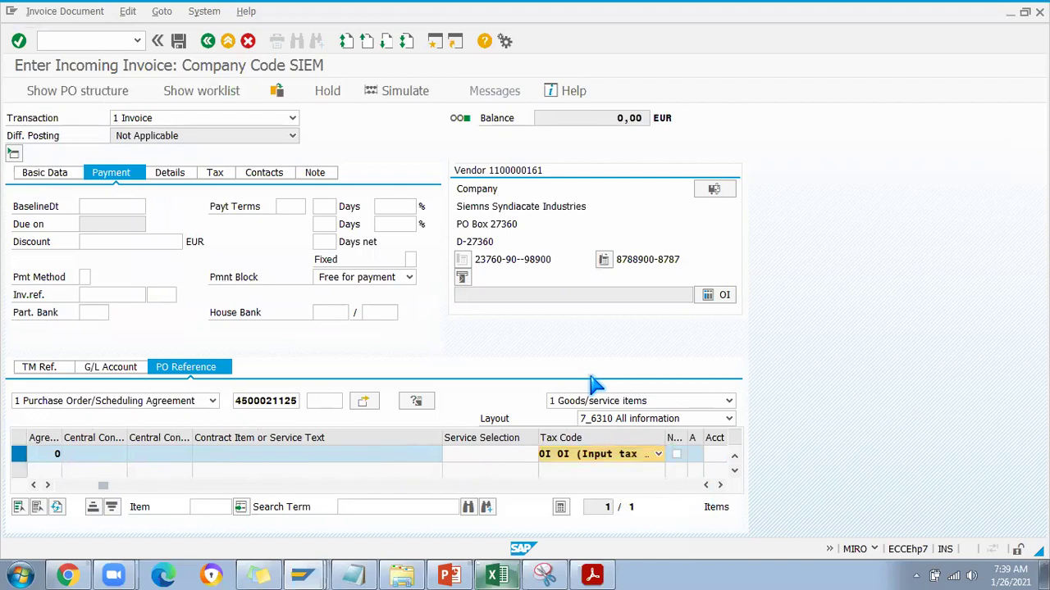
key("Return")
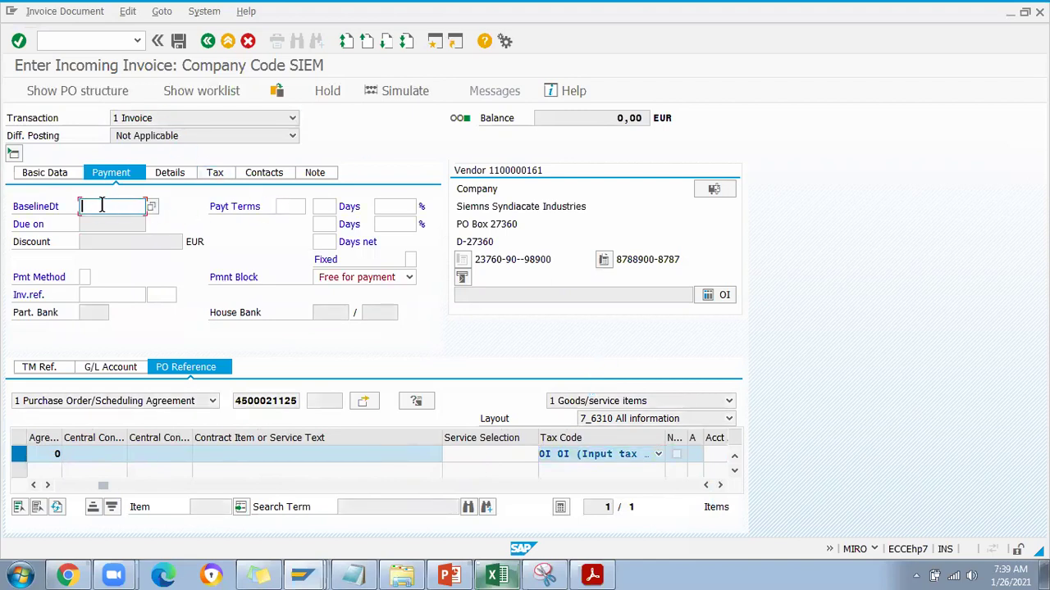
Step: Set the payment baseline date to 26.01.2021 and return to the invoice's basic data
left_click(151, 207)
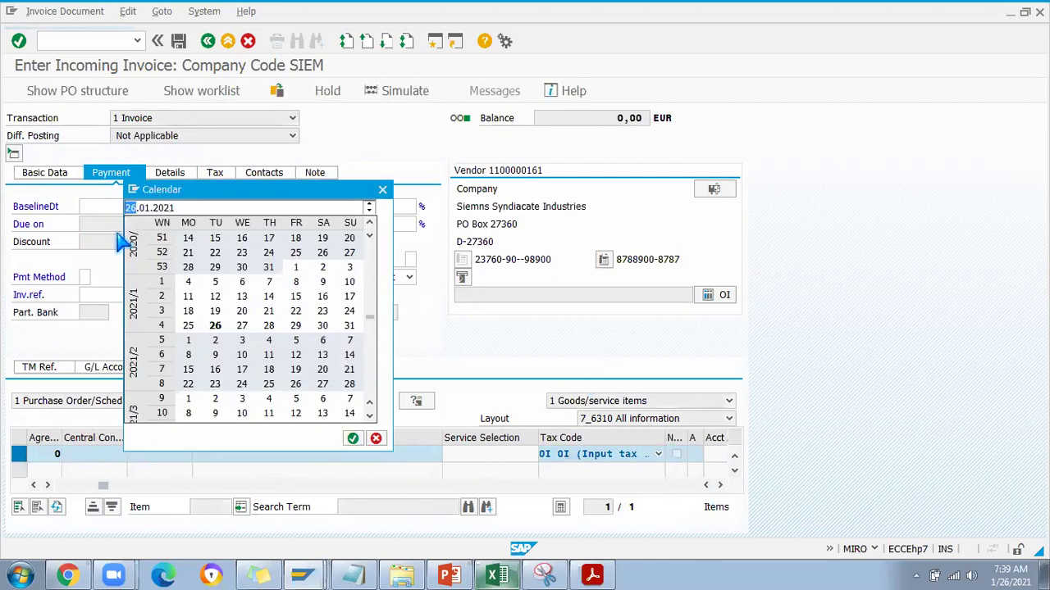
double_click(218, 322)
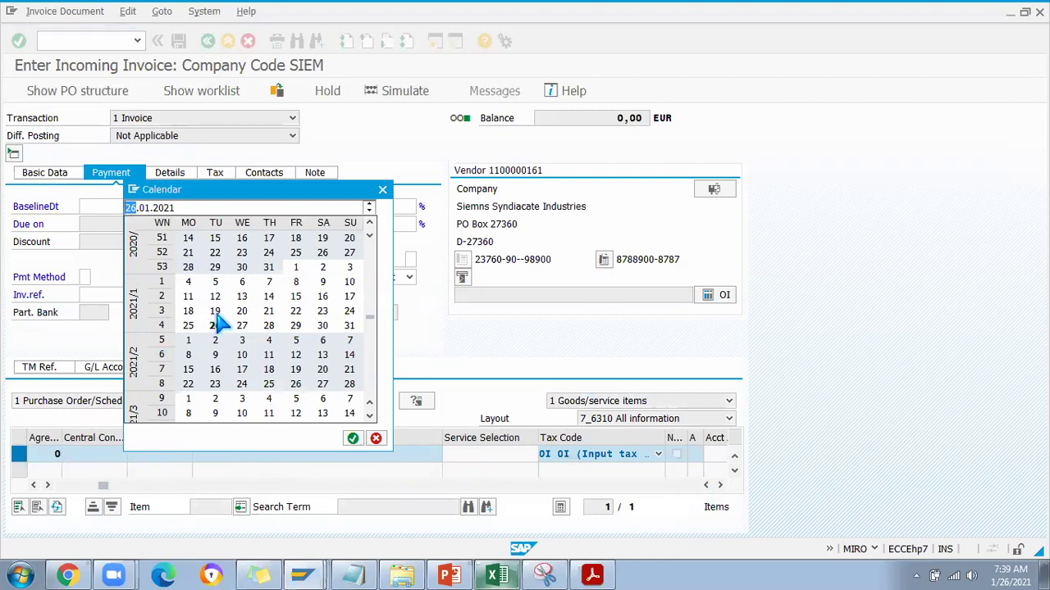
left_click(44, 176)
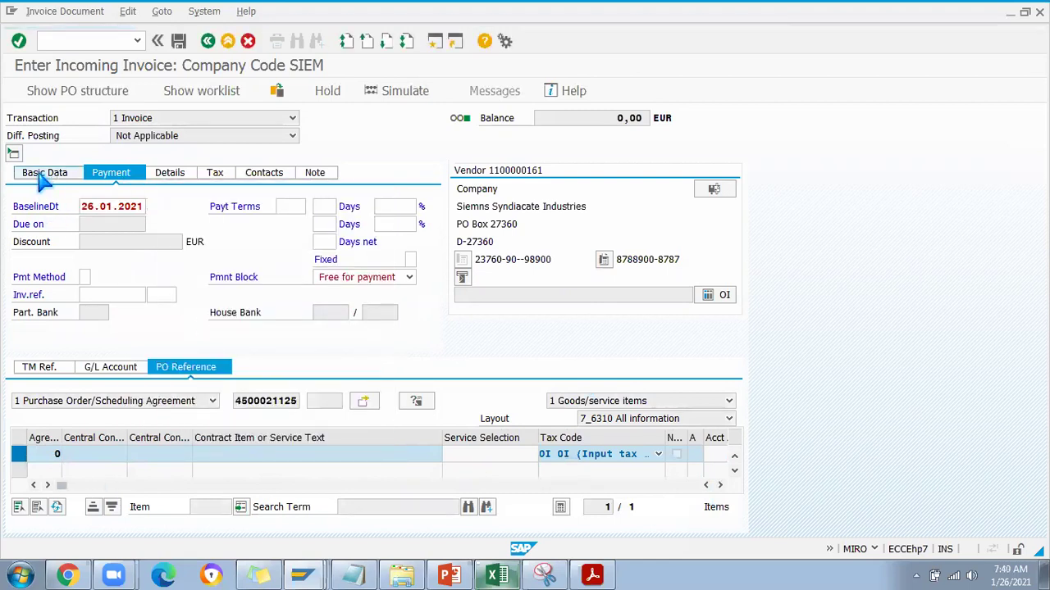
left_click(336, 208)
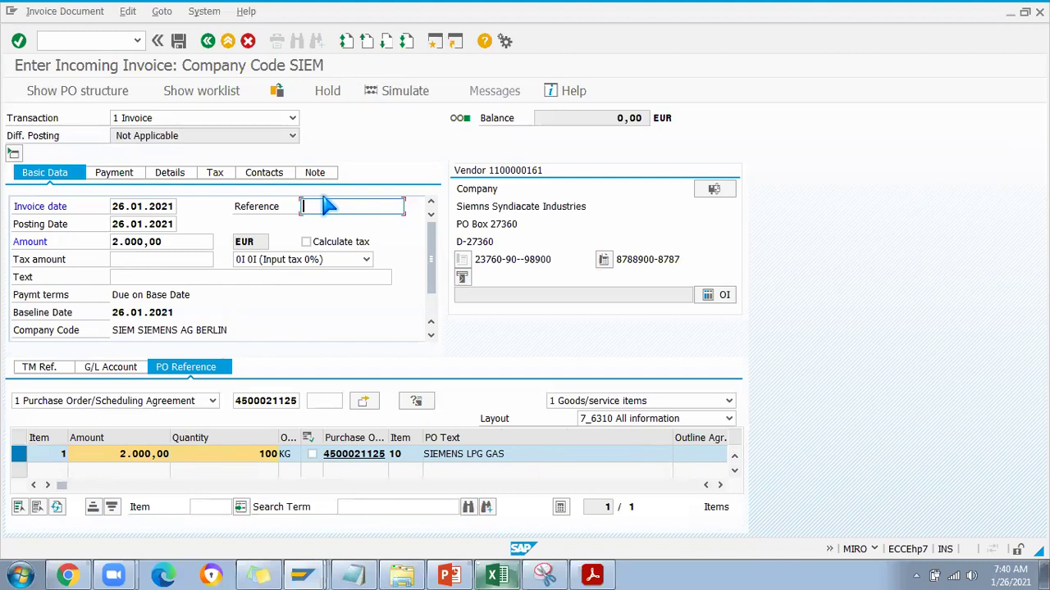
Step: Simulate the invoice, widen the account type column and examine the vendor and GR/IR posting lines
left_click(402, 92)
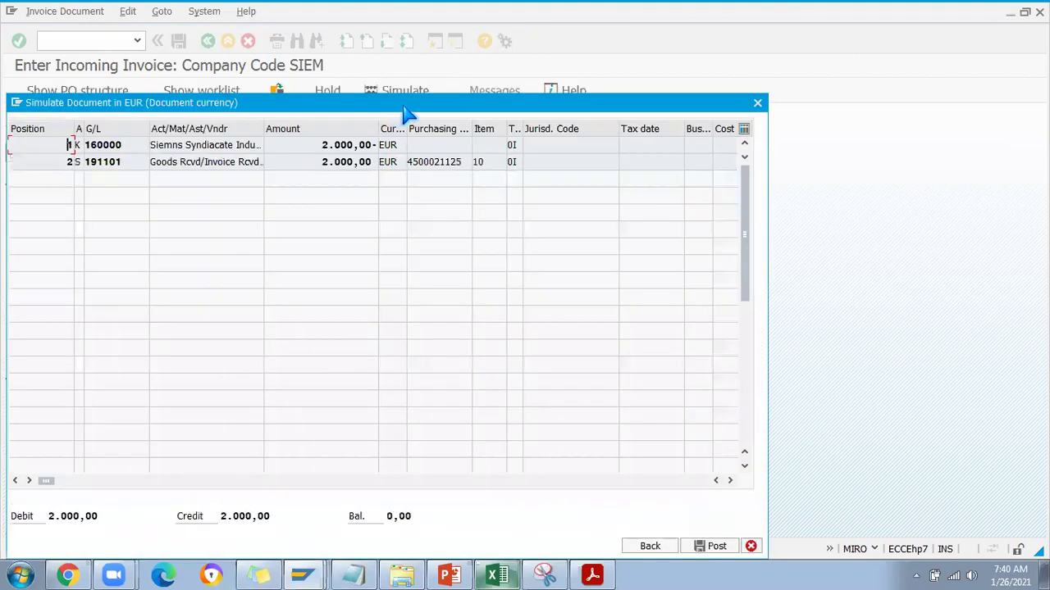
left_click_drag(407, 114, 485, 94)
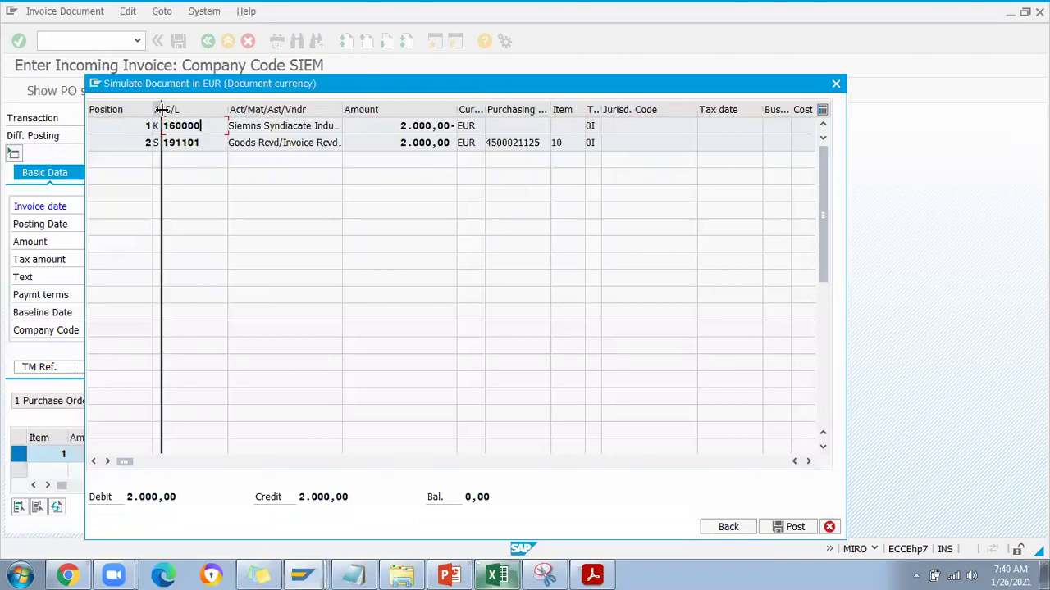
left_click_drag(184, 121, 187, 122)
left_click(240, 122)
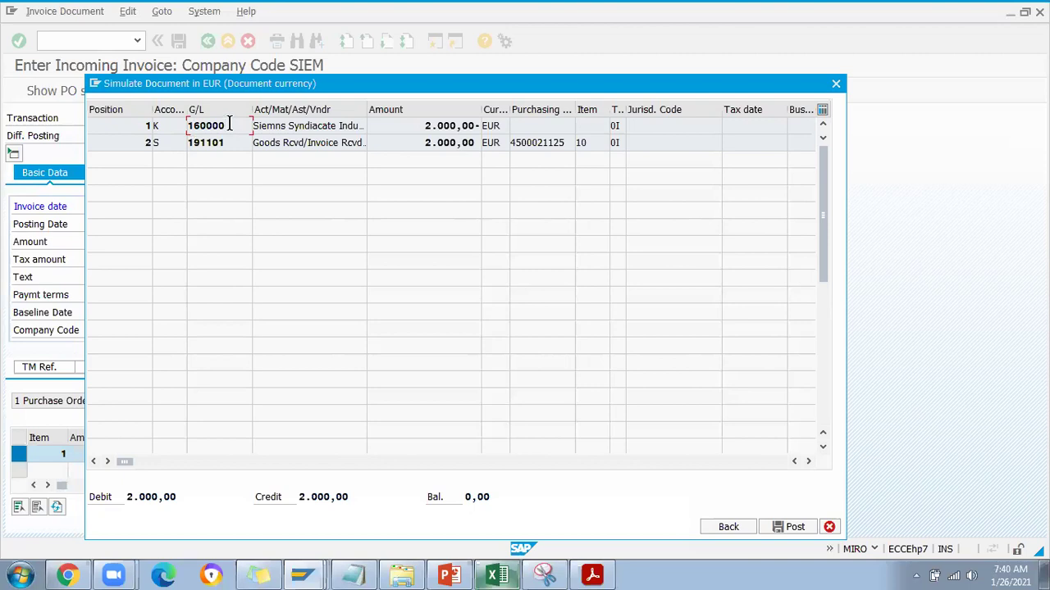
left_click(423, 125)
left_click(474, 145)
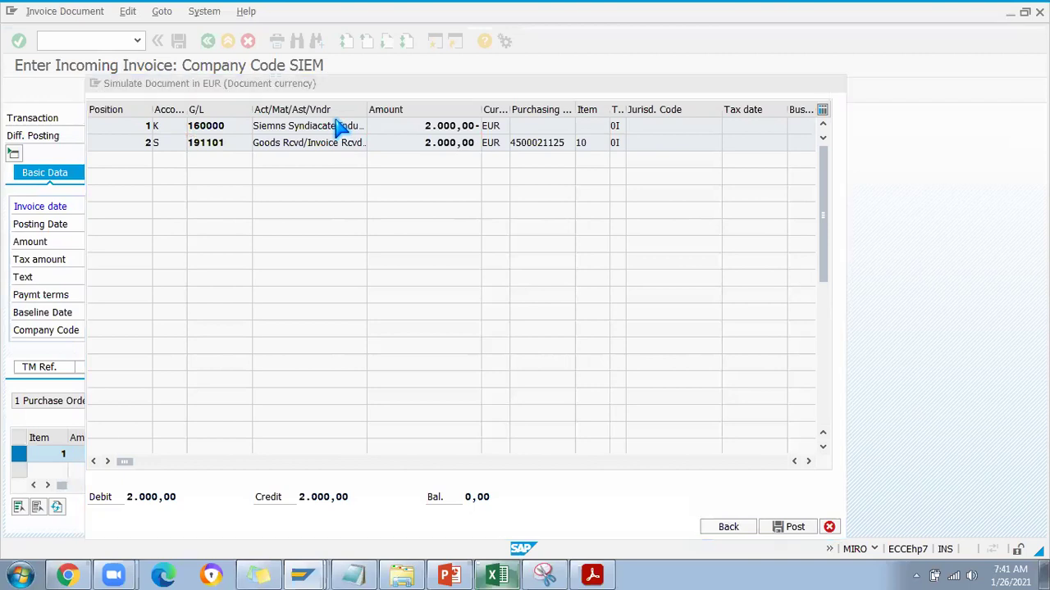
Step: Post the invoice and display the posted invoice document with transaction MIR4
left_click(178, 41)
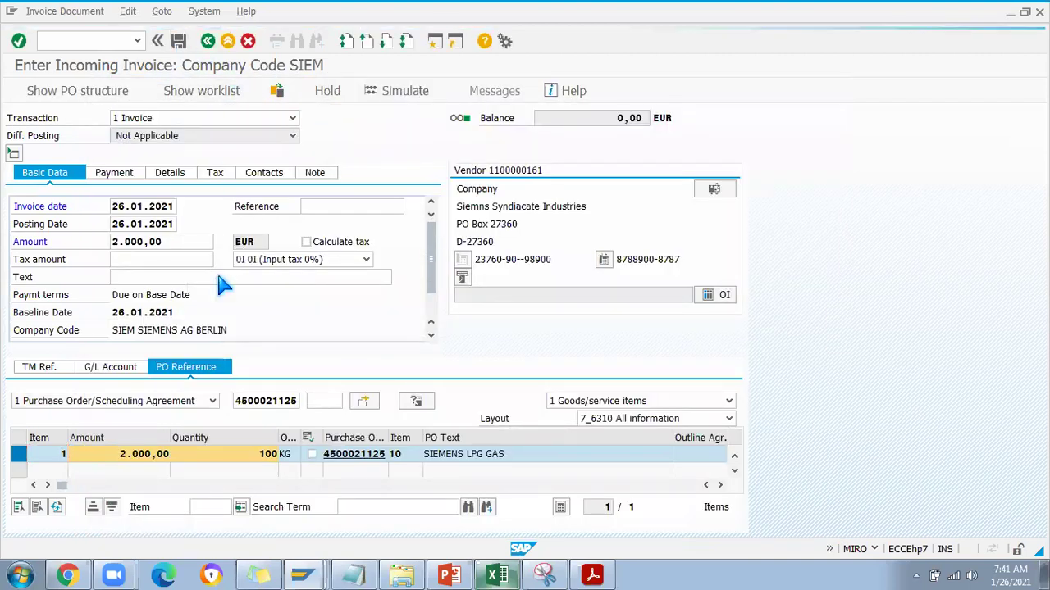
left_click(62, 42)
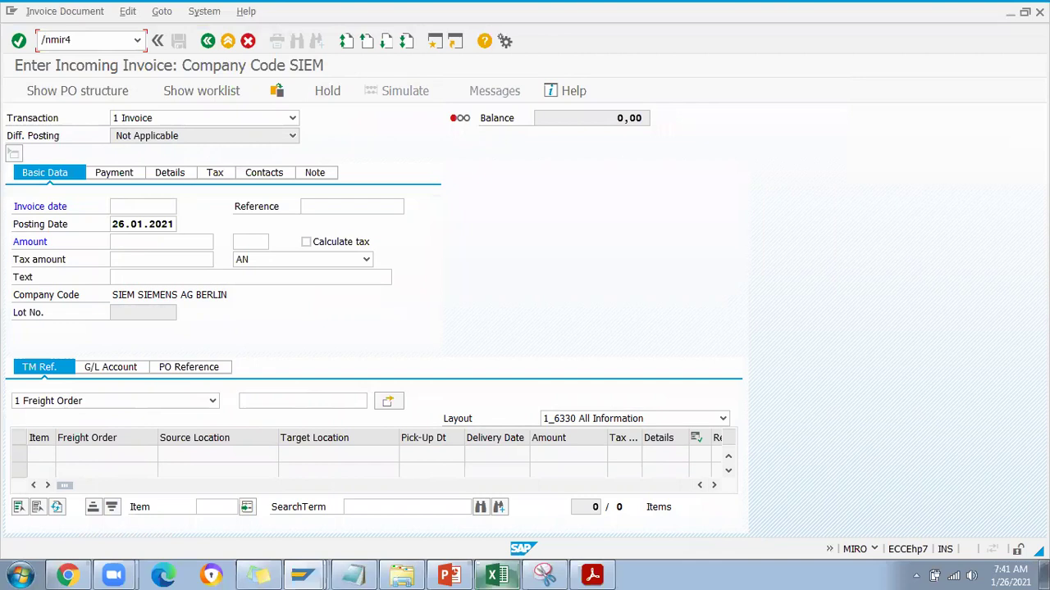
key("Return")
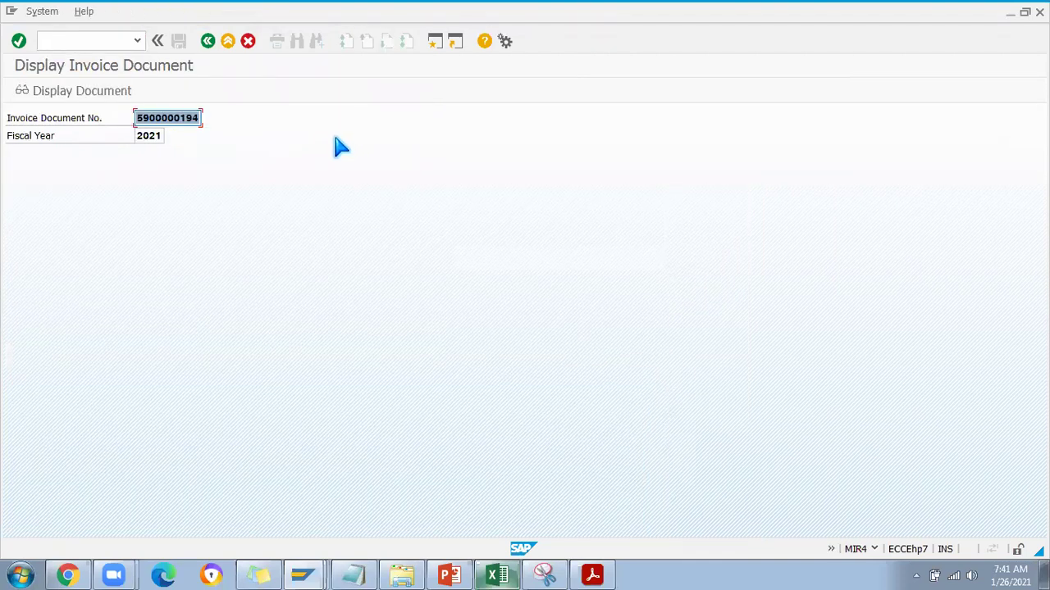
key("Return")
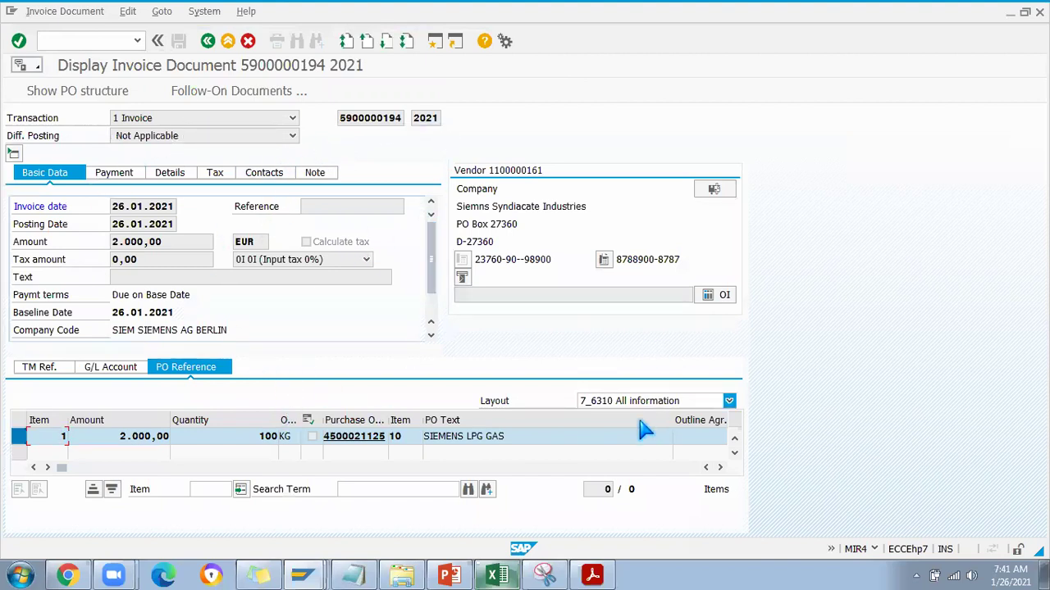
Step: Display the purchase order with ME23N and open the LPG gas item's purchase order history
left_click(82, 41)
type("/nme23n")
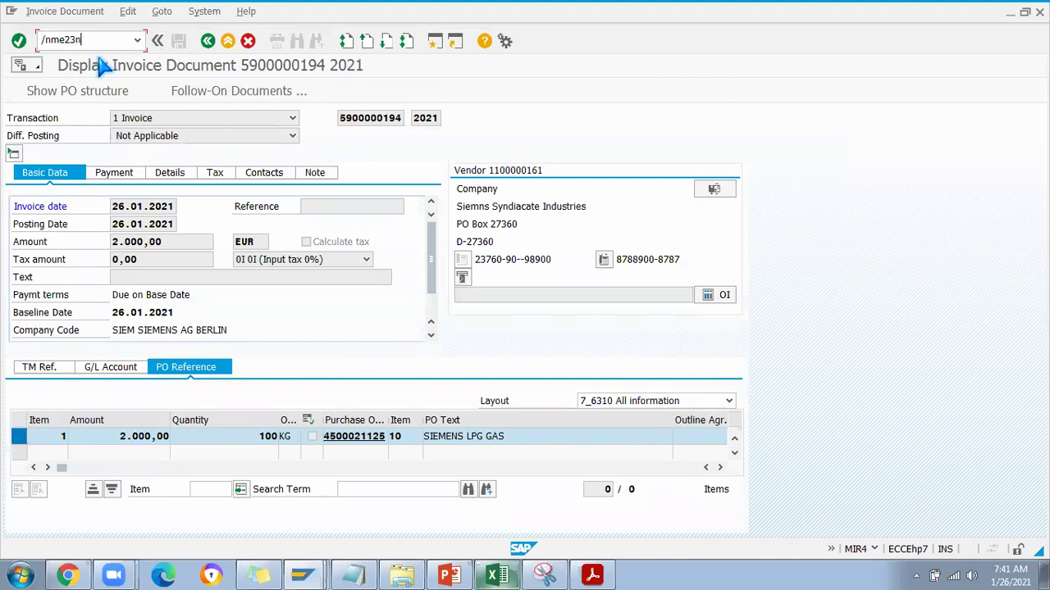
key("Return")
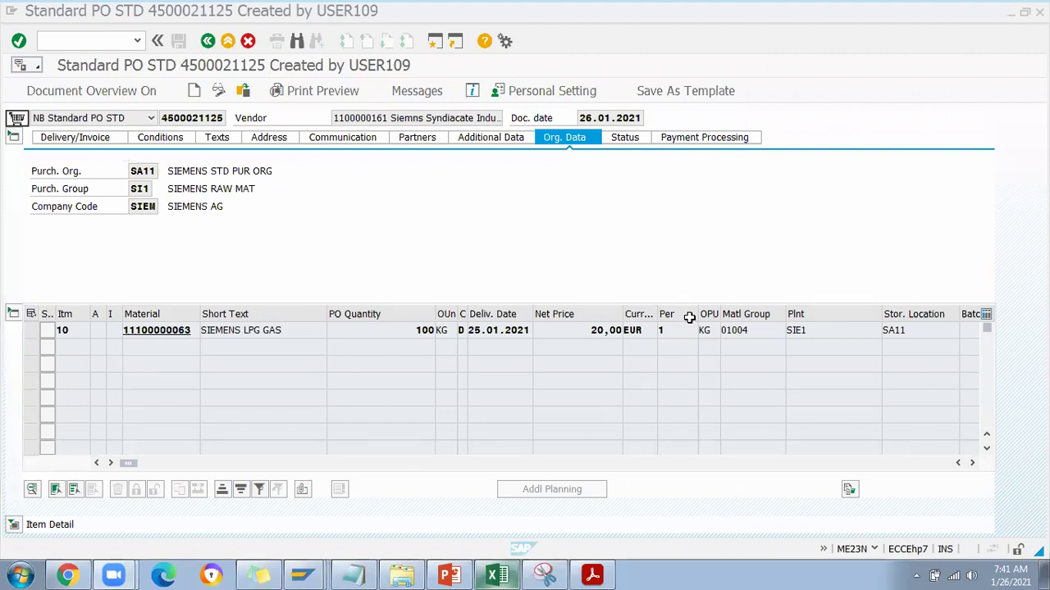
left_click(14, 526)
left_click(578, 298)
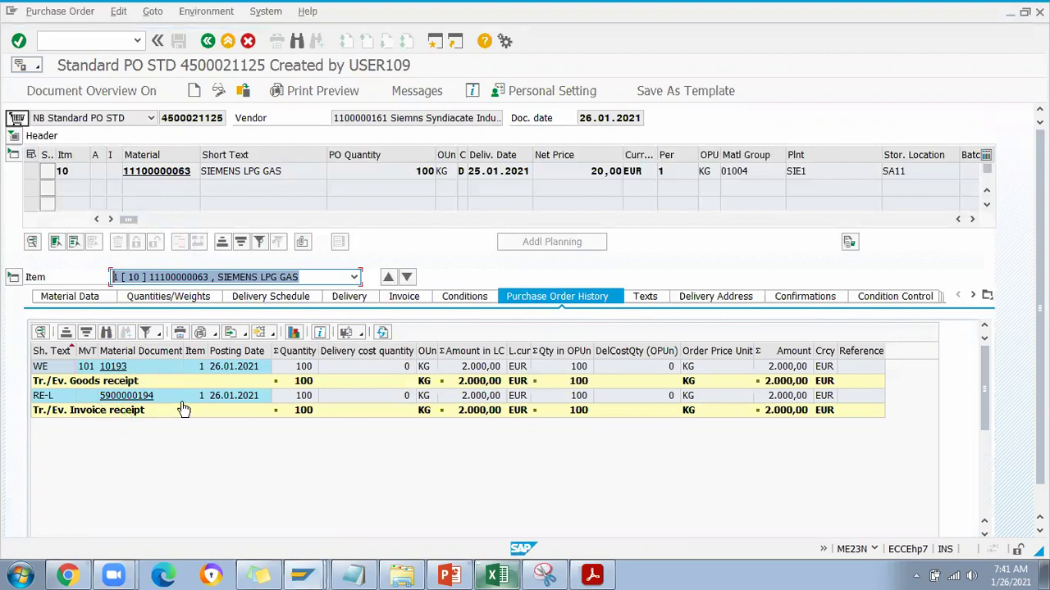
left_click(71, 40)
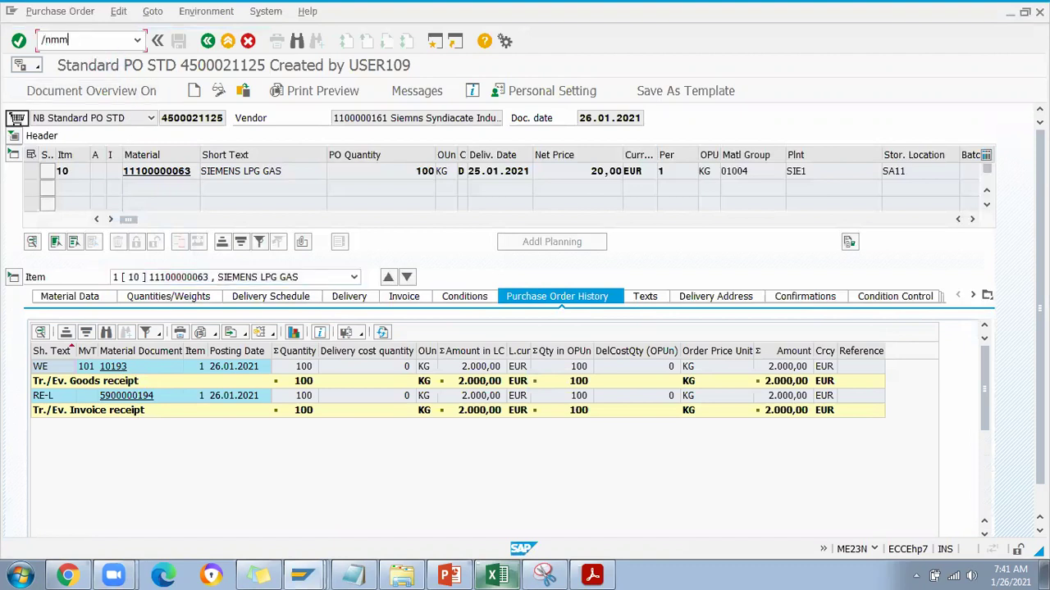
type("/nmmbe")
key("Return")
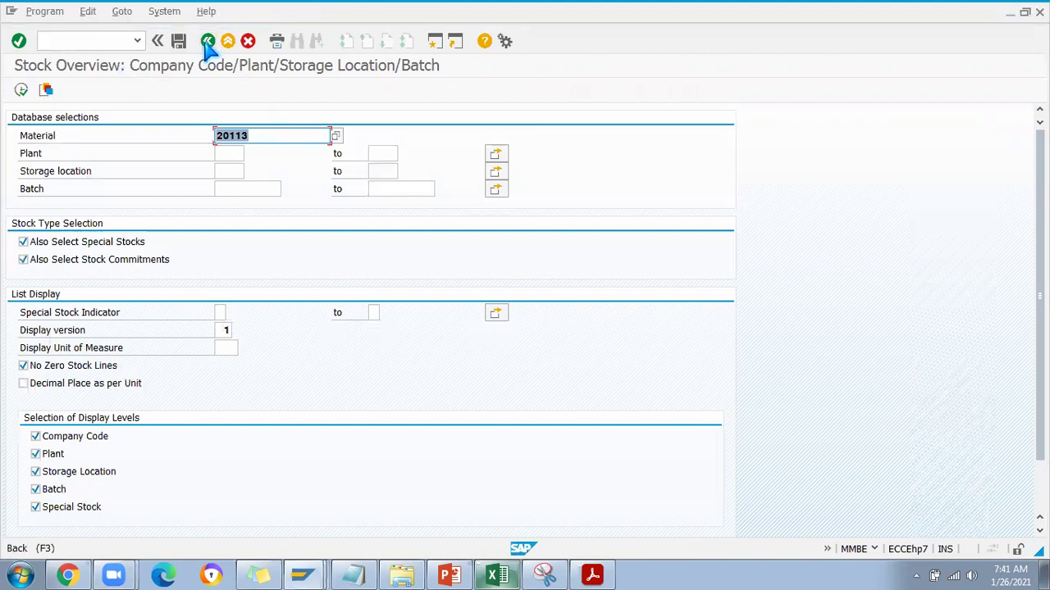
left_click(209, 41)
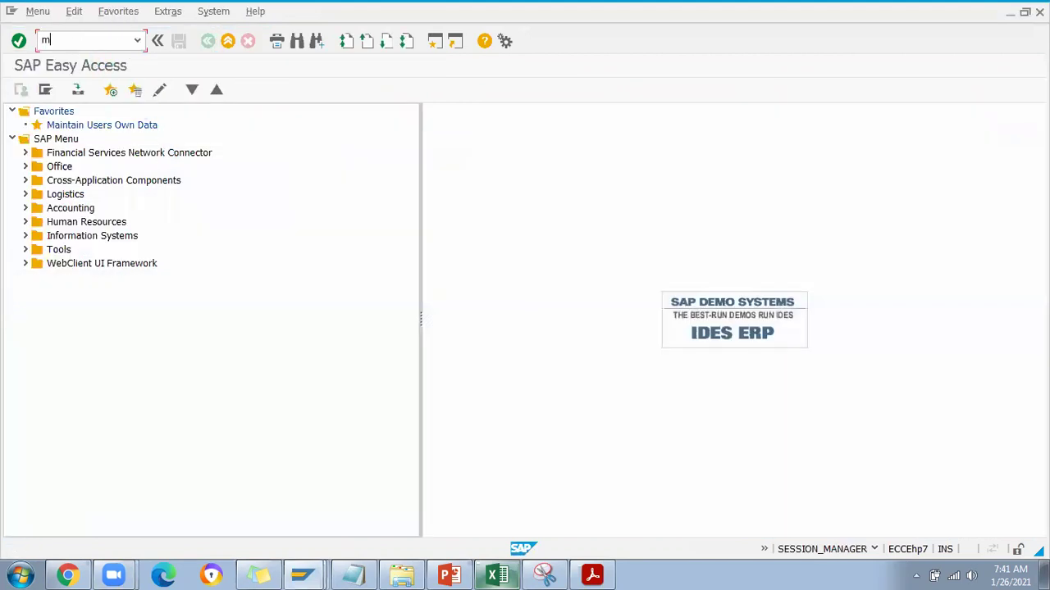
Step: Display the purchase order with ME23N, open the SIEMENS LPG GAS material and view its stock overview
type("me23n")
key("Return")
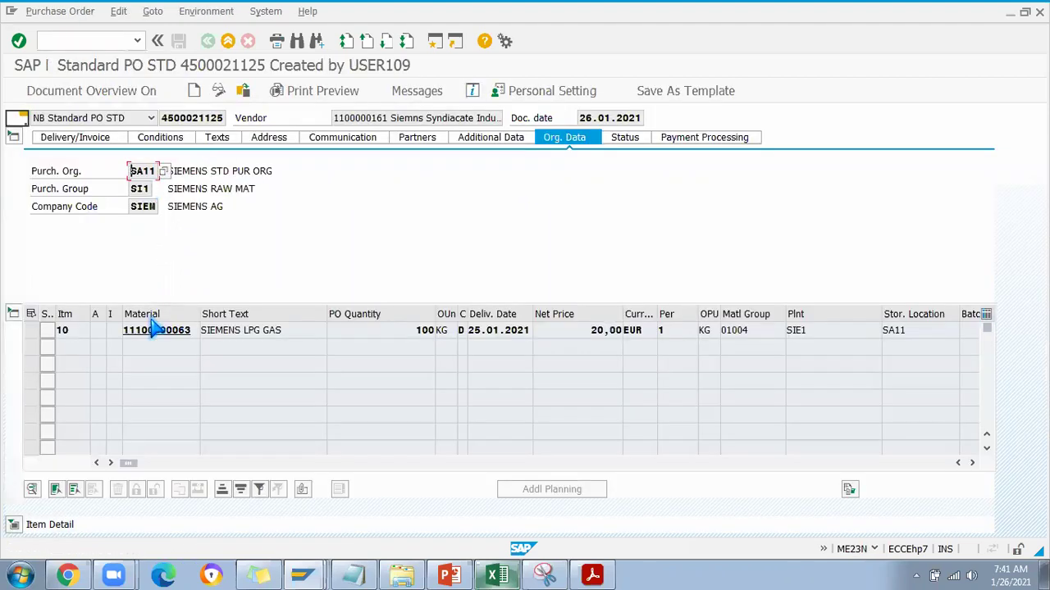
left_click(154, 332)
double_click(154, 332)
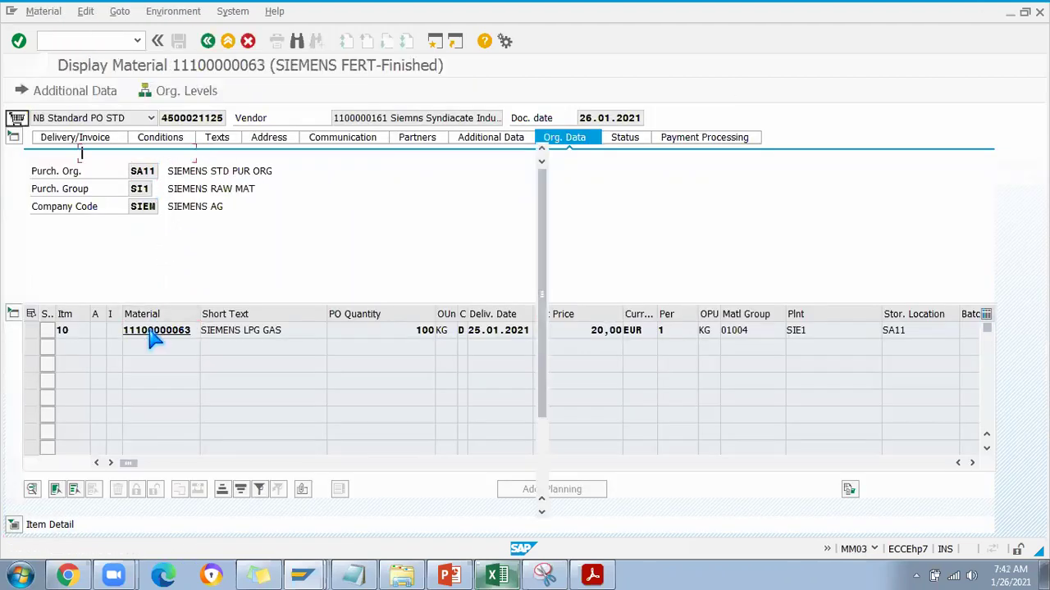
left_click(183, 15)
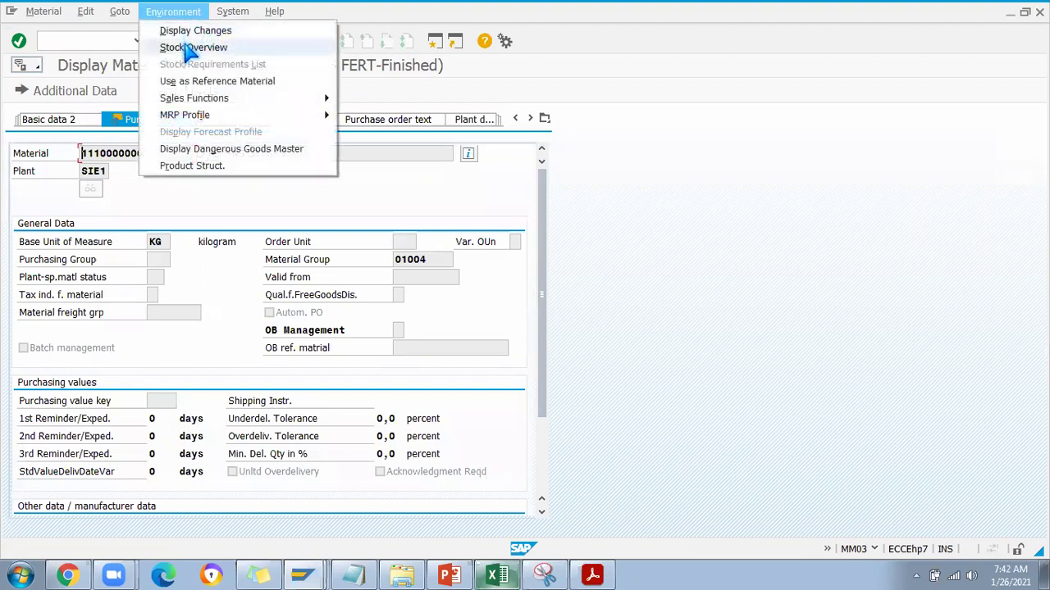
left_click(169, 46)
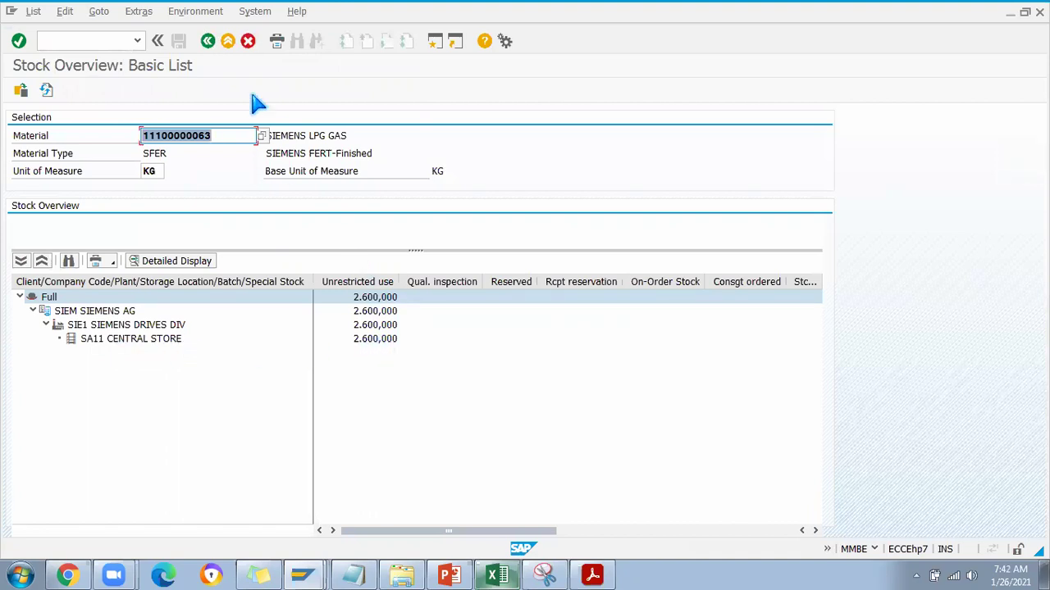
Step: Return to the purchase order and open the goods receipt's material document from the purchase order history
left_click(210, 42)
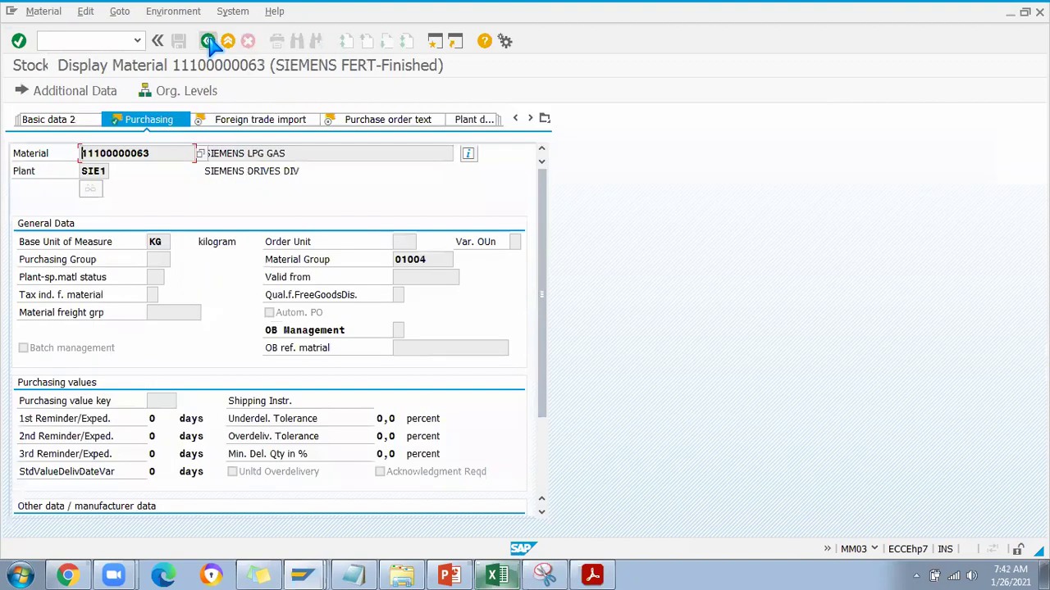
left_click(209, 42)
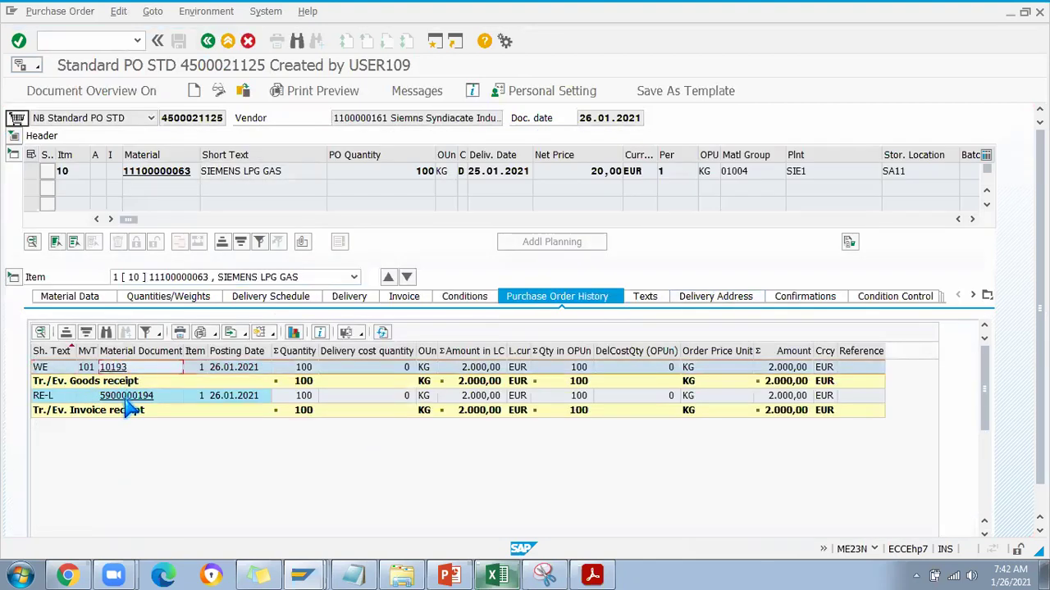
left_click(127, 408)
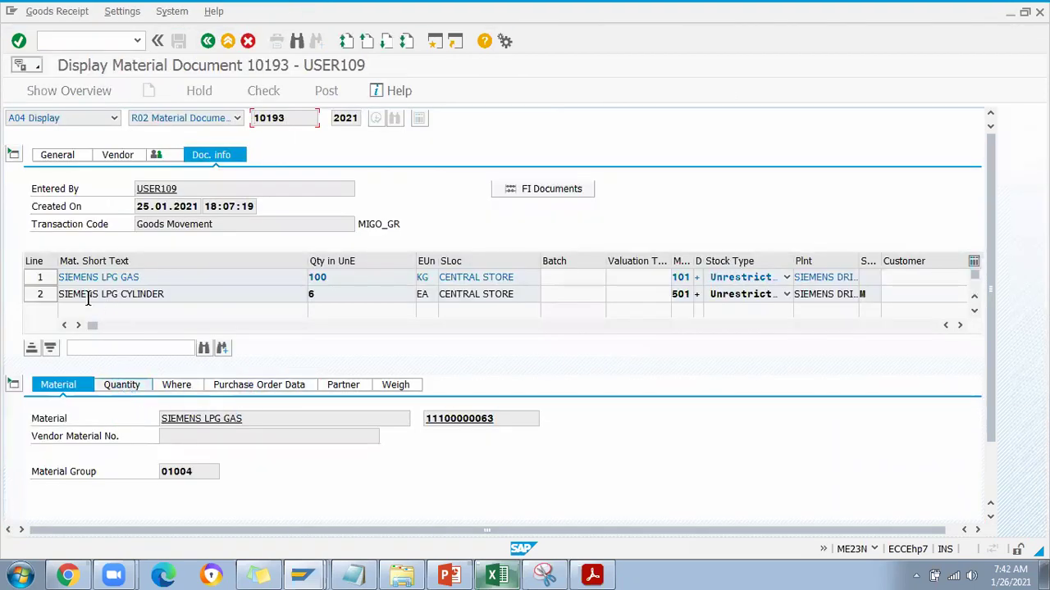
Step: Open the SIEMENS LPG CYLINDER material from line 2 of the material document and view its stock overview
left_click(52, 298)
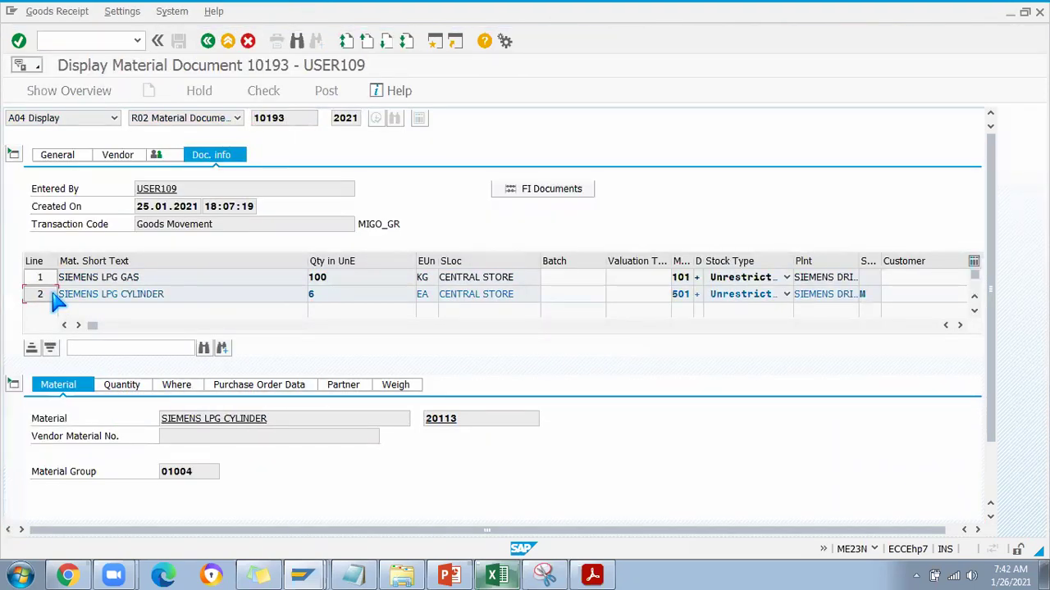
double_click(443, 420)
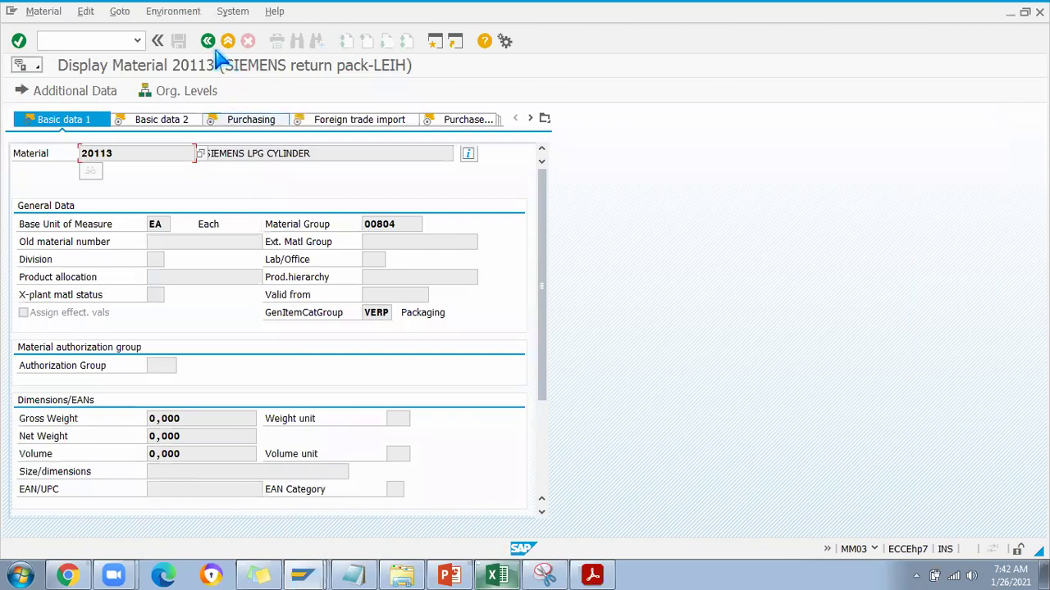
left_click(172, 10)
left_click(225, 63)
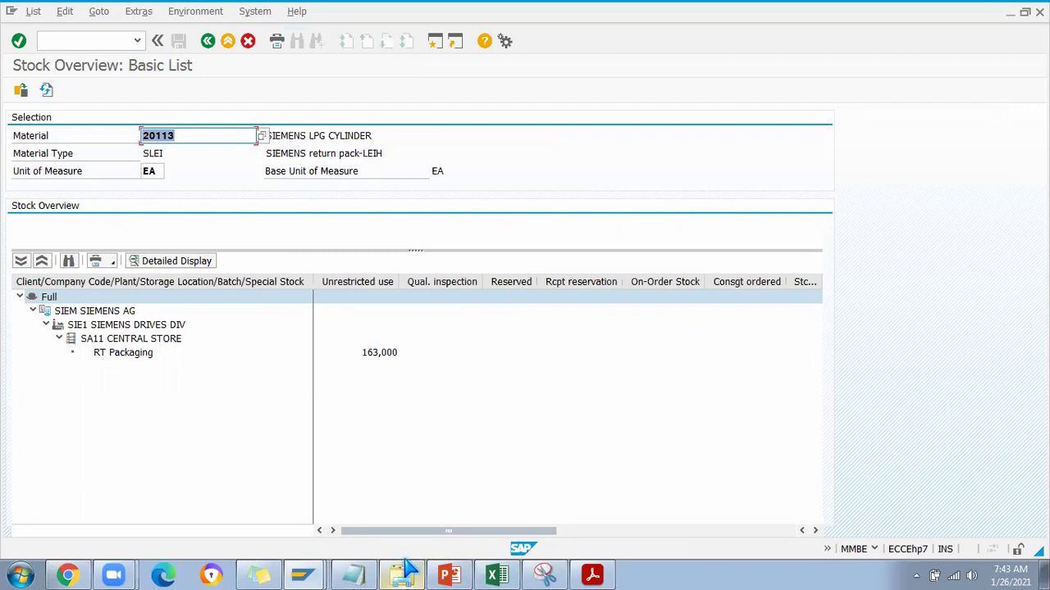
Step: Leave the cylinder's stock overview and display the purchase order with transaction ME23N
left_click(49, 42)
type("/n")
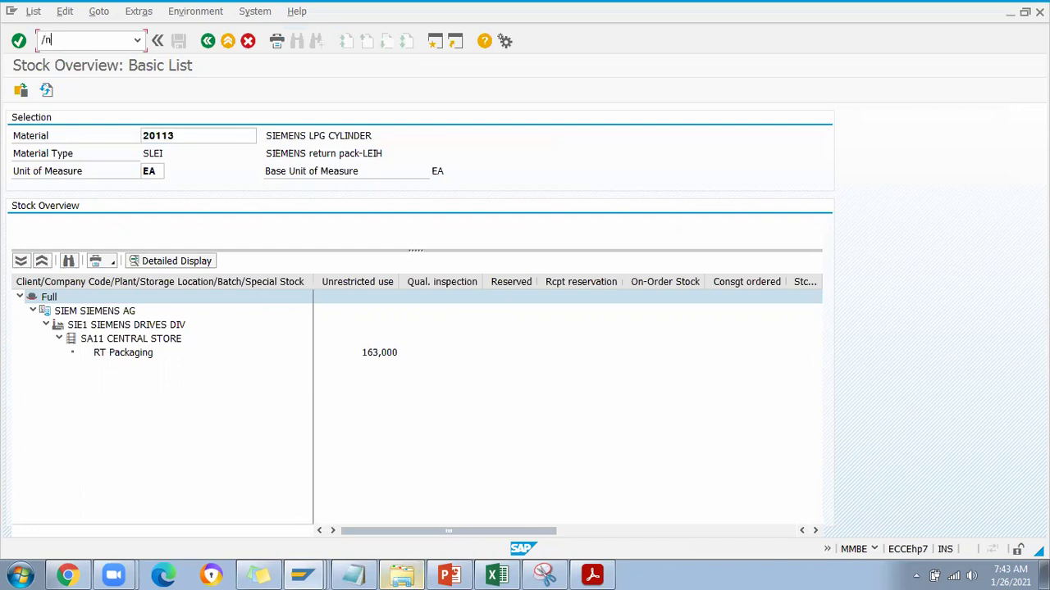
type("me23n")
key("Return")
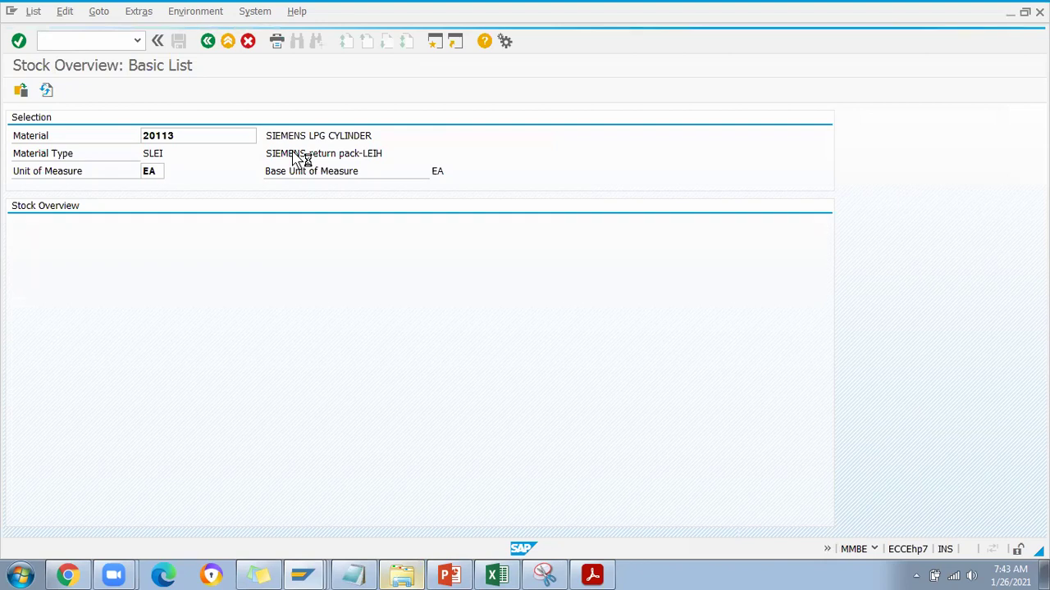
Step: Start an incoming invoice with transaction MIRO and set its invoice date to 26.01.2021
left_click(89, 41)
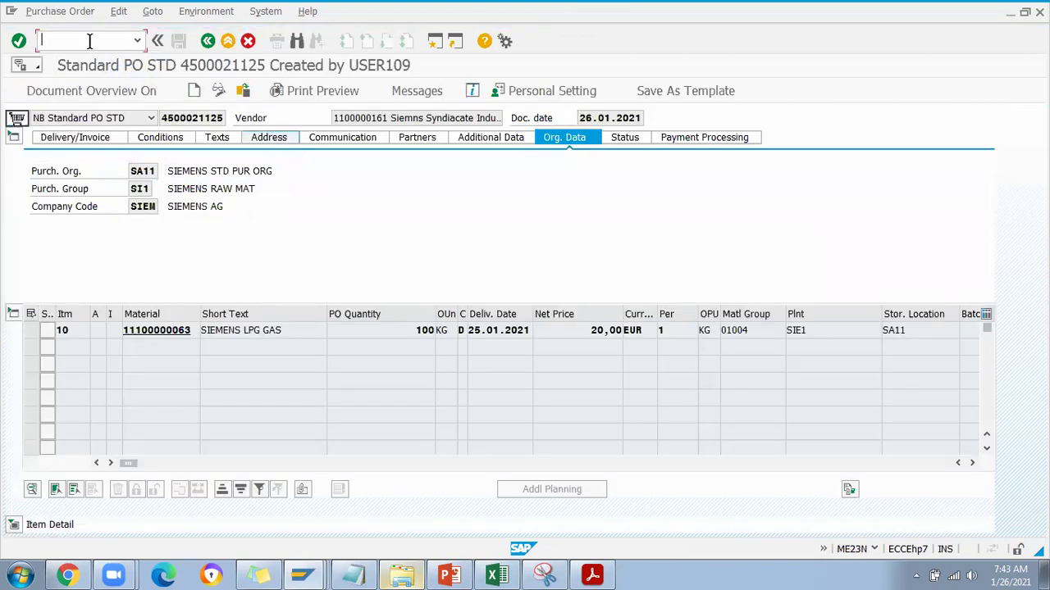
type("/nmiro")
key("Return")
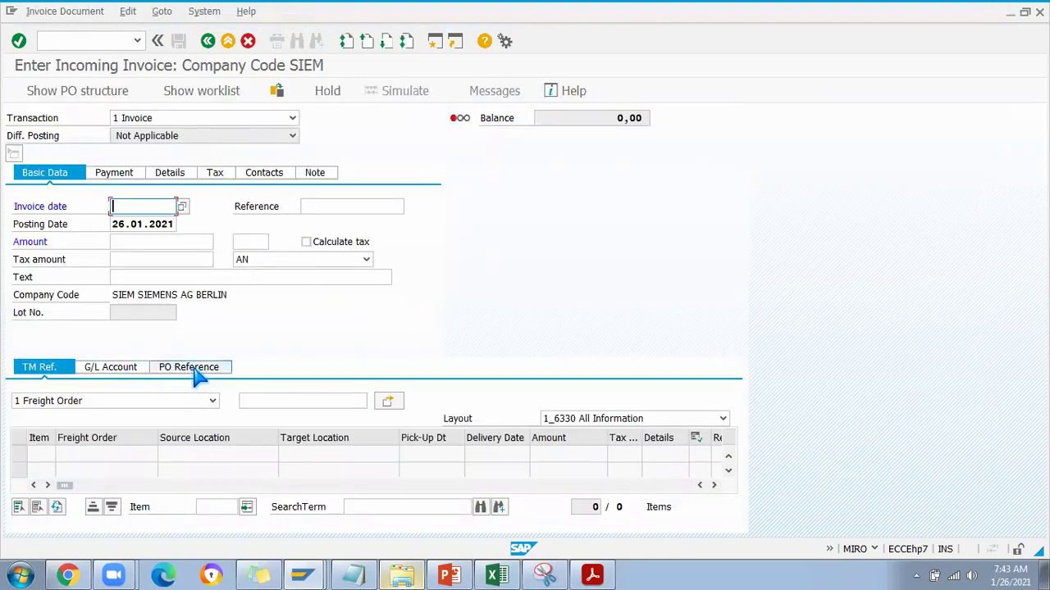
key("Return")
left_click(133, 210)
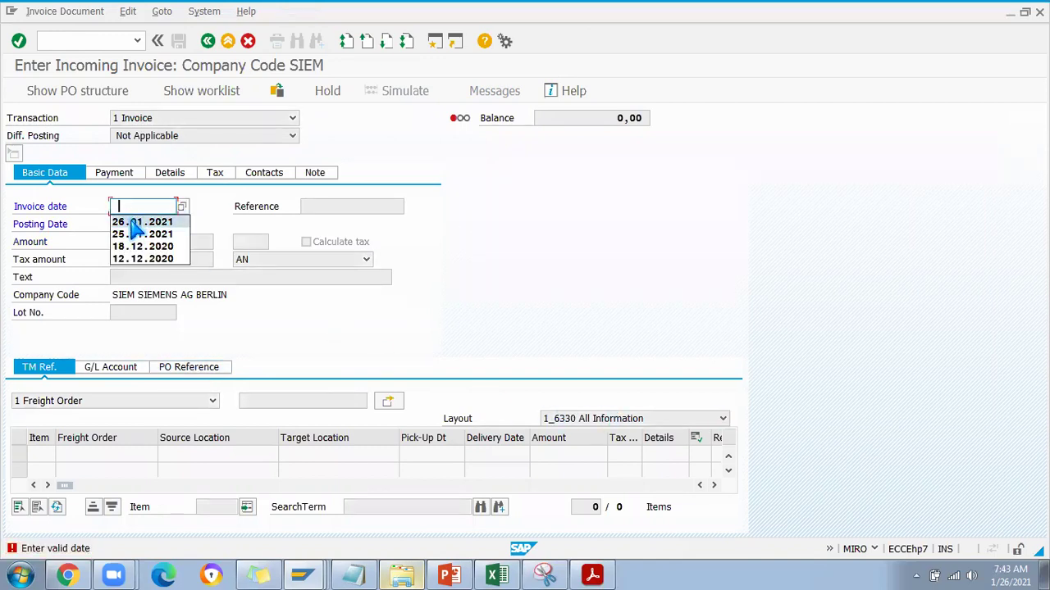
left_click(132, 222)
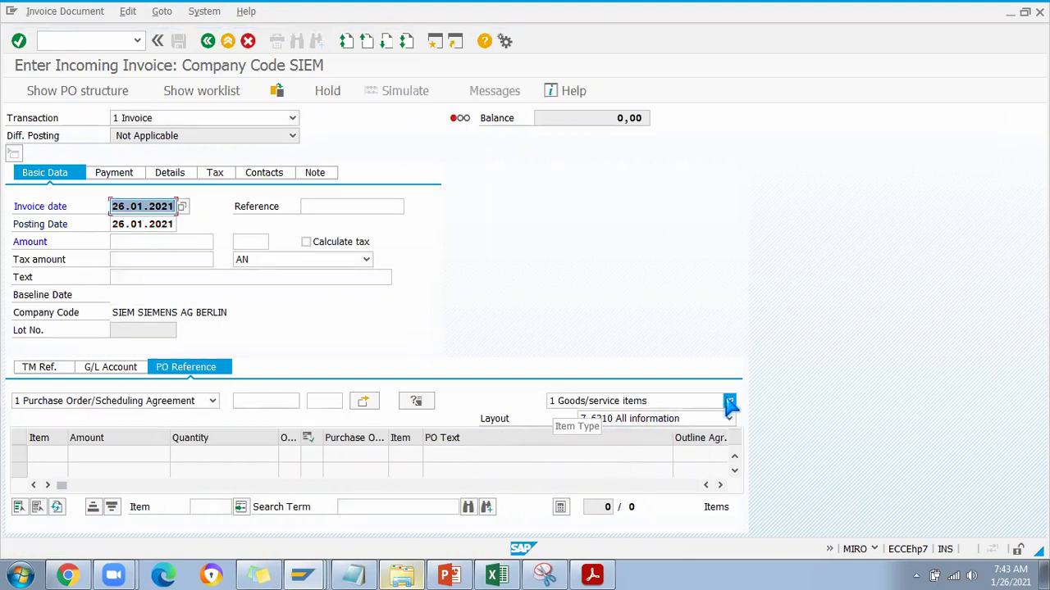
Step: Try the item type Goods/service items + planned delivery costs, and set the invoice reference to Planned delivery costs
left_click(729, 401)
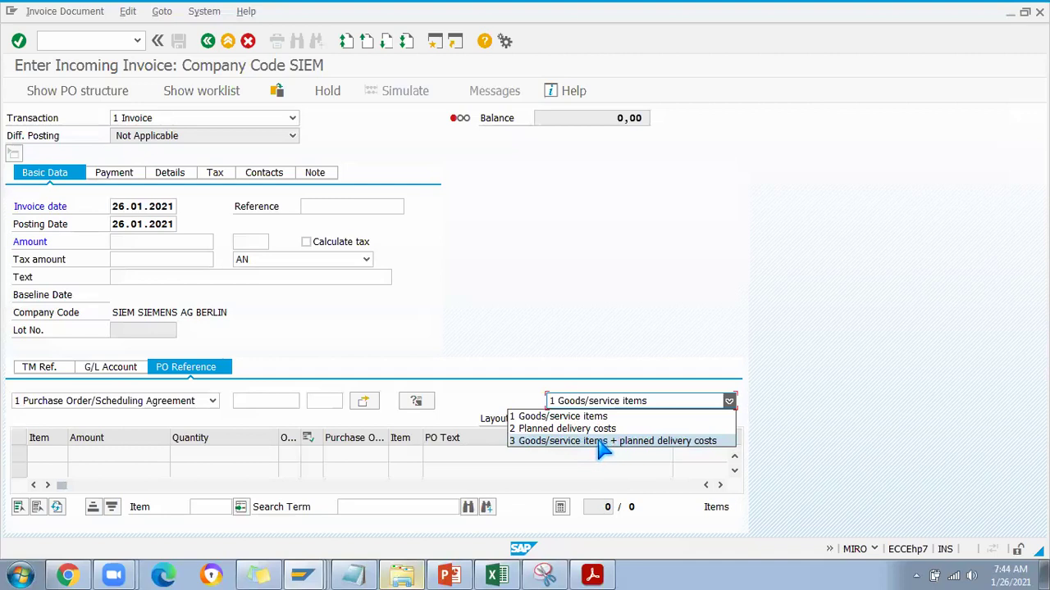
left_click(600, 441)
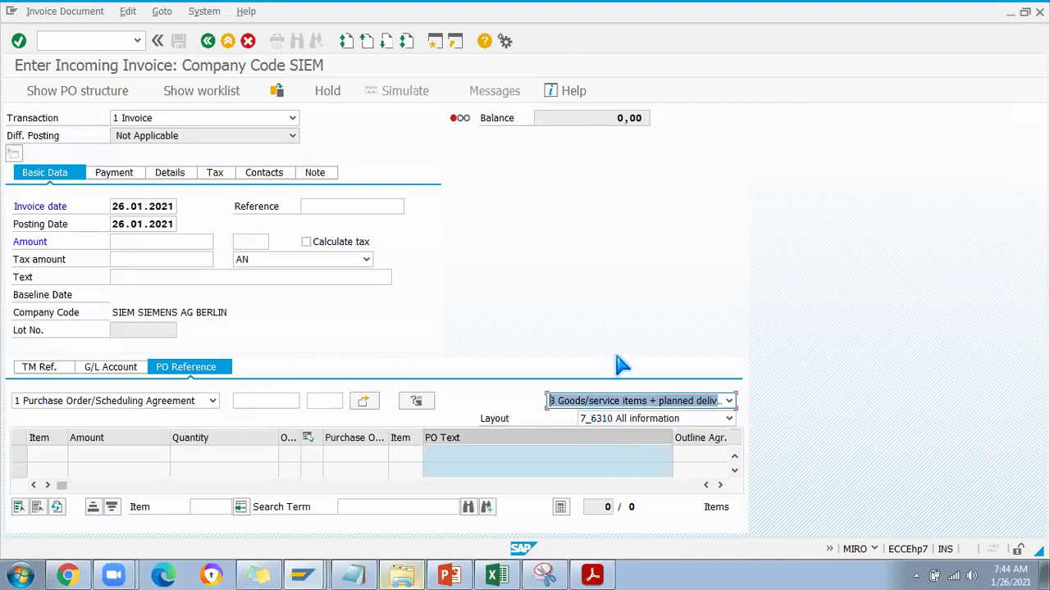
left_click(729, 402)
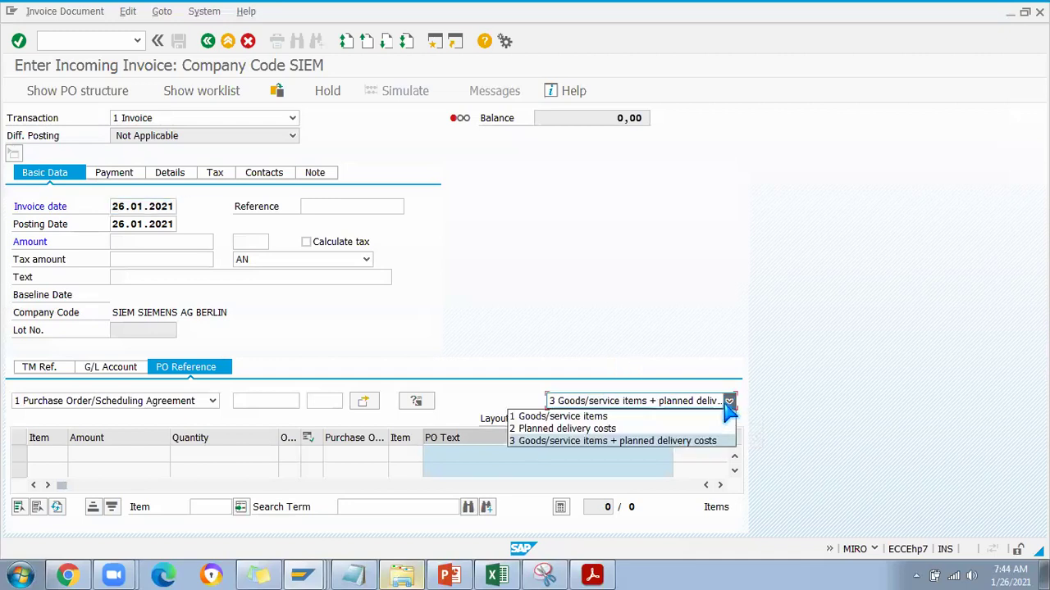
left_click(569, 429)
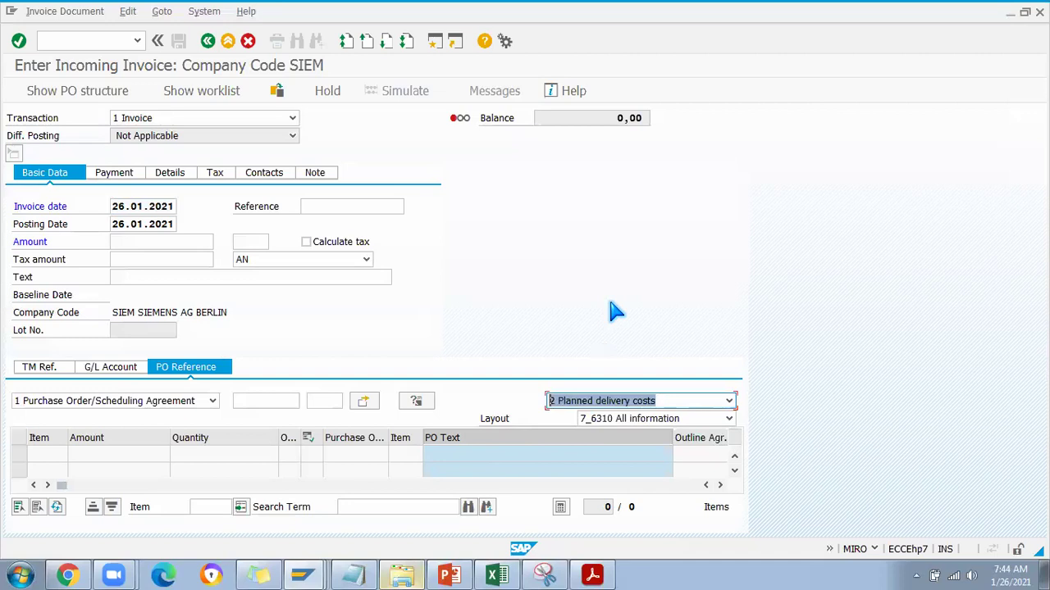
Step: Try to load the planned delivery costs into the invoice by referencing the LPG gas purchase order
left_click(255, 401)
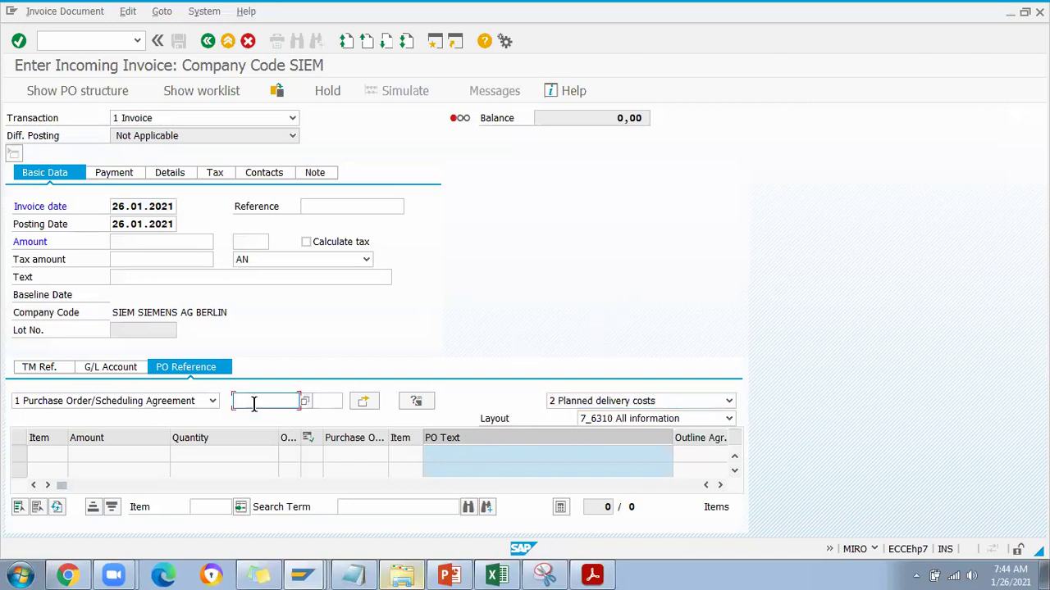
left_click(348, 359)
left_click(247, 401)
left_click(259, 416)
left_click(236, 406)
left_click(264, 417)
key("Return")
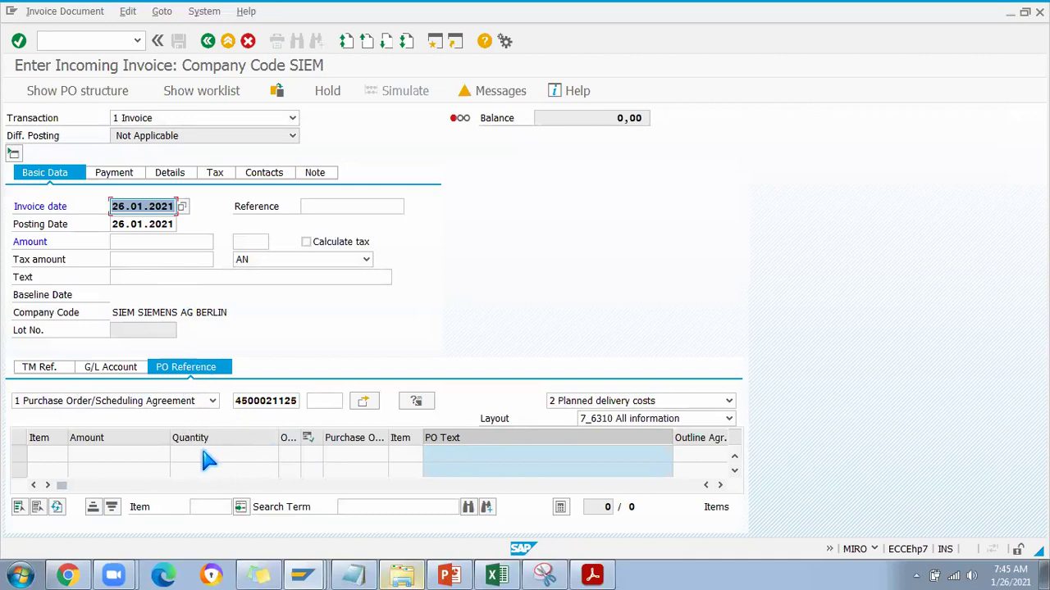
Step: Display the LPG gas purchase order with ME23N and expand its item detail to examine the pricing conditions
left_click_drag(233, 400, 300, 402)
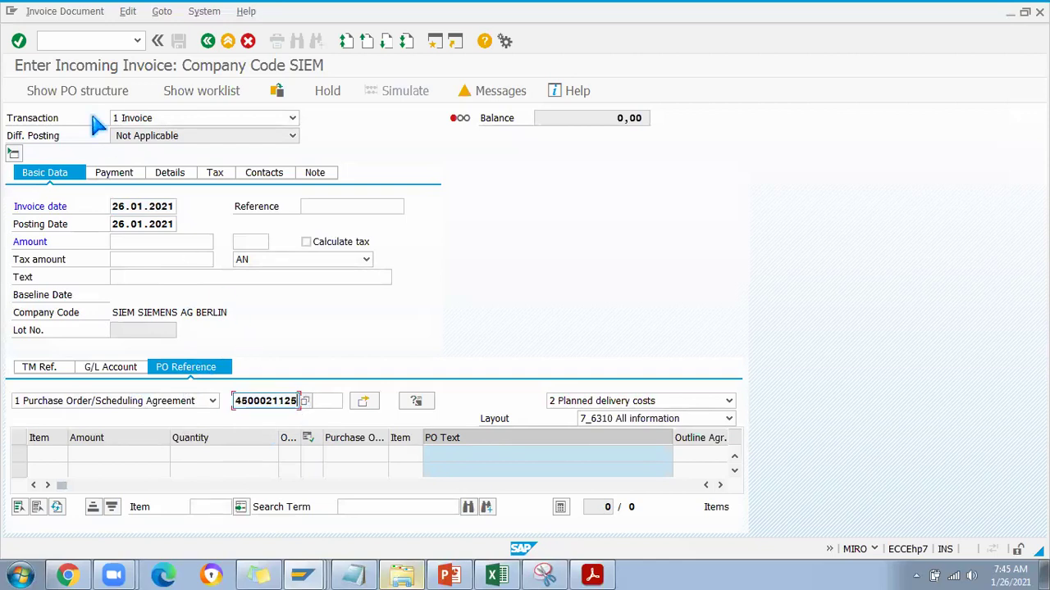
left_click(60, 41)
type("/nme23n")
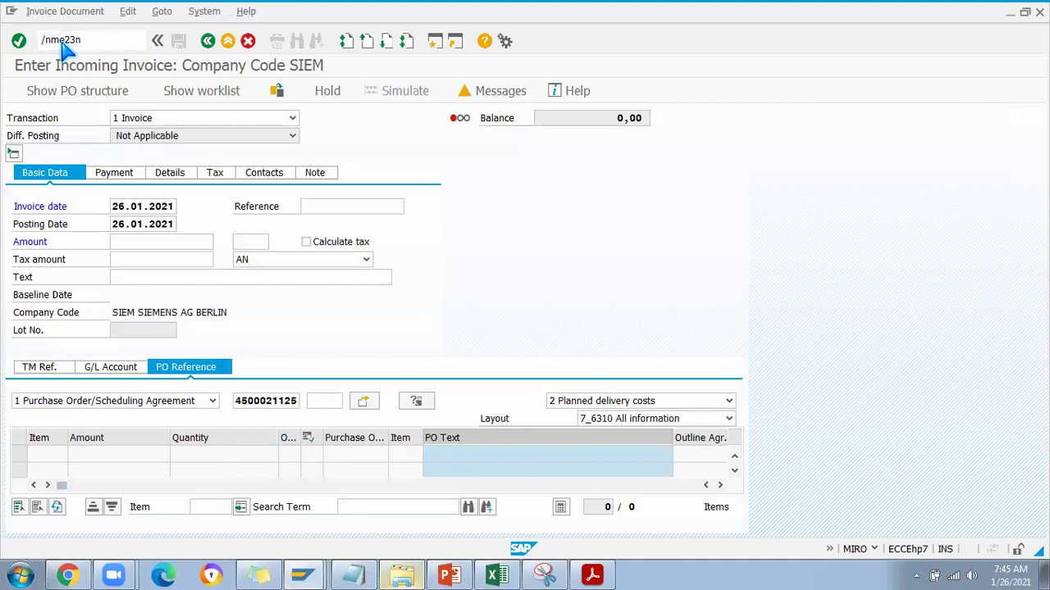
key("Return")
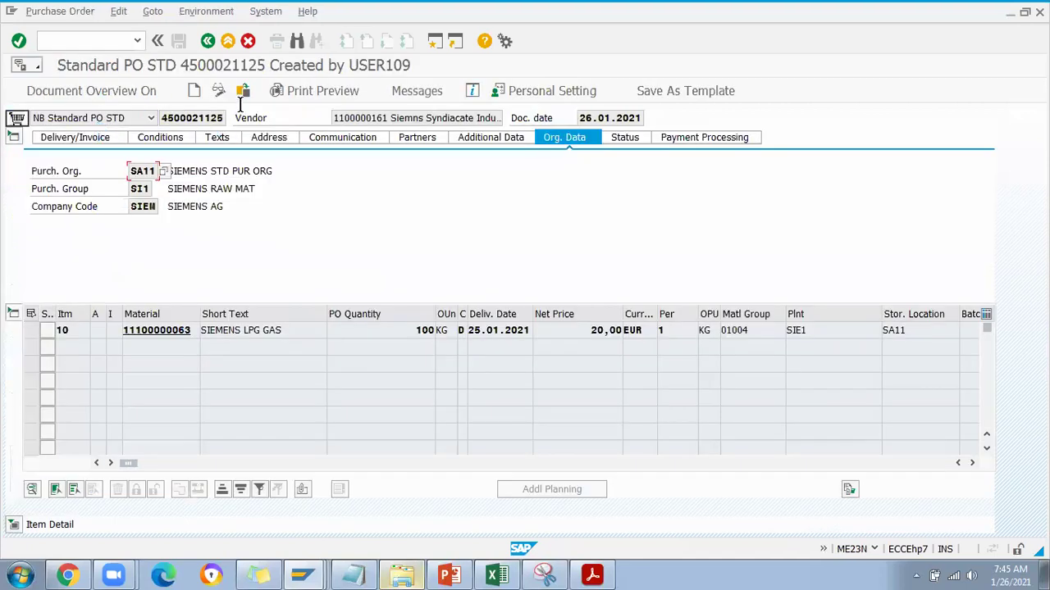
left_click(244, 92)
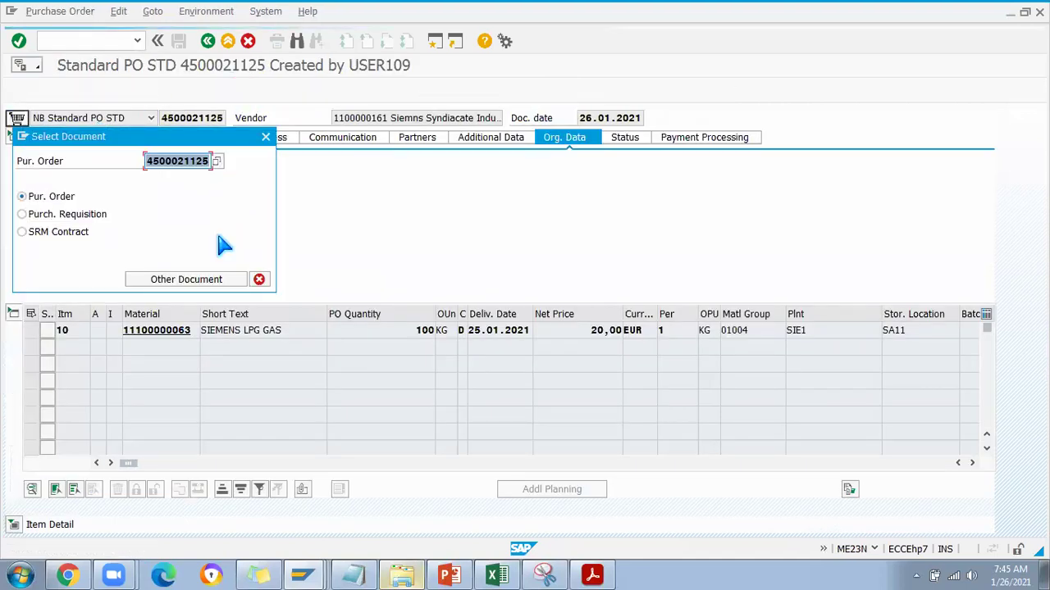
key("Right")
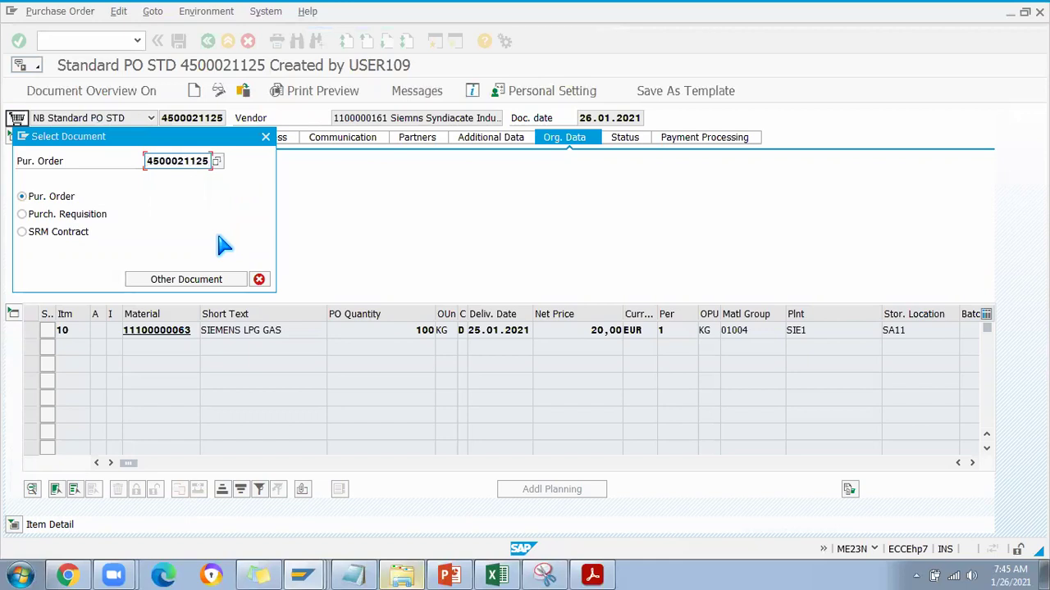
key("Return")
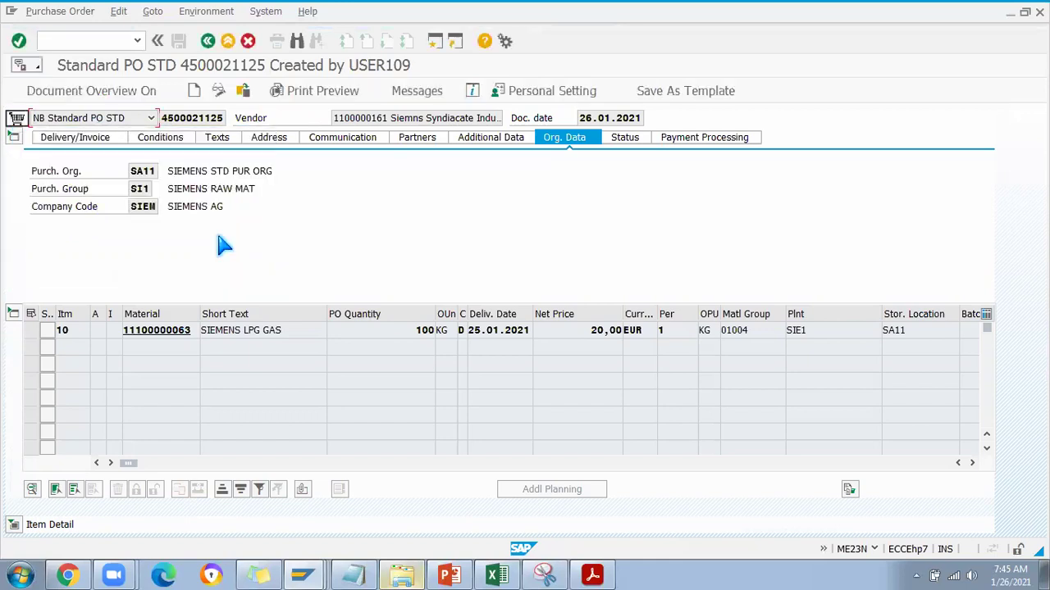
left_click(14, 528)
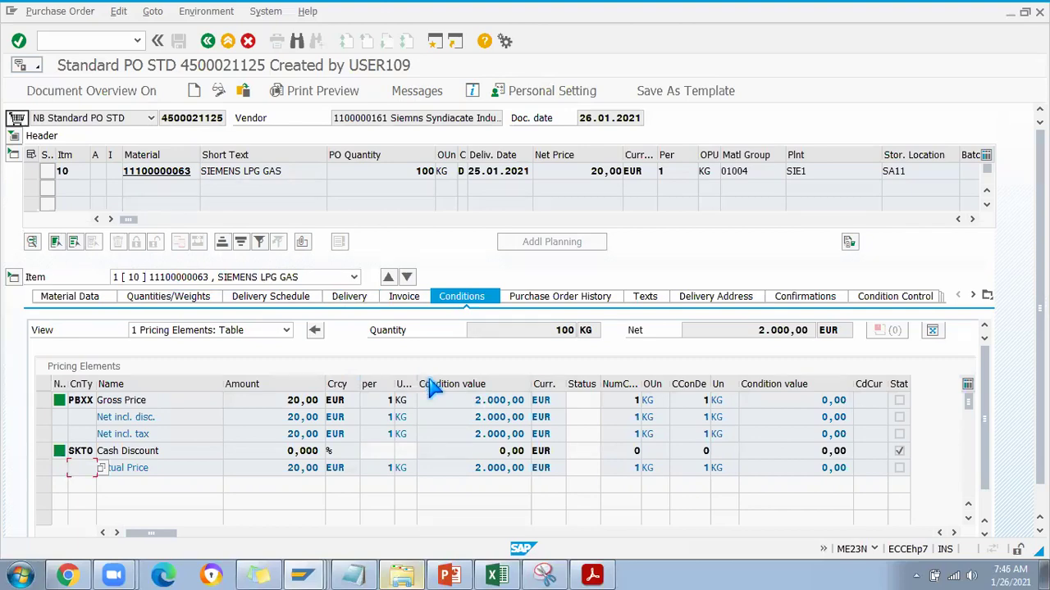
Step: Switch to Adobe Acrobat Reader, review the RTP process document back to its first page, and return to SAP
left_click(593, 574)
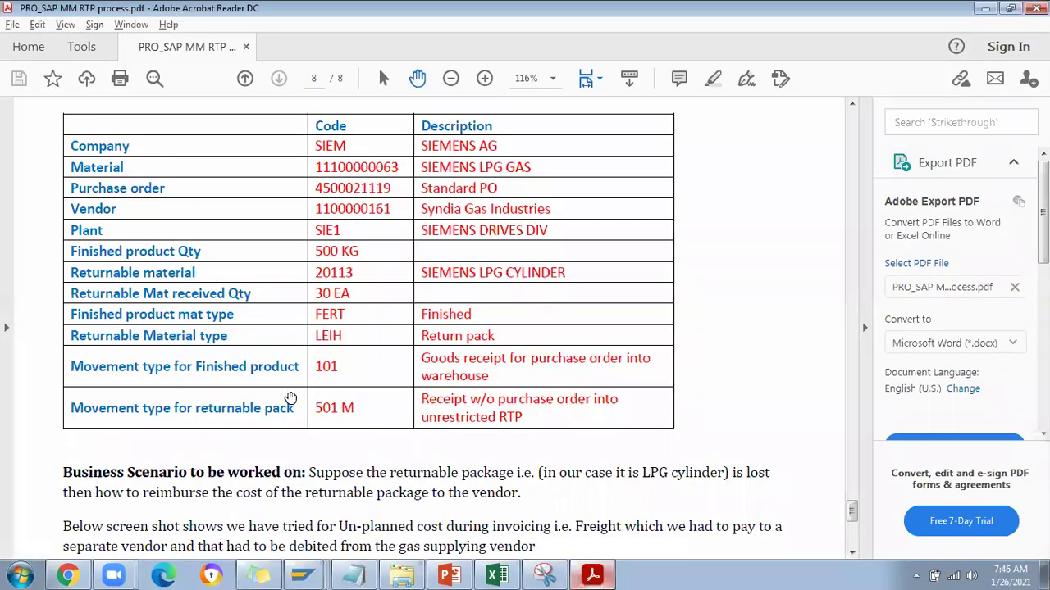
scroll(292, 398, "up", 10)
scroll(290, 398, "up", 15)
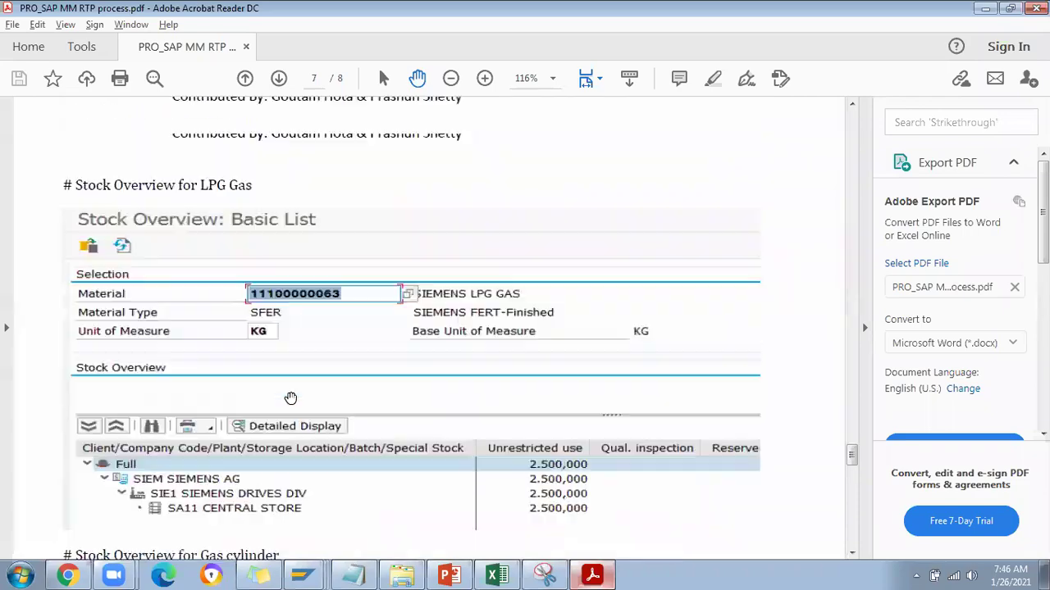
scroll(290, 398, "up", 20)
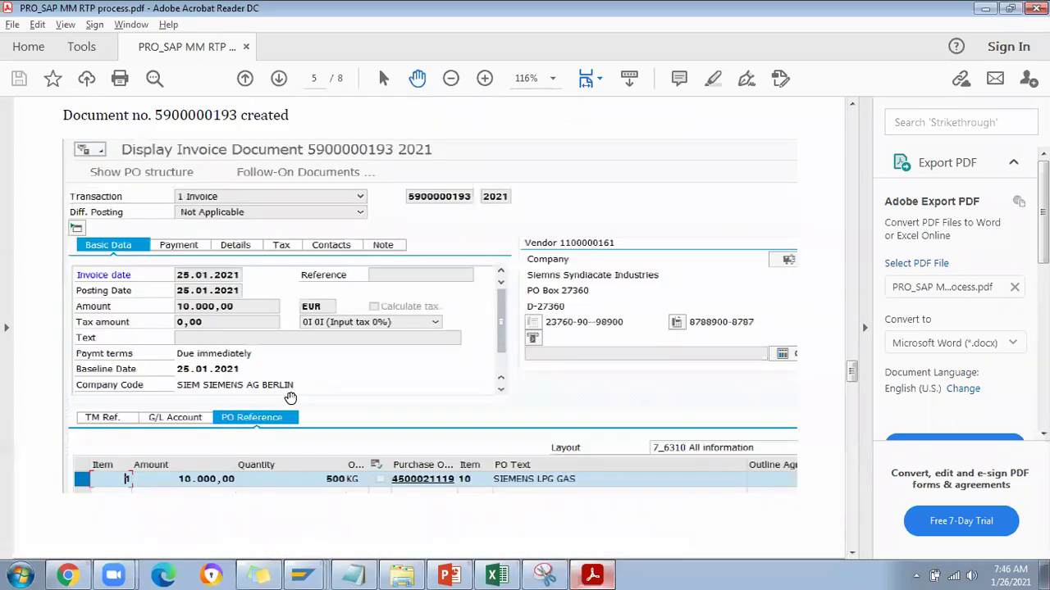
scroll(290, 399, "up", 20)
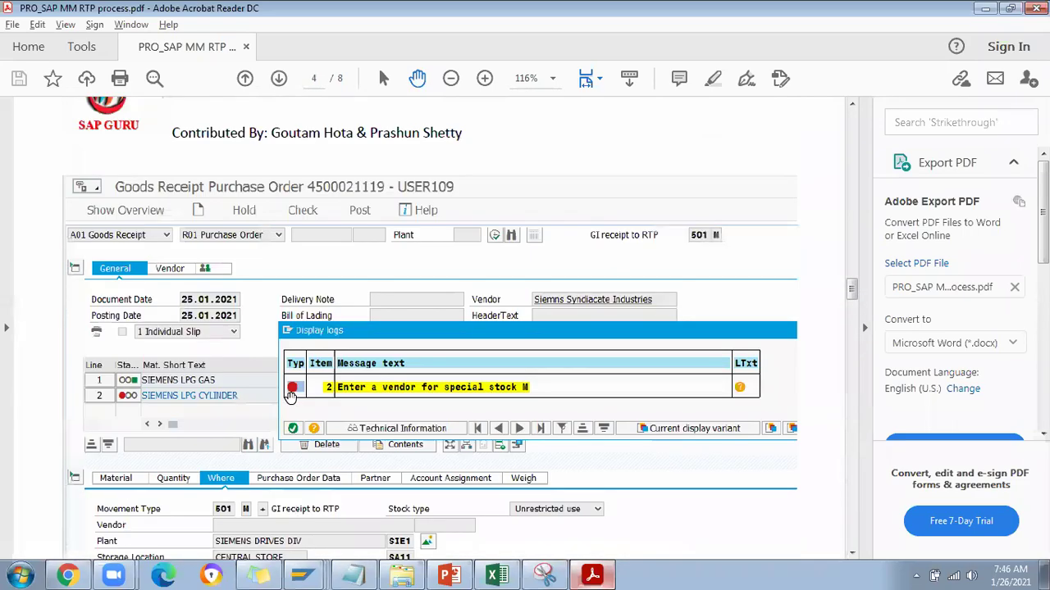
scroll(291, 399, "up", 20)
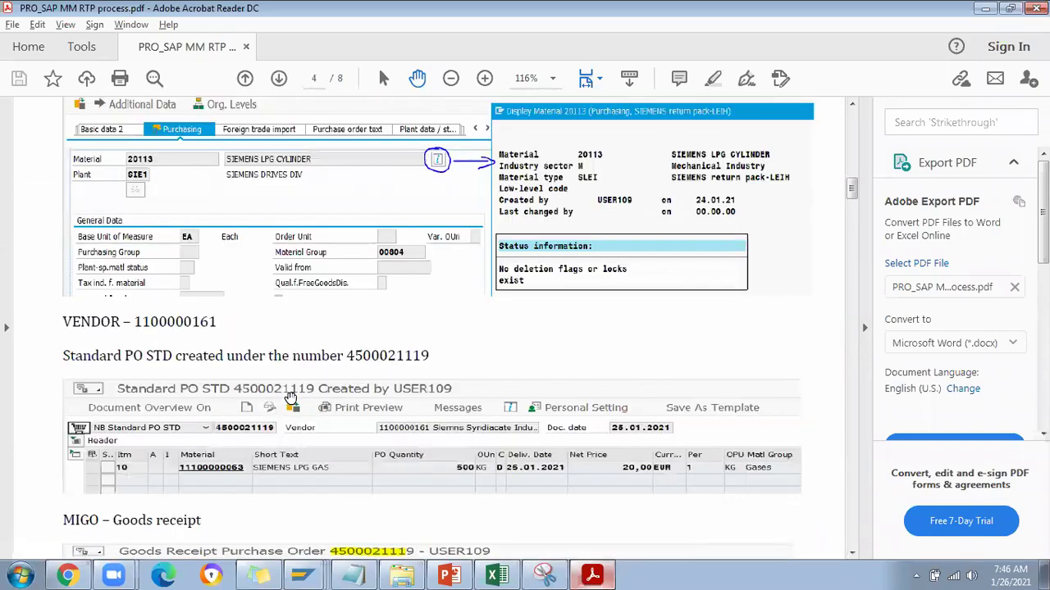
scroll(290, 399, "up", 5)
scroll(291, 398, "up", 3)
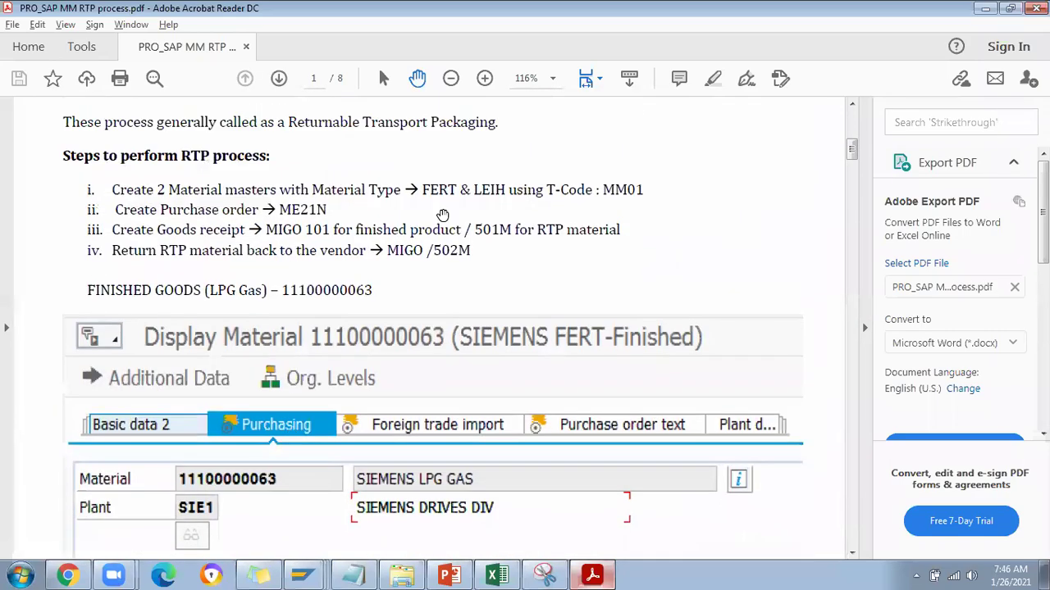
scroll(359, 271, "up", 5)
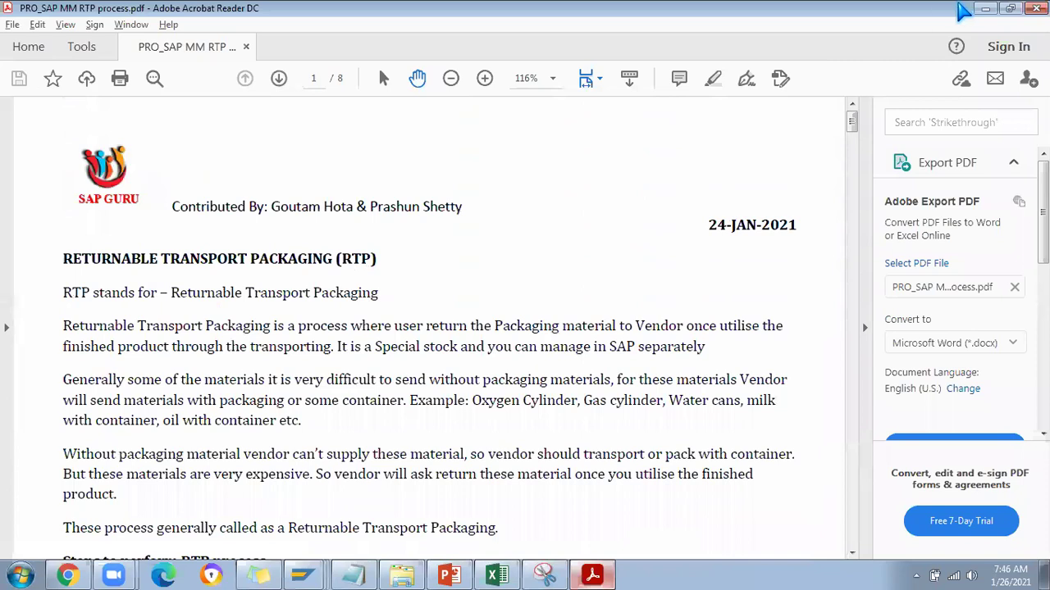
left_click(984, 9)
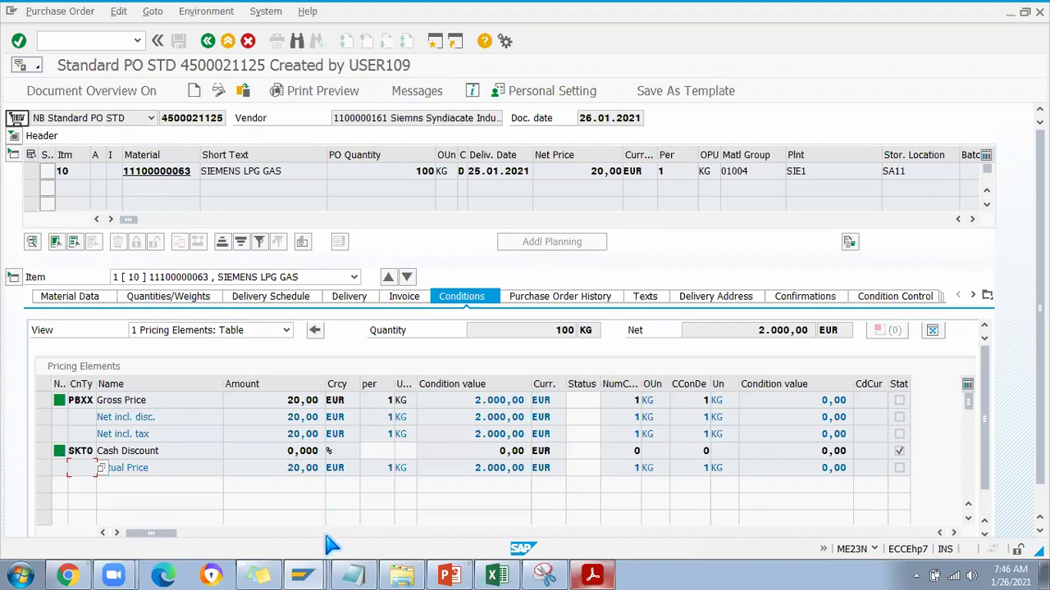
left_click(306, 575)
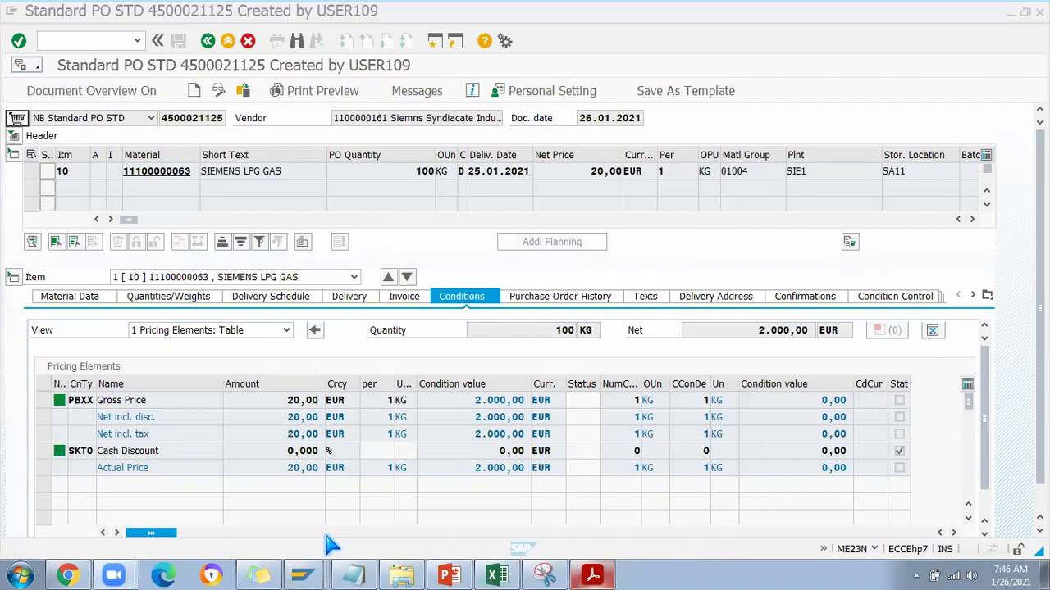
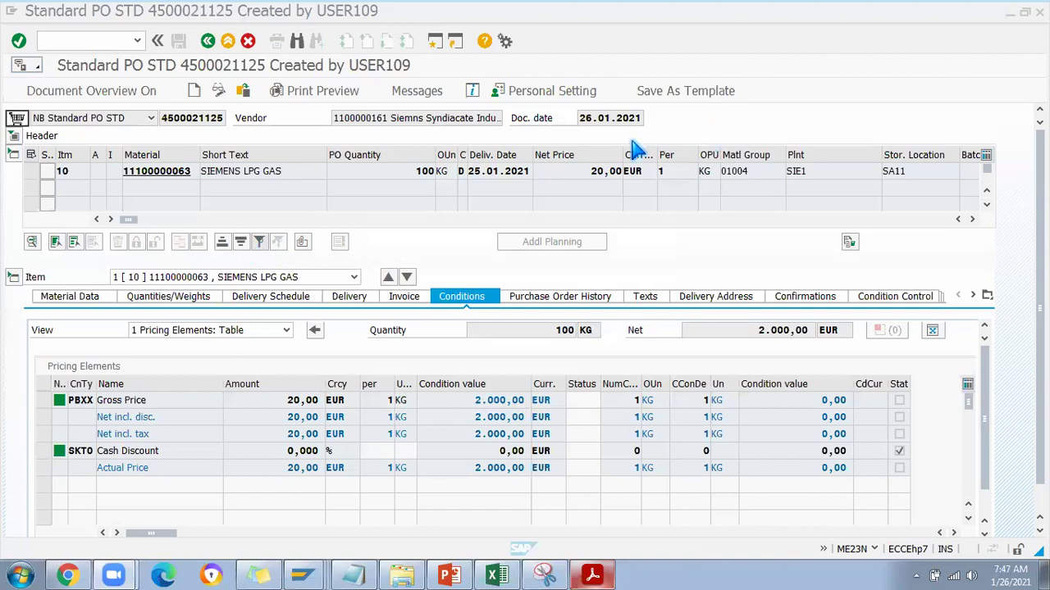
Step: Open MIGO, switch to A02 Return Delivery and review the reference documents offered for it
double_click(415, 171)
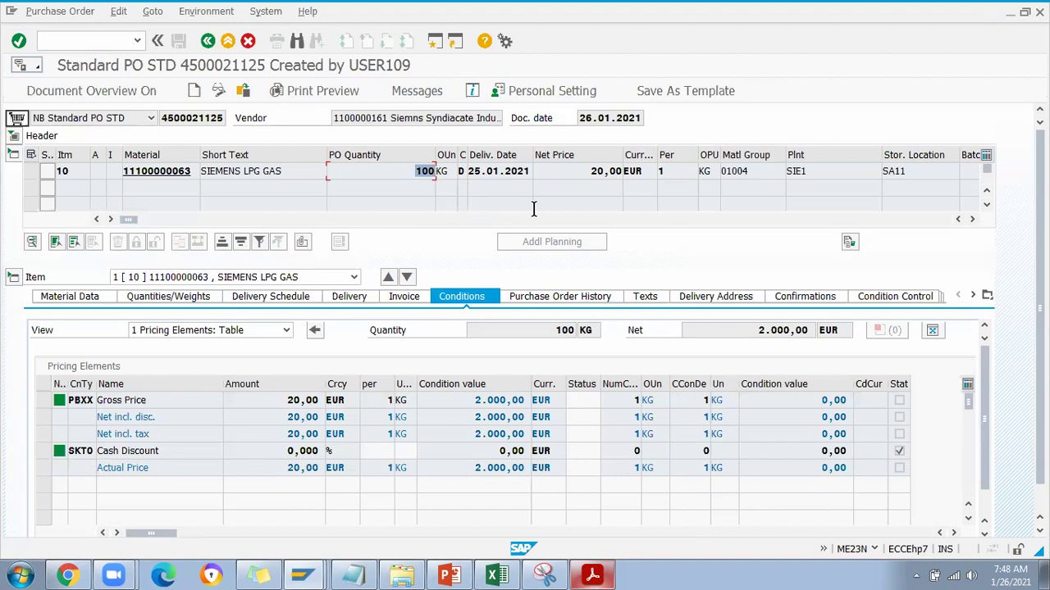
left_click(86, 41)
type("/nmigo")
key("Return")
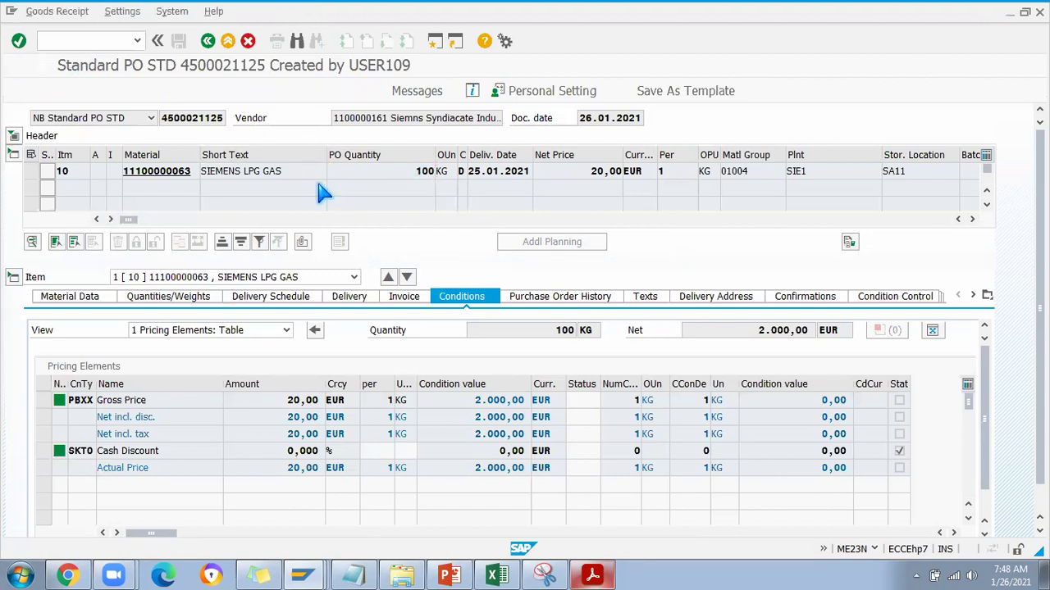
left_click(115, 119)
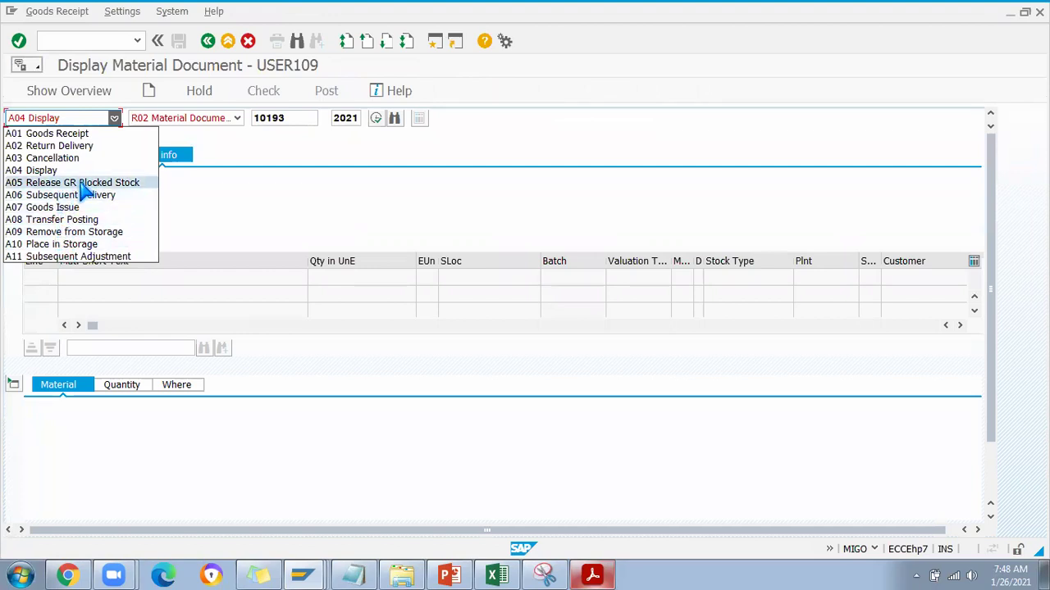
left_click(64, 152)
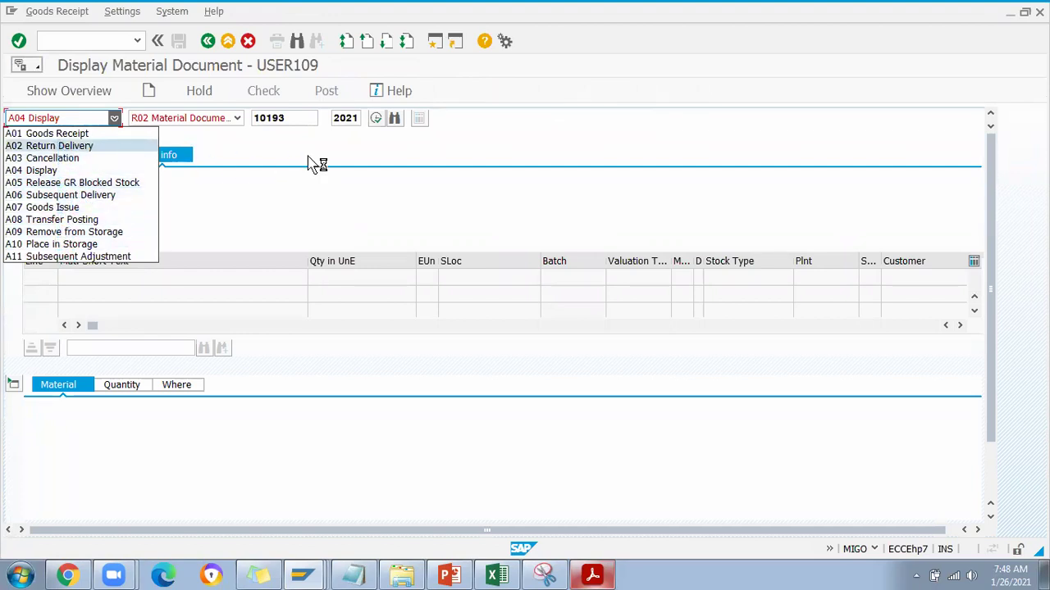
left_click(237, 118)
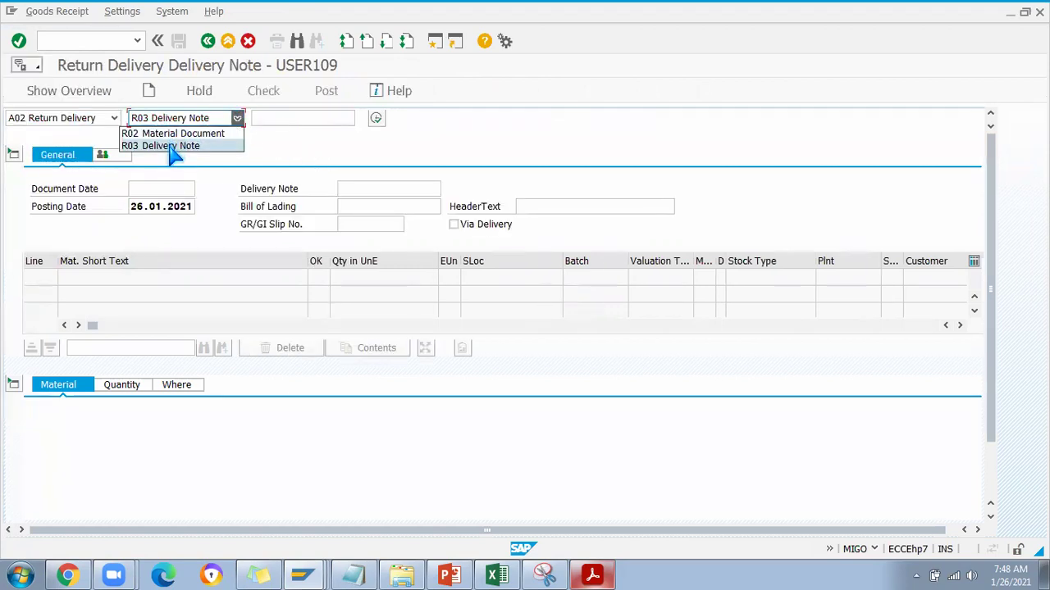
left_click(114, 119)
Step: Start the other goods receipts entry with MB1C, setting movement type 502 and special stock M
left_click(74, 40)
type("/nmb")
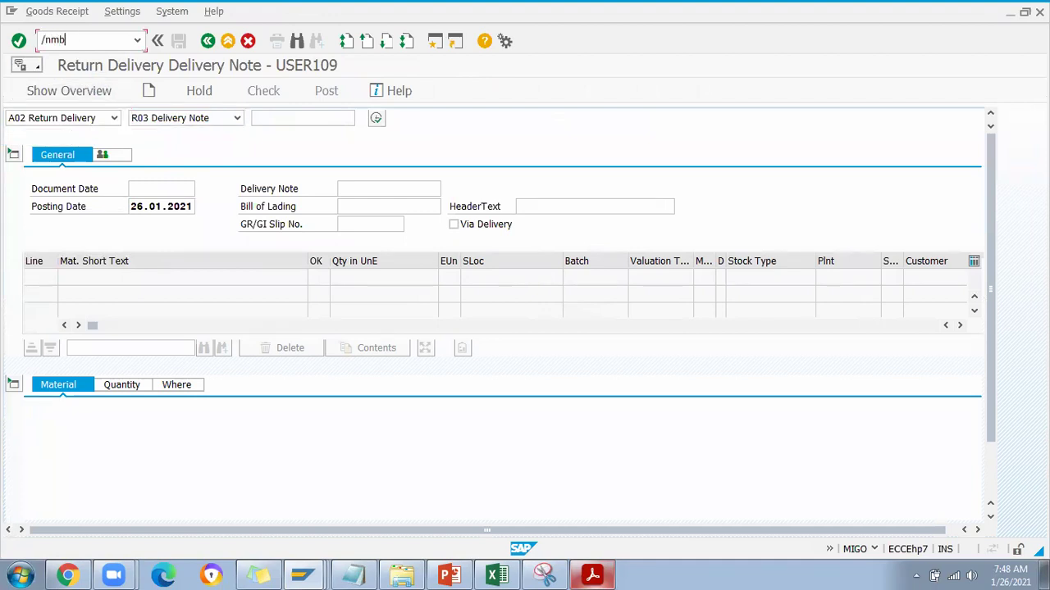
type("1c")
key("Return")
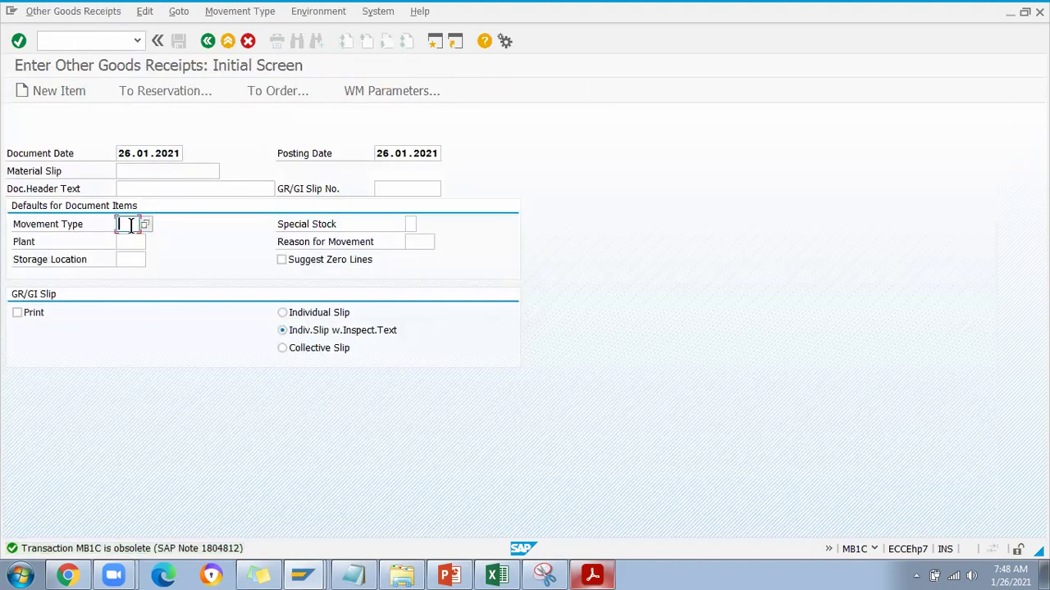
type("562")
left_click(410, 224)
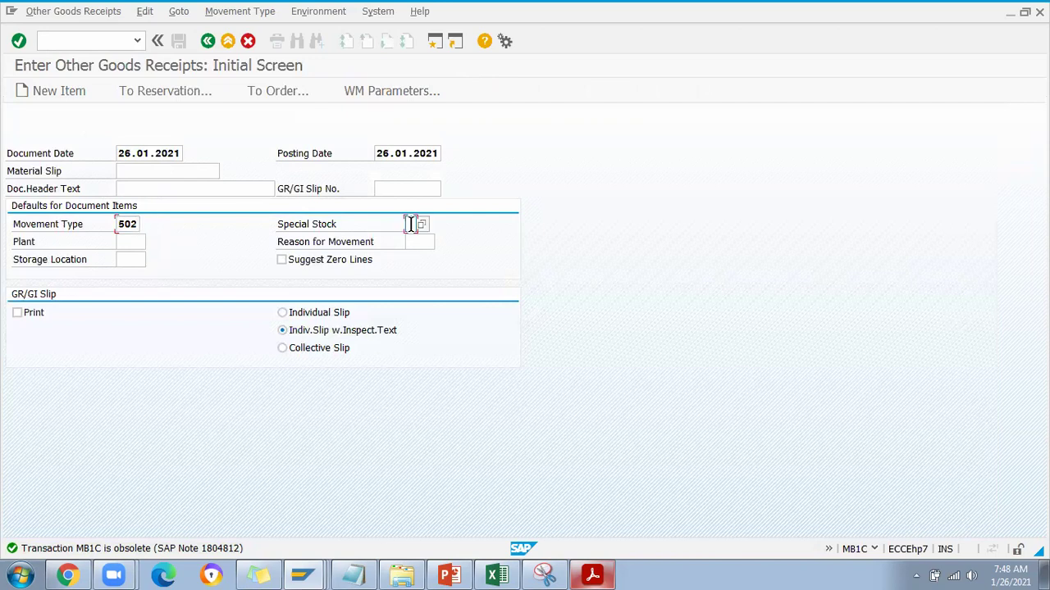
type("M")
Step: Try to use SEI1 as the plant and check the plant search help
left_click(138, 241)
type("SE")
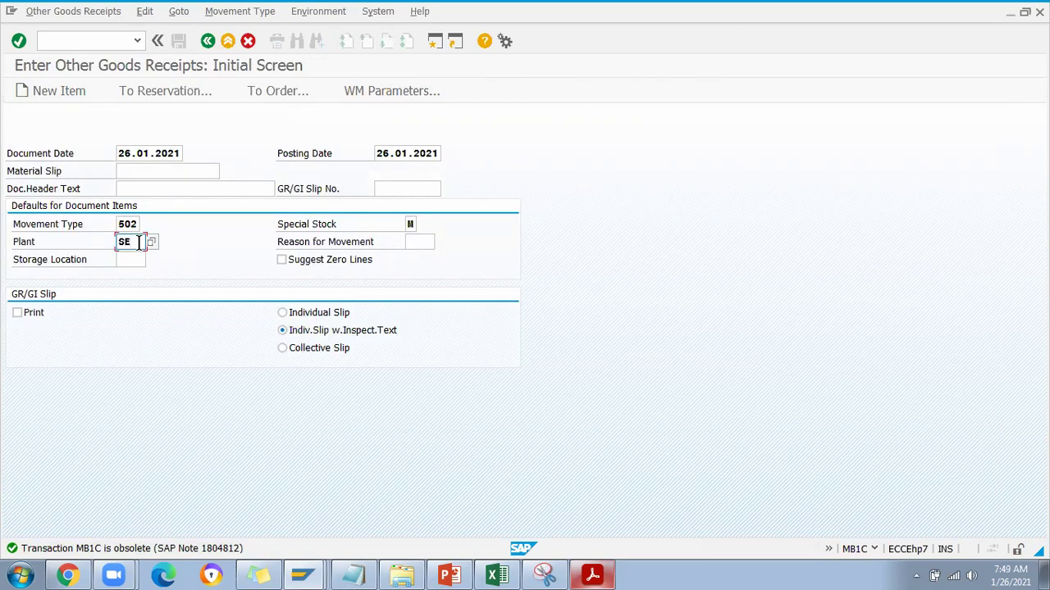
type("I1")
key("Return")
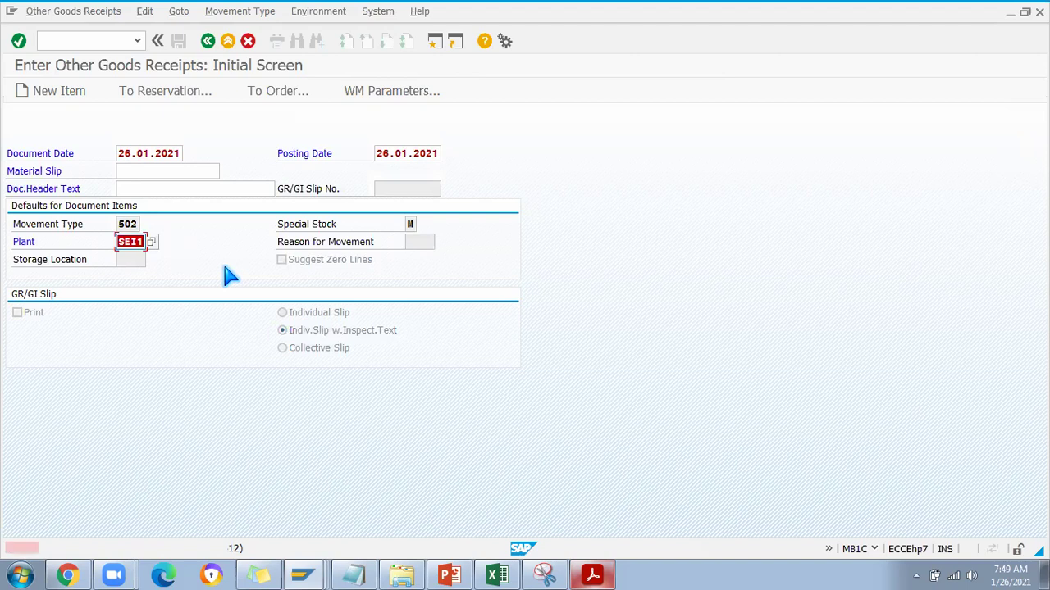
left_click(152, 243)
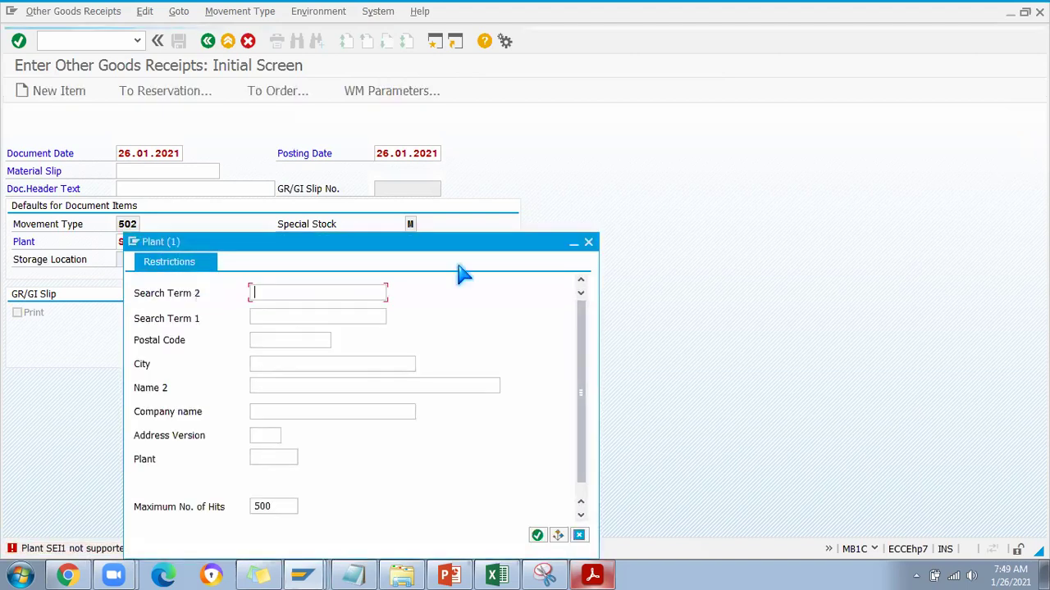
left_click(579, 535)
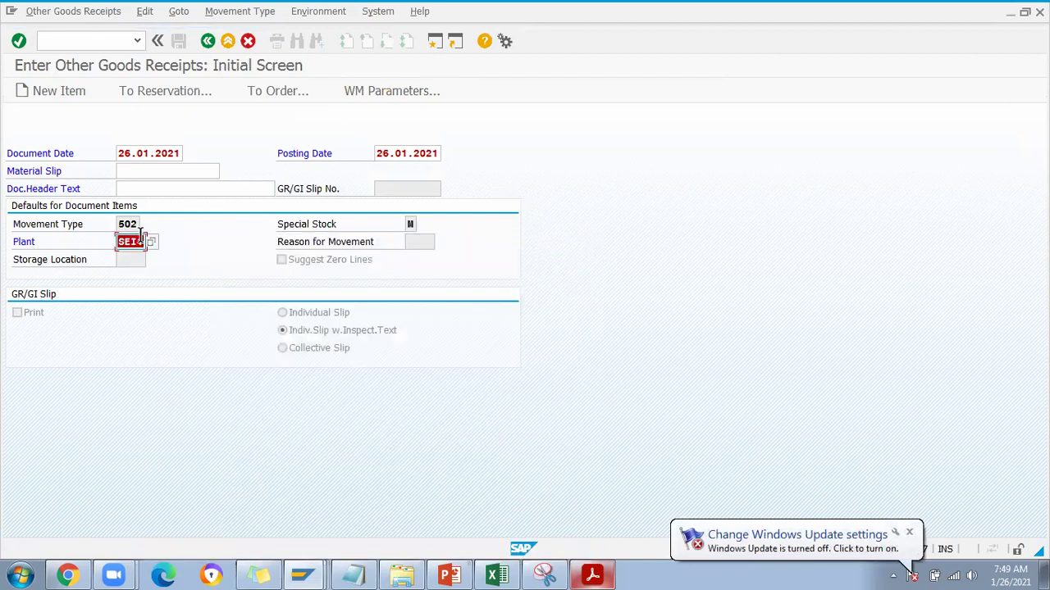
Step: Look up the plant code in the Excel sheet, set the plant to SIE1 and proceed to item entry in SAP
left_click(502, 576)
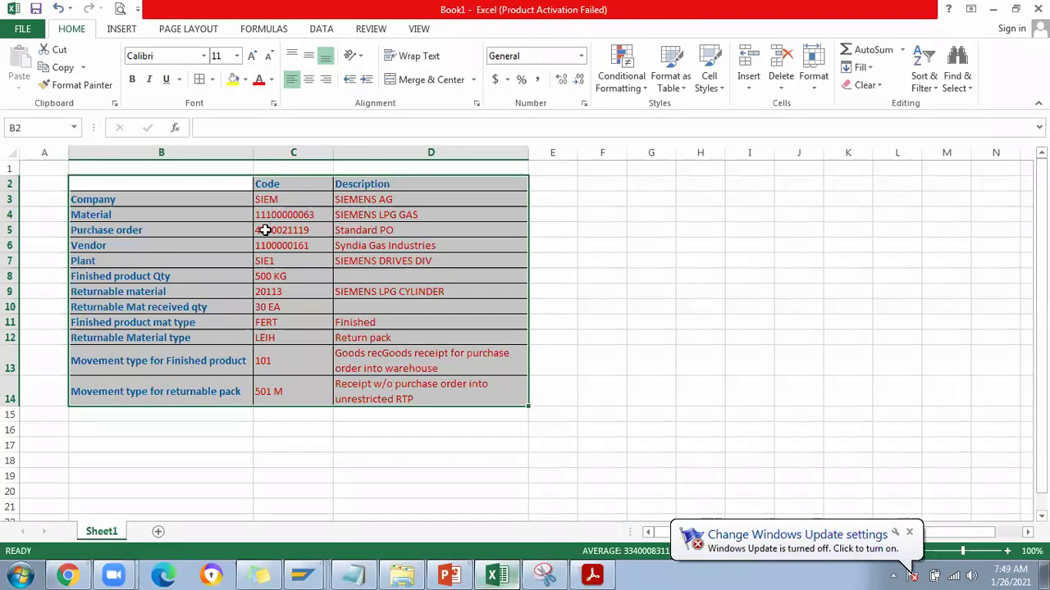
key("alt+Tab")
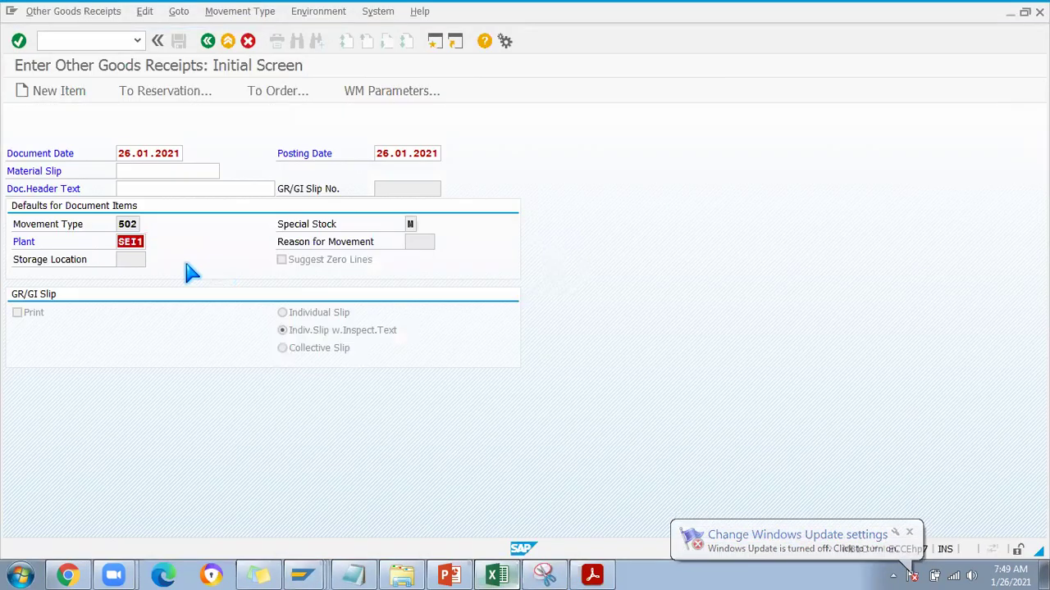
type("SIE1")
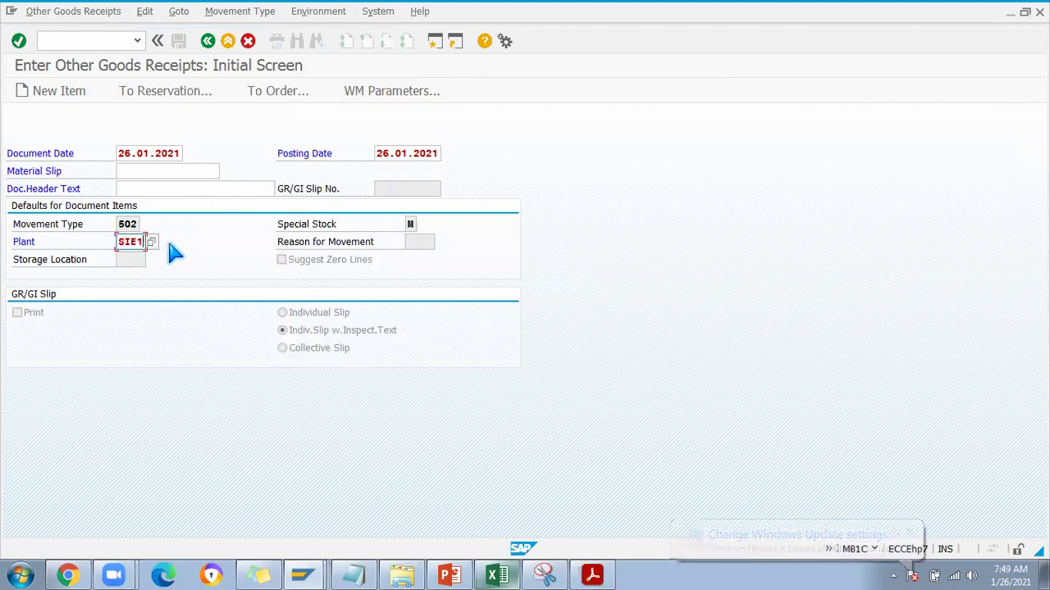
key("Return")
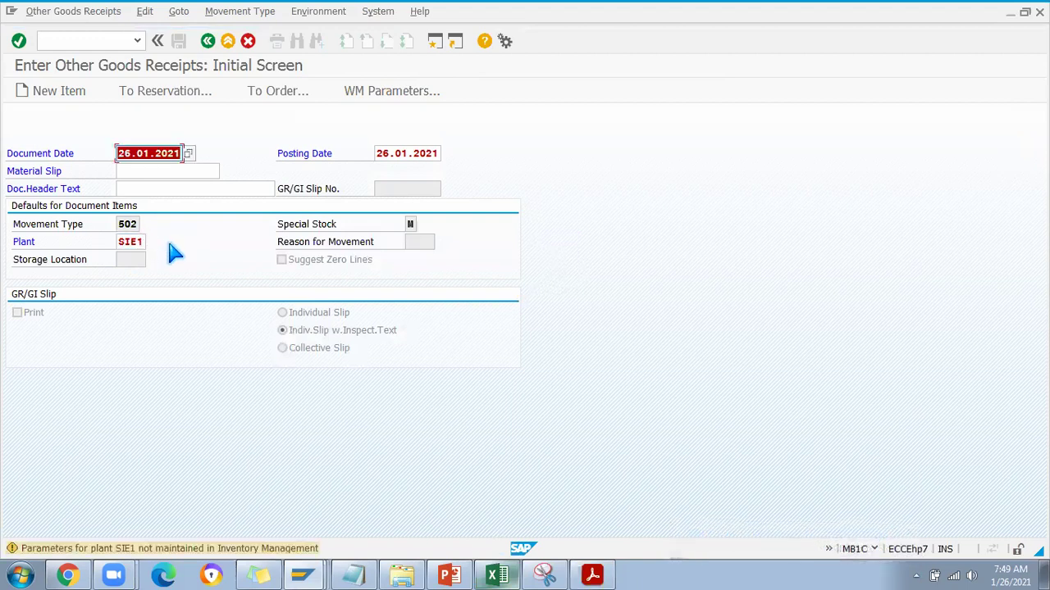
key("Return")
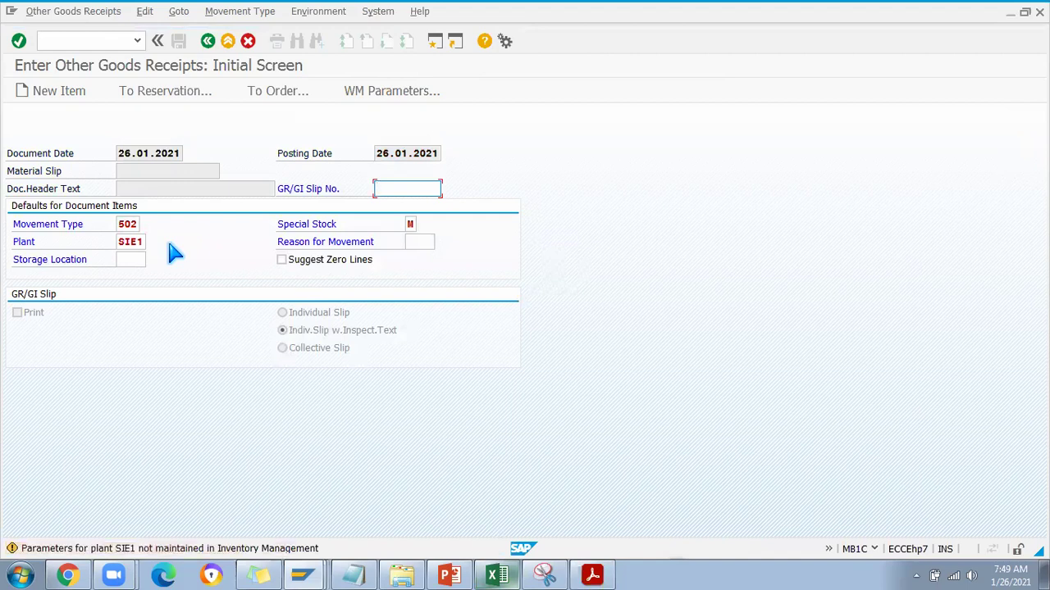
key("Return")
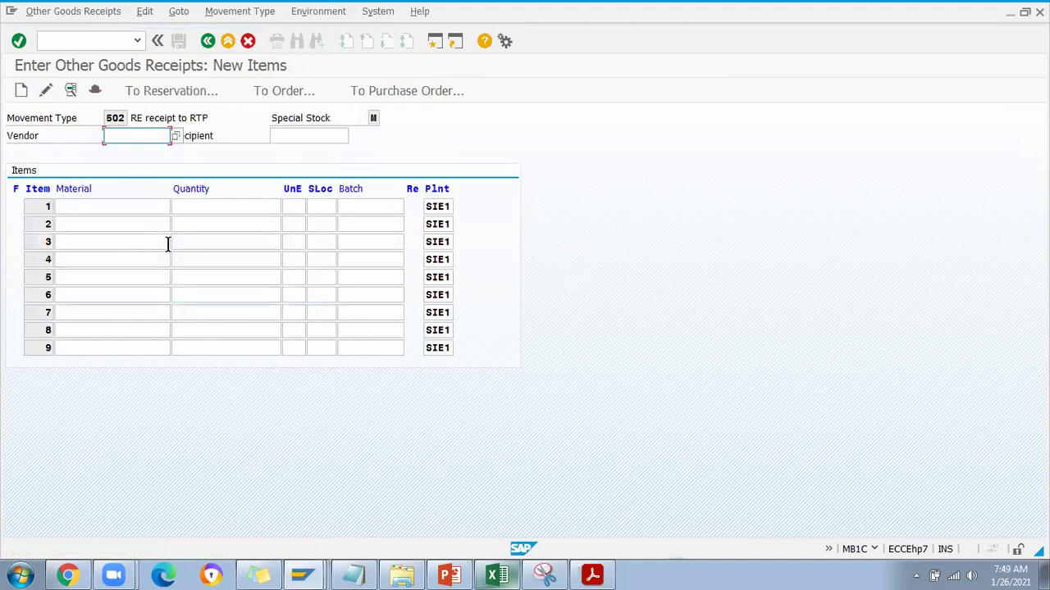
Step: Copy returnable material 20113 from the Excel sheet into the first item in SAP and give it a quantity of 10
left_click(497, 575)
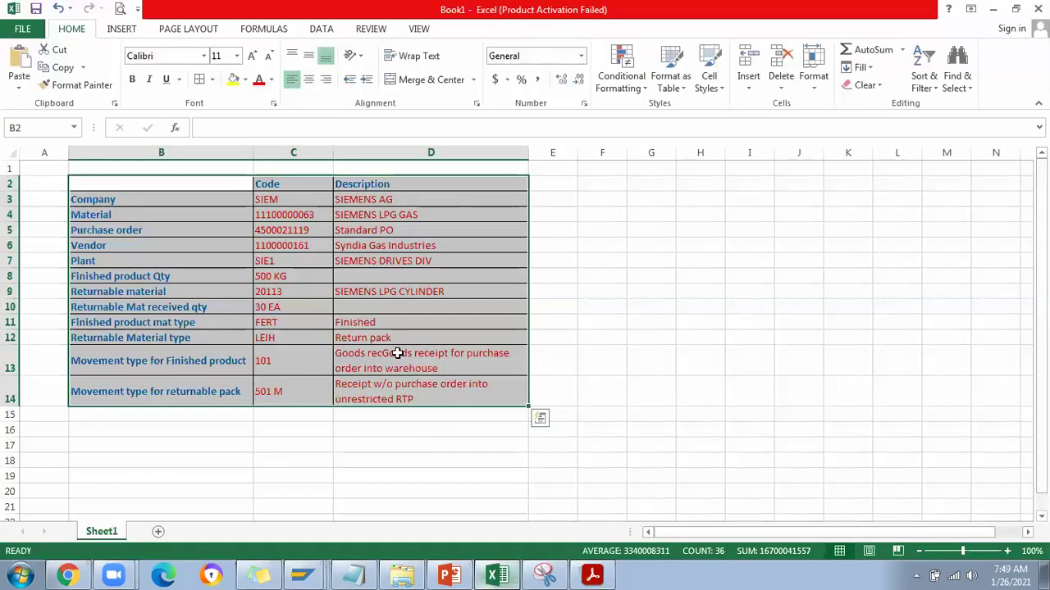
left_click(276, 261)
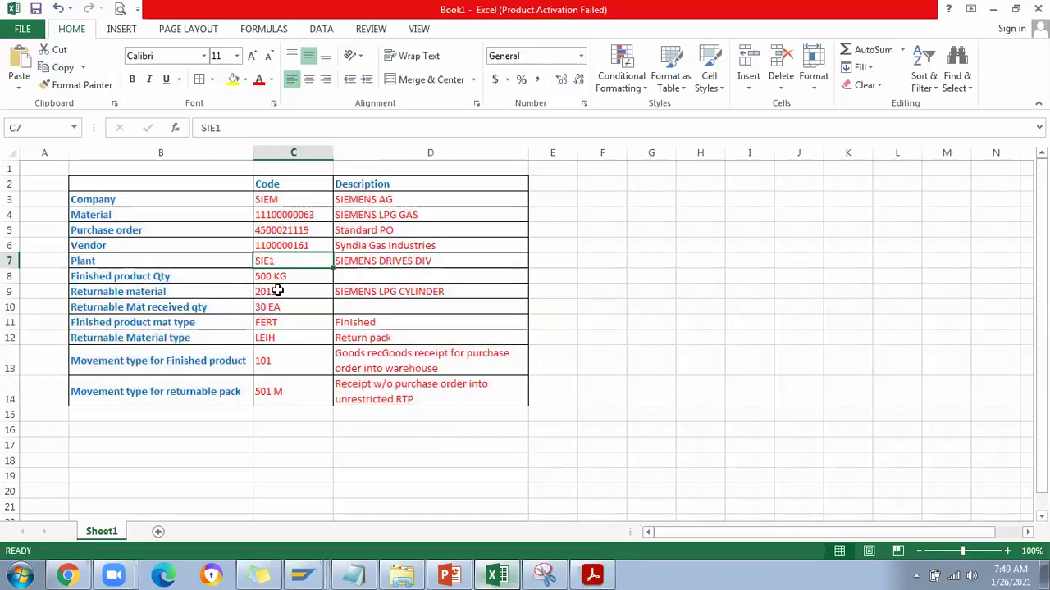
left_click(276, 293)
key("ctrl+c")
key("alt+Tab")
left_click(127, 206)
key("ctrl+v")
left_click(211, 207)
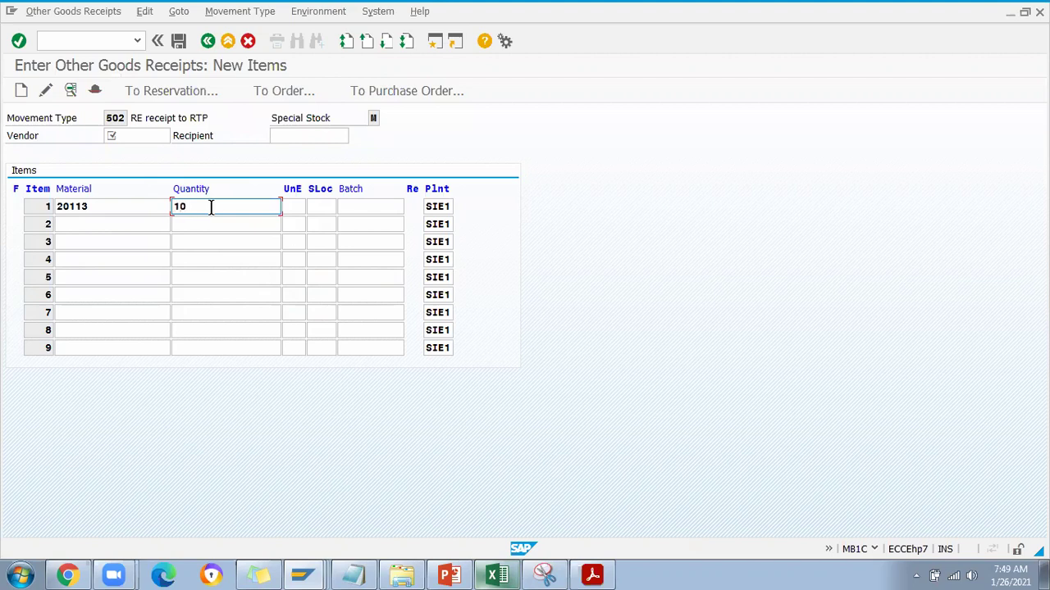
Step: Copy the vendor code from the Excel sheet into the Vendor field of the SAP goods receipt
left_click(124, 136)
key("alt+Tab")
left_click(289, 214)
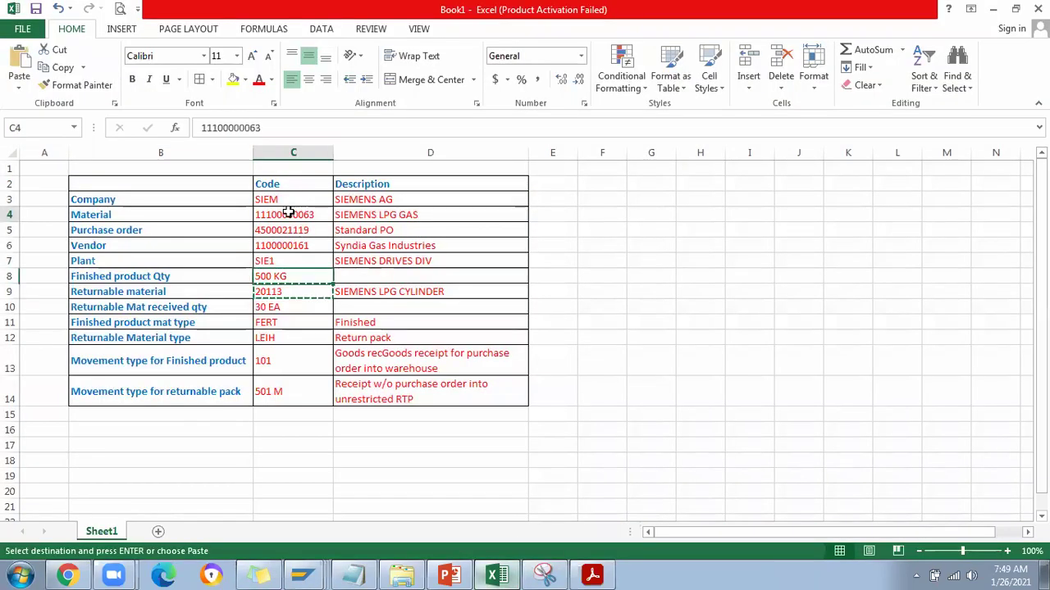
left_click(297, 244)
key("ctrl+c")
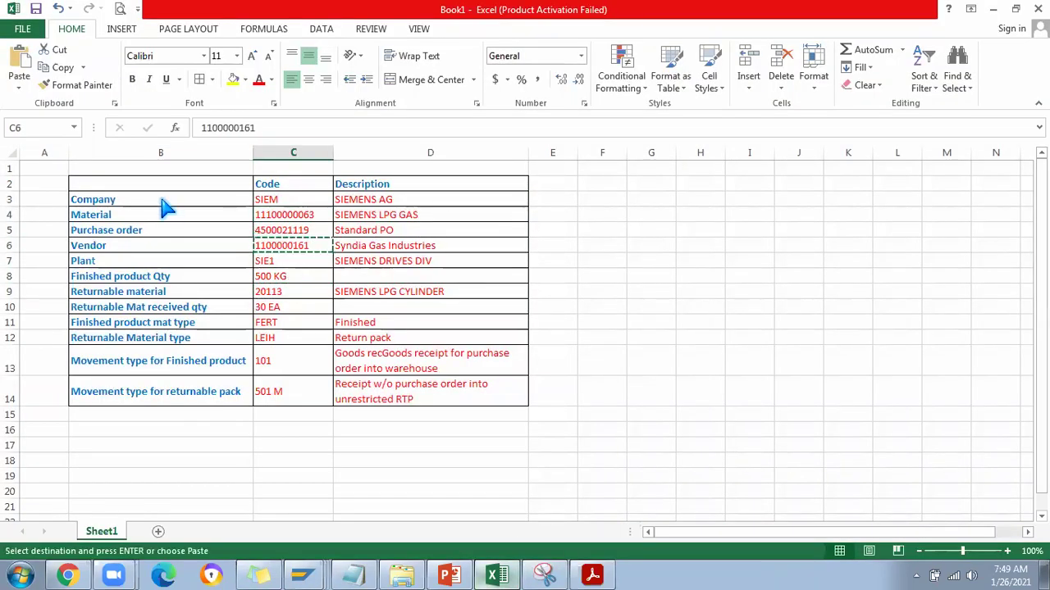
key("alt+Tab")
key("ctrl+v")
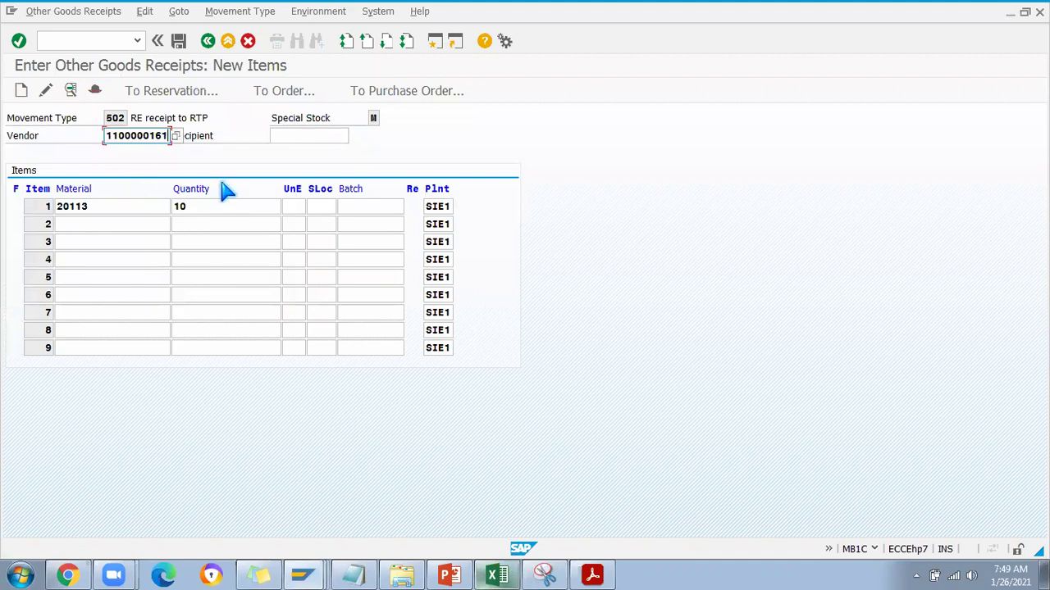
Step: Assign storage location SA11 CENTRAL STORE to the cylinder item and post the goods movement
key("Return")
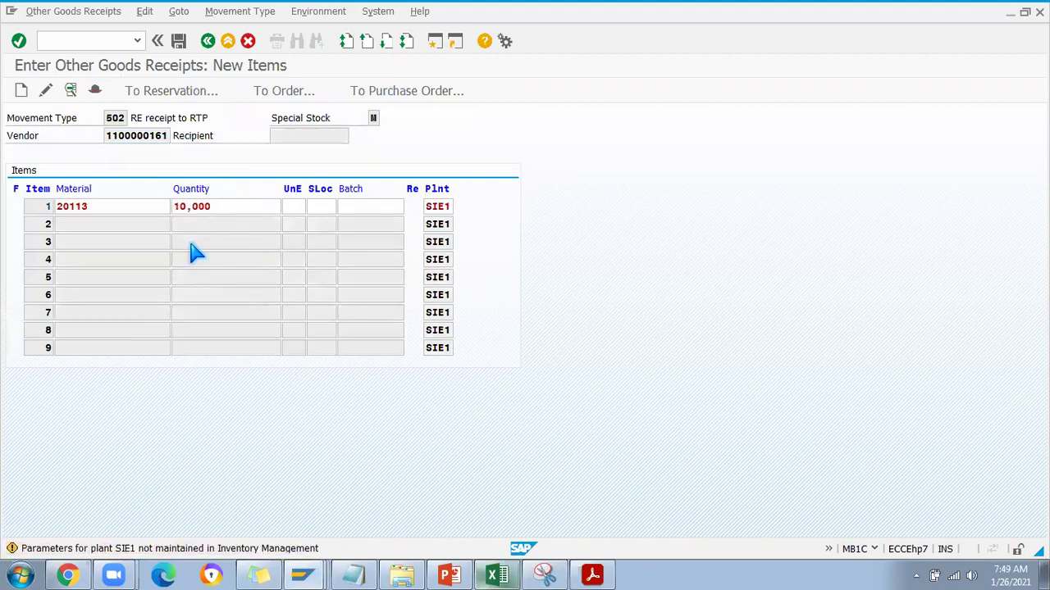
key("Return")
key("Return")
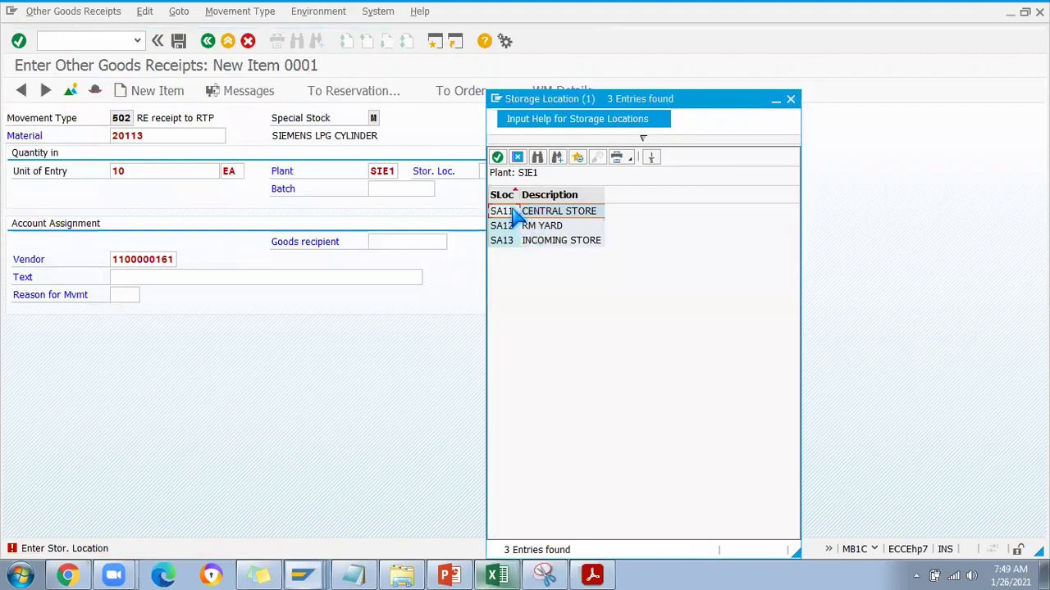
double_click(513, 214)
key("Return")
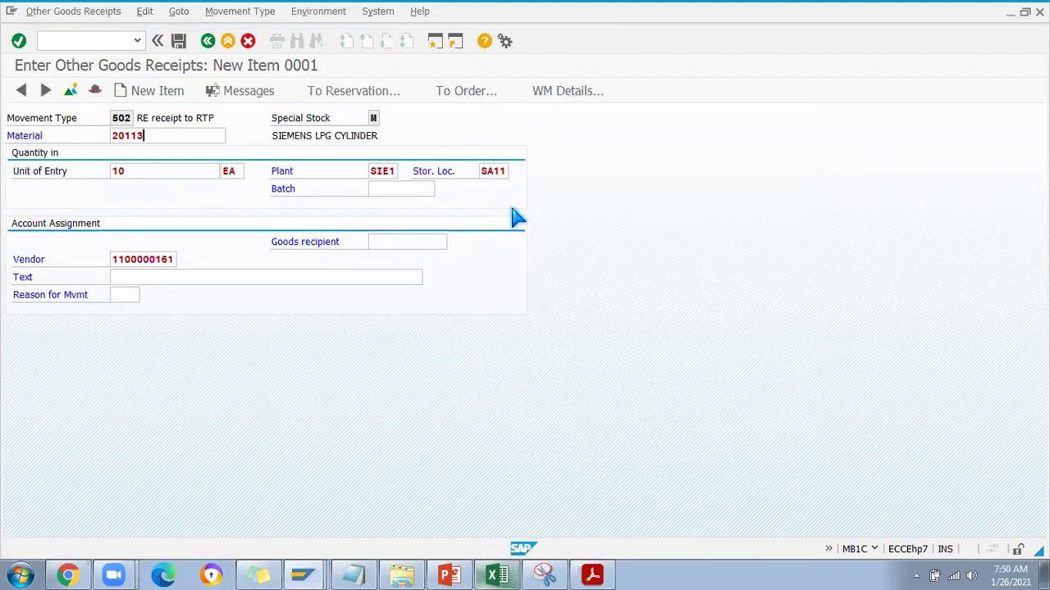
key("Return")
key("Return")
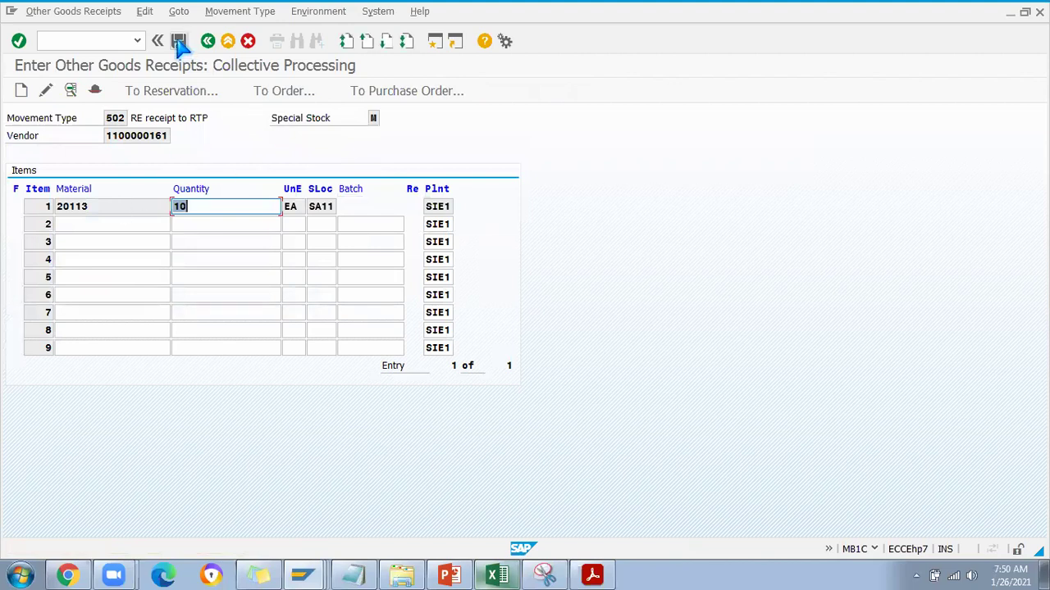
left_click(179, 43)
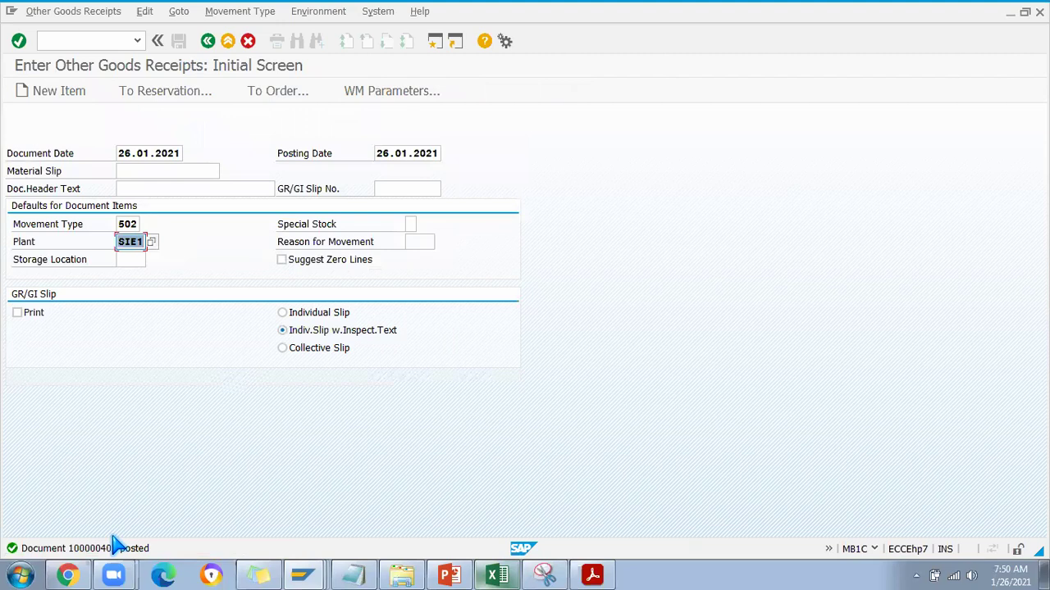
Step: Display the posted material document with MB03 and examine the details of its cylinder item
left_click(74, 39)
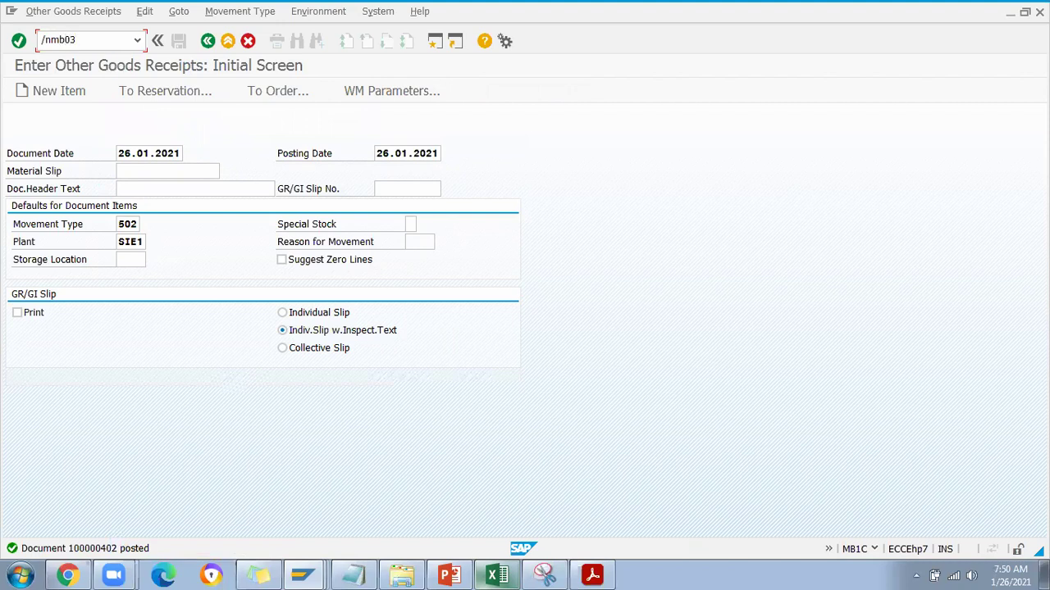
key("Return")
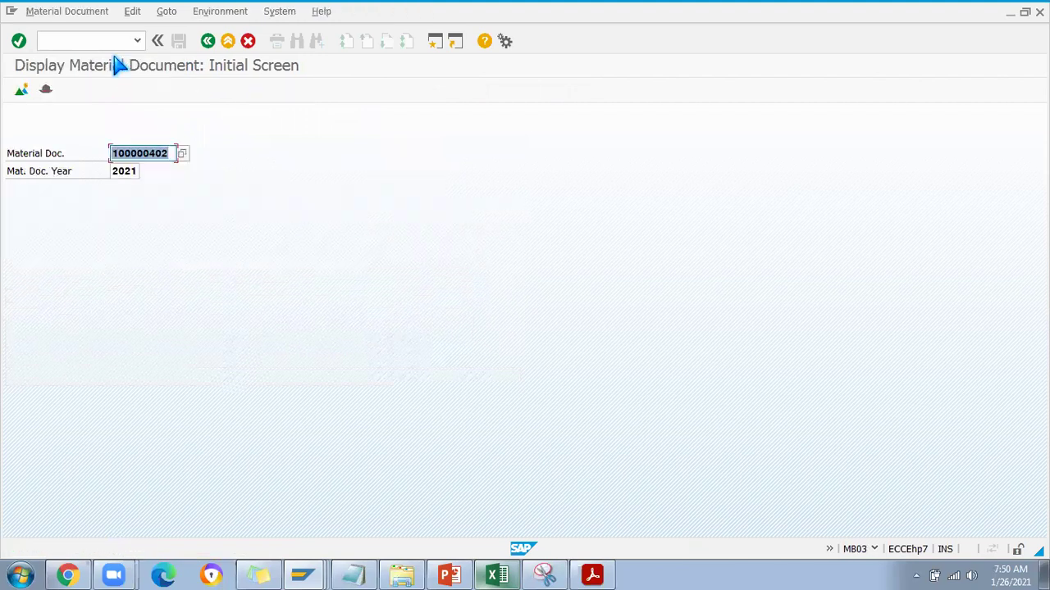
key("Return")
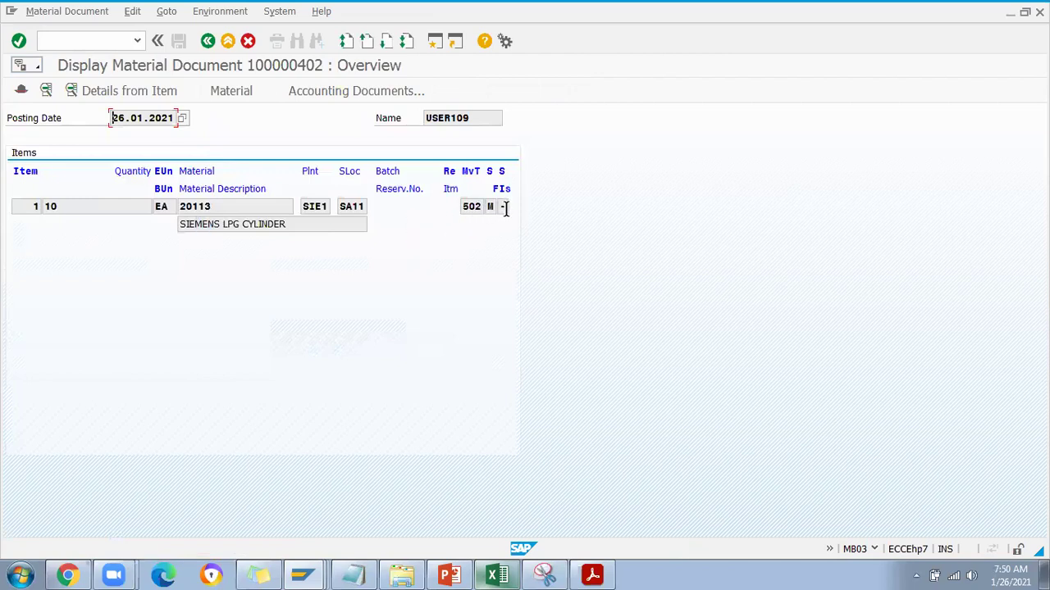
double_click(194, 205)
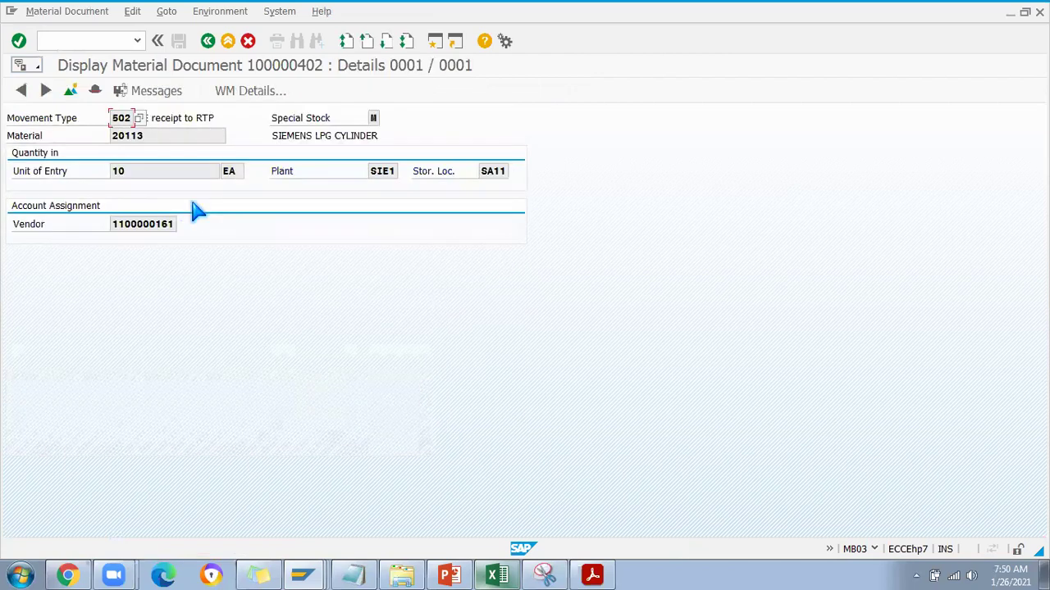
Step: Display the MMBE stock overview of material 20113 in plant SIE1 and examine the material documents behind its RT Packaging stock
left_click(207, 40)
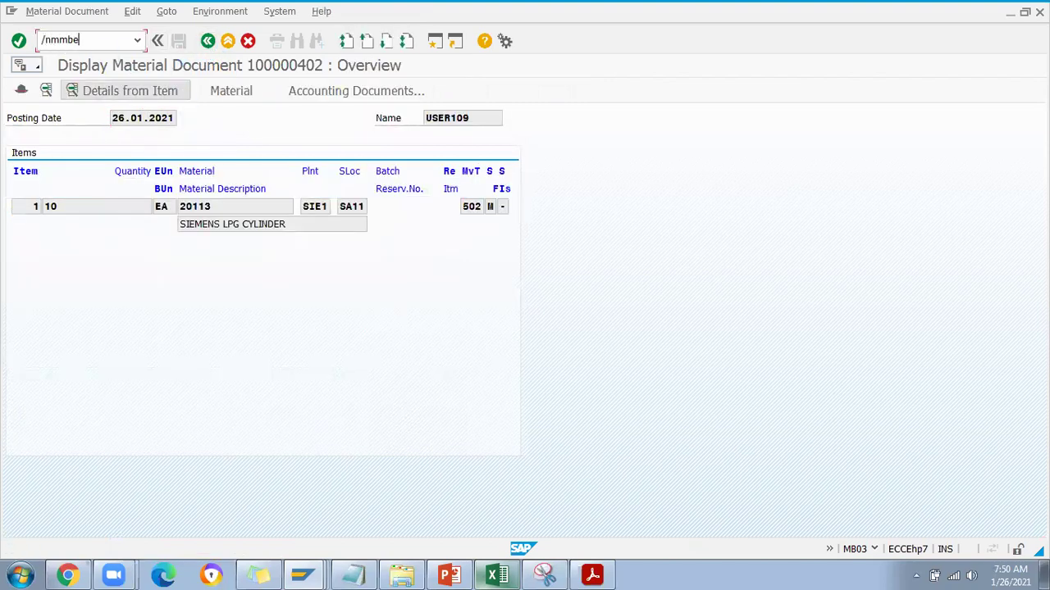
key("Return")
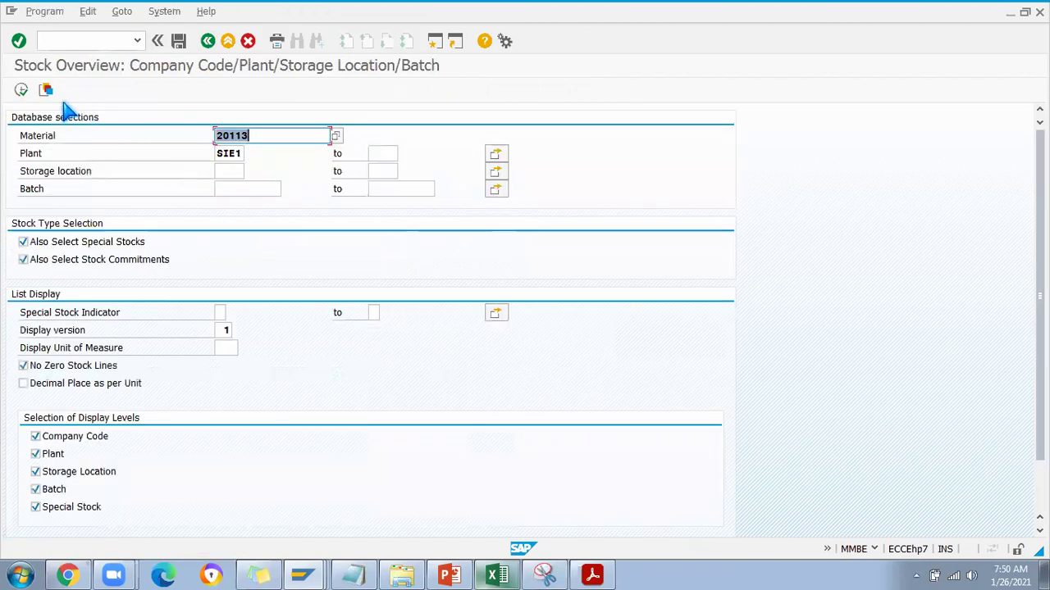
left_click(22, 90)
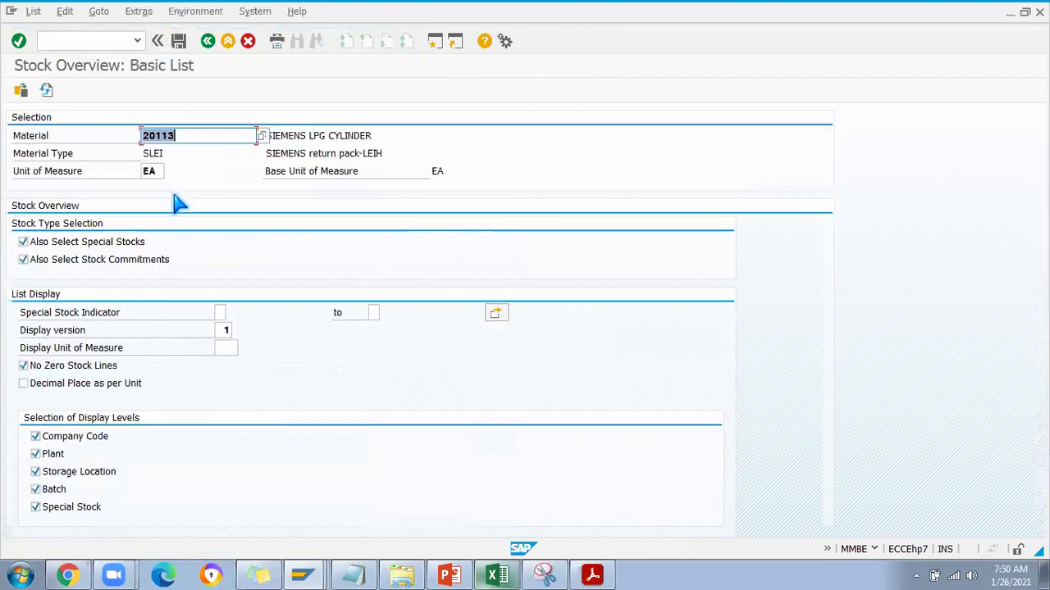
left_click(382, 355)
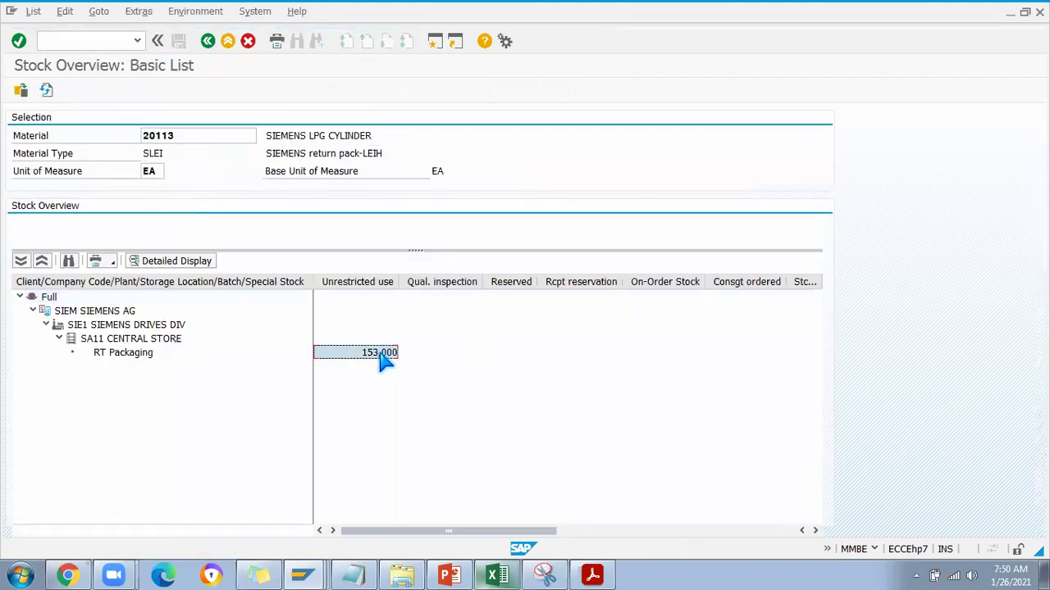
right_click(380, 357)
left_click(478, 242)
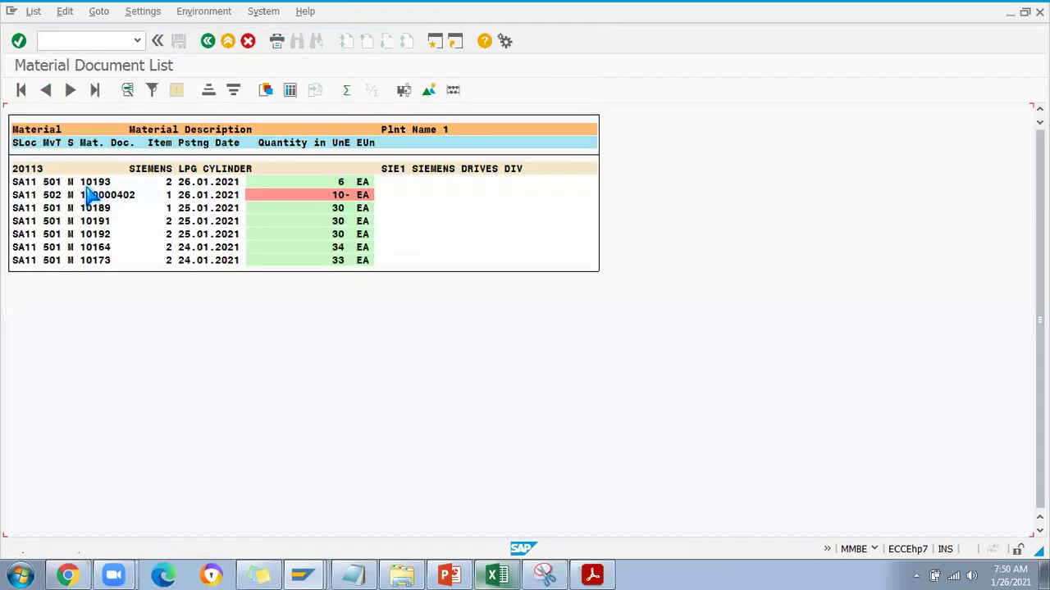
left_click(52, 198)
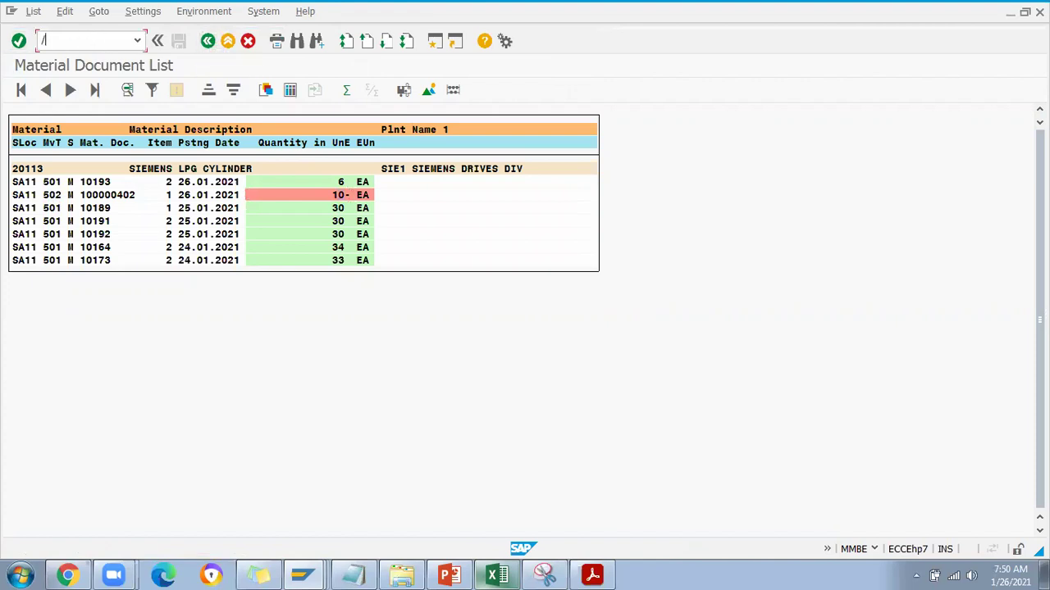
Step: Start MIGO and set up an A01 Goods Receipt instead of a return delivery
key("Return")
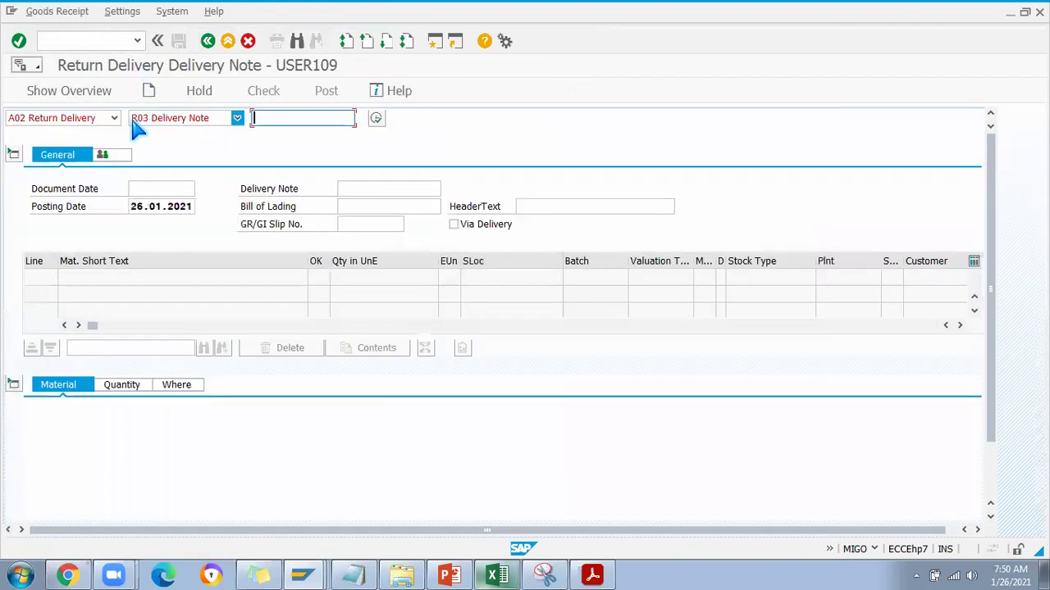
left_click(114, 118)
left_click(82, 133)
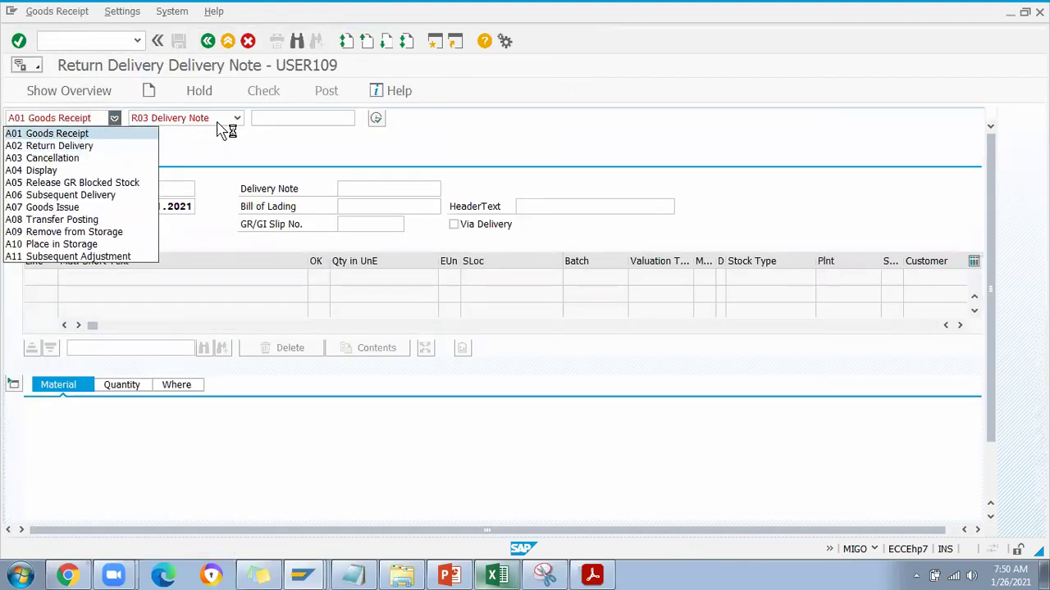
left_click(237, 119)
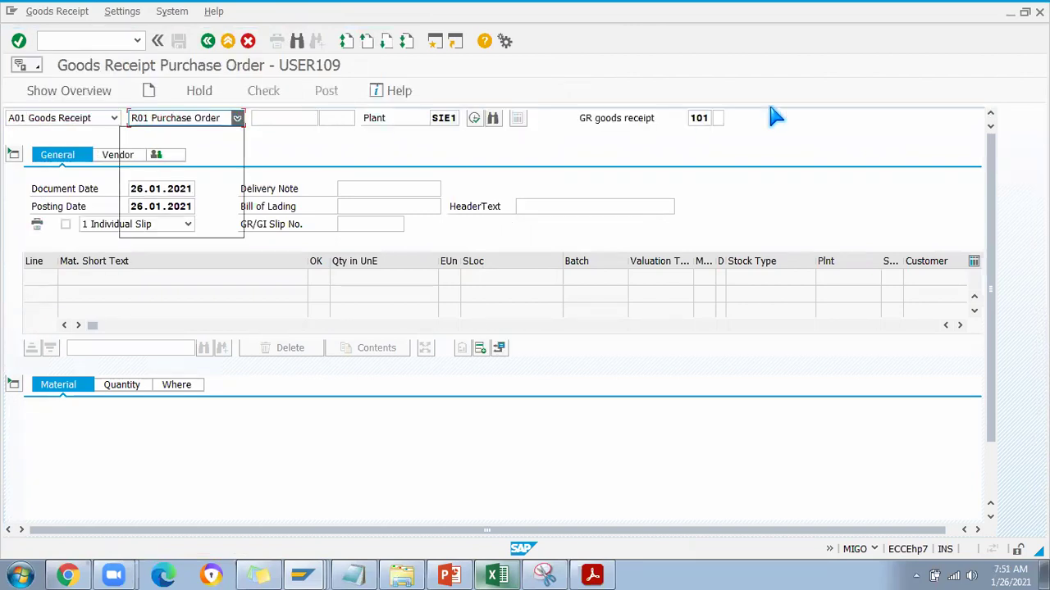
Step: Choose movement type 502 M for the goods receipt with reference to a purchase order
left_click(706, 121)
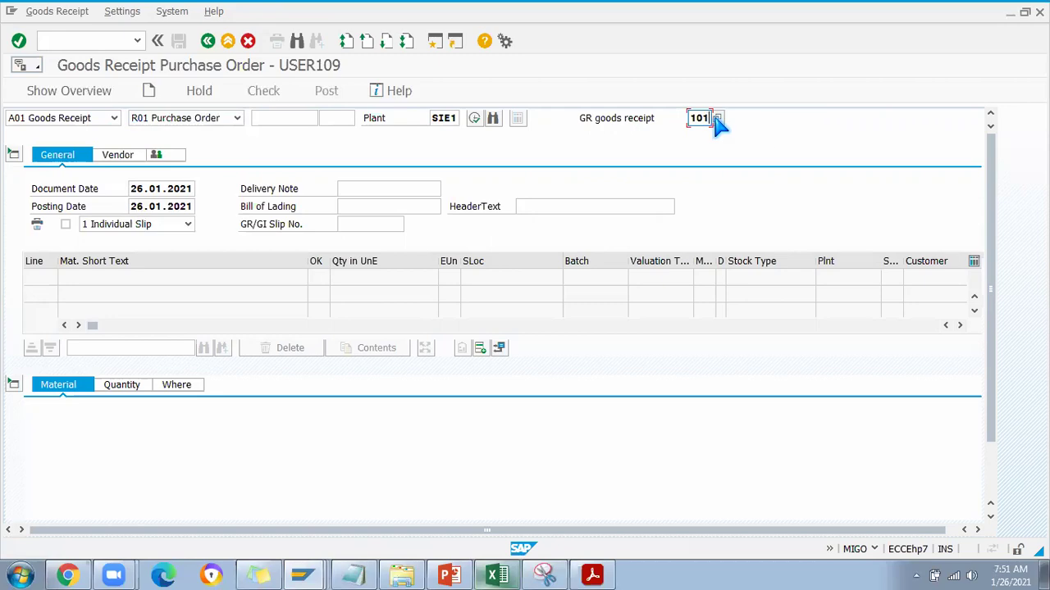
scroll(766, 312, "down", 20)
scroll(783, 324, "down", 20)
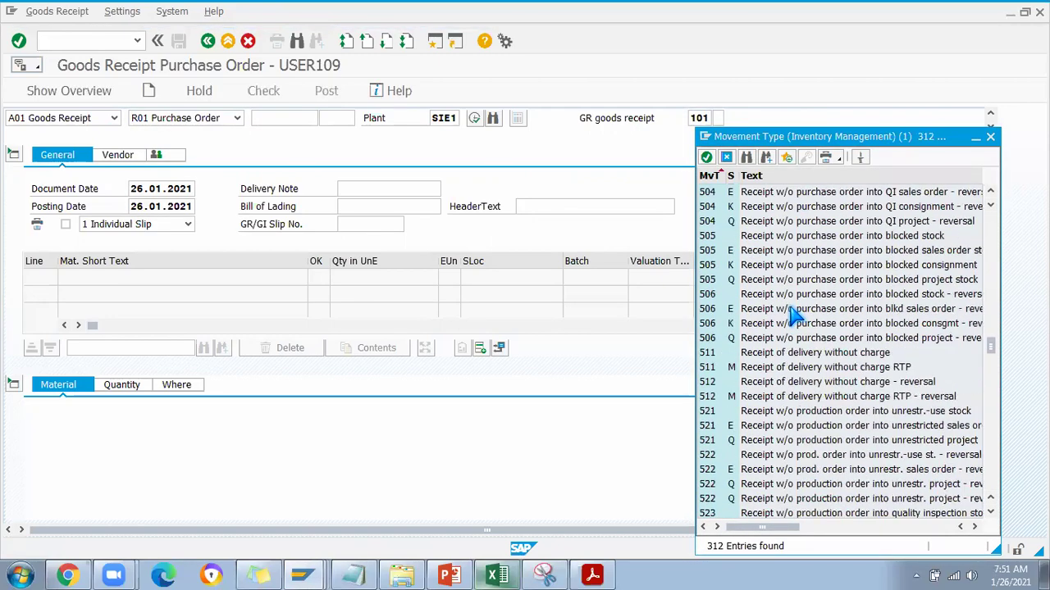
scroll(715, 447, "up", 2)
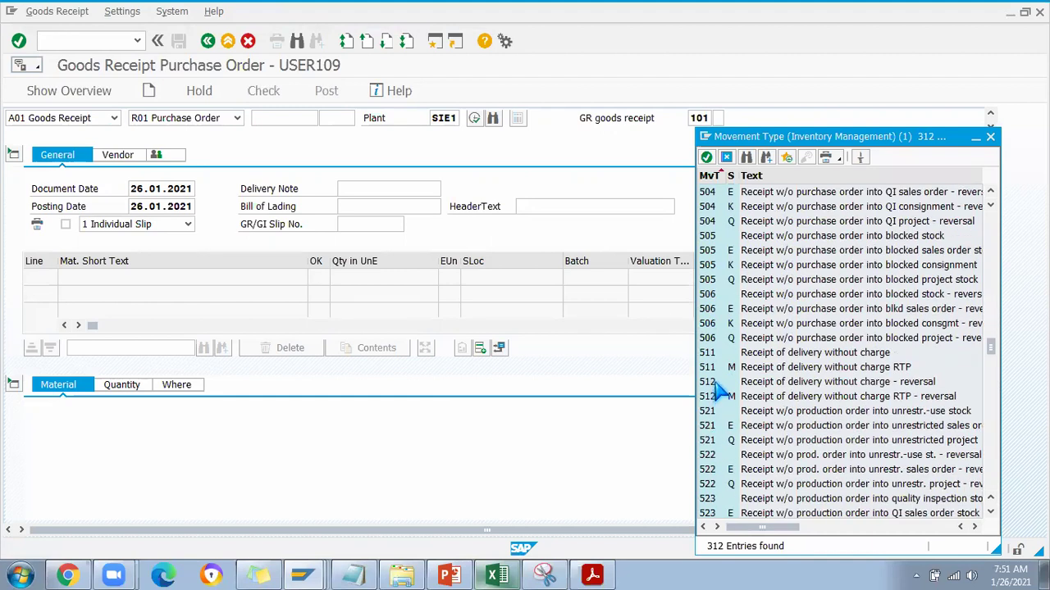
scroll(715, 274, "up", 1)
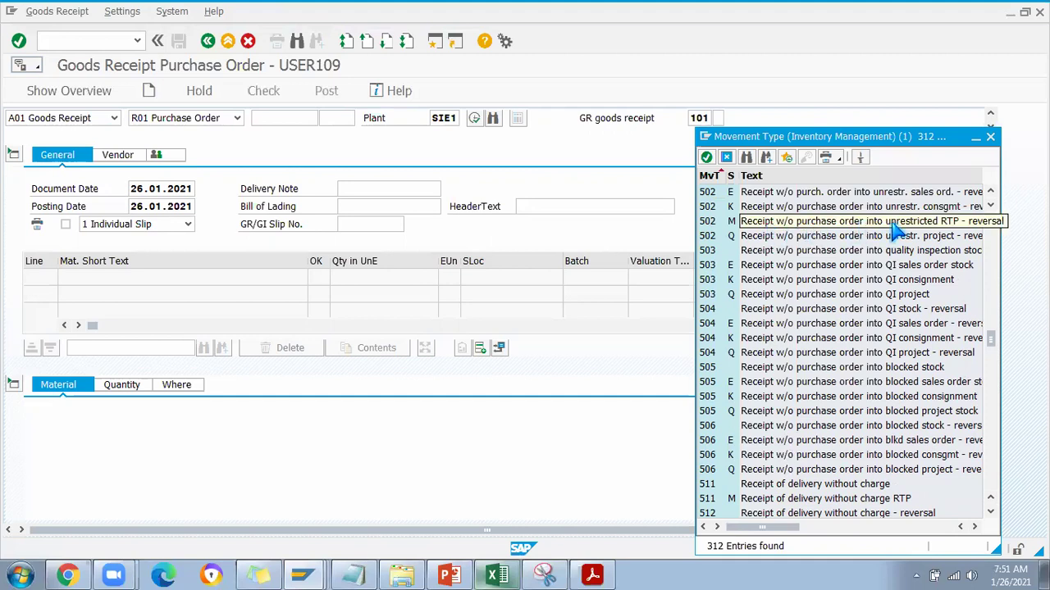
double_click(715, 222)
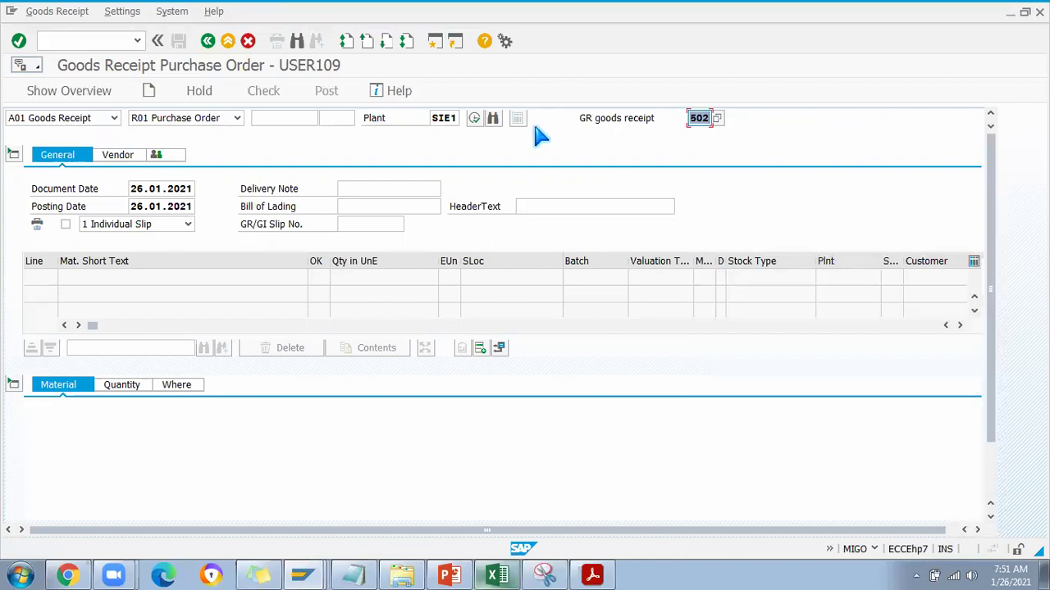
Step: Change the goods receipt's reference document to R10 Other and set its default movement type to 502 with special stock M
left_click(236, 118)
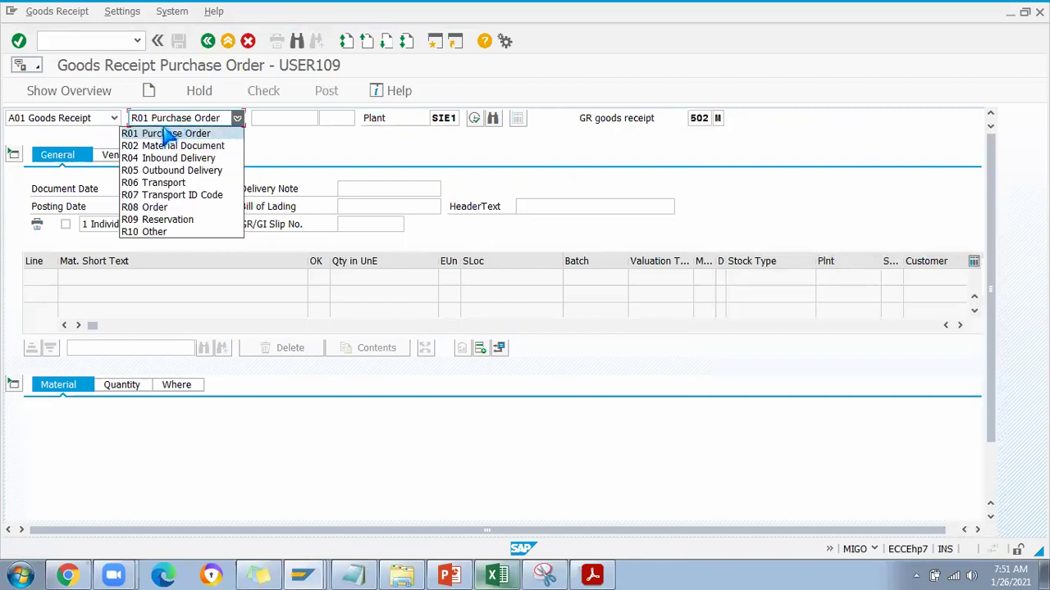
left_click(161, 232)
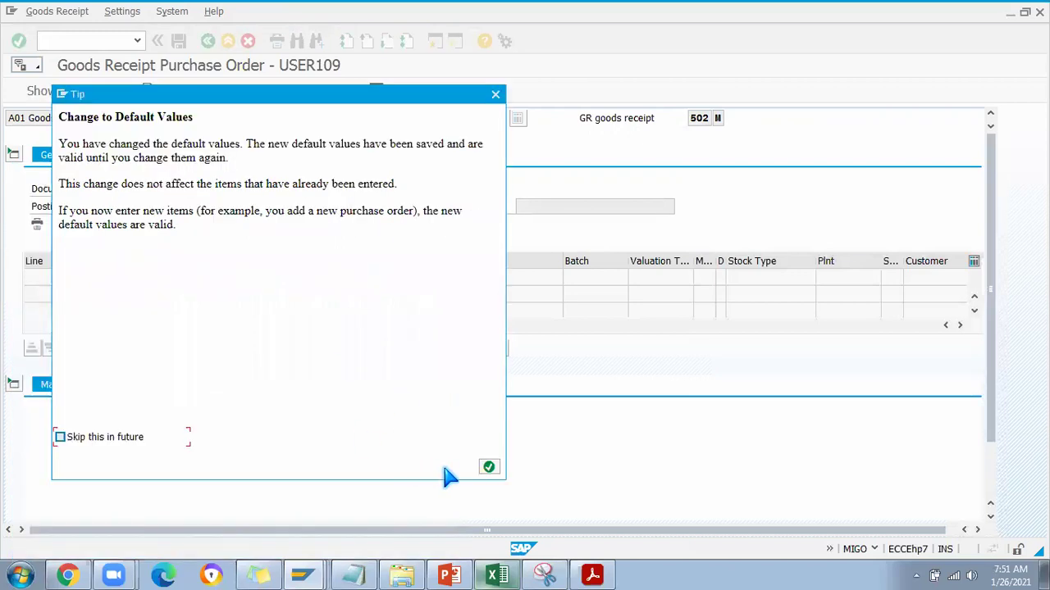
left_click(488, 466)
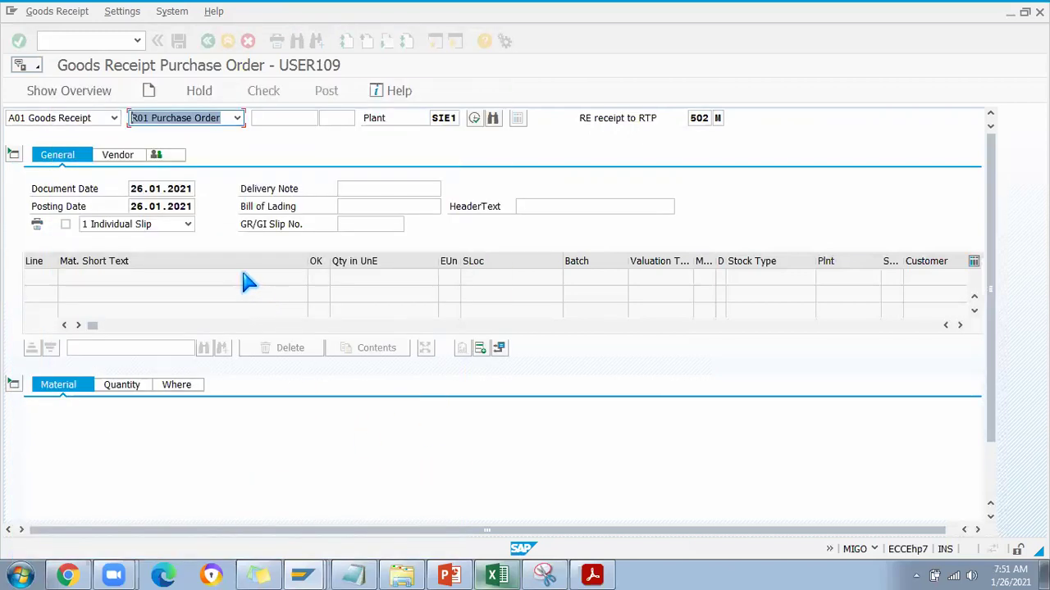
left_click(237, 118)
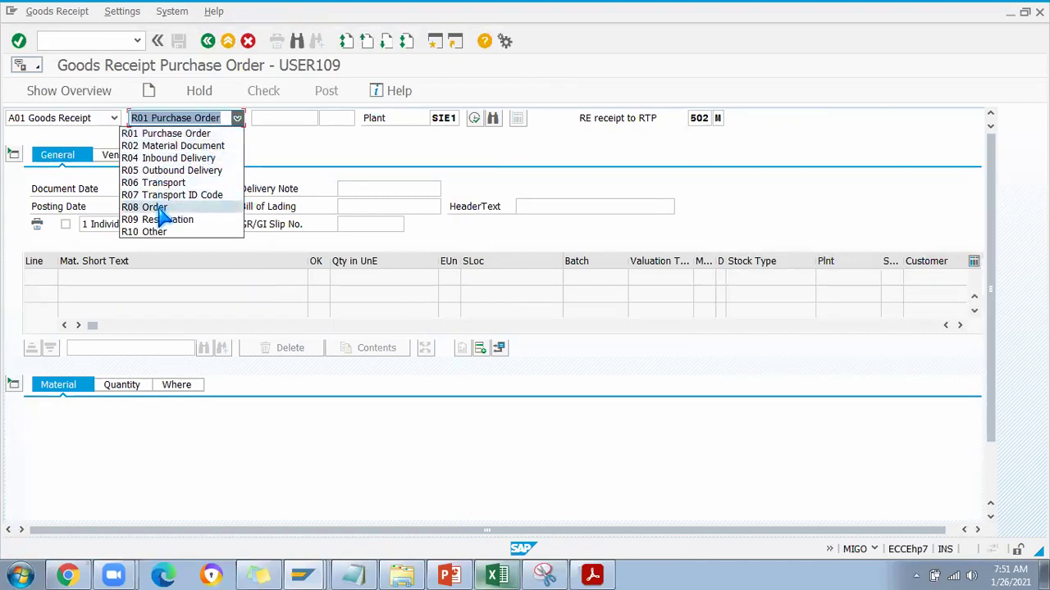
left_click(152, 231)
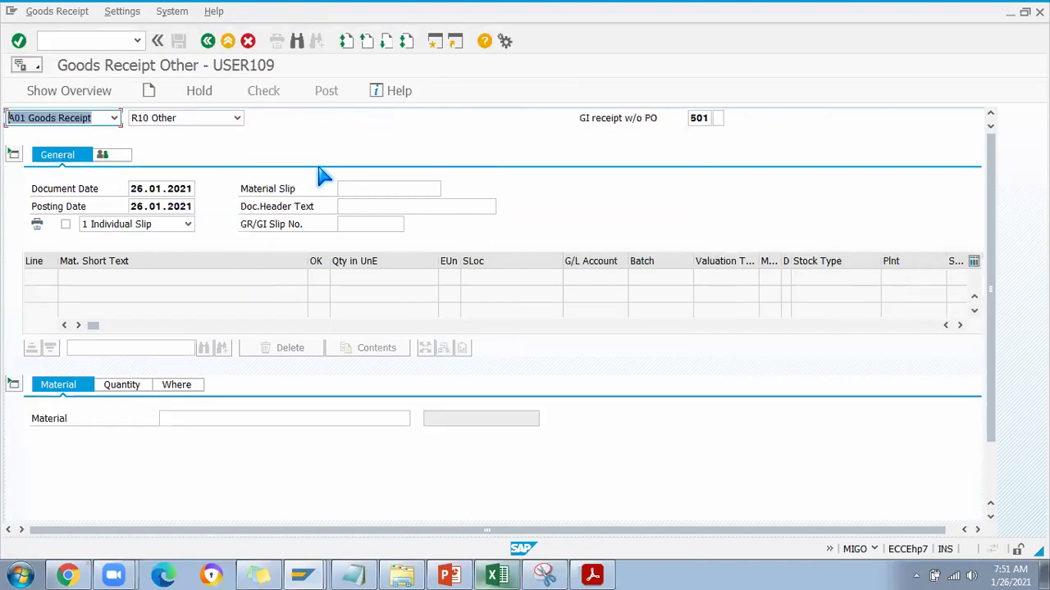
left_click(705, 119)
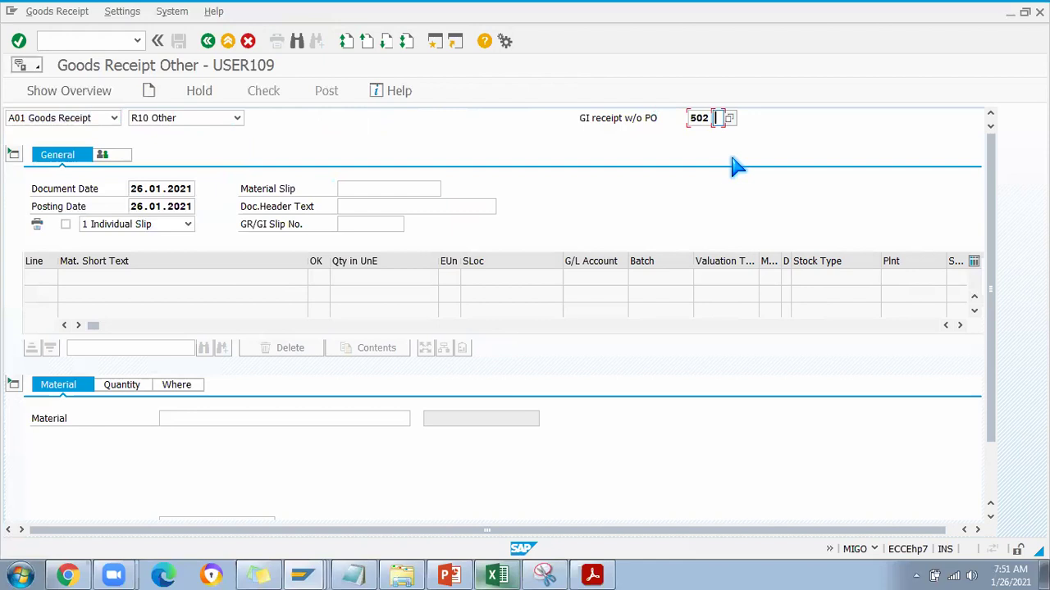
key("Return")
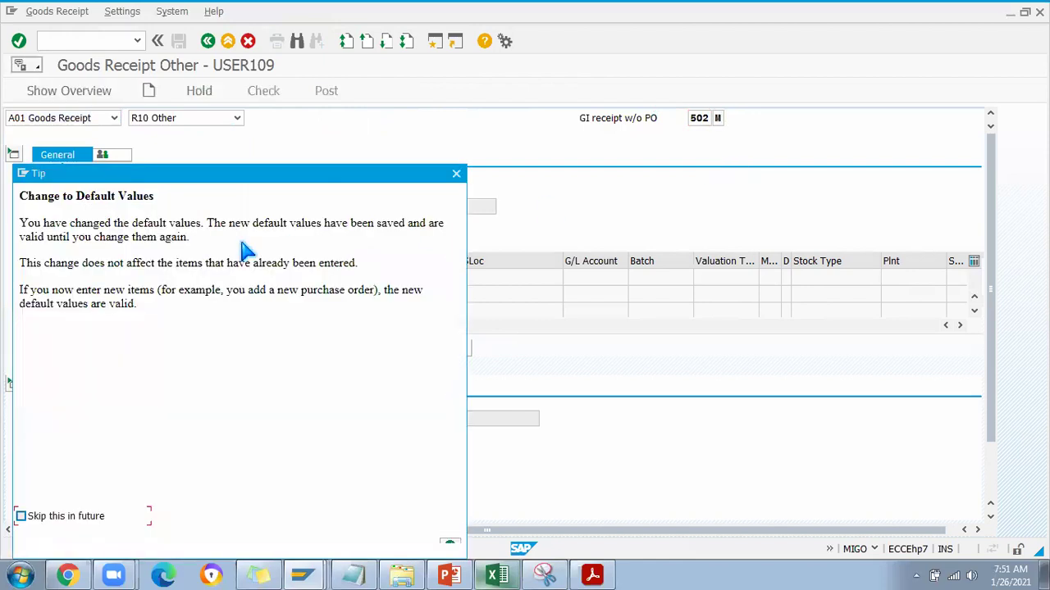
left_click(480, 482)
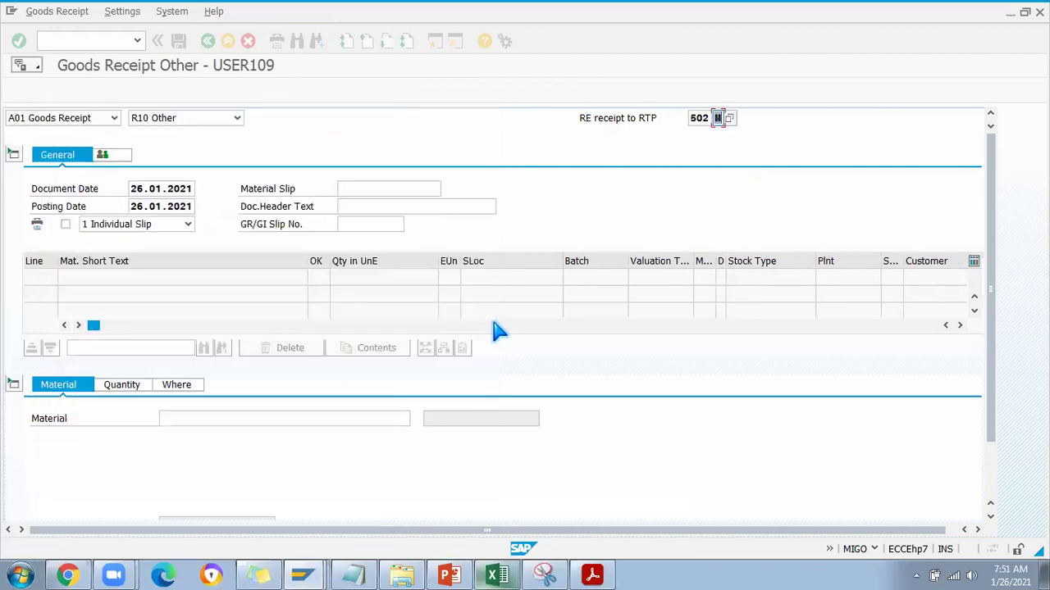
Step: Enter material 20113 as the receipt item with a quantity of 5
left_click(224, 421)
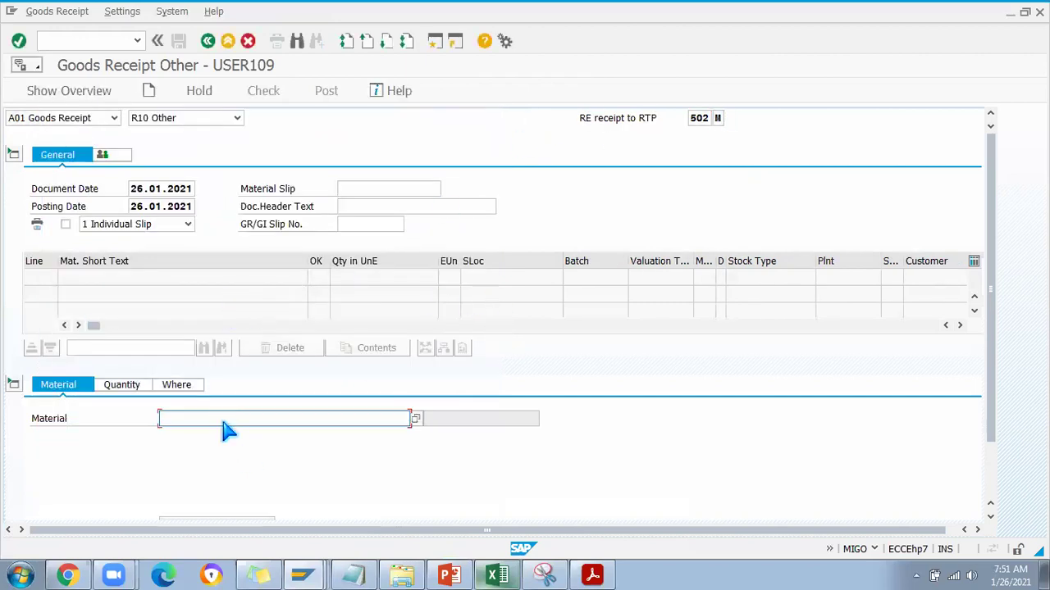
type("20113")
key("Return")
left_click(127, 387)
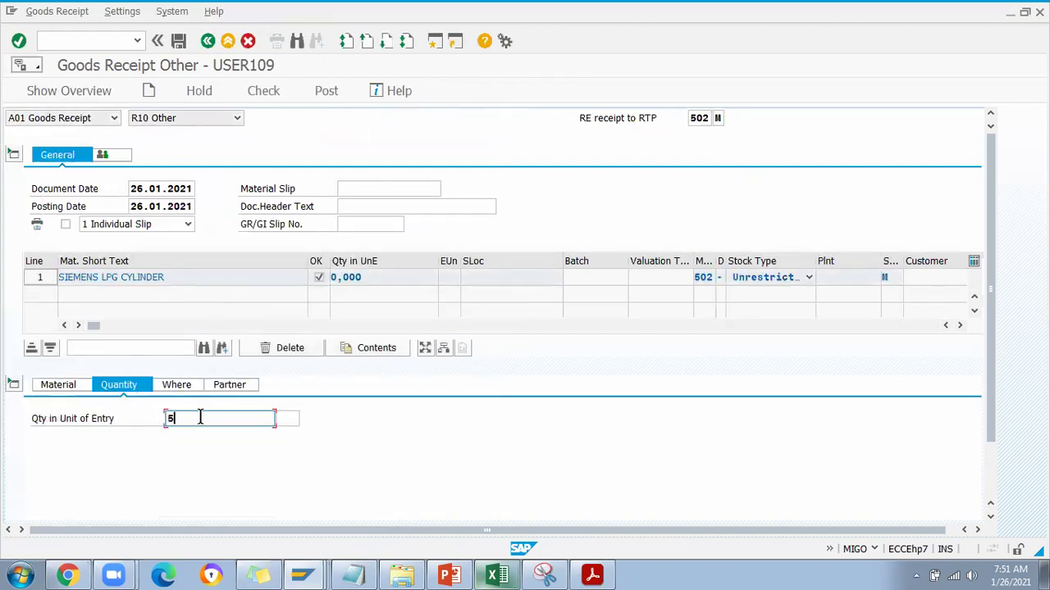
Step: Assign plant SIE1 and storage location SA11 to the LPG cylinder item
left_click(175, 384)
left_click(211, 449)
left_click(189, 467)
left_click(186, 473)
key("Down")
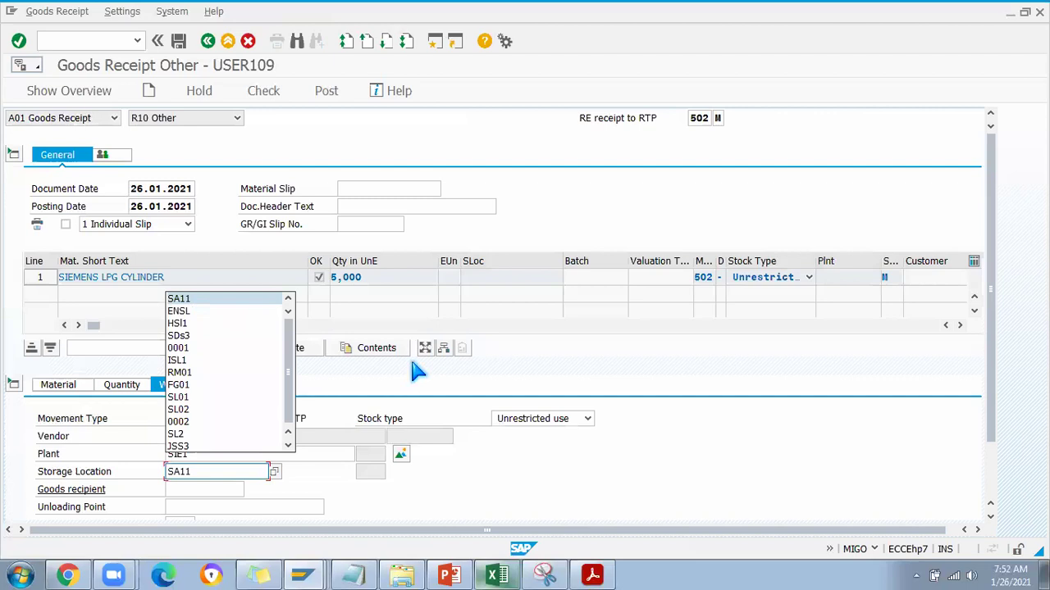
key("Return")
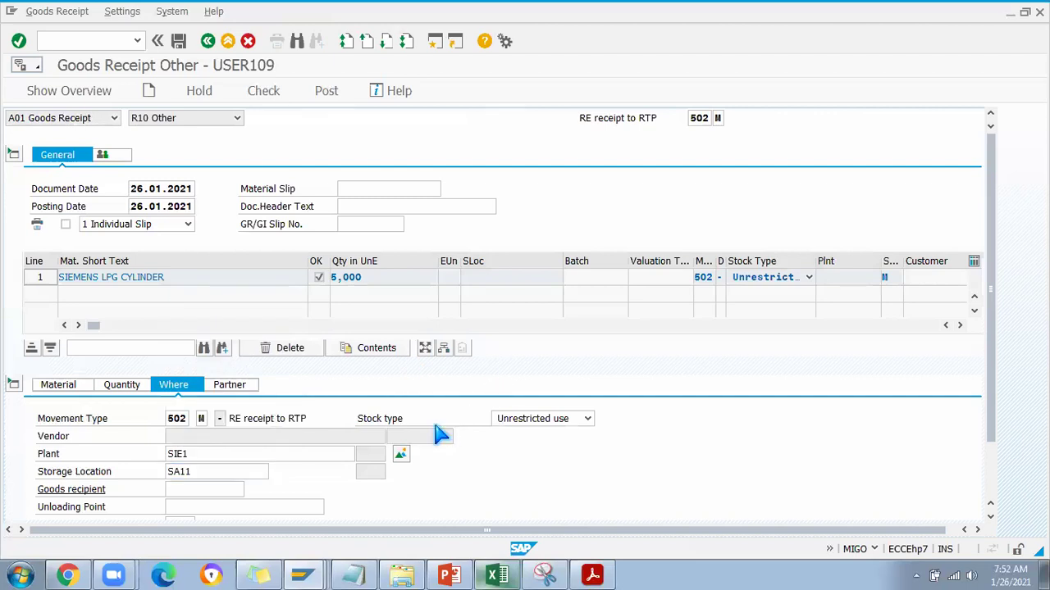
scroll(156, 449, "down", 2)
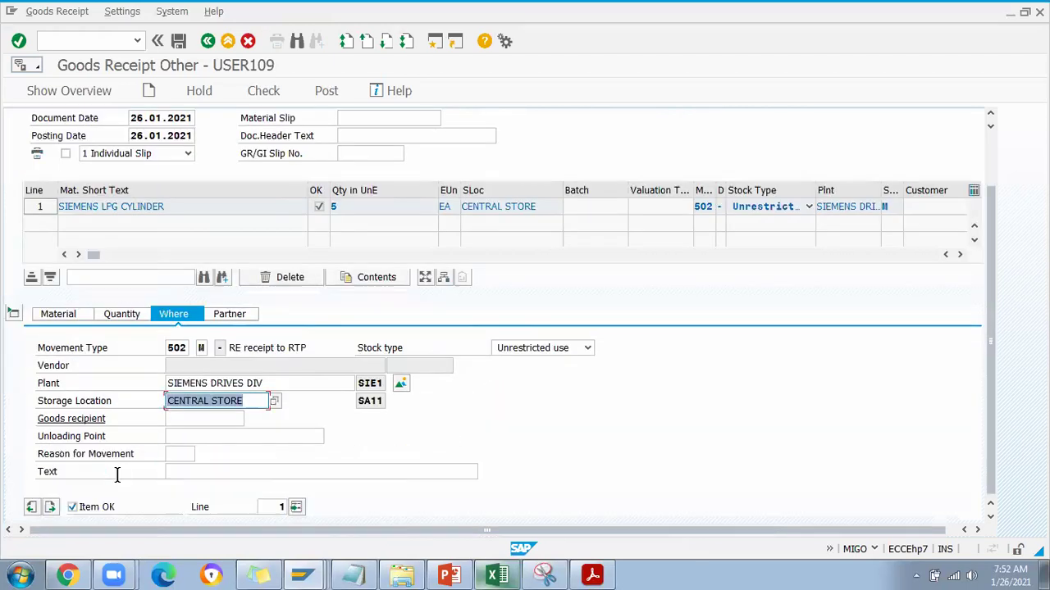
Step: Enter the vendor code as the partner of the cylinder item, then check and post the goods movement
left_click(263, 90)
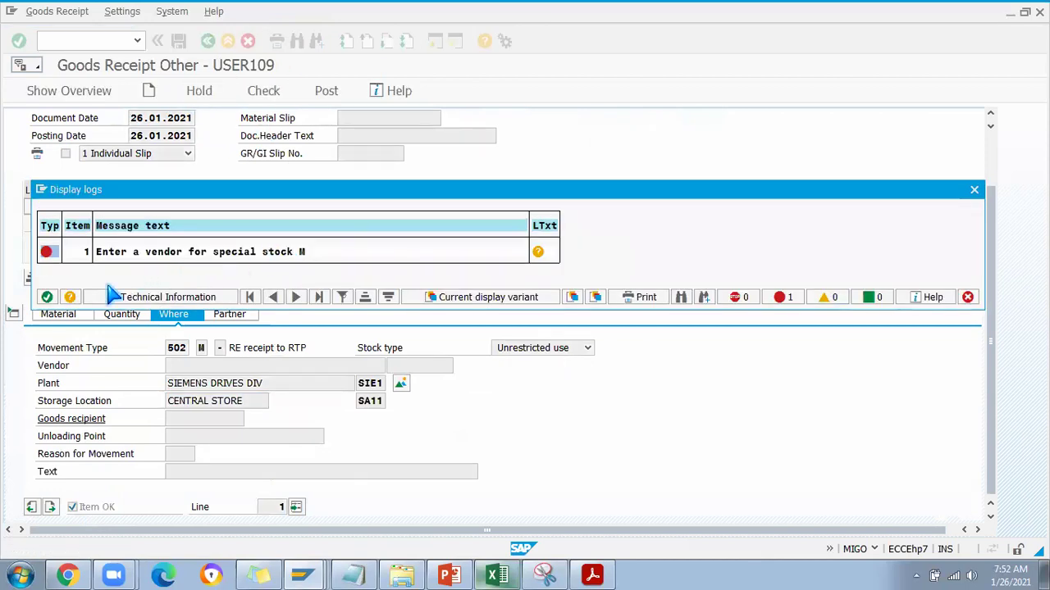
left_click(47, 296)
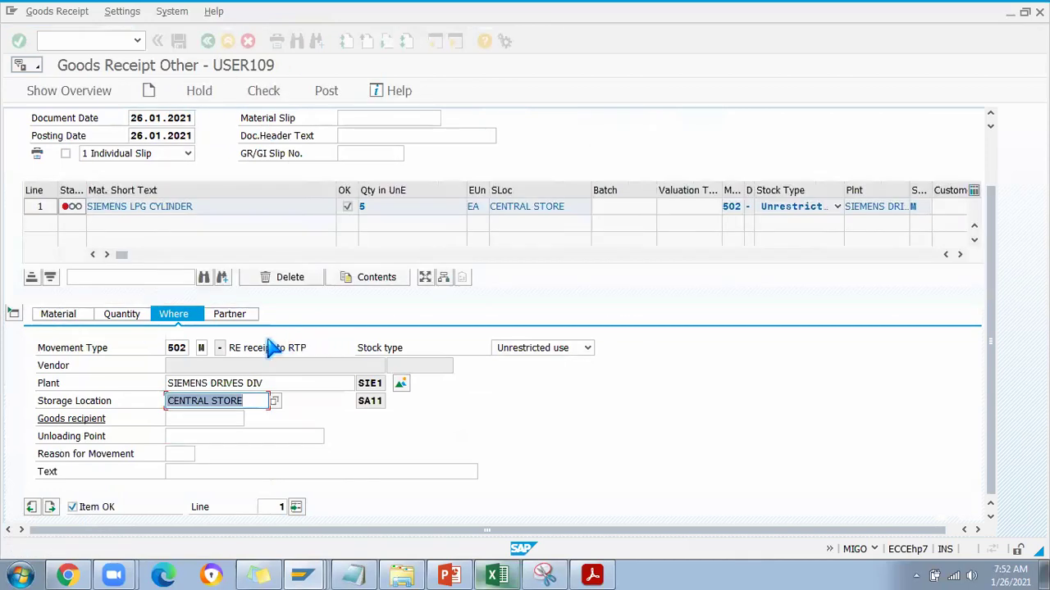
left_click(230, 314)
left_click(221, 350)
left_click(202, 359)
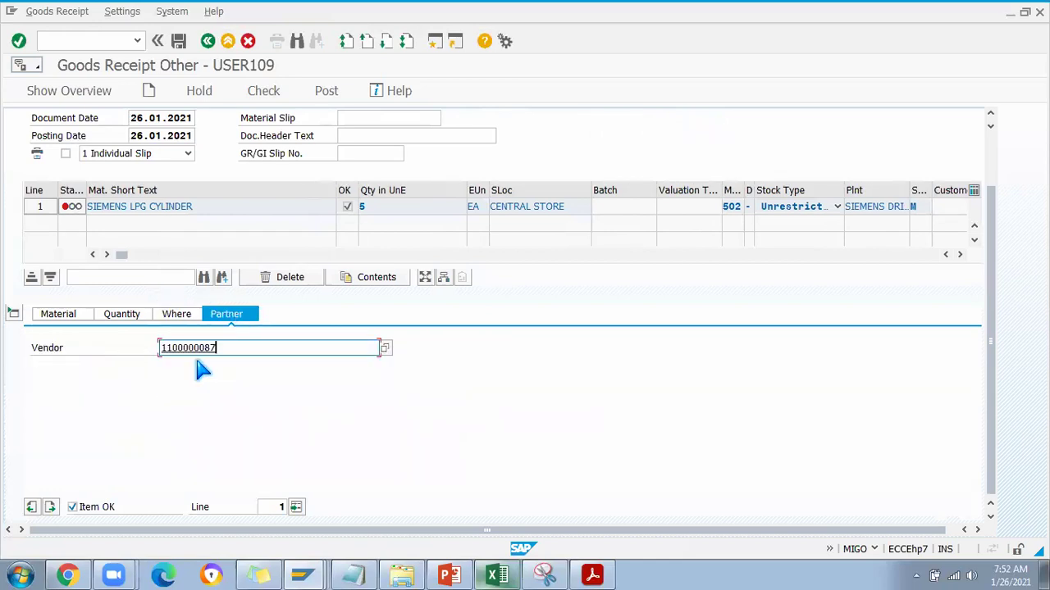
key("Return")
left_click(263, 90)
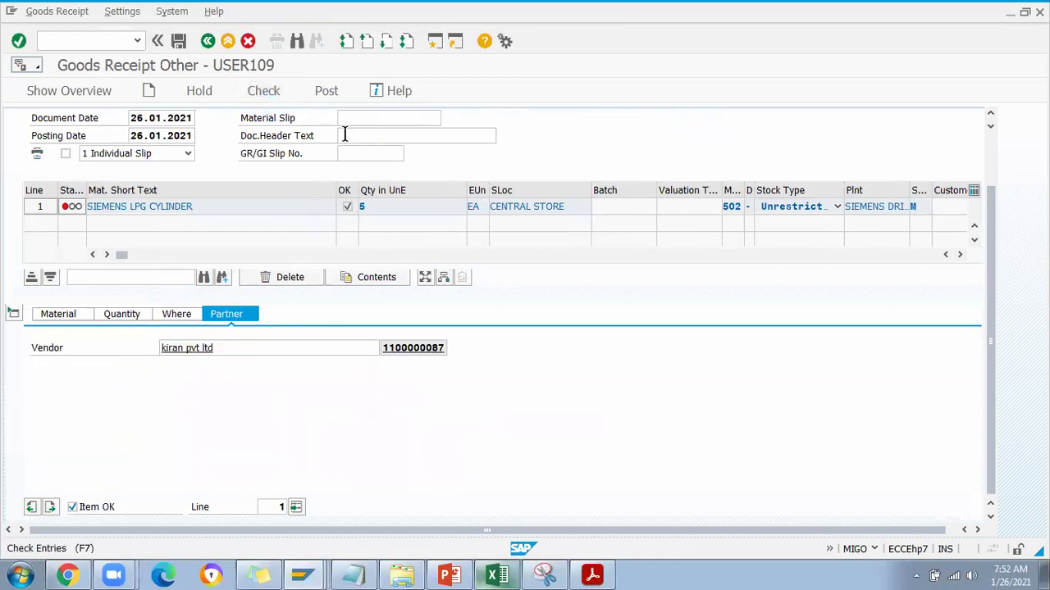
left_click(328, 92)
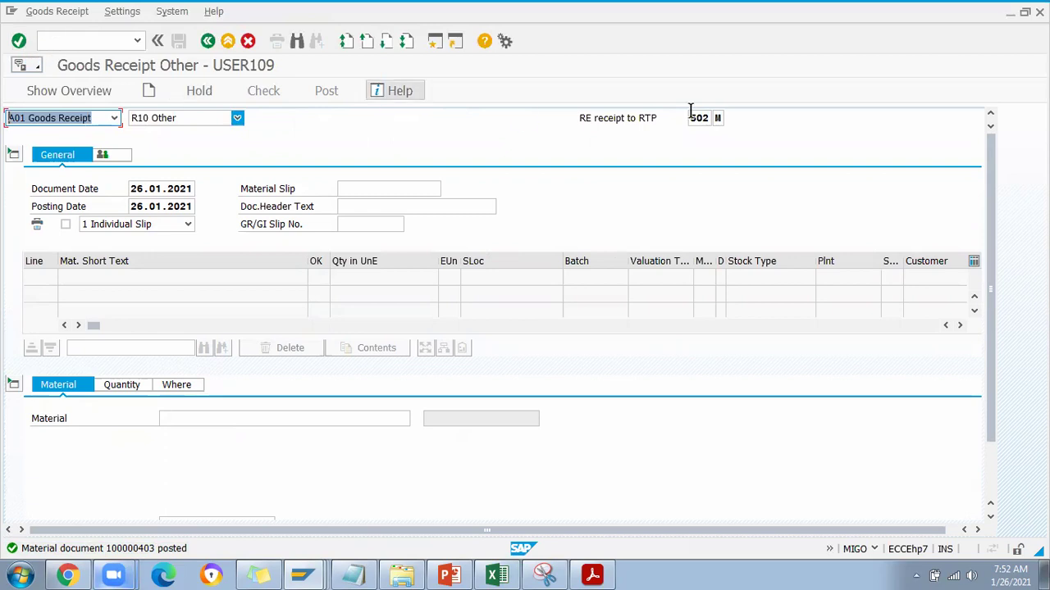
Step: Display the updated stock overview of material 20113 in plant SIE1 with MMBE
left_click(51, 40)
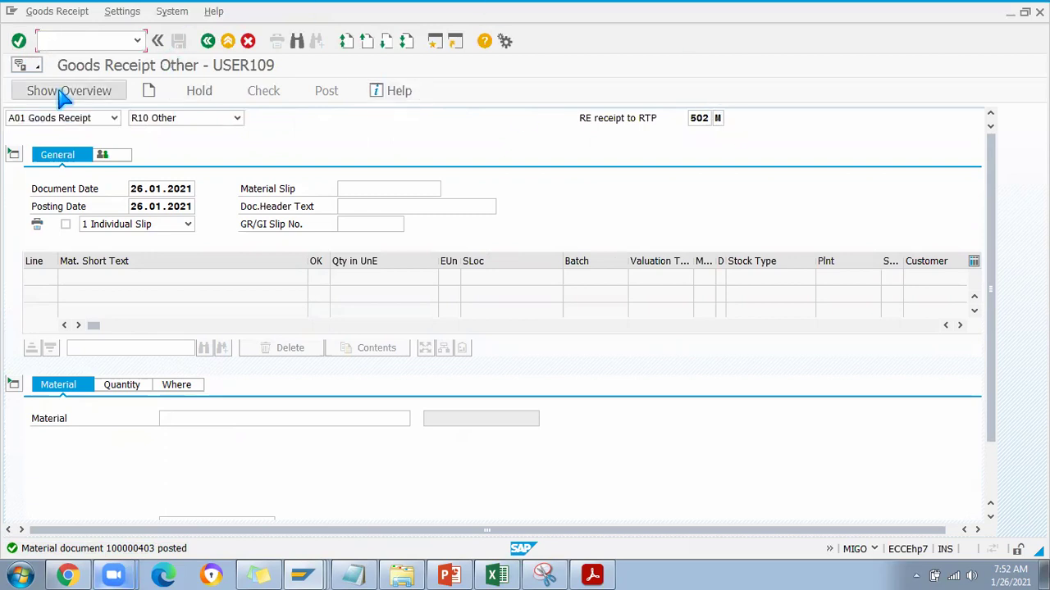
type("/nmmbe")
key("Return")
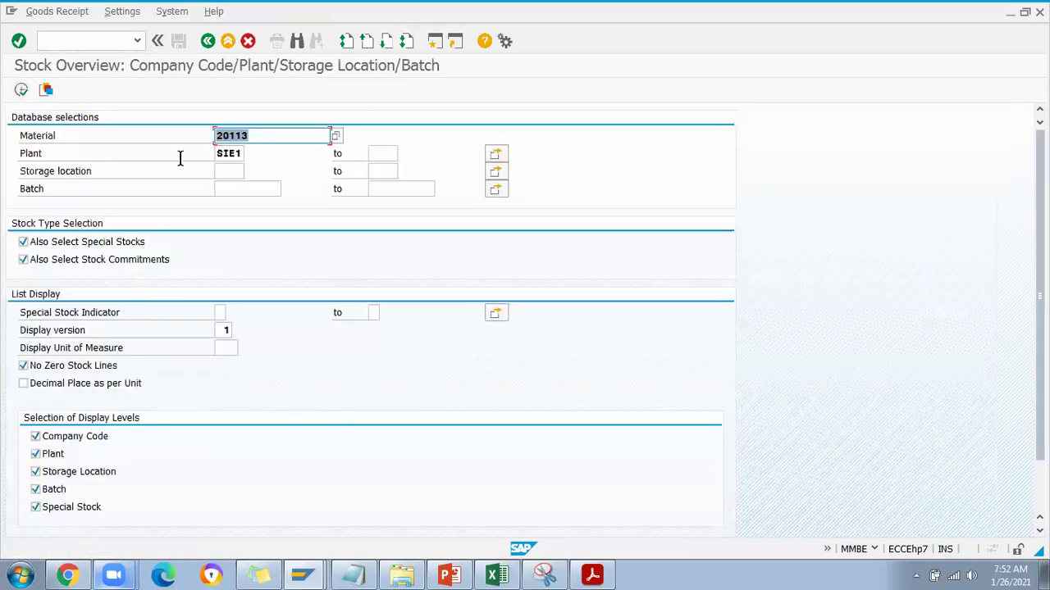
left_click(21, 90)
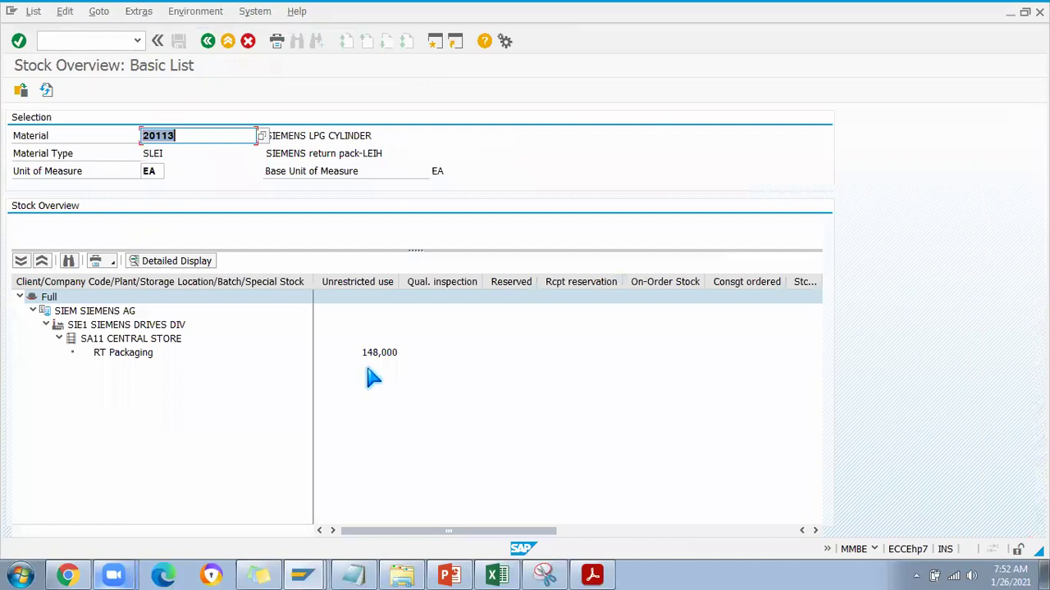
Step: List the material movements behind the RT Packaging stock of material 20113 and examine the 502 M return entries
left_click(374, 353)
right_click(374, 351)
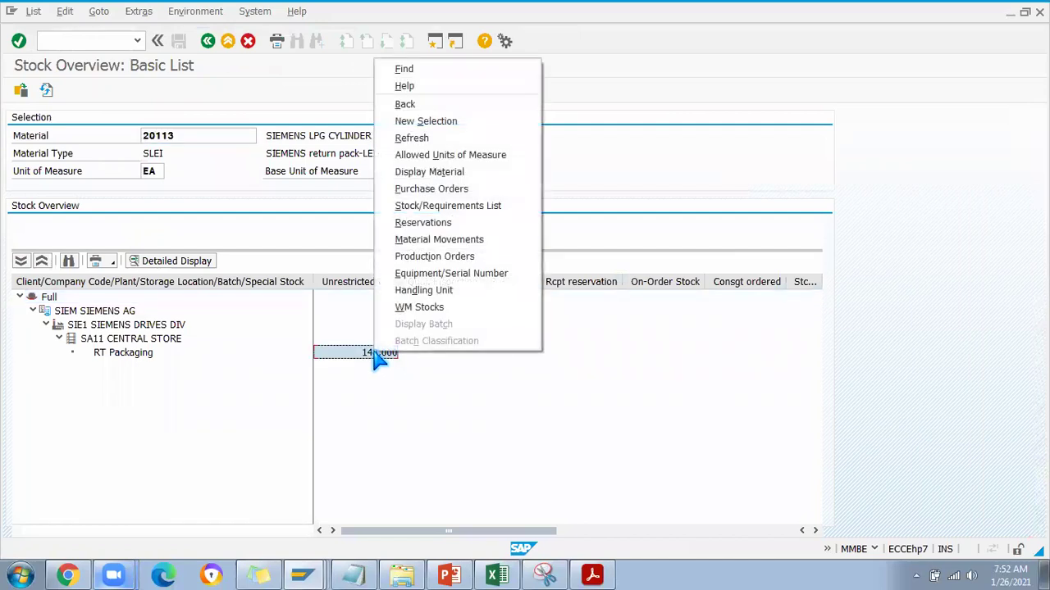
left_click(439, 238)
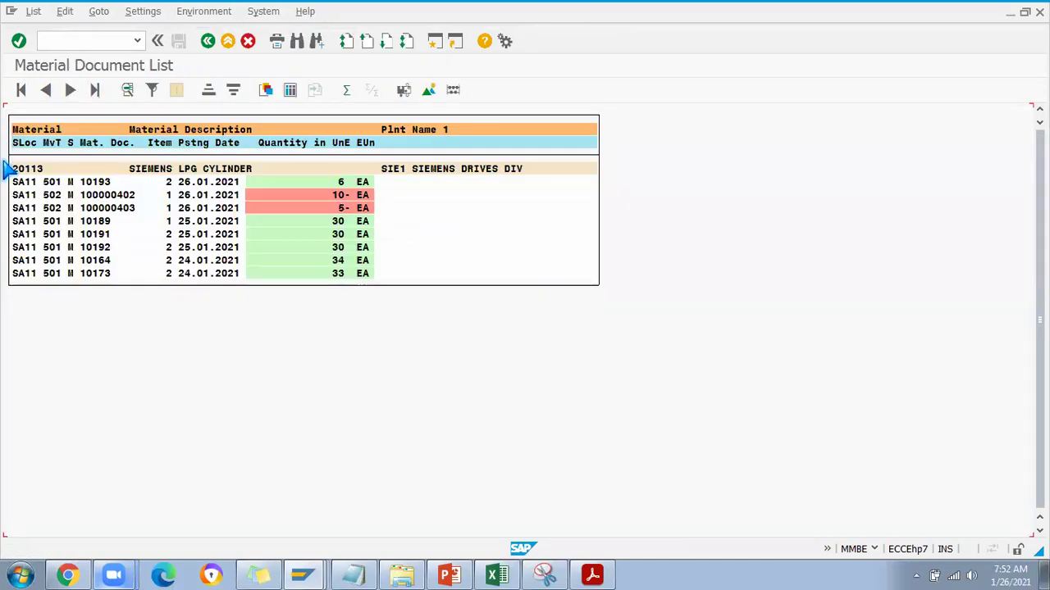
left_click(102, 210)
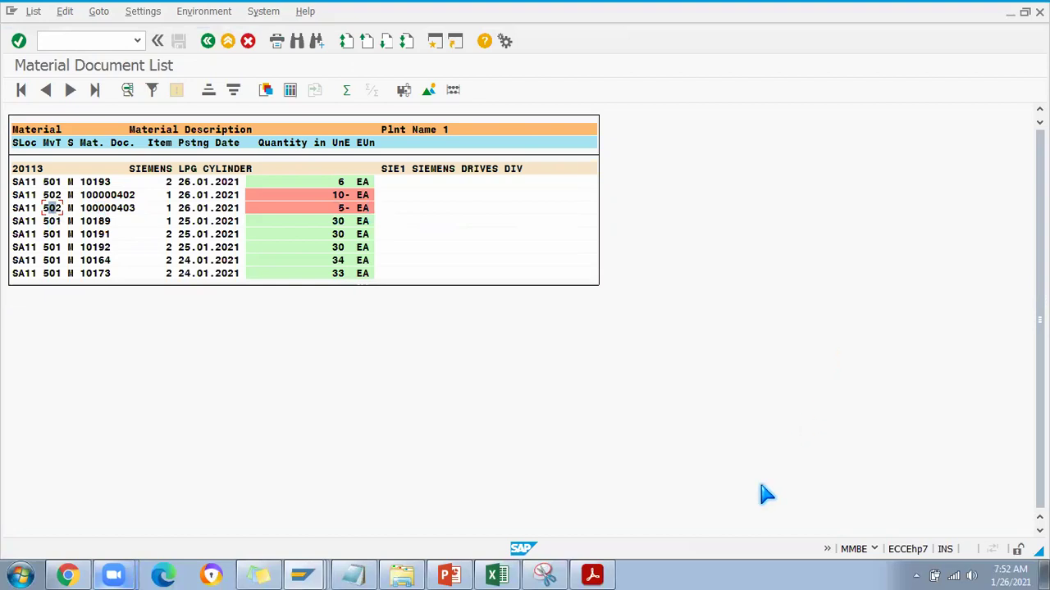
Step: Switch to the RTP process PDF in Adobe Acrobat Reader, review the code table and business scenario on page 8, and return to SAP
left_click(592, 574)
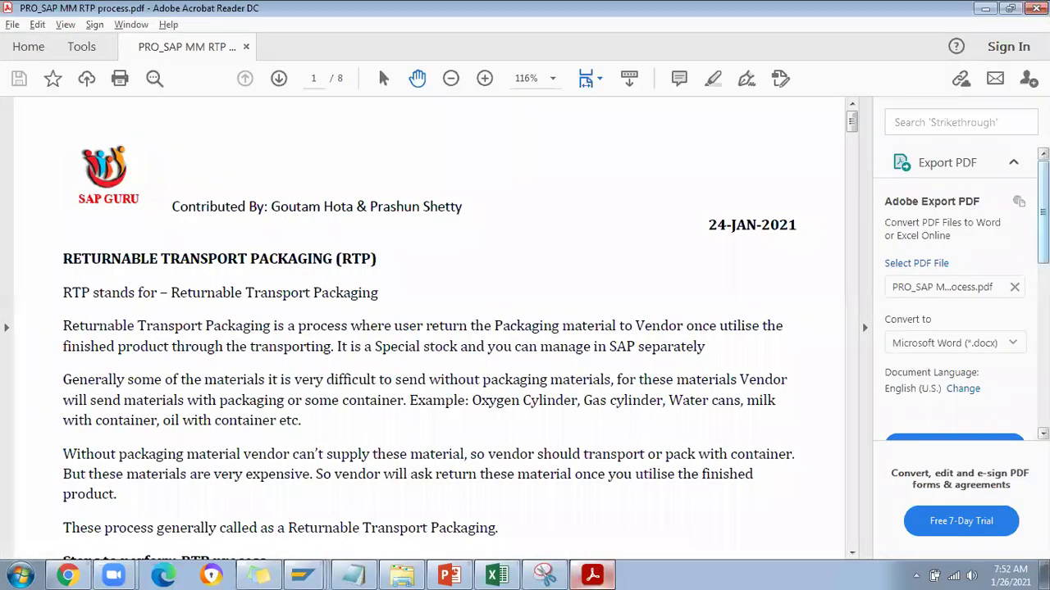
left_click_drag(851, 121, 849, 541)
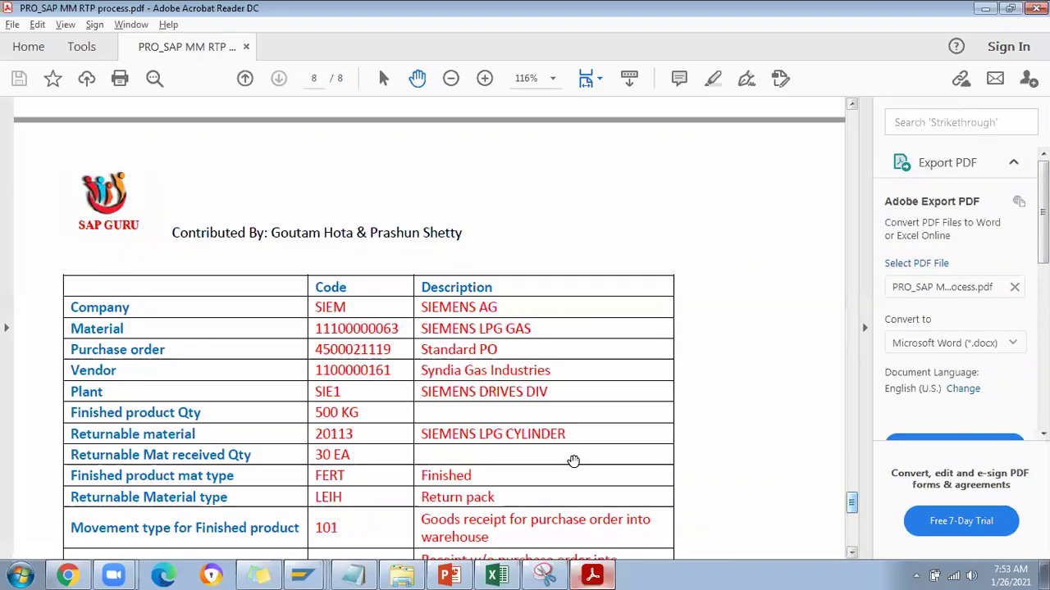
scroll(569, 462, "down", 10)
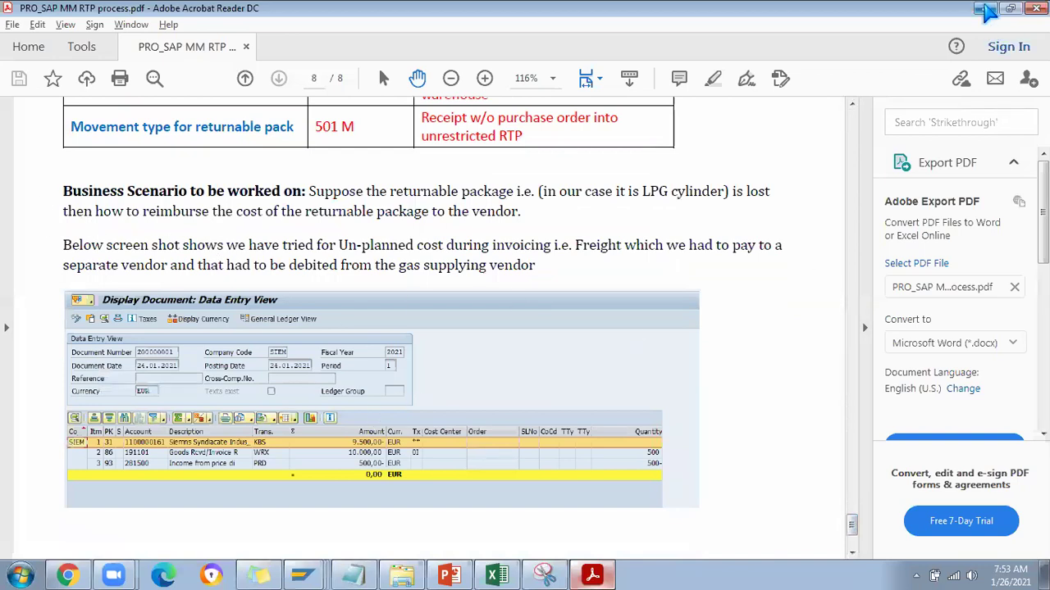
left_click(985, 8)
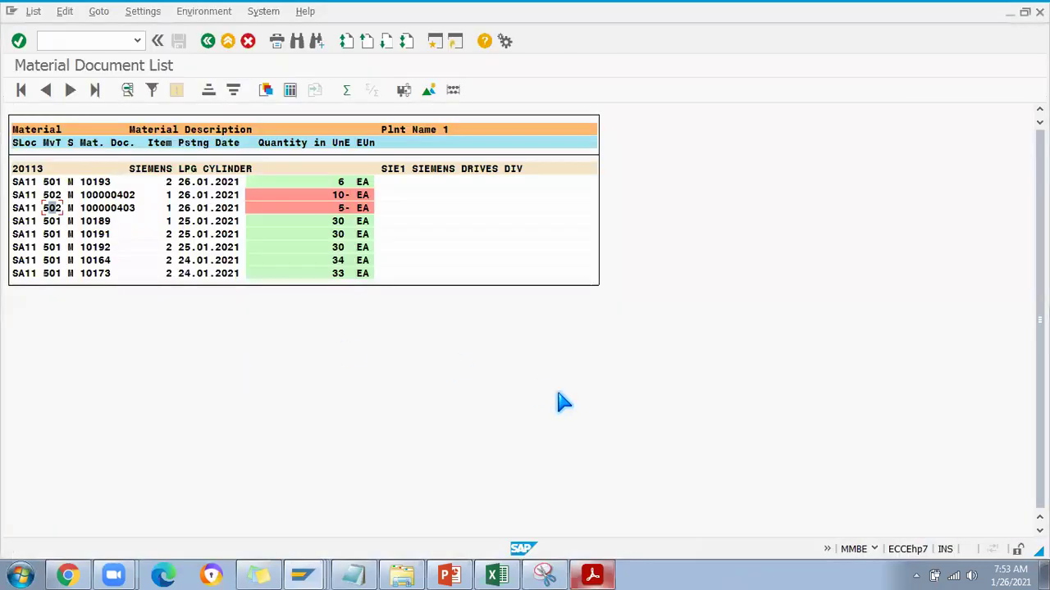